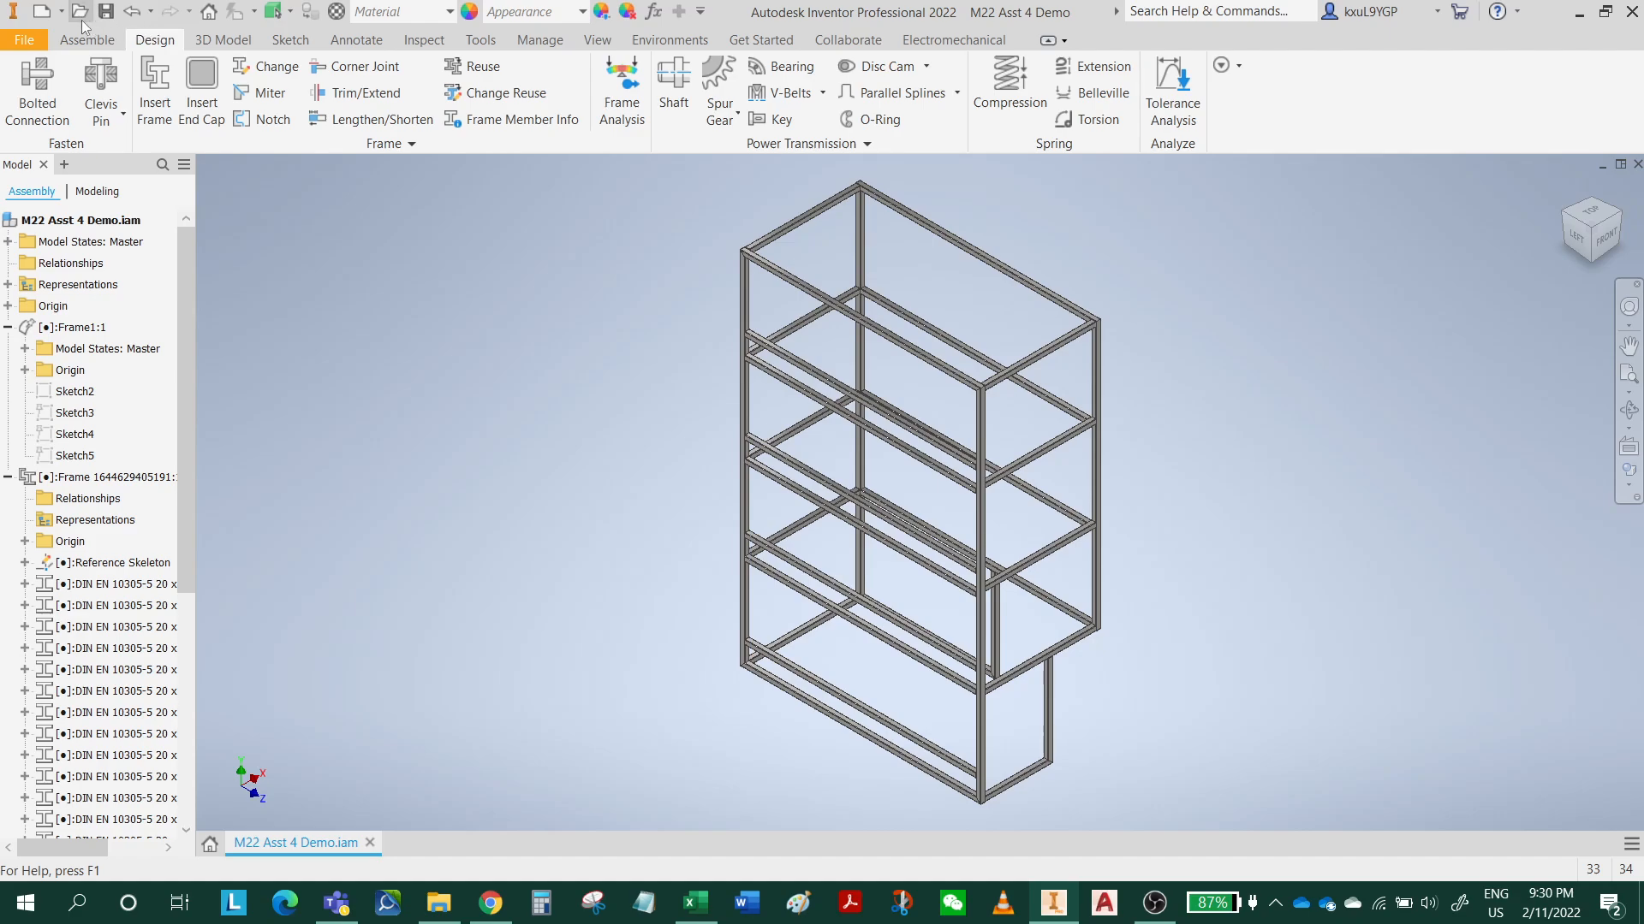
Step: Create a new drawing from the metric ANSI (mm).idw template
{"action": "left_click", "coordinate": [41, 18]}
{"action": "scroll", "coordinate": [873, 420], "scroll_direction": "down", "scroll_amount": 3}
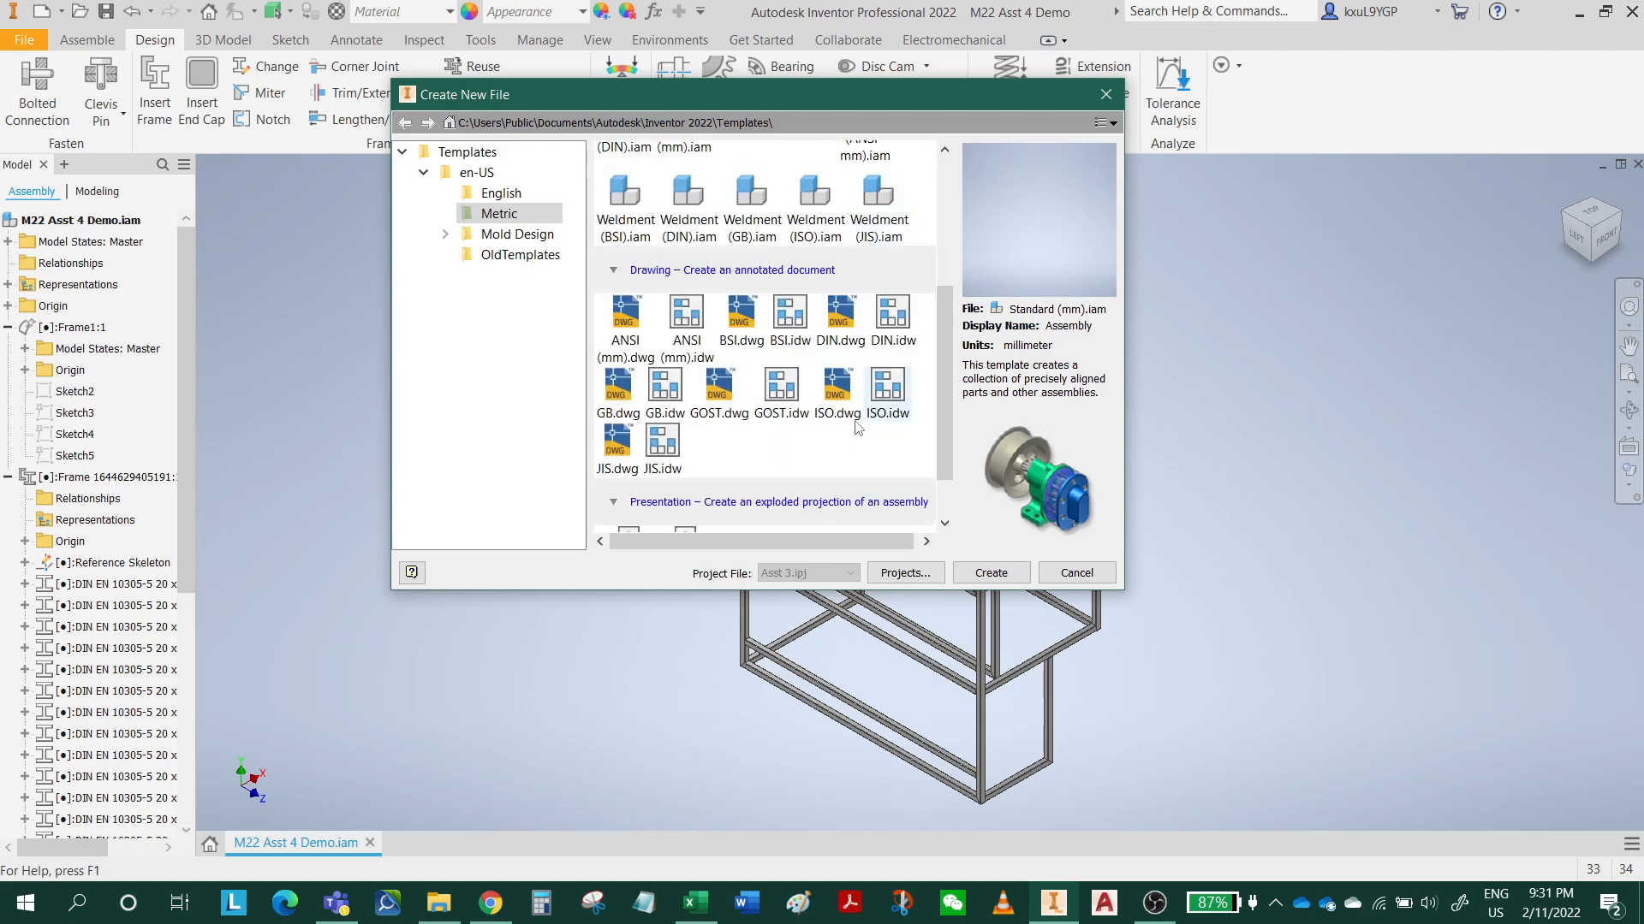
{"action": "left_click", "coordinate": [685, 324]}
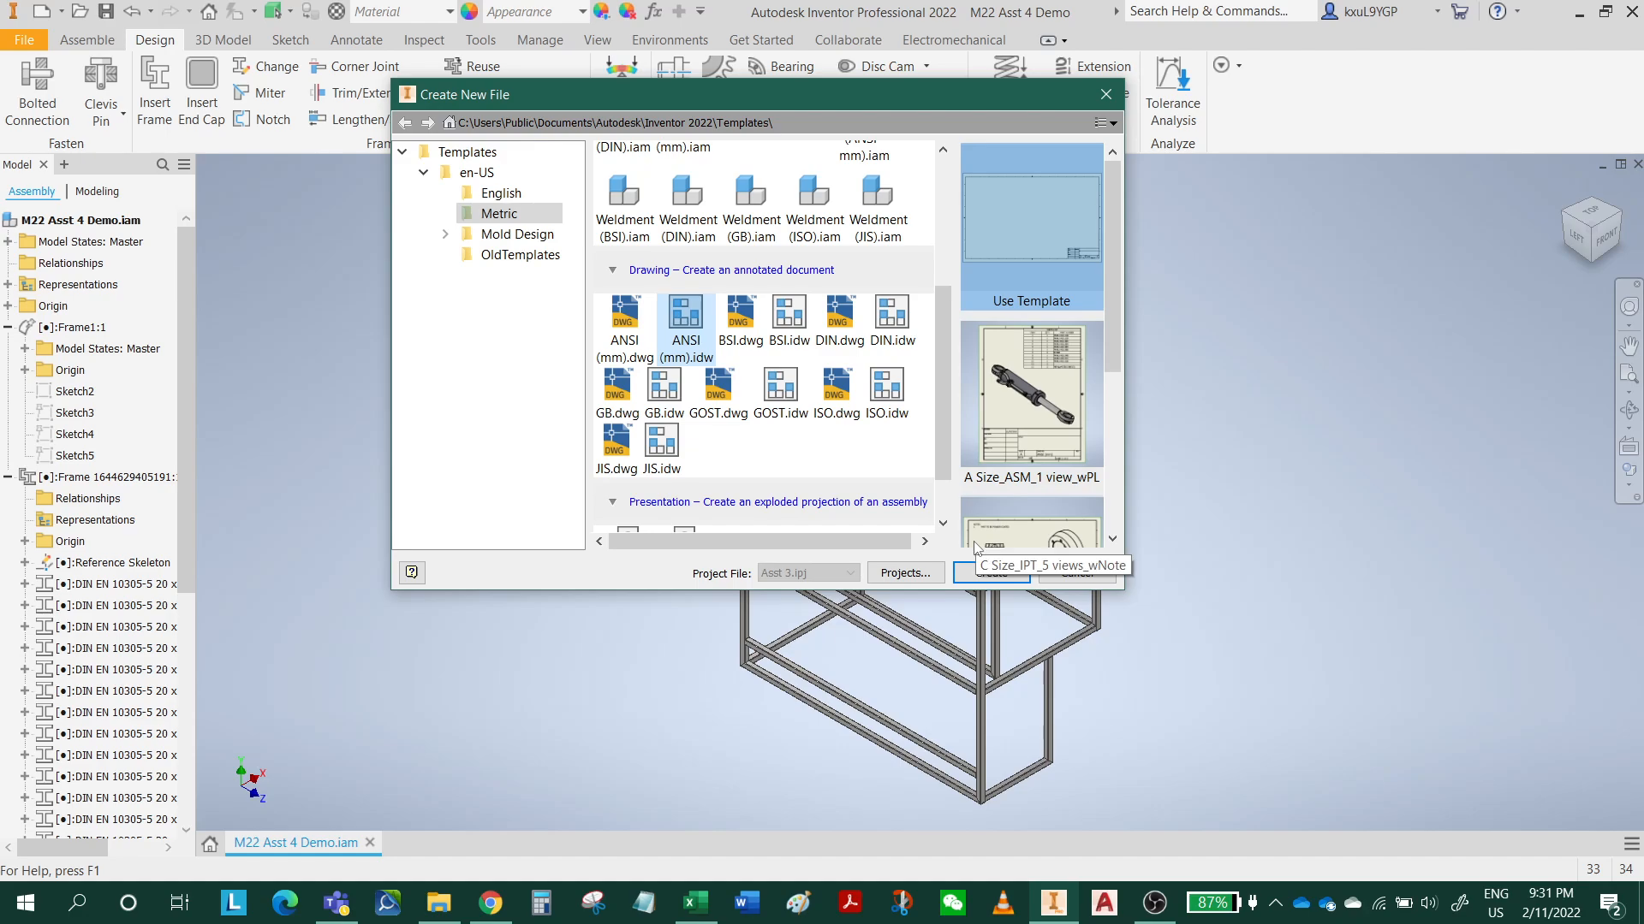
{"action": "left_click", "coordinate": [990, 574]}
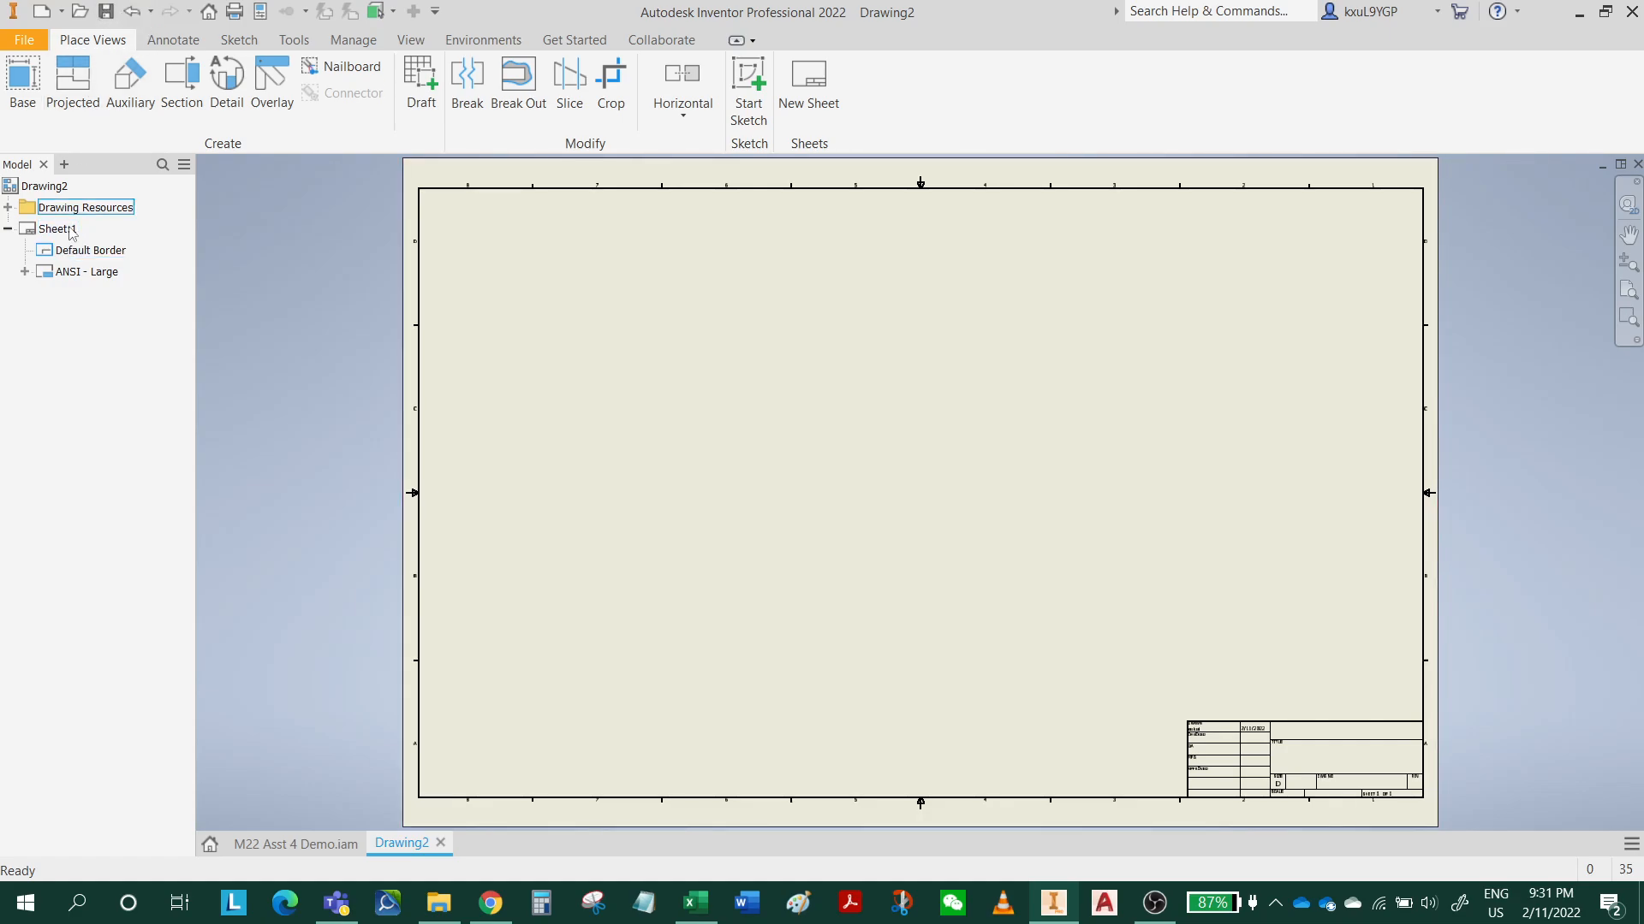
Step: Change the drawing sheet's size to B, keeping the landscape orientation
{"action": "right_click", "coordinate": [62, 233]}
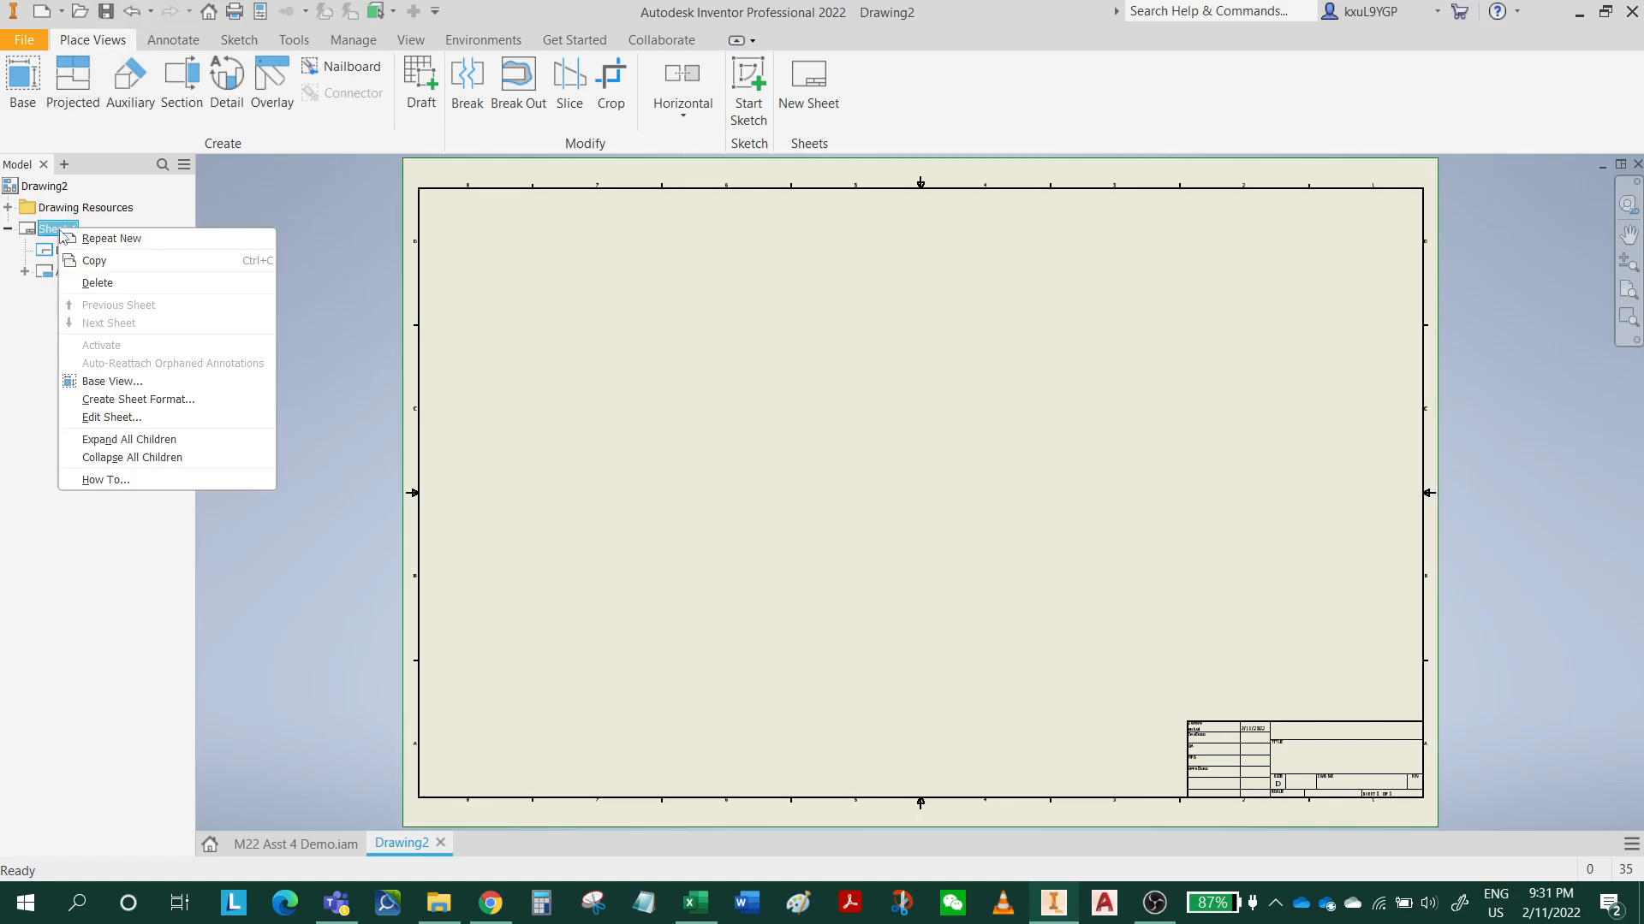
{"action": "left_click", "coordinate": [142, 425]}
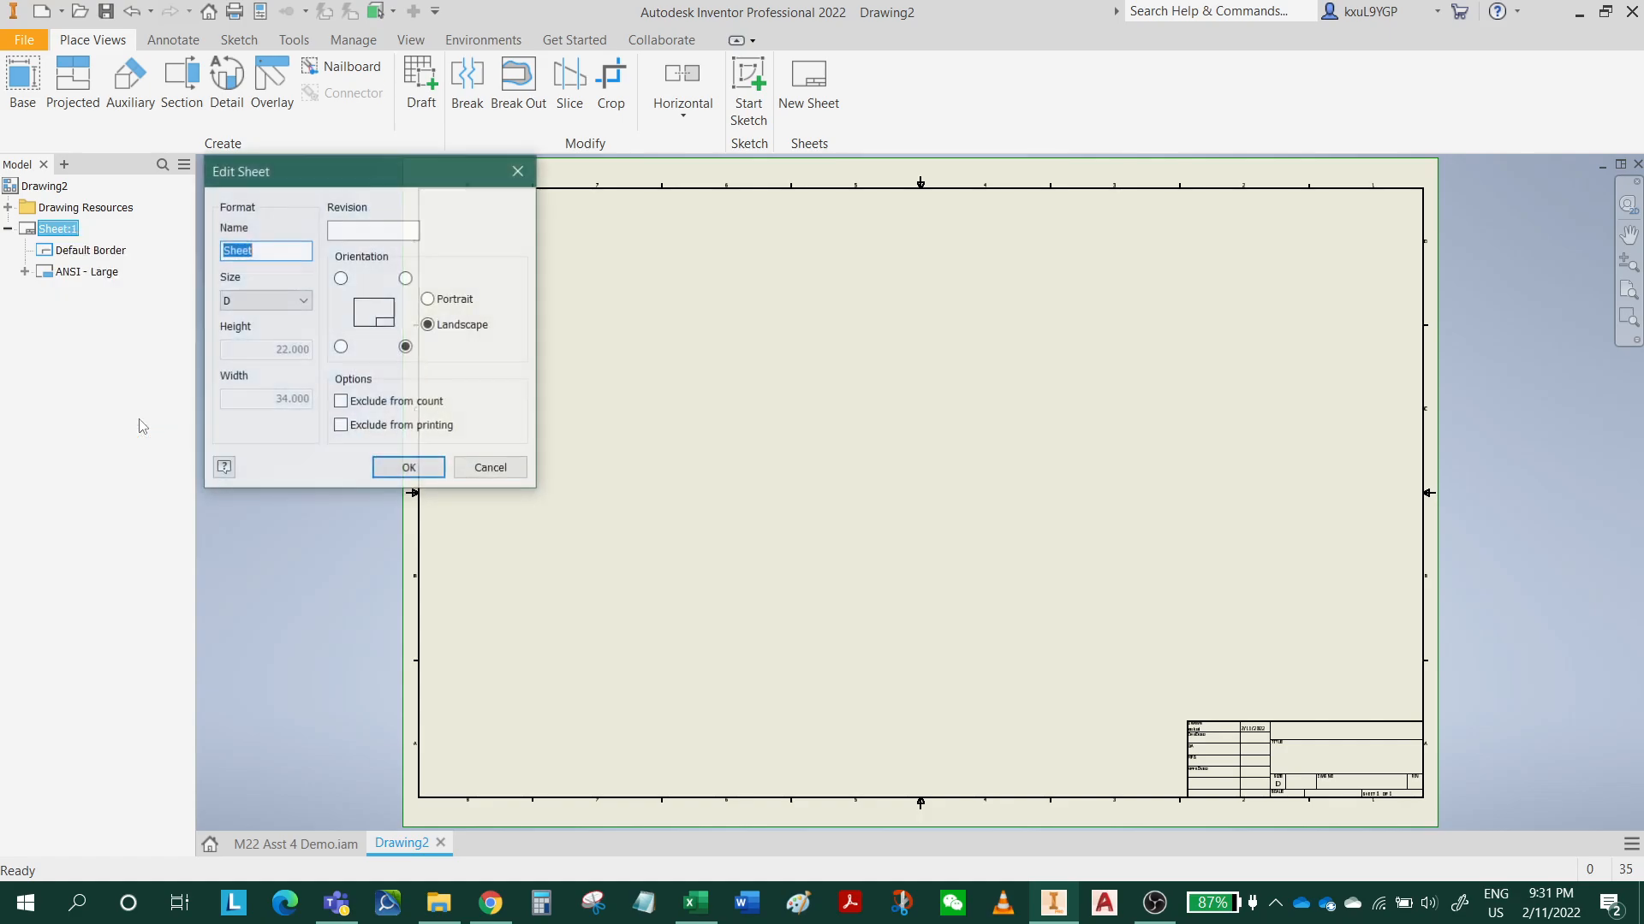
{"action": "left_click", "coordinate": [262, 301]}
{"action": "left_click", "coordinate": [249, 333]}
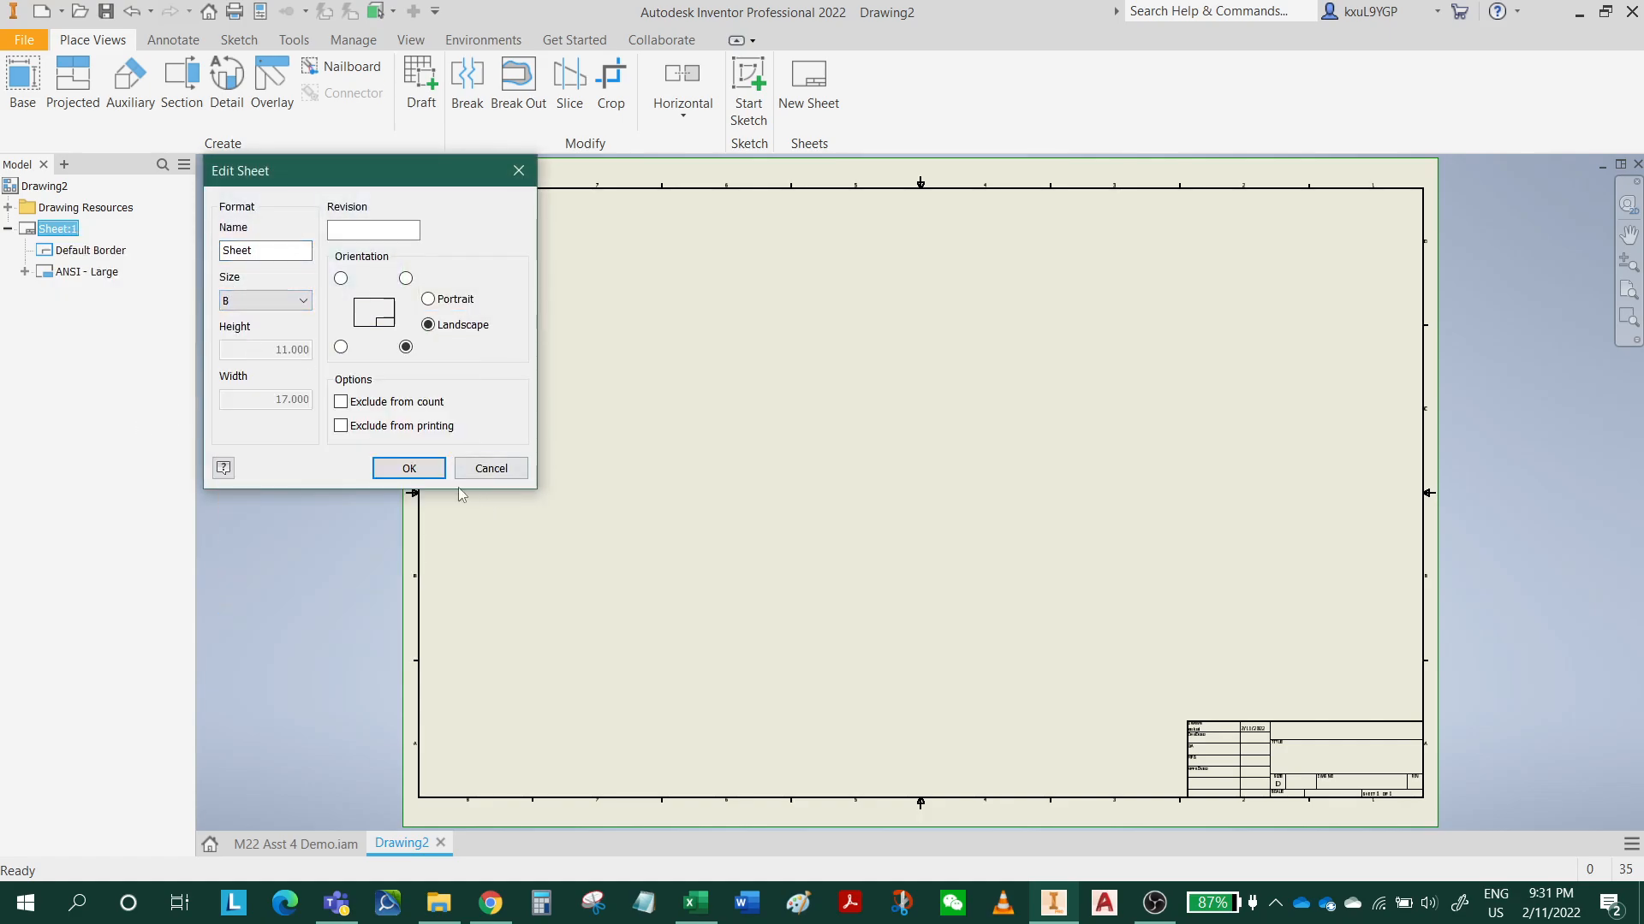
{"action": "left_click", "coordinate": [420, 471]}
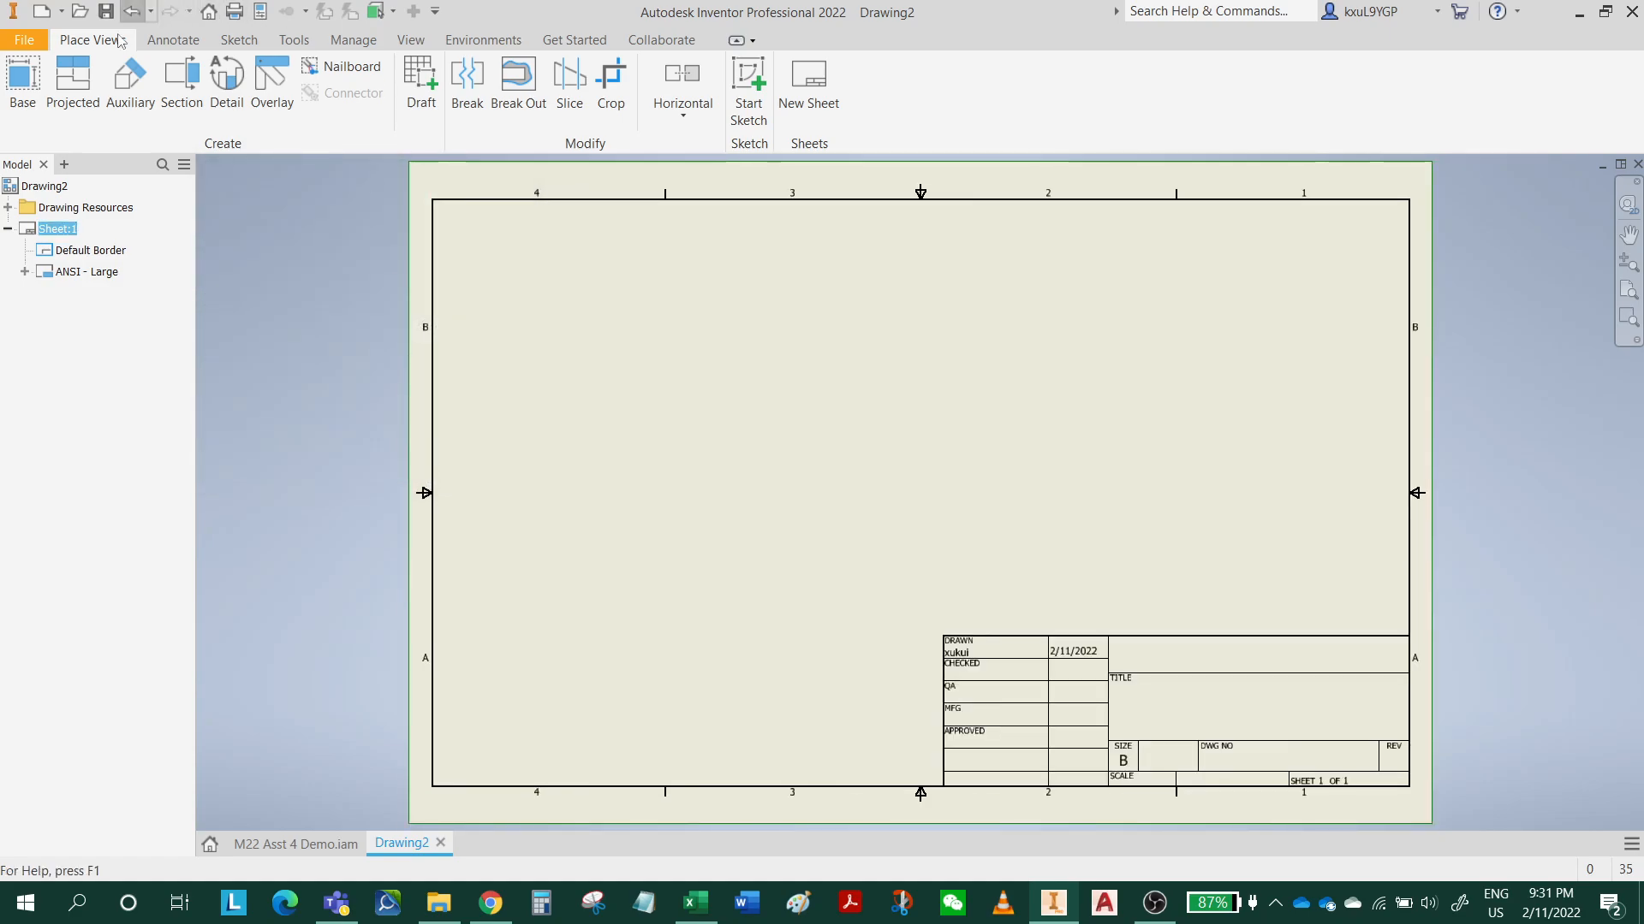
Step: Place an isometric base view of the frame assembly at scale 1/16 in the lower-left area of the sheet
{"action": "left_click", "coordinate": [22, 90]}
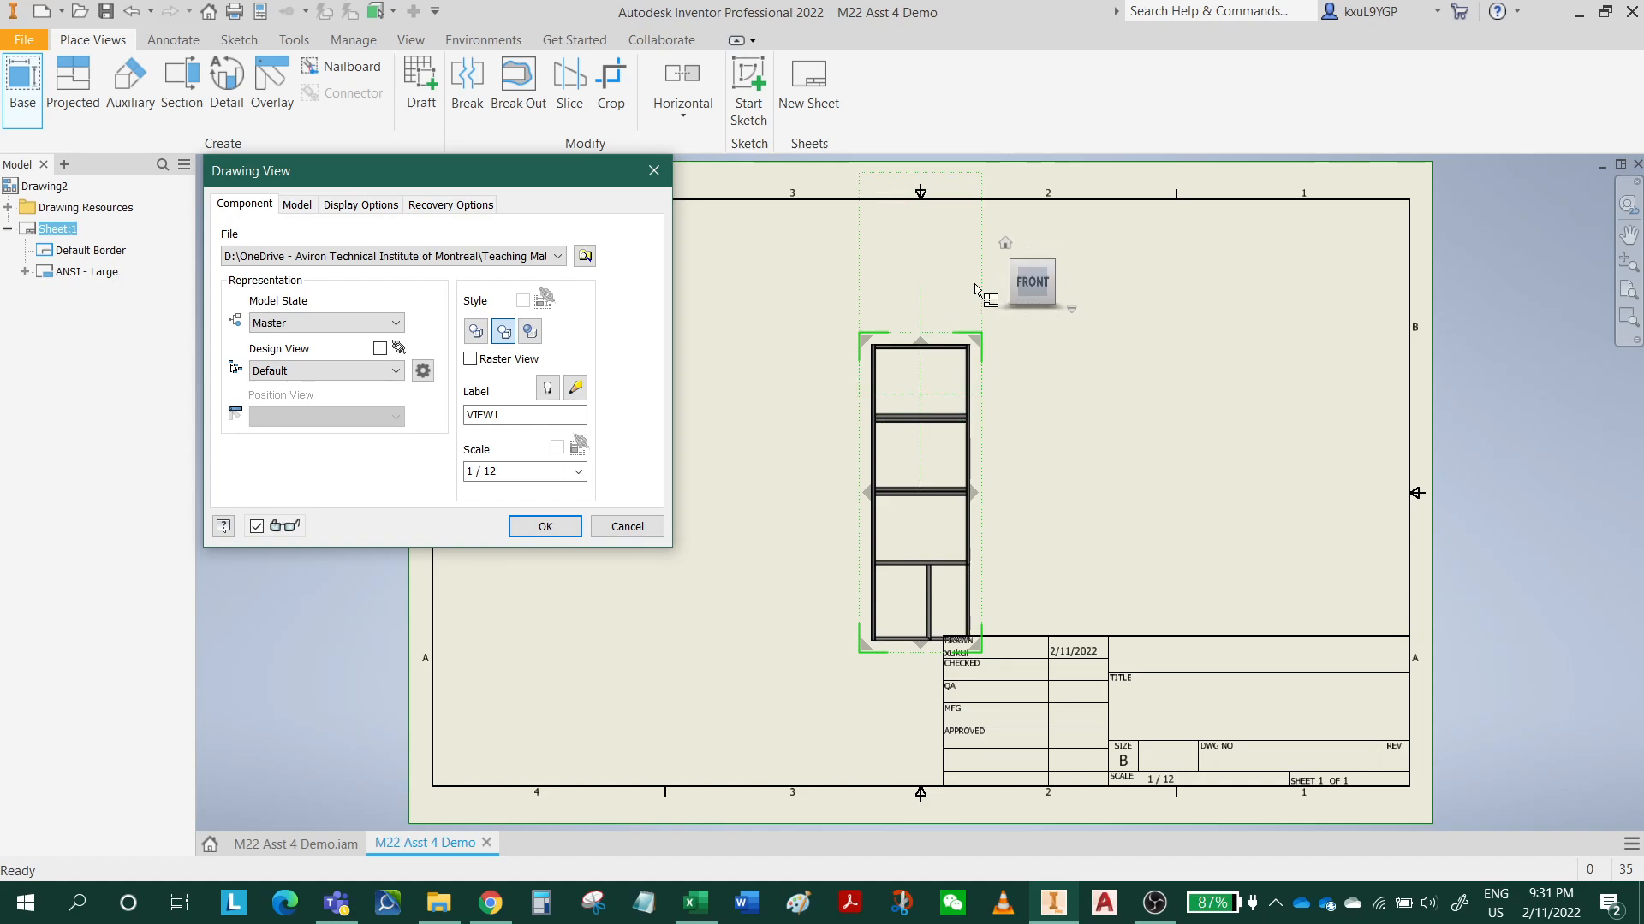
{"action": "left_click", "coordinate": [1005, 244]}
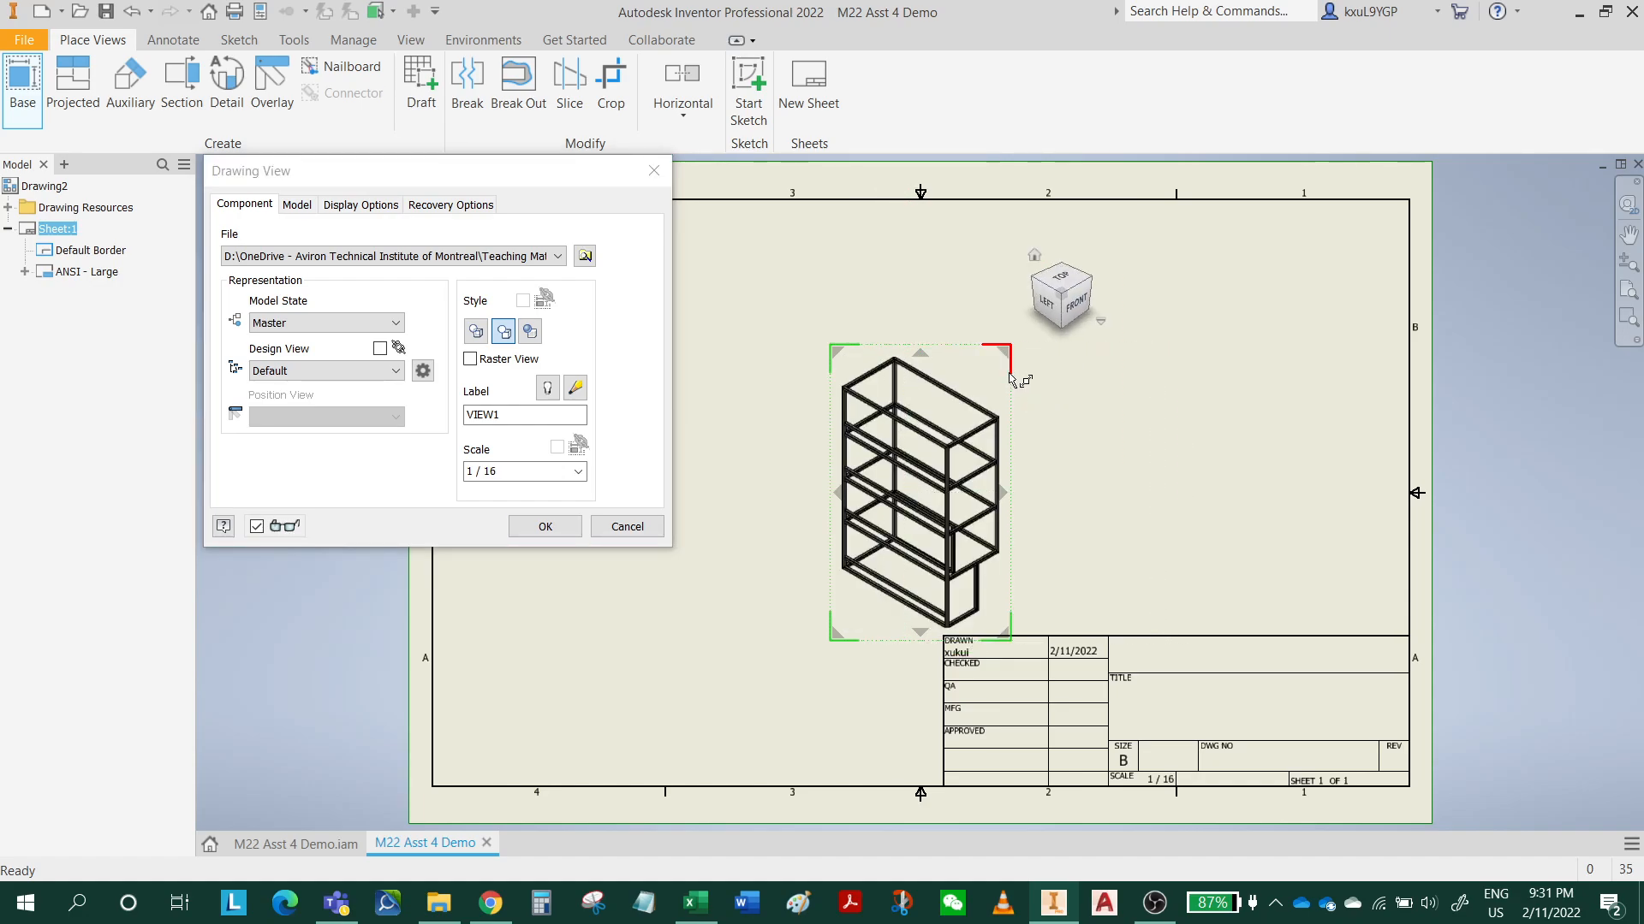
{"action": "left_click_drag", "start_coordinate": [984, 392], "coordinate": [655, 537]}
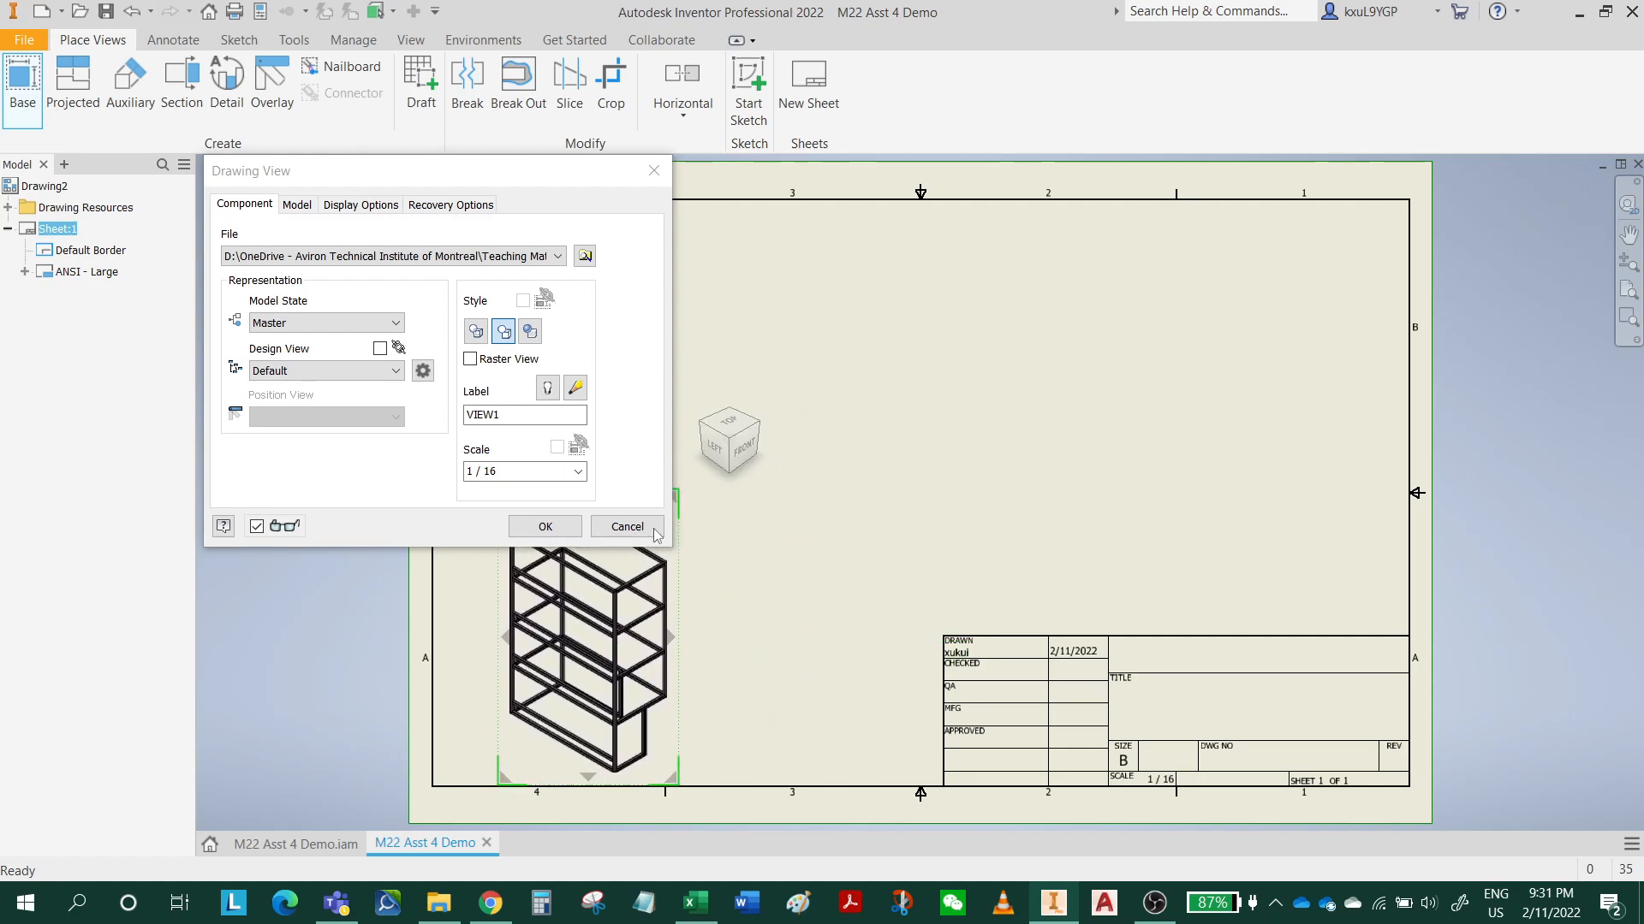
{"action": "left_click", "coordinate": [545, 529]}
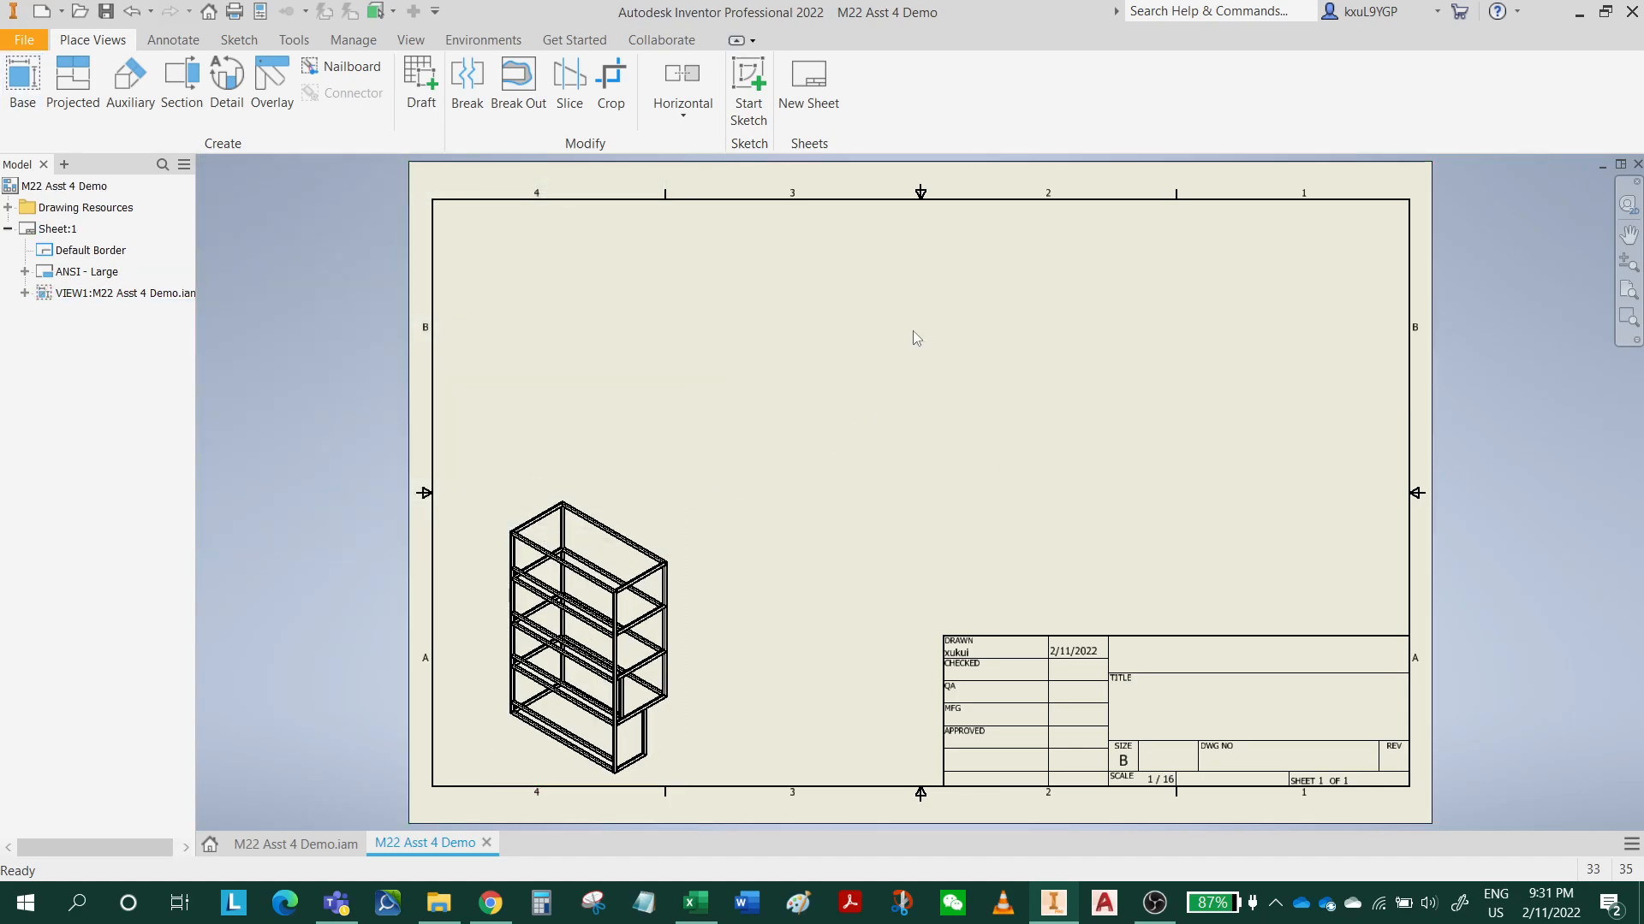
Step: Save the drawing as M22 Asst 4 Demo in the Asst 3 folder, including the changes to its dependents
{"action": "left_click", "coordinate": [105, 15]}
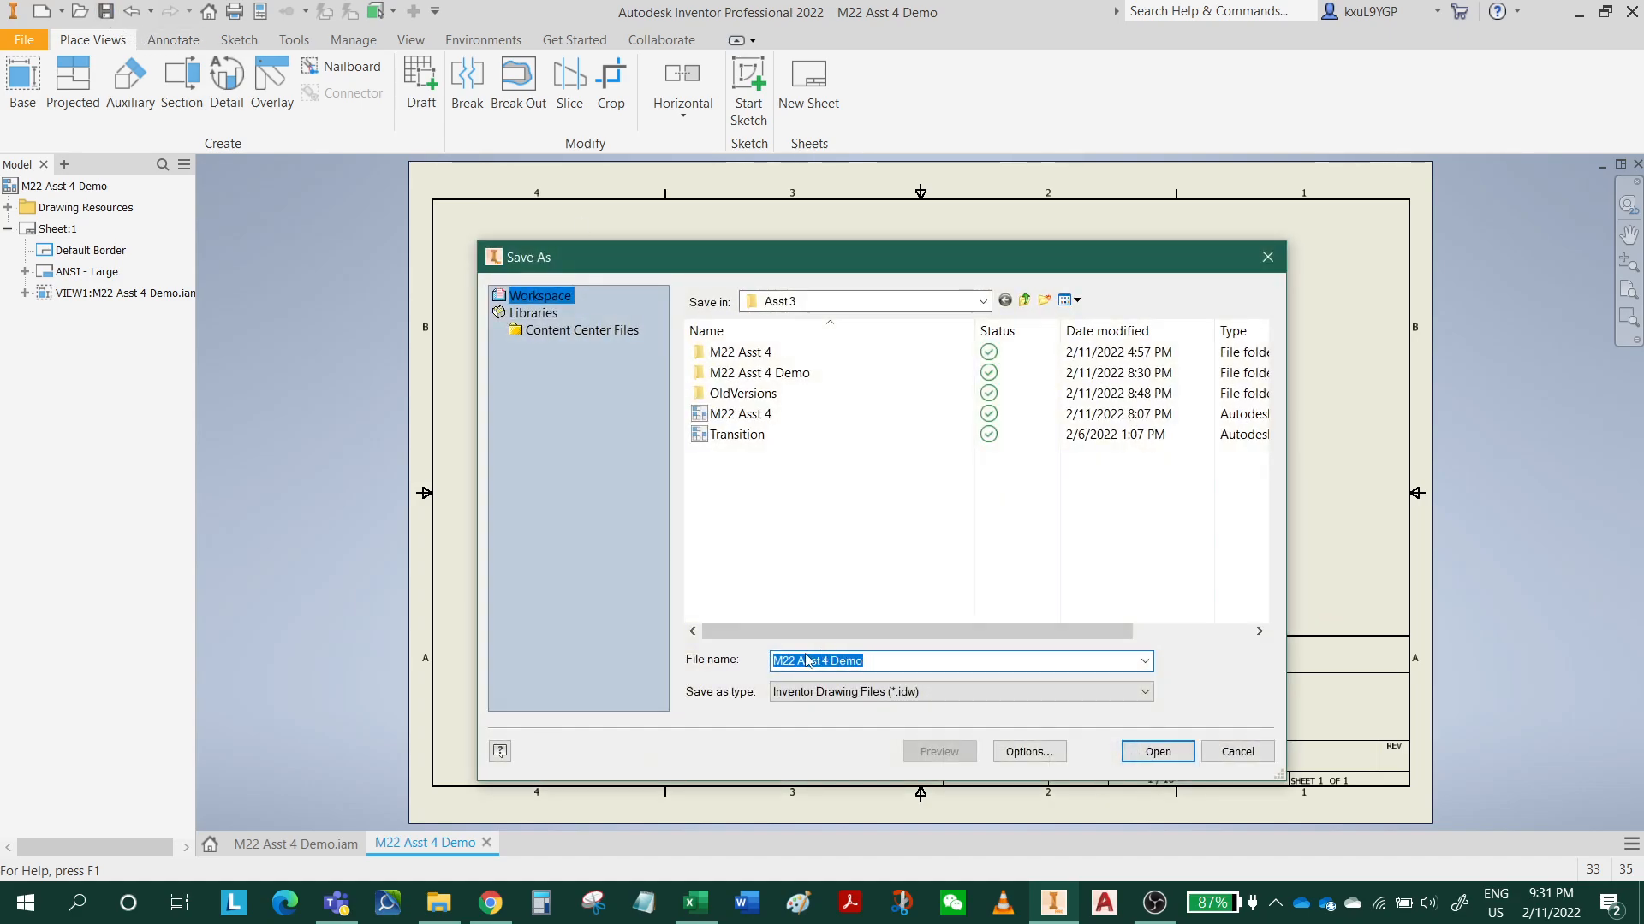
{"action": "left_click", "coordinate": [1169, 757]}
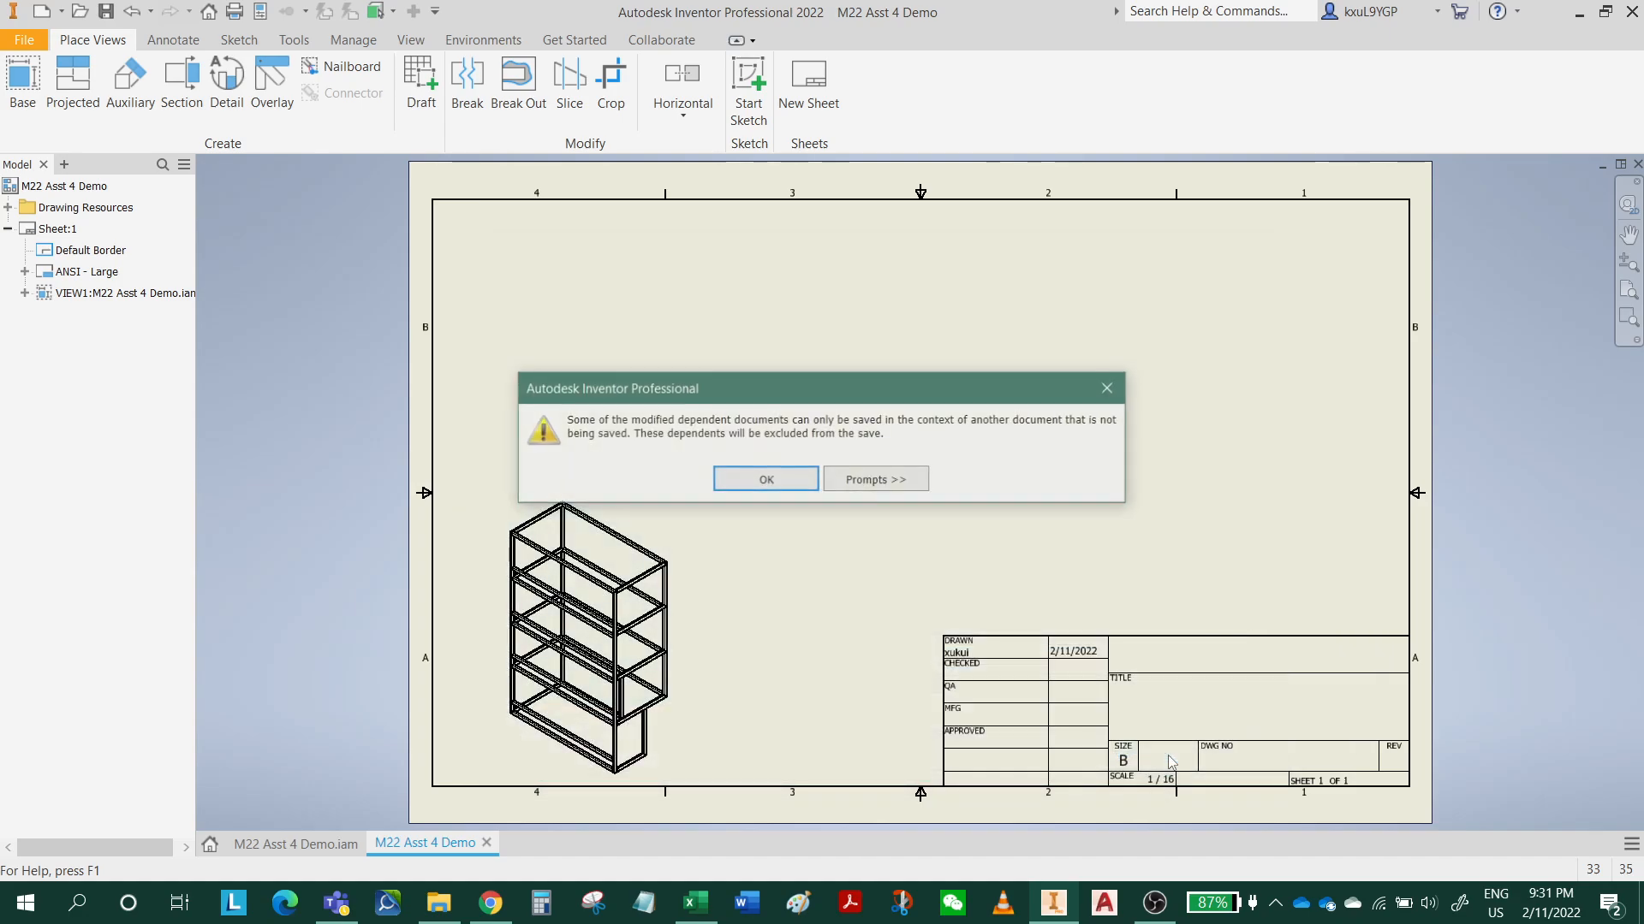
{"action": "left_click", "coordinate": [765, 481]}
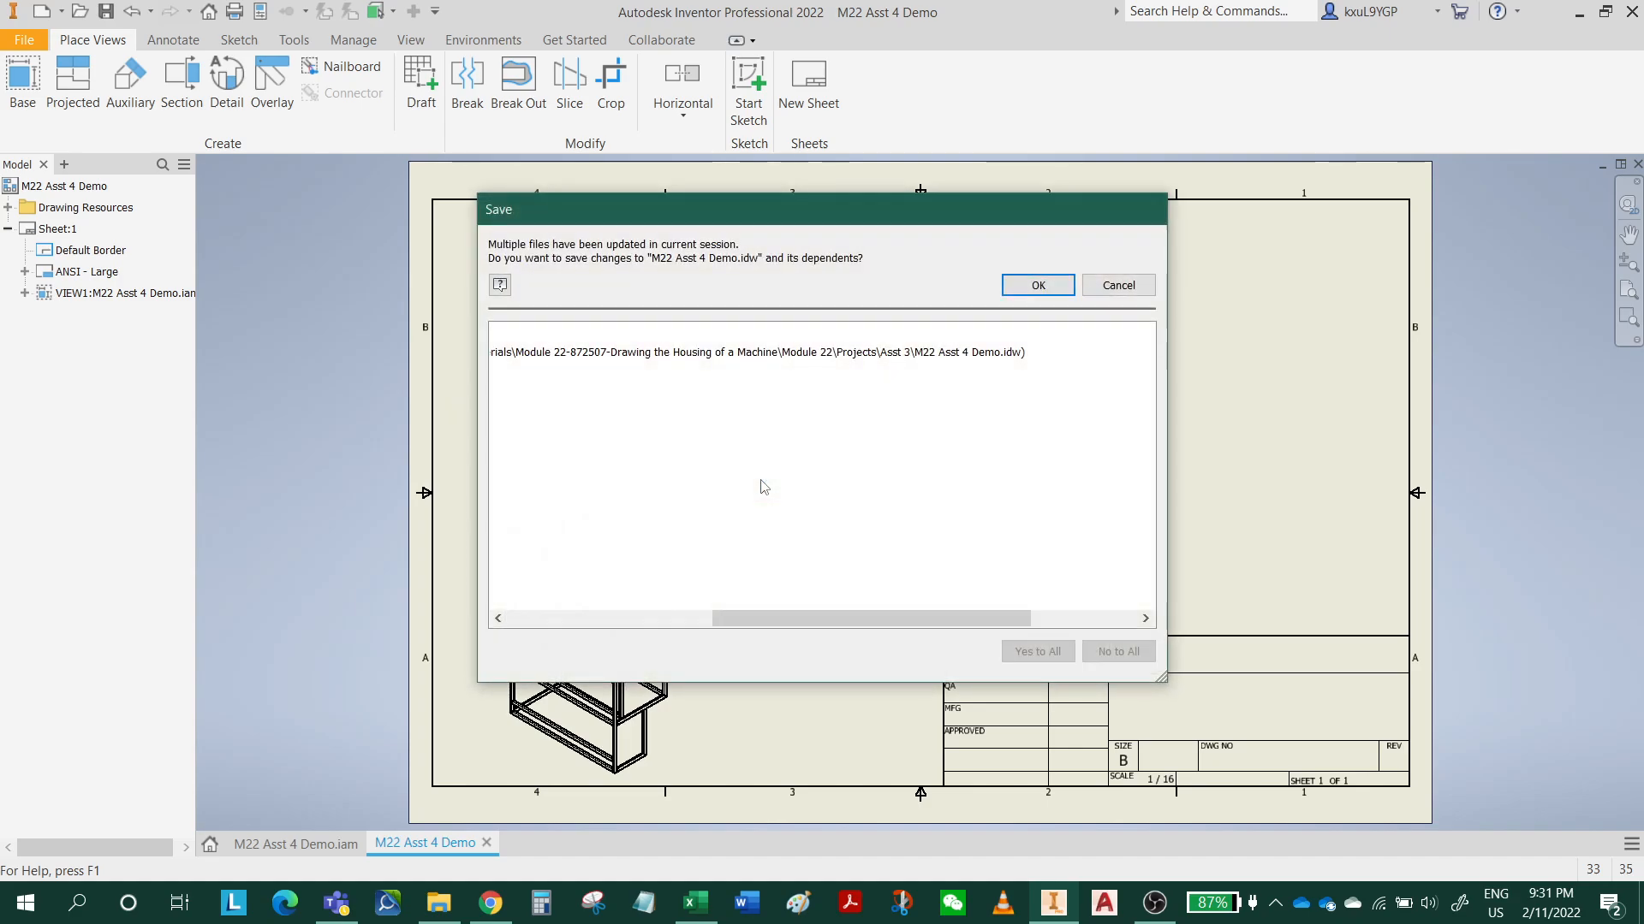
{"action": "left_click", "coordinate": [1031, 291]}
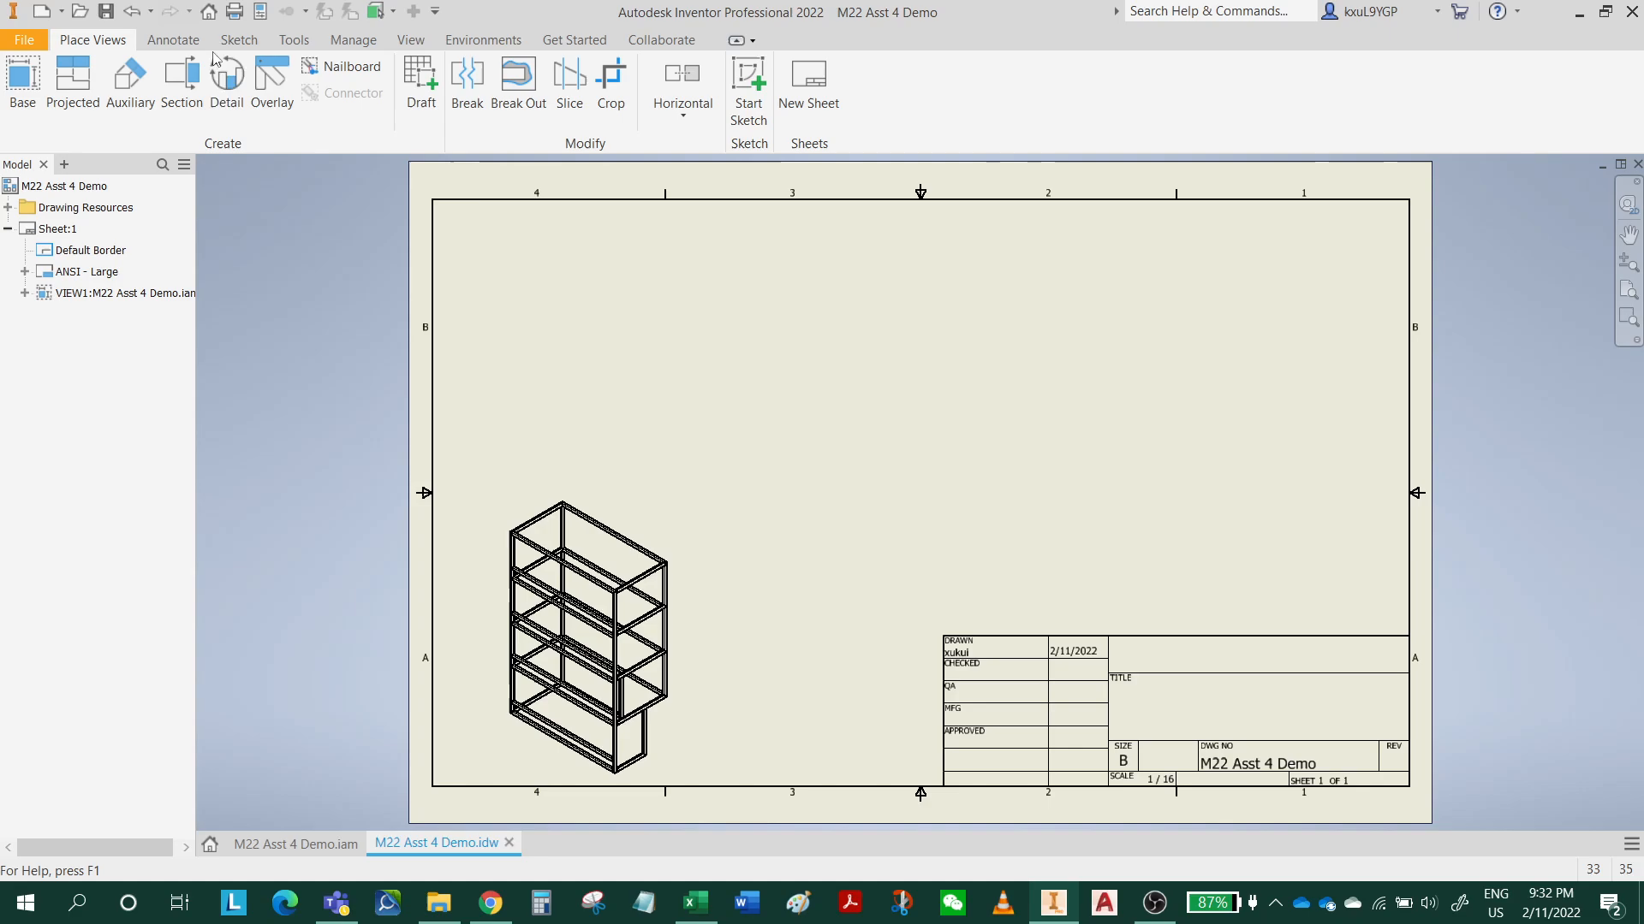
Step: Insert a structured parts list for the isometric view, enabling the BOM view, and place it at the border's upper-right corner
{"action": "left_click", "coordinate": [187, 41]}
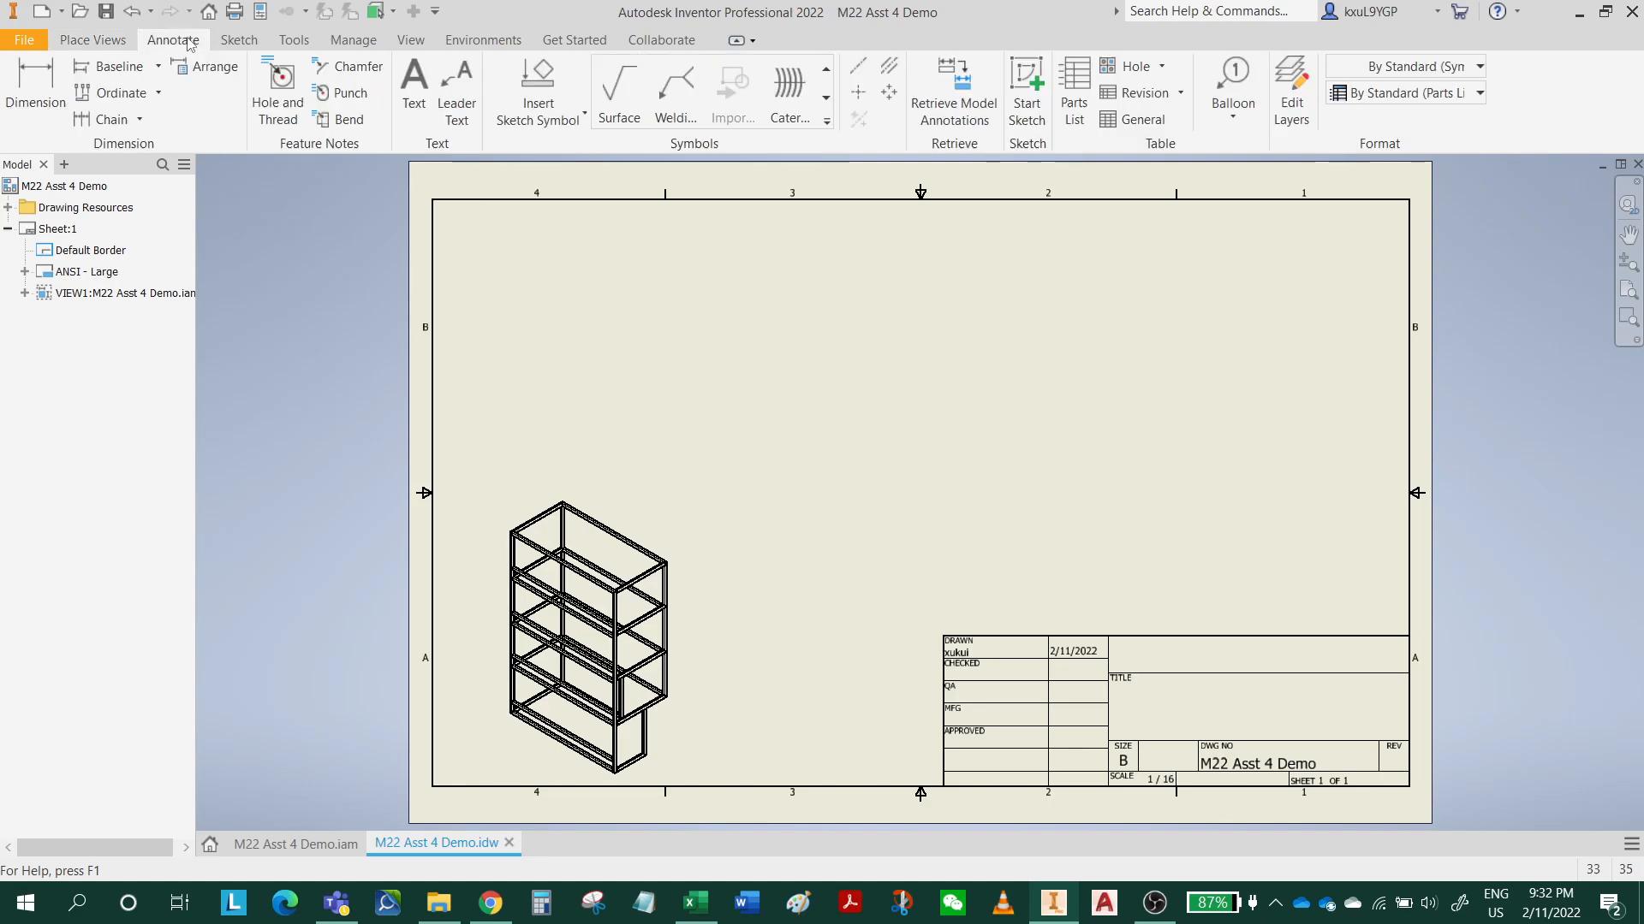
{"action": "left_click", "coordinate": [1077, 94]}
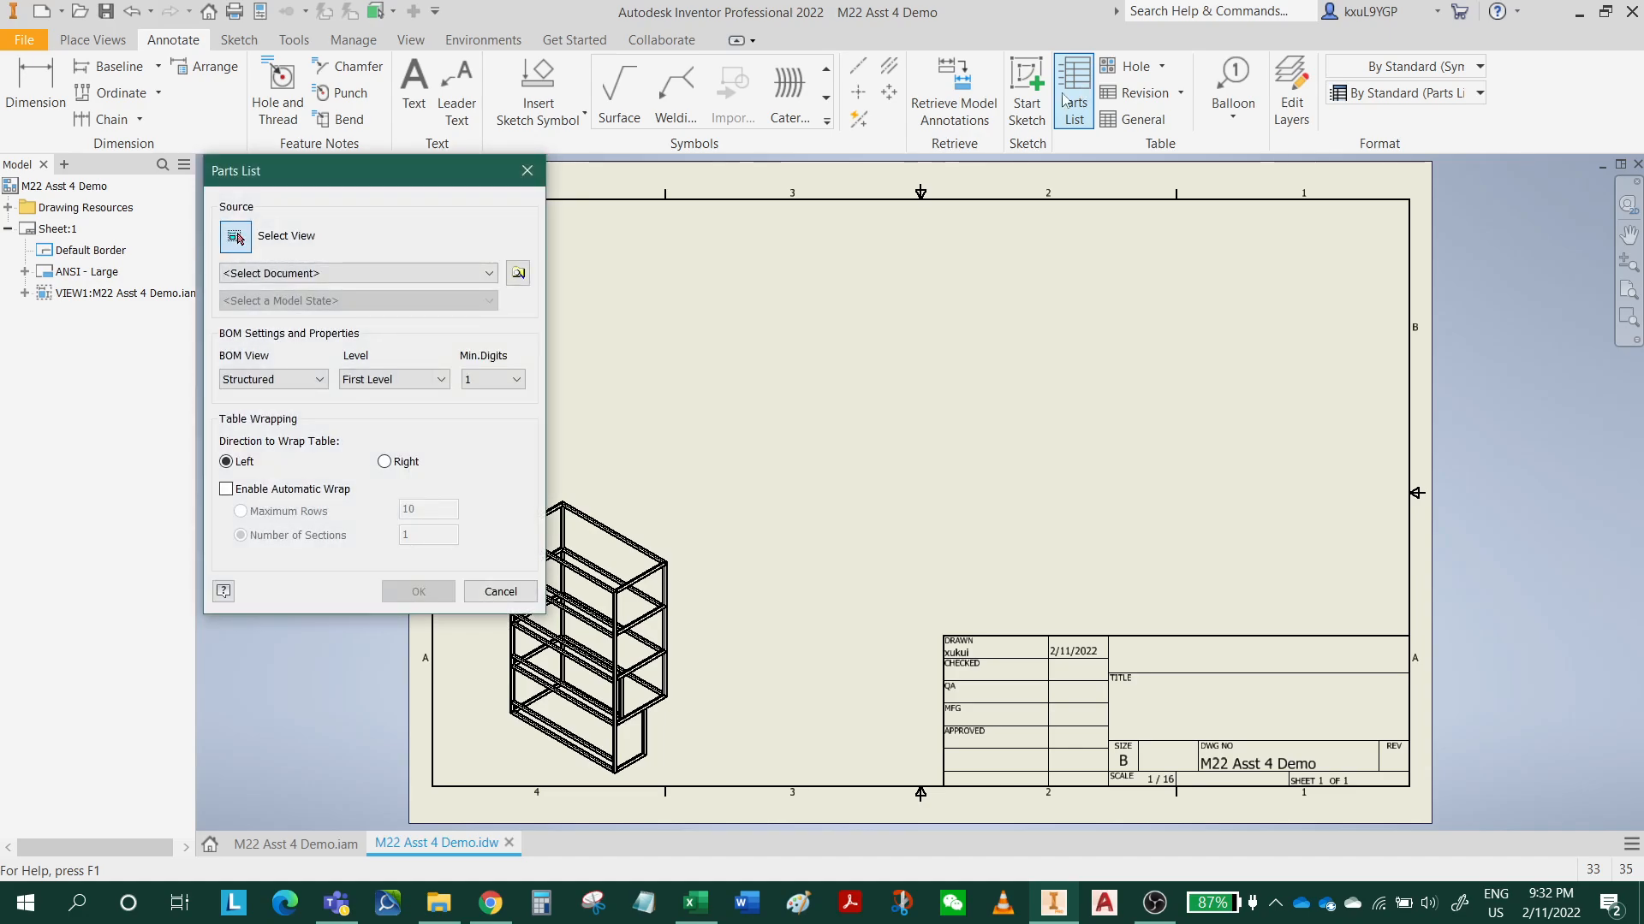
{"action": "left_click", "coordinate": [627, 514]}
{"action": "left_click", "coordinate": [405, 598]}
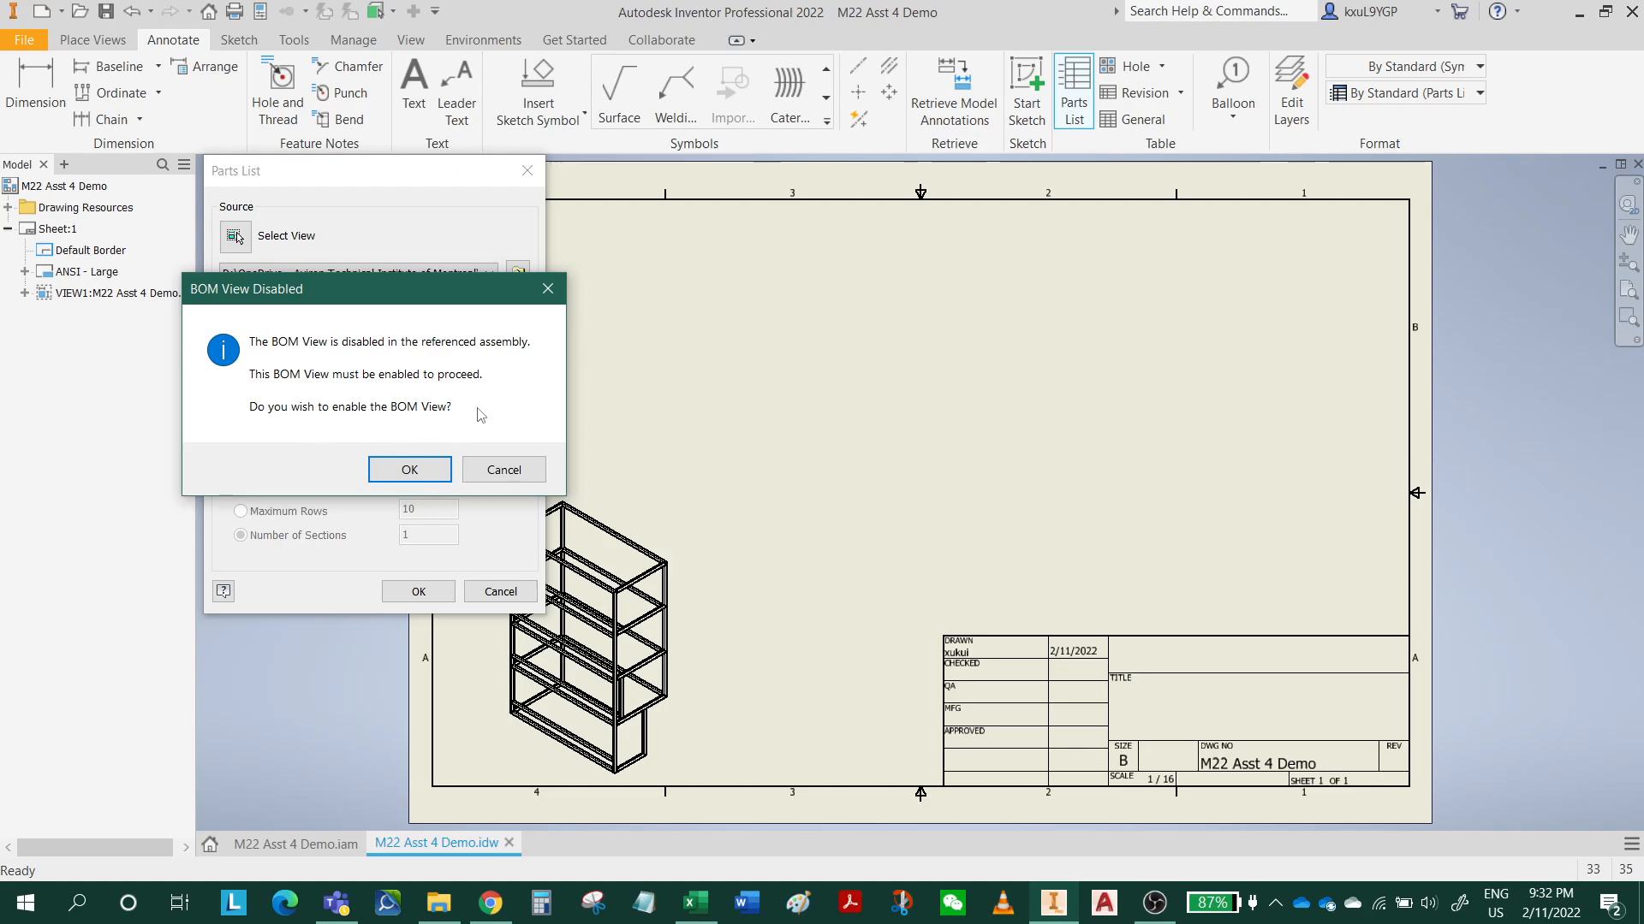
{"action": "left_click", "coordinate": [410, 470]}
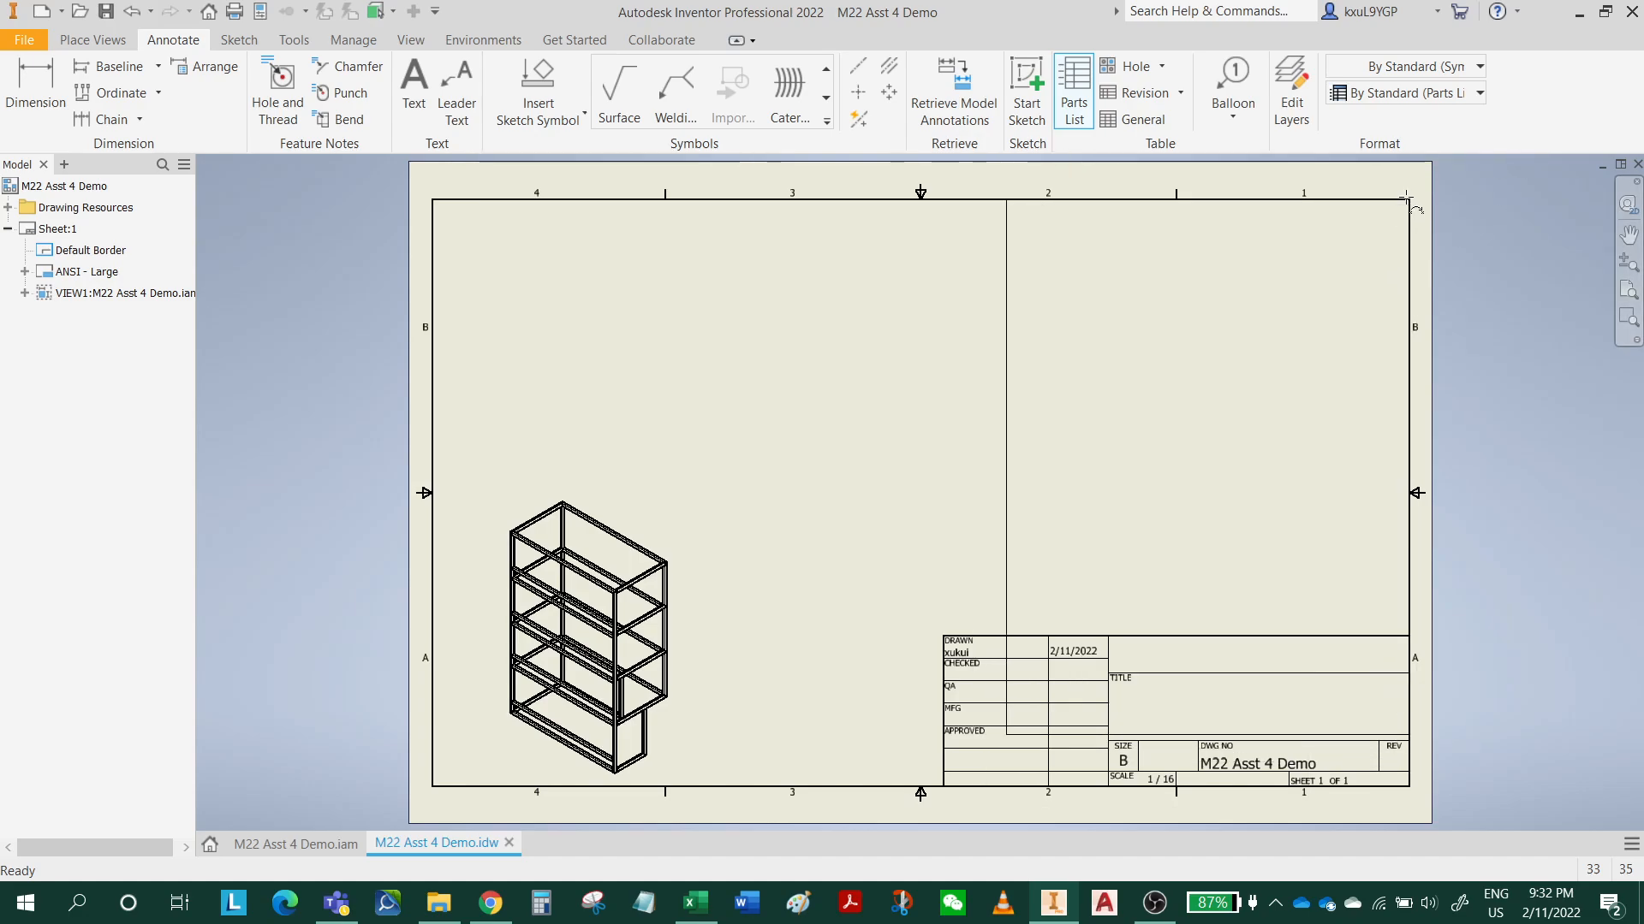
{"action": "left_click", "coordinate": [1407, 199]}
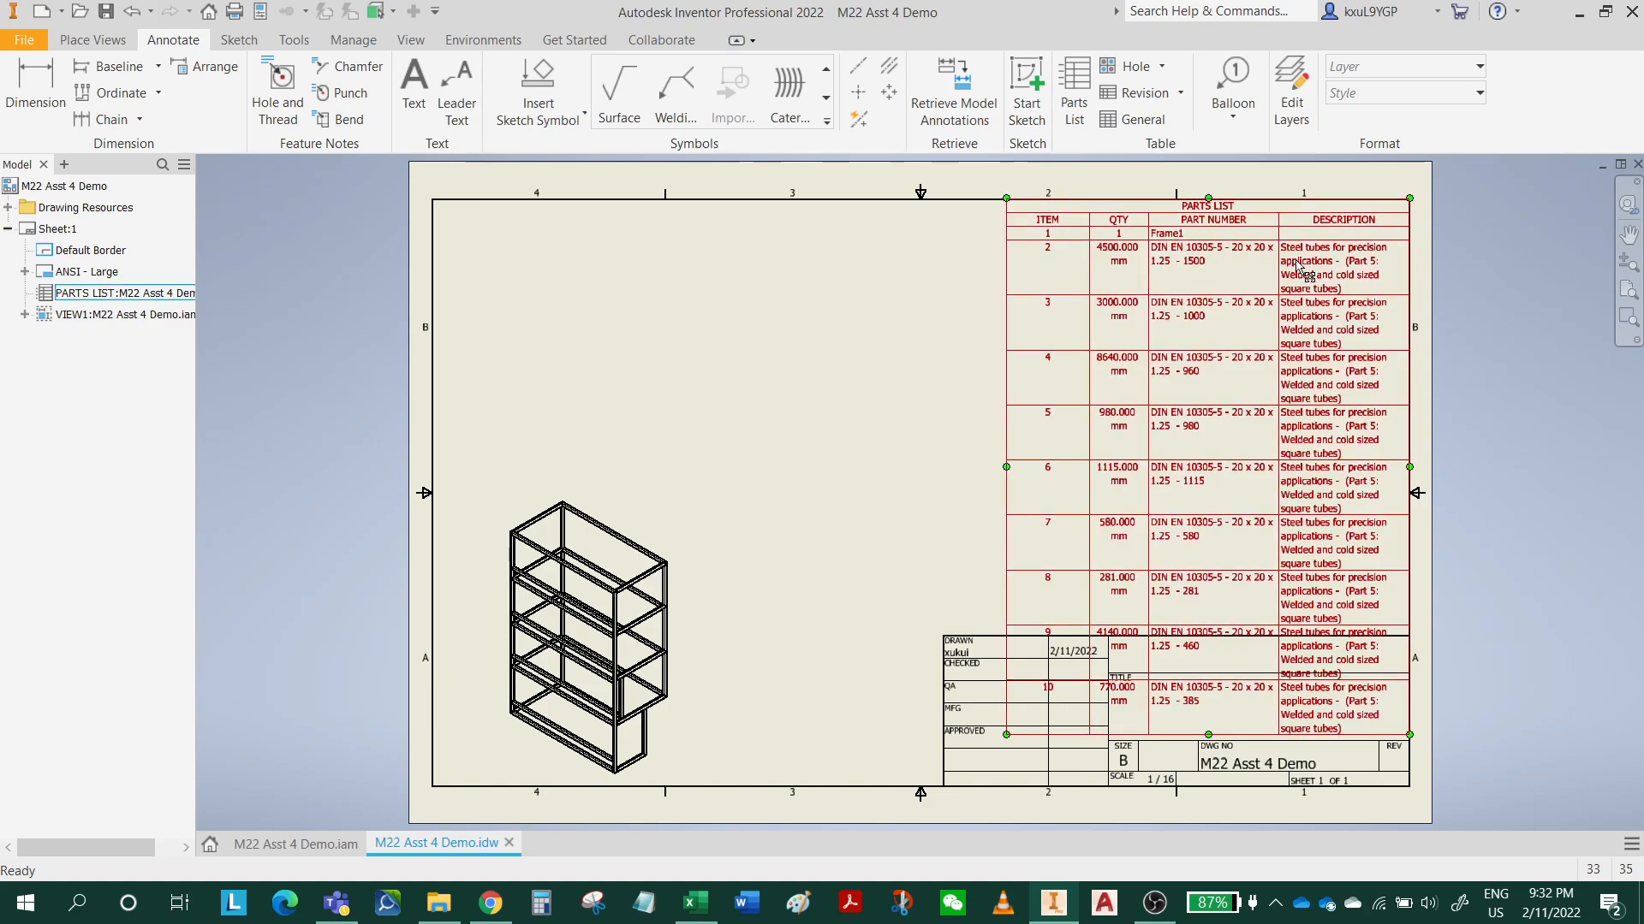
Step: Widen the parts list's Description and Part Number columns so each entry fits on one line
{"action": "left_click_drag", "start_coordinate": [1275, 253], "coordinate": [1031, 247]}
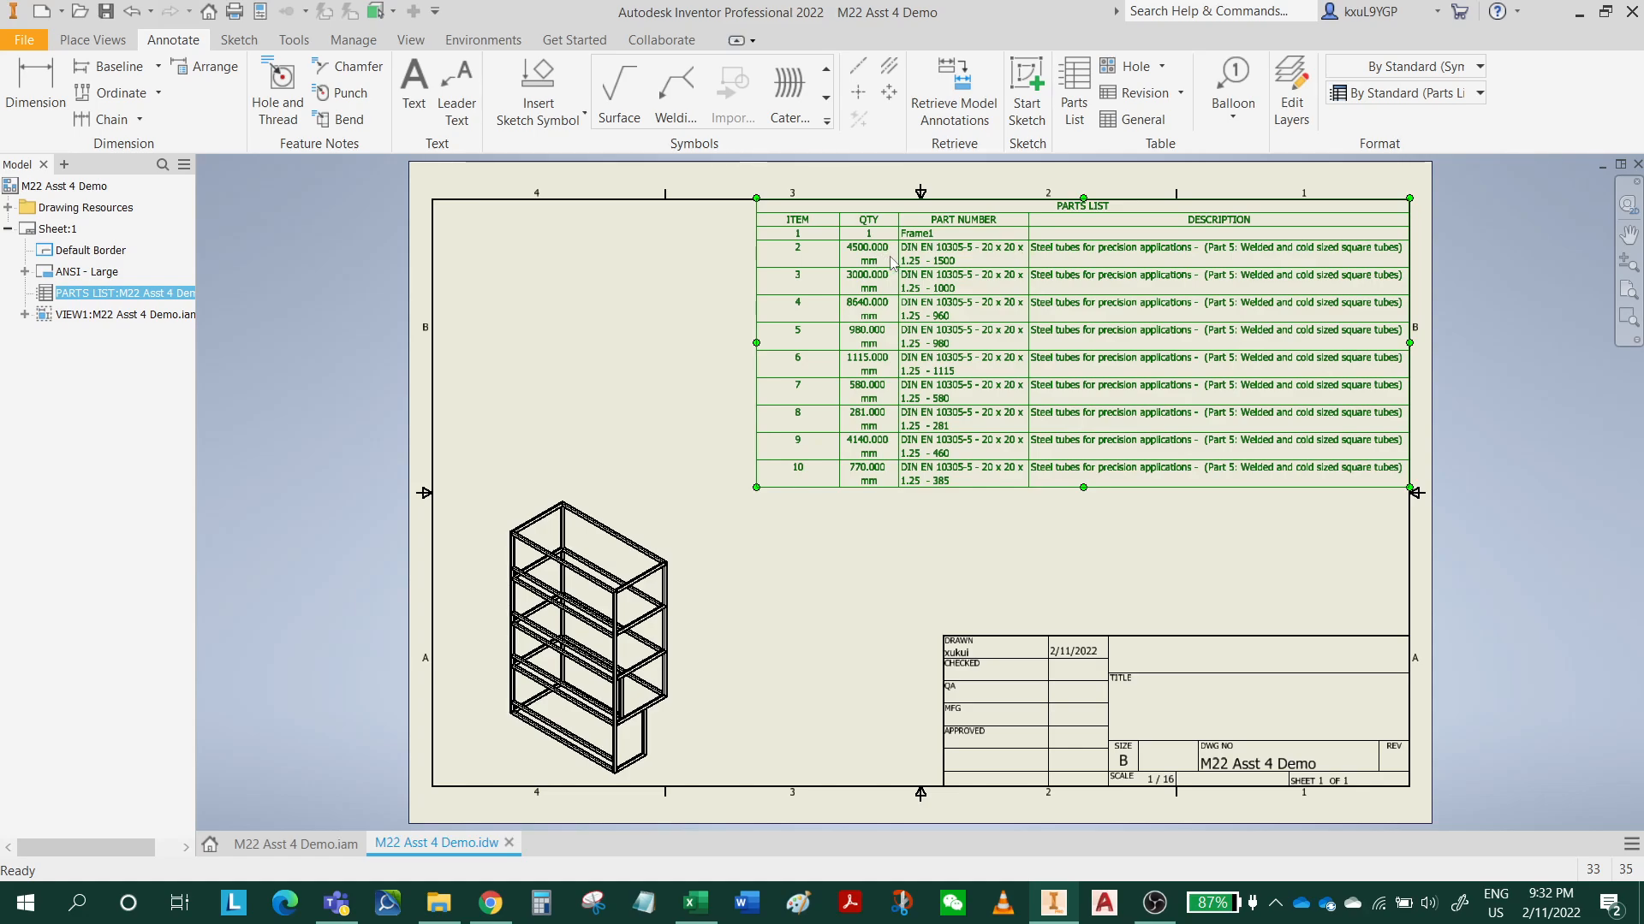
{"action": "left_click_drag", "start_coordinate": [901, 254], "coordinate": [721, 256]}
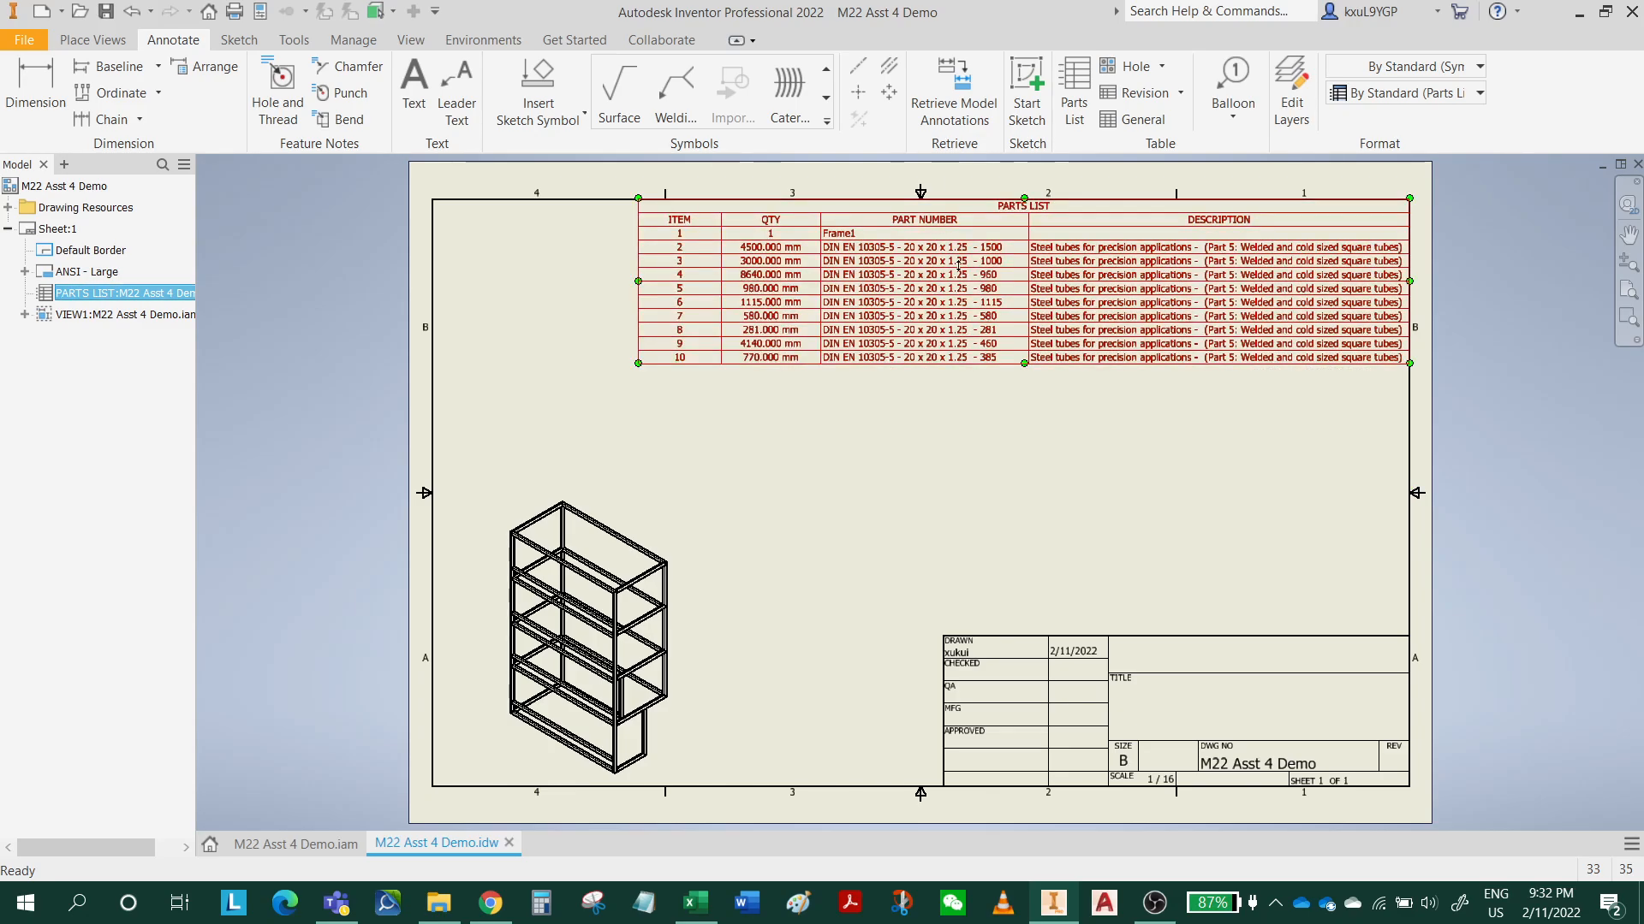
{"action": "scroll", "coordinate": [958, 266], "scroll_direction": "down", "scroll_amount": 4}
{"action": "scroll", "coordinate": [1008, 300], "scroll_direction": "up", "scroll_amount": 3}
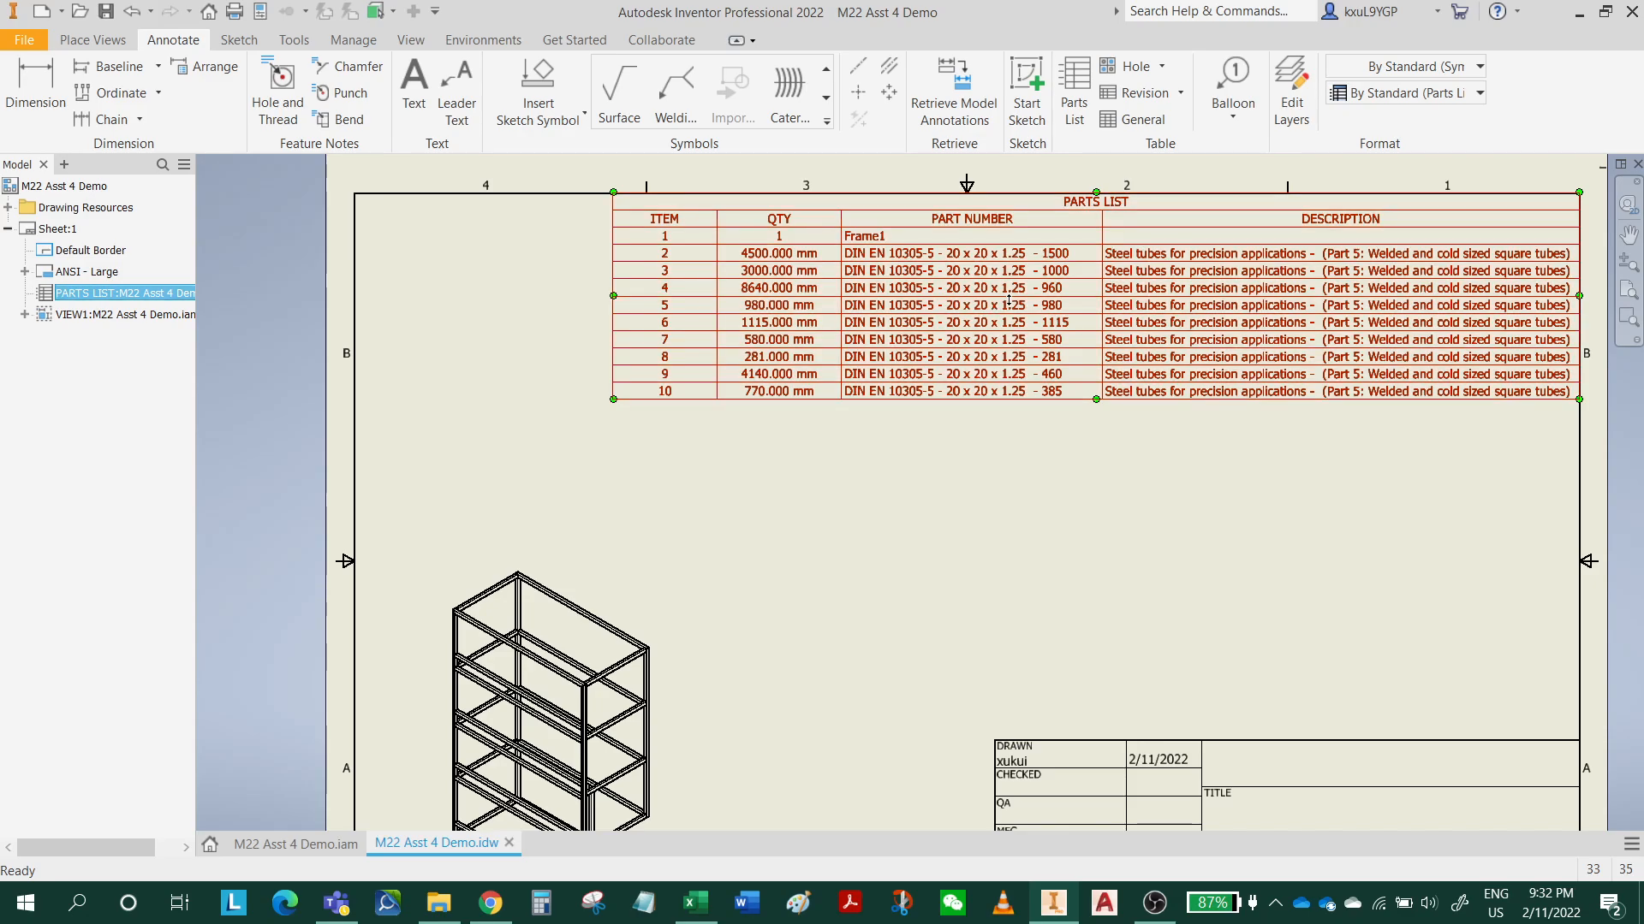
{"action": "scroll", "coordinate": [1009, 300], "scroll_direction": "down", "scroll_amount": 3}
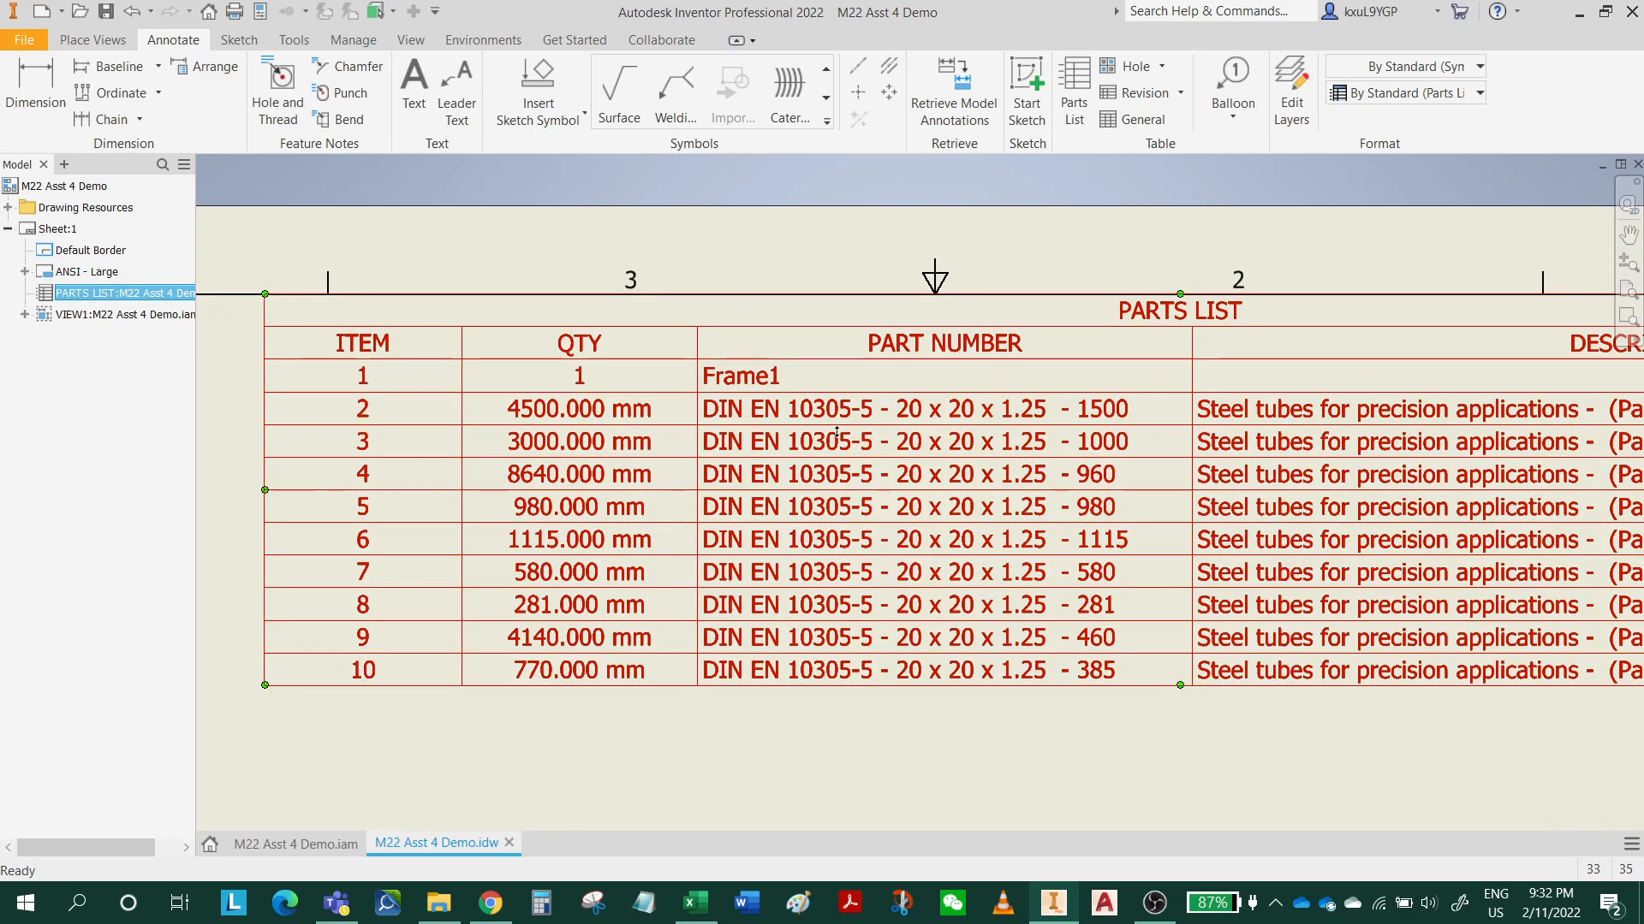
{"action": "scroll", "coordinate": [910, 439], "scroll_direction": "up", "scroll_amount": 1}
{"action": "scroll", "coordinate": [901, 392], "scroll_direction": "up", "scroll_amount": 2}
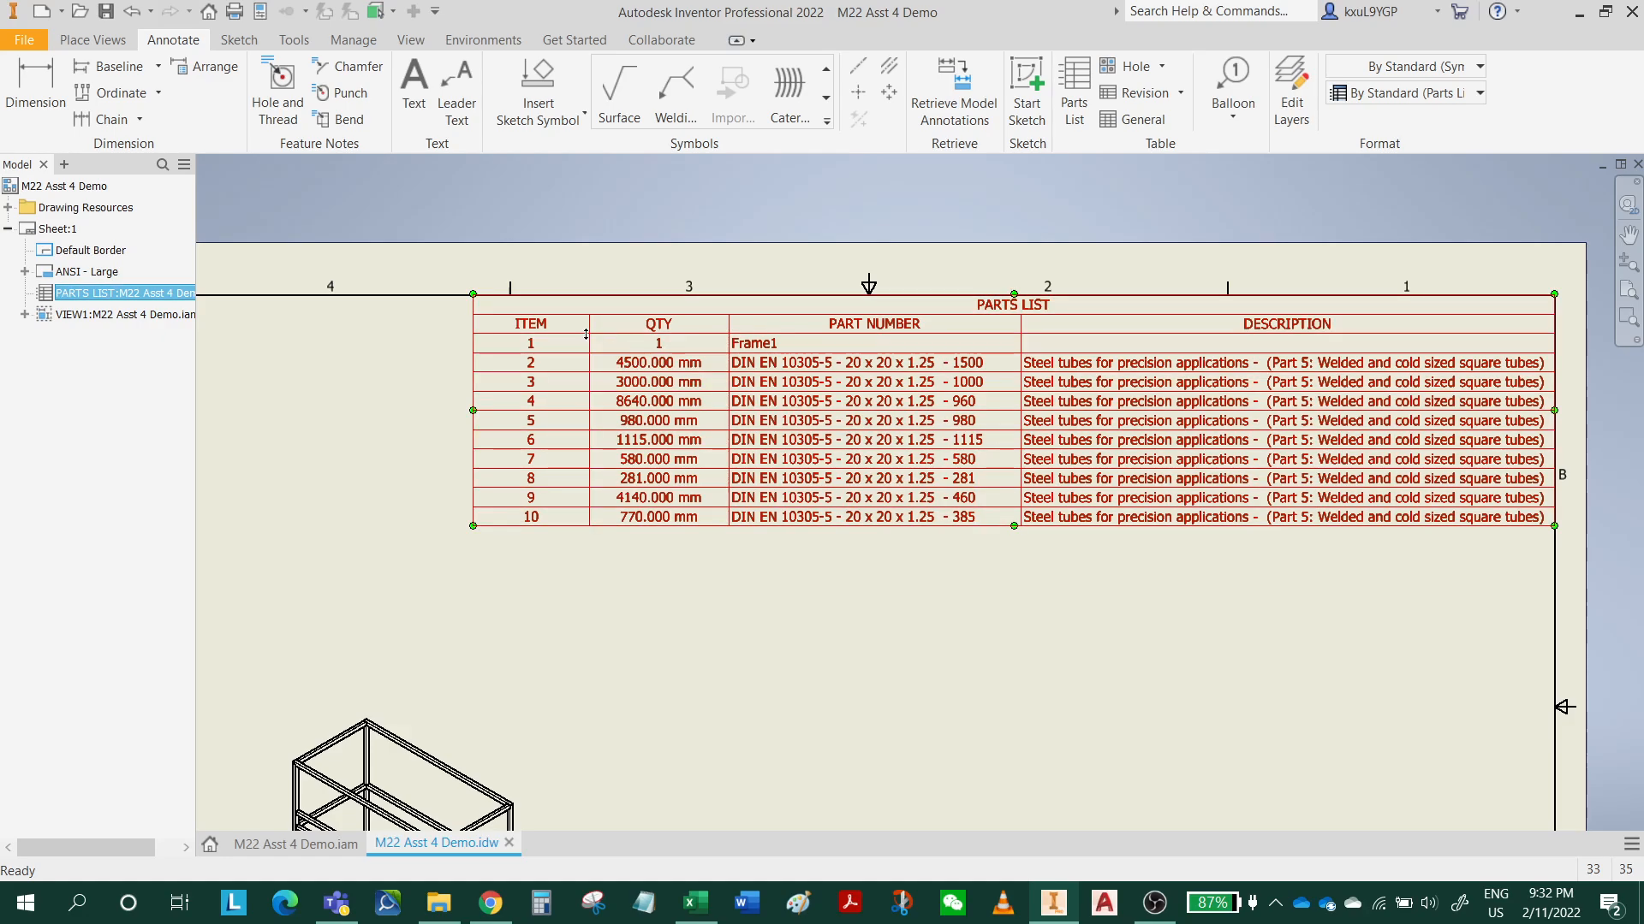
Step: Open the parts list for editing and remove DESCRIPTION from its selected column properties
{"action": "double_click", "coordinate": [542, 331]}
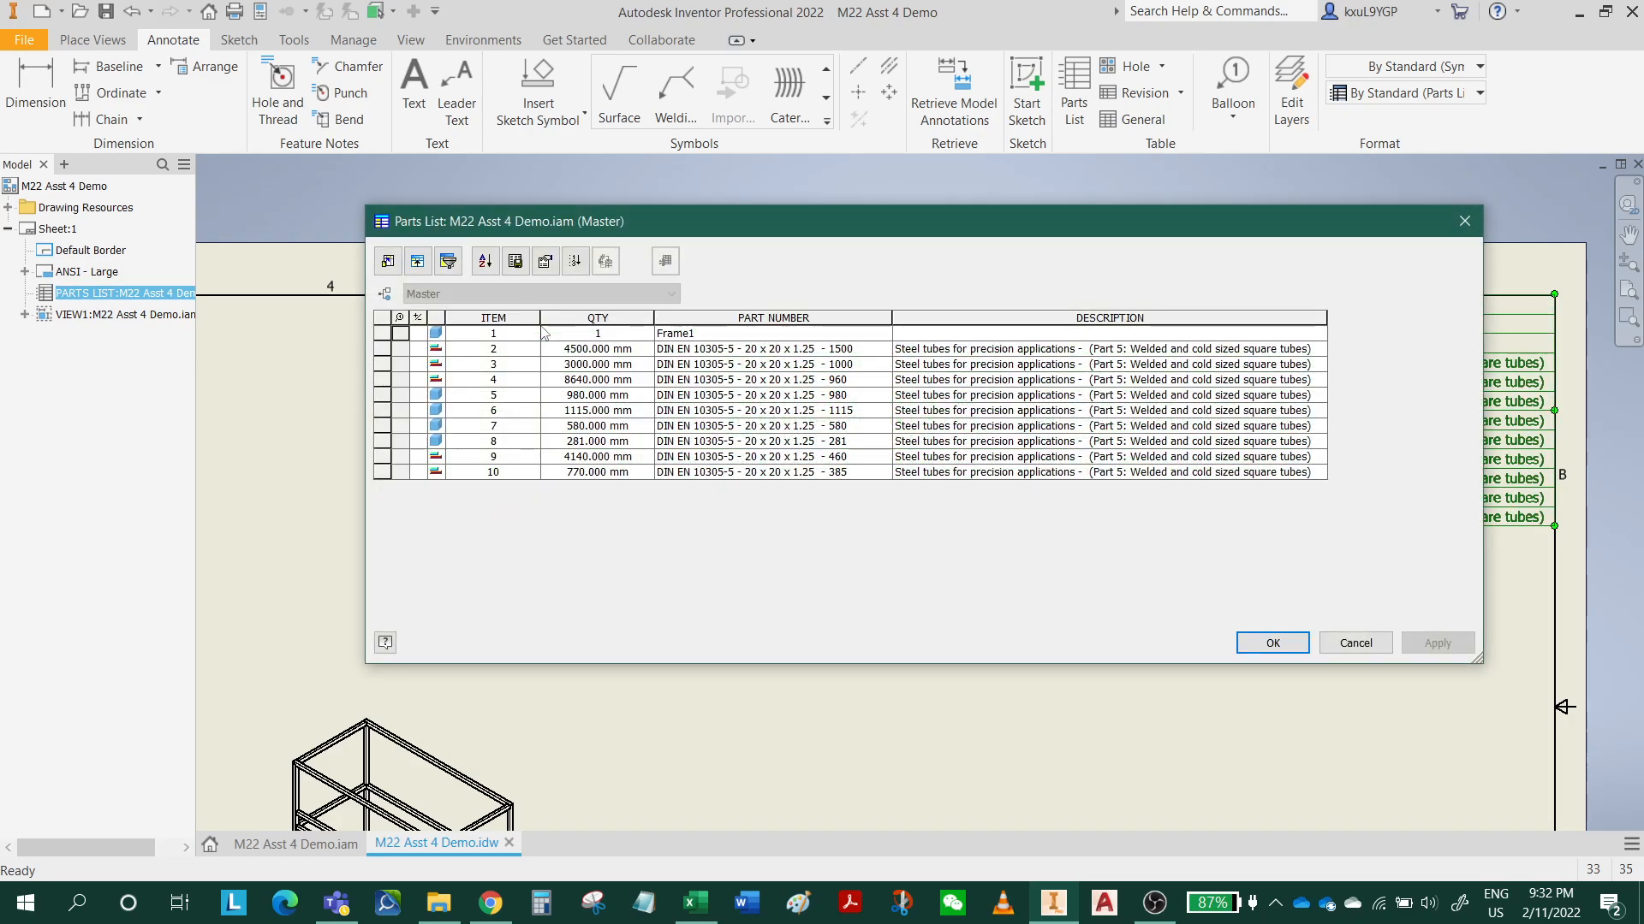
{"action": "left_click", "coordinate": [389, 263]}
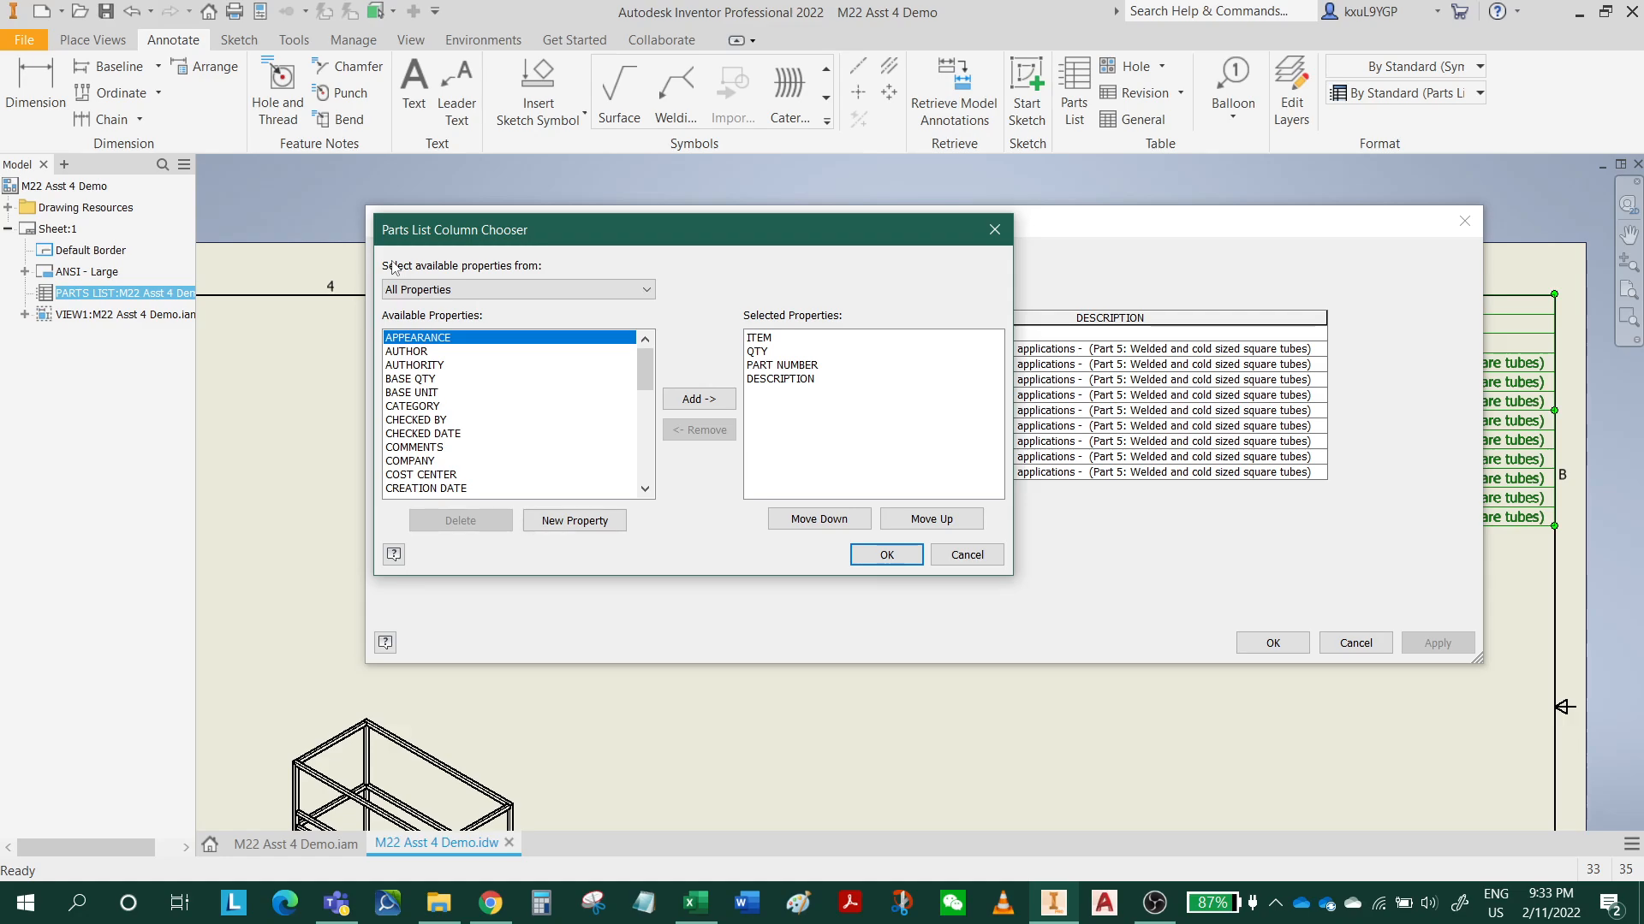
{"action": "left_click", "coordinate": [793, 384]}
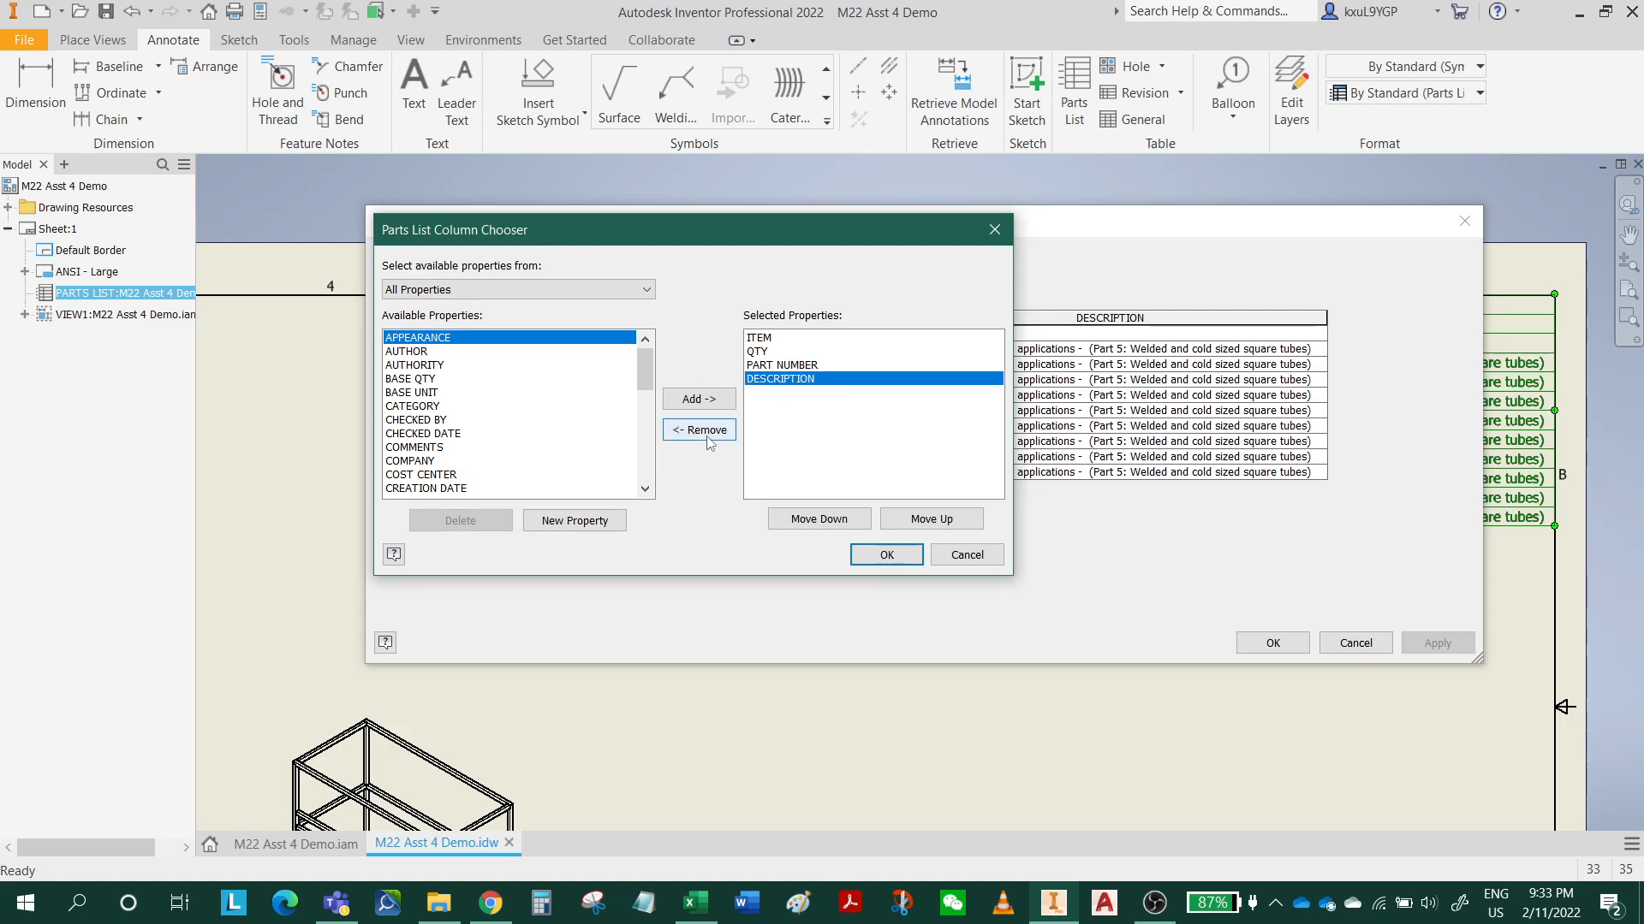
{"action": "left_click", "coordinate": [707, 431]}
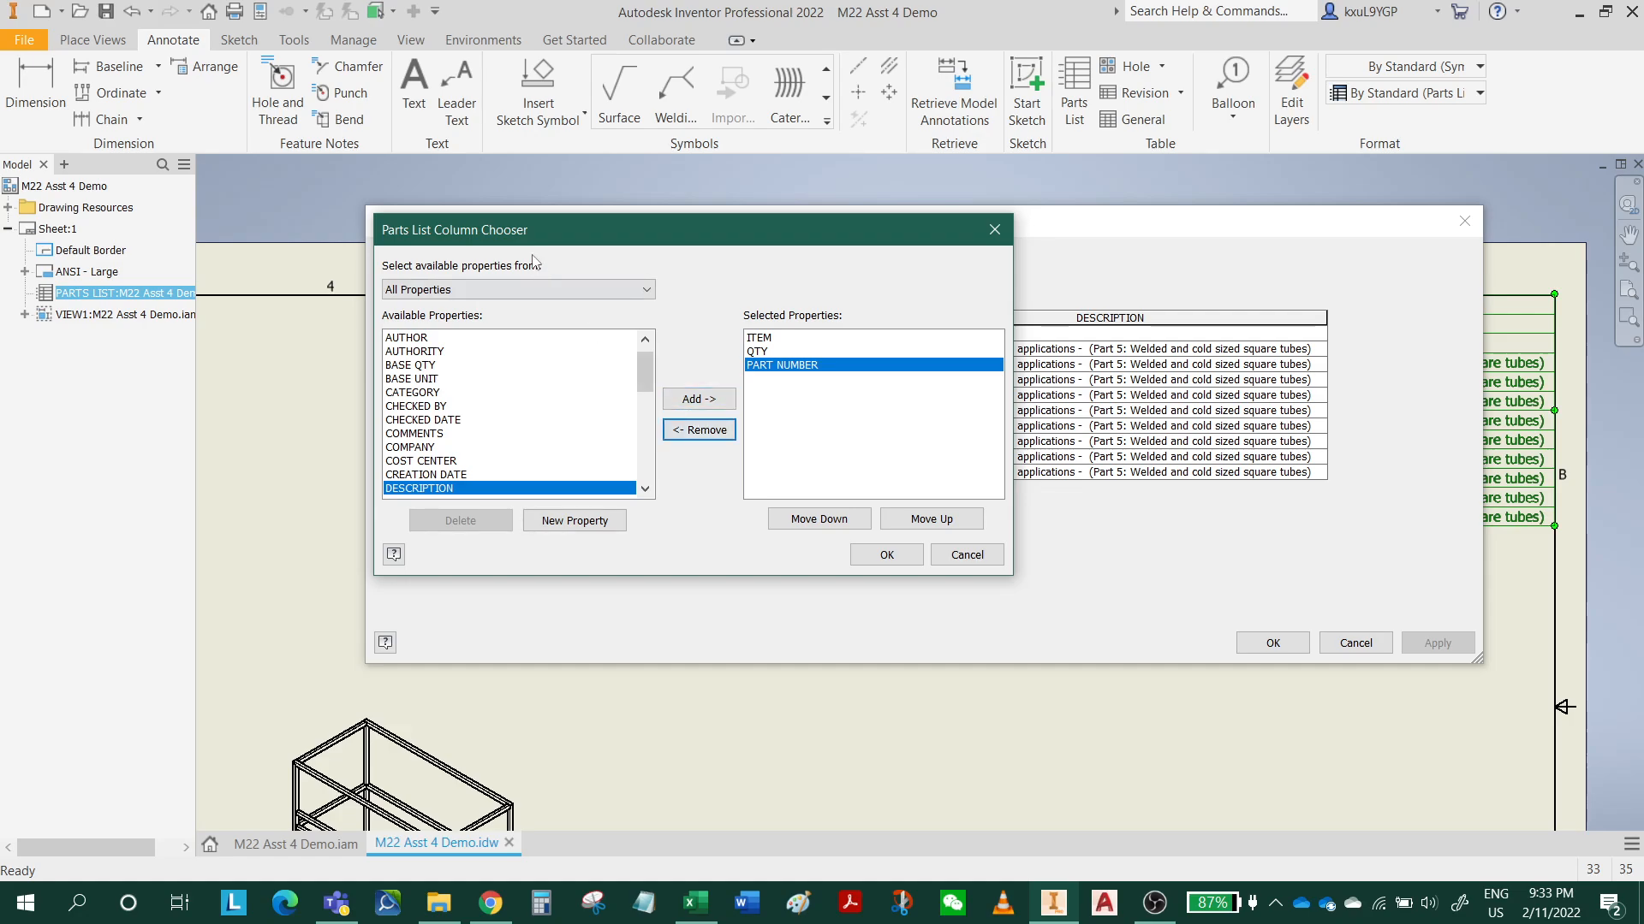
Step: Add ITEM QTY to the parts list's selected properties and order it directly after ITEM
{"action": "left_click_drag", "start_coordinate": [547, 230], "coordinate": [638, 340]}
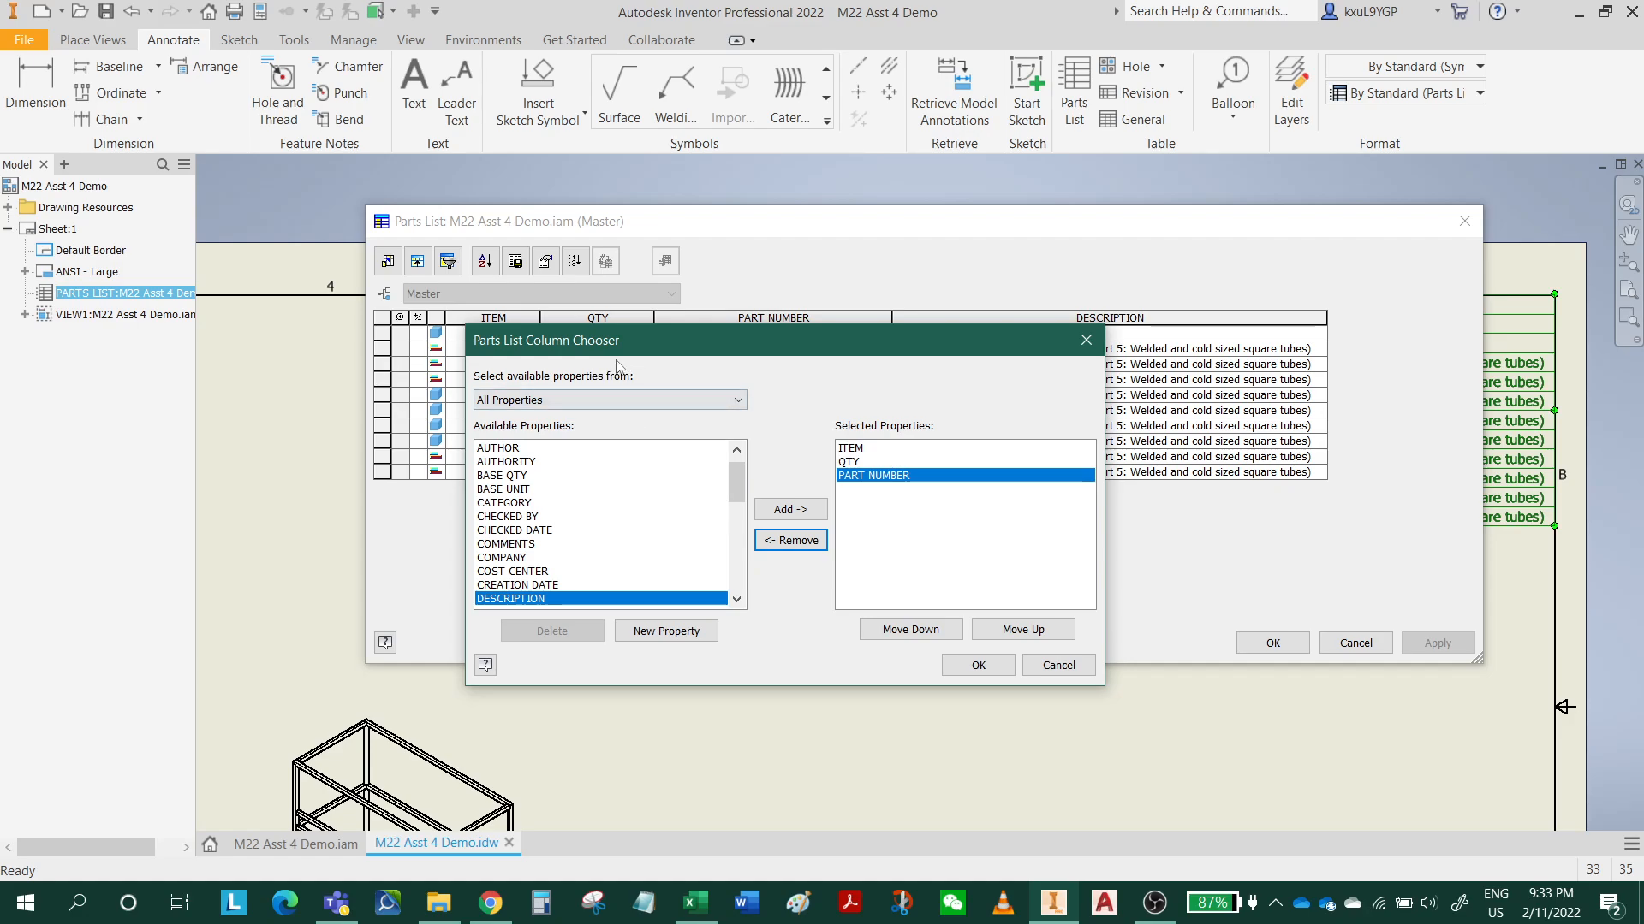
{"action": "left_click_drag", "start_coordinate": [615, 347], "coordinate": [643, 413]}
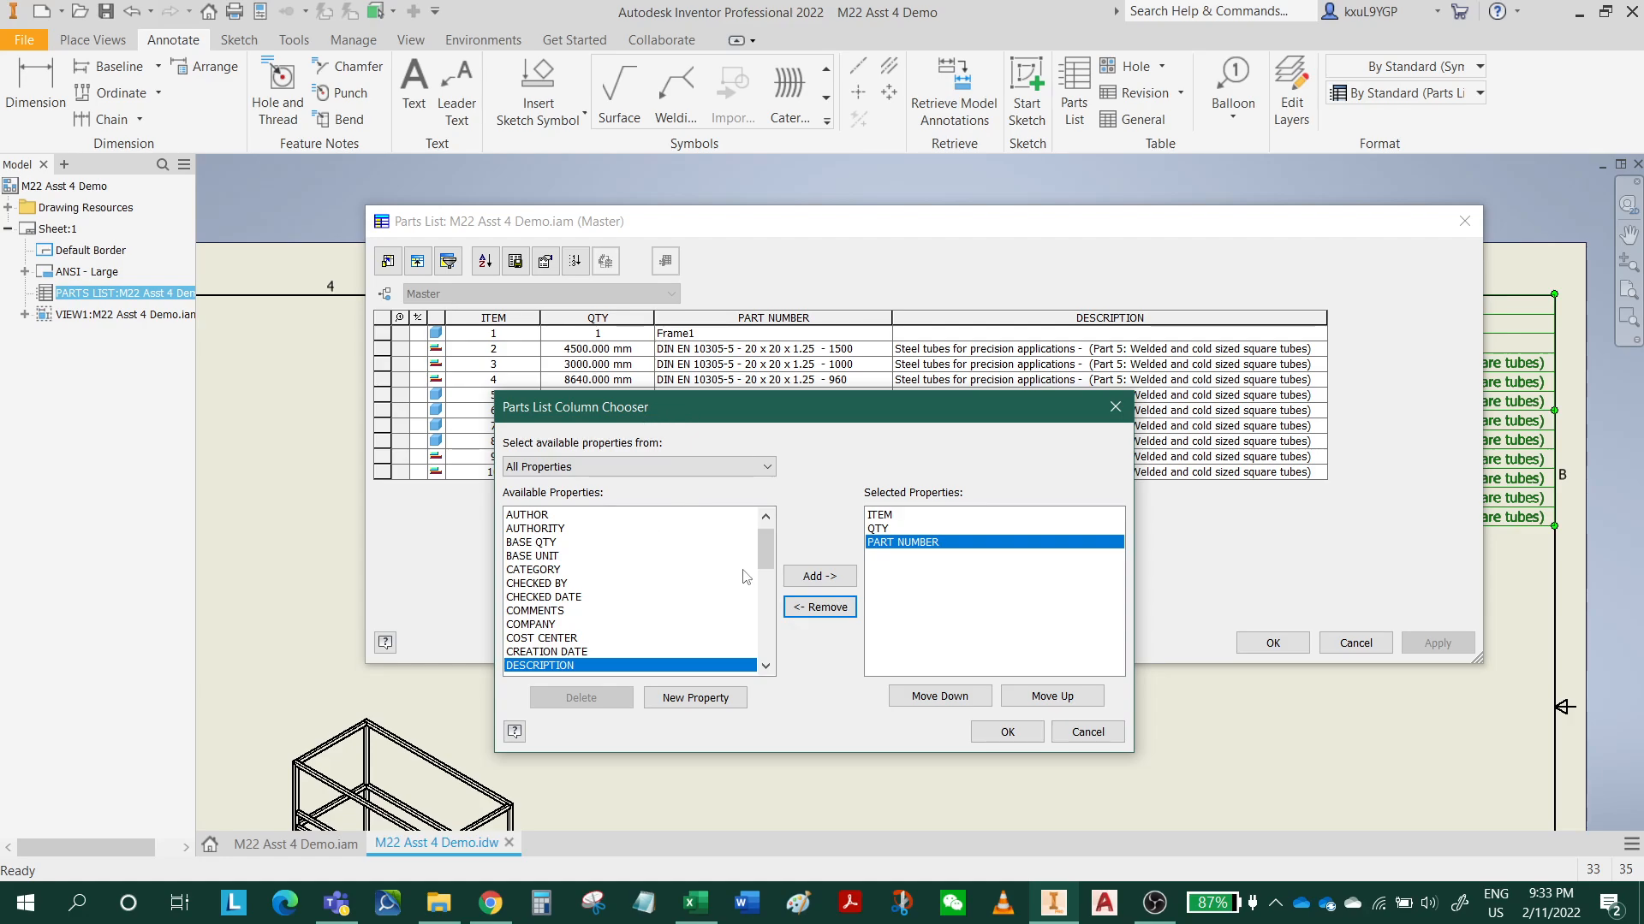
{"action": "left_click_drag", "start_coordinate": [766, 547], "coordinate": [766, 590]}
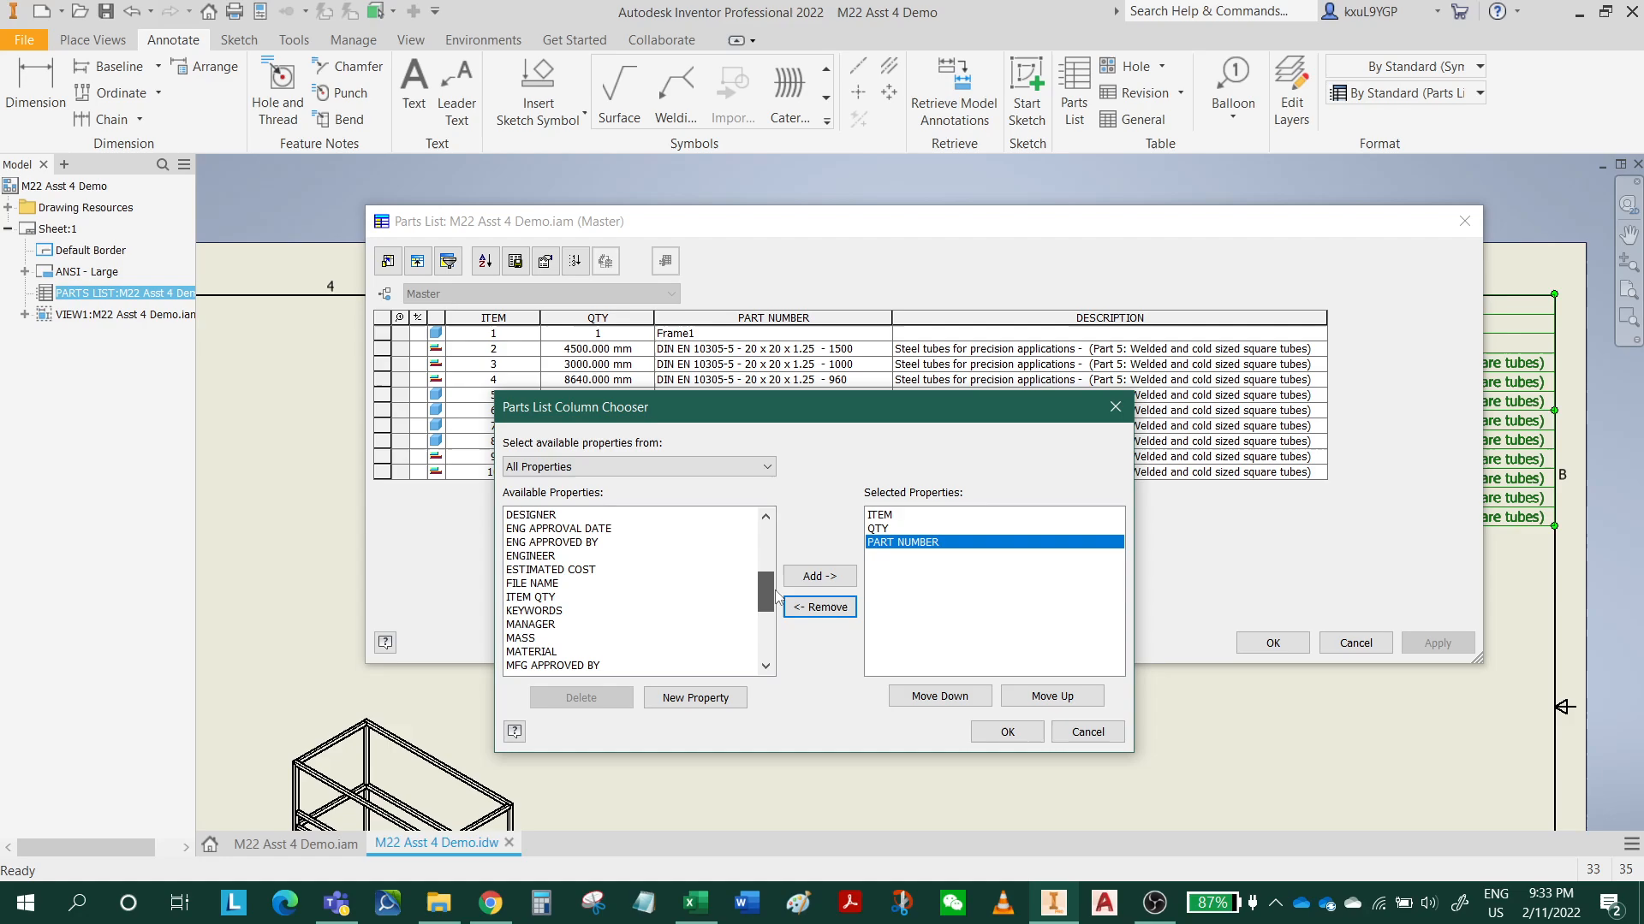
{"action": "left_click", "coordinate": [540, 597]}
{"action": "left_click", "coordinate": [832, 582]}
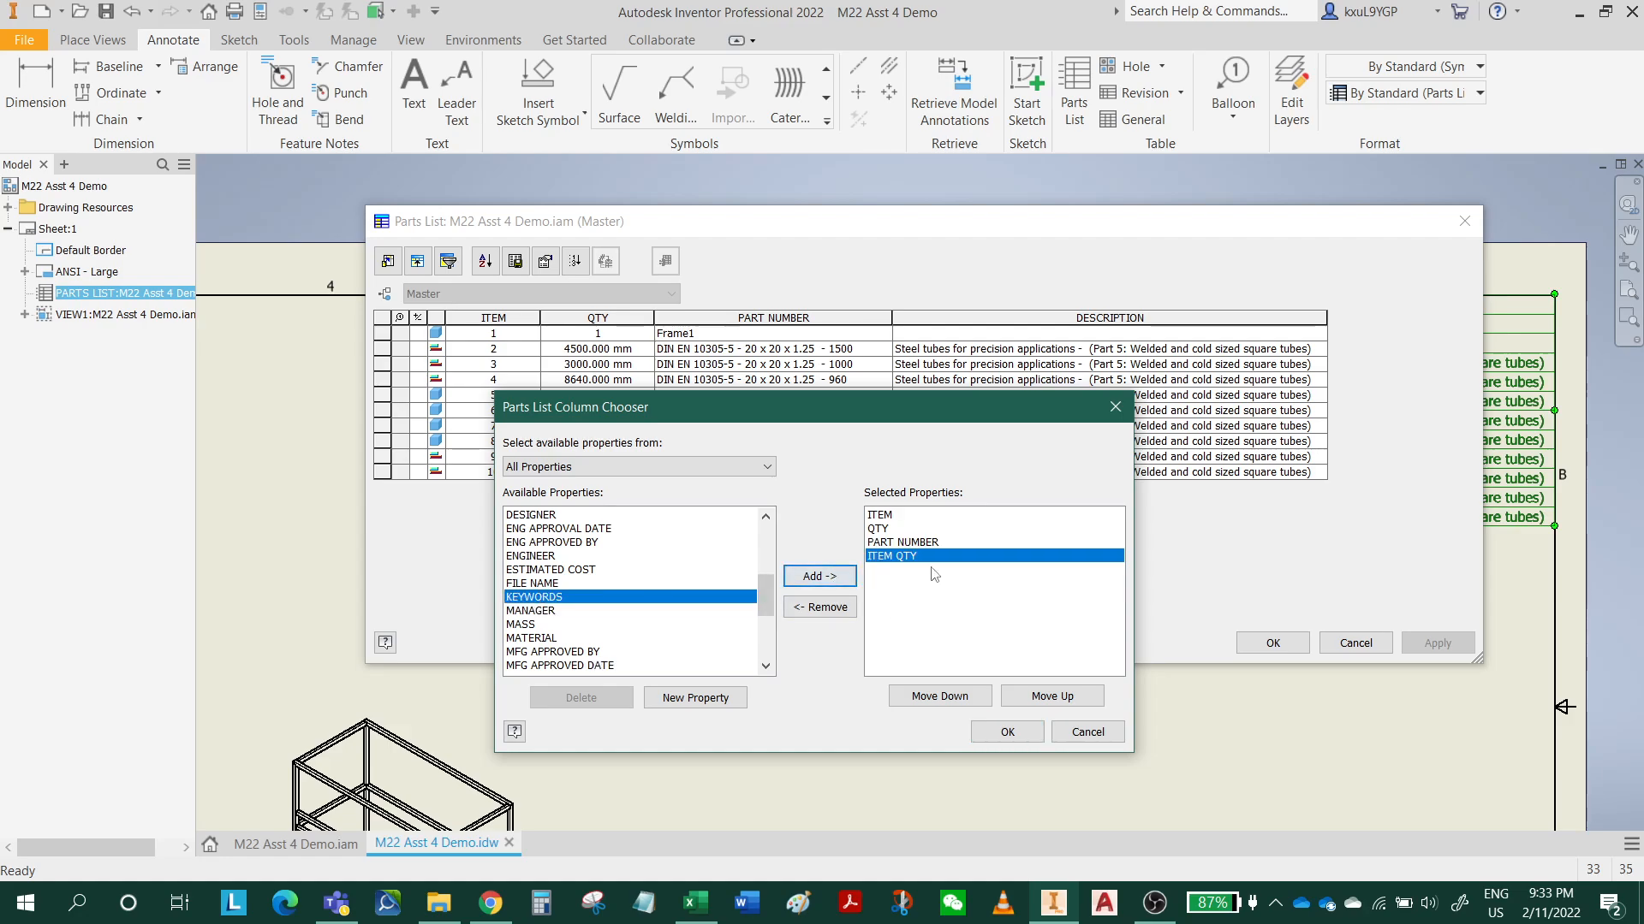
{"action": "left_click", "coordinate": [1052, 697]}
{"action": "left_click", "coordinate": [1052, 697]}
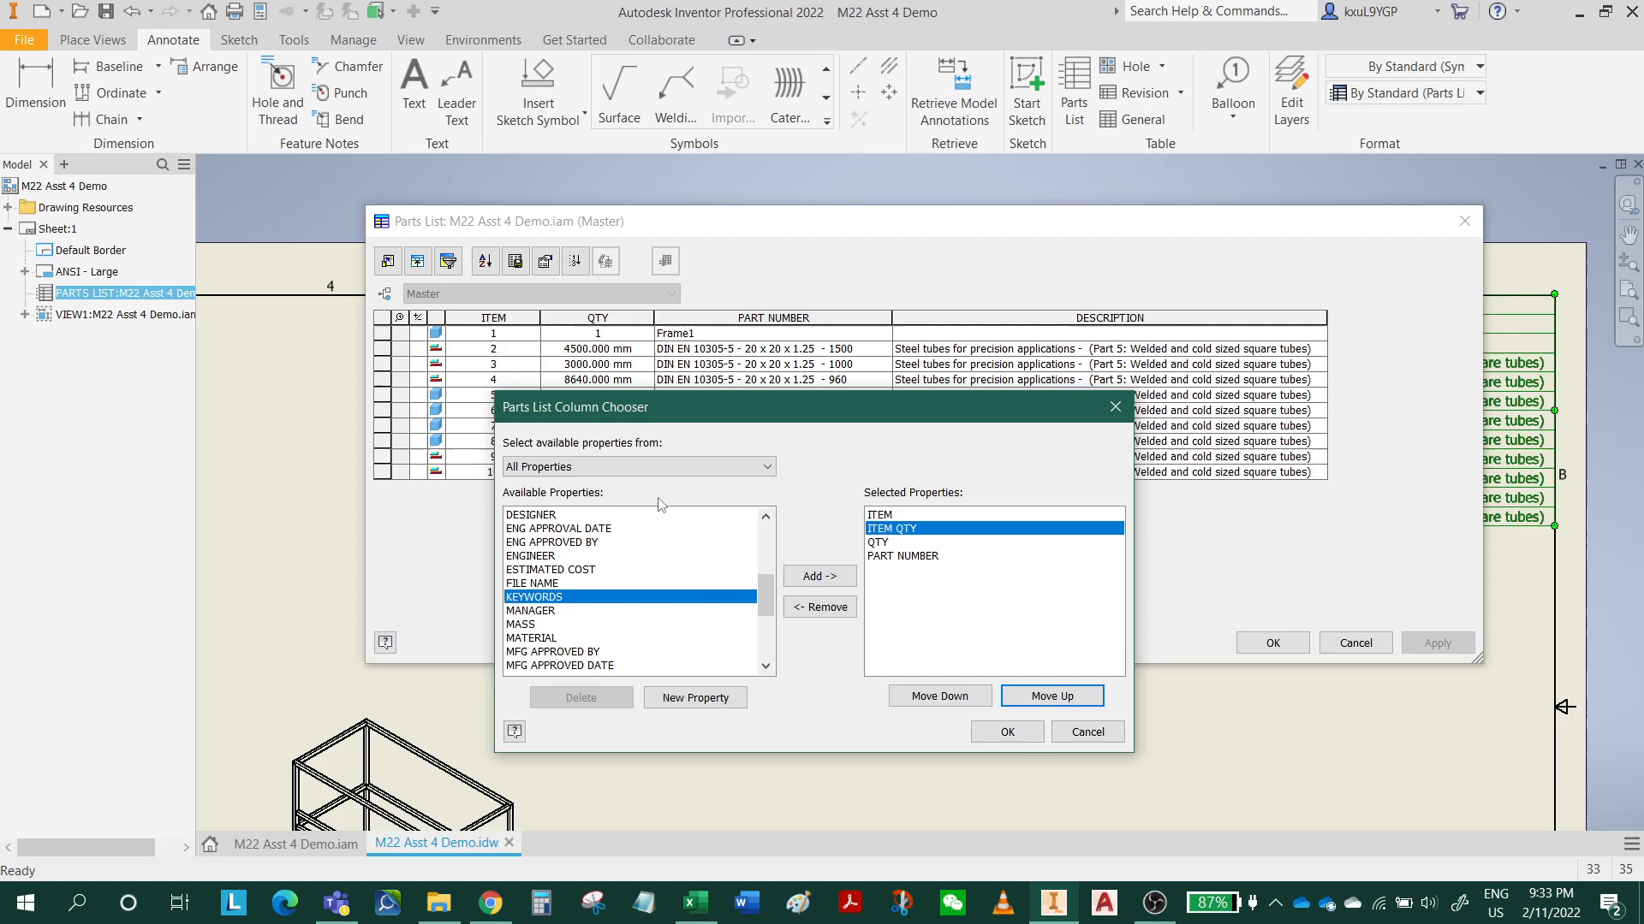
Step: Add UNIT QTY to the parts list's selected properties after ITEM QTY and remove QTY
{"action": "scroll", "coordinate": [765, 633], "scroll_direction": "down", "scroll_amount": 4}
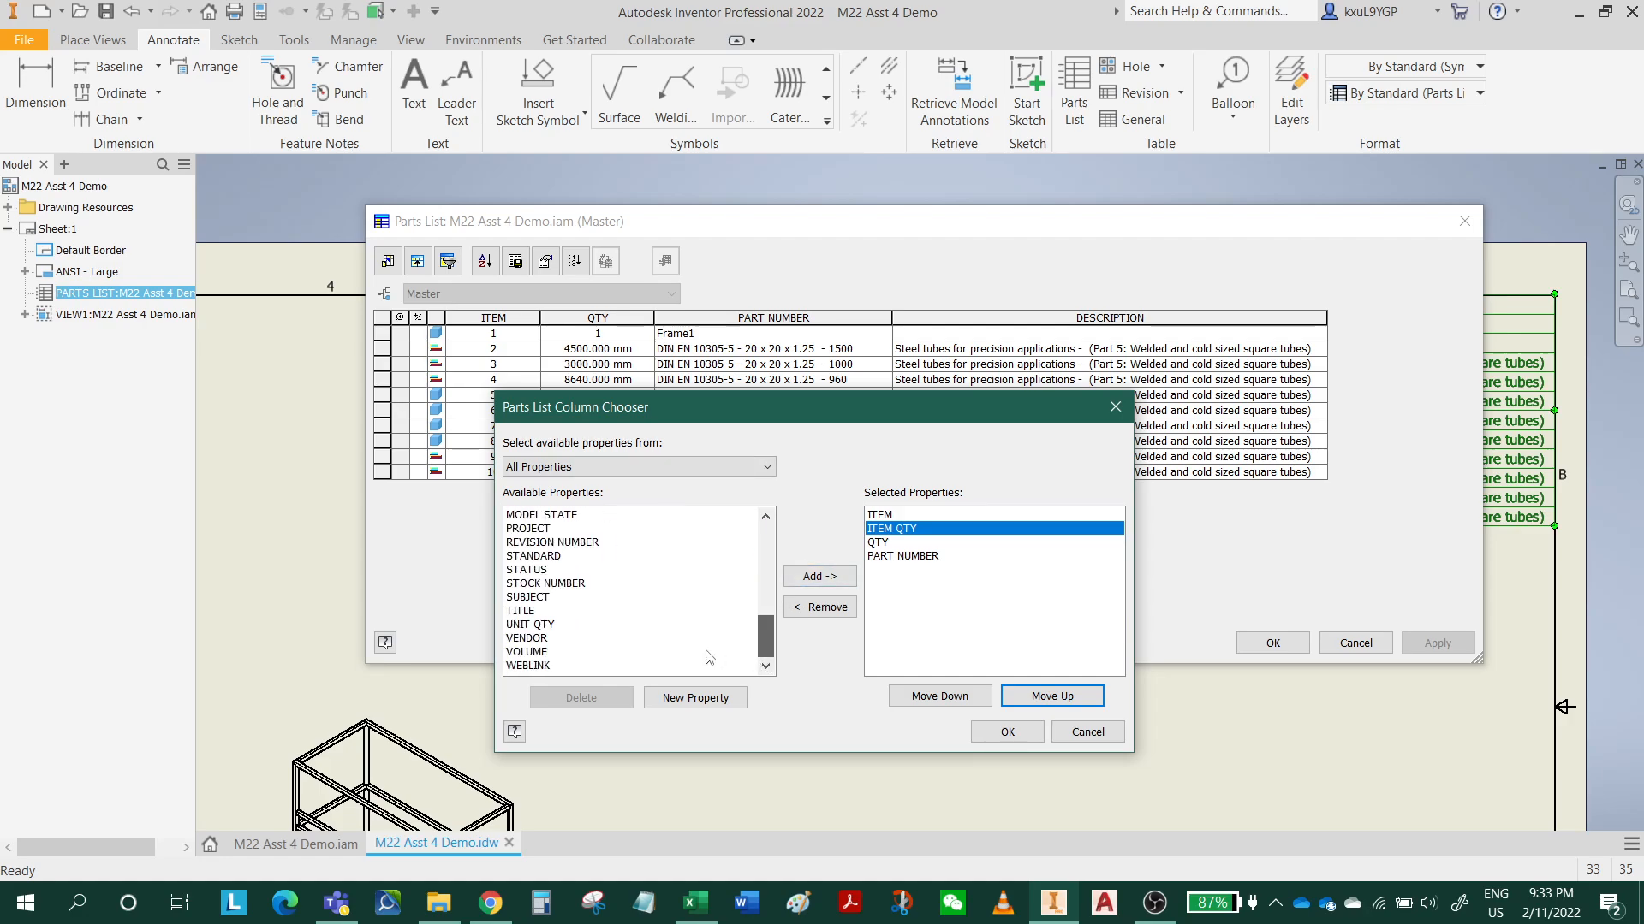
{"action": "left_click", "coordinate": [530, 625]}
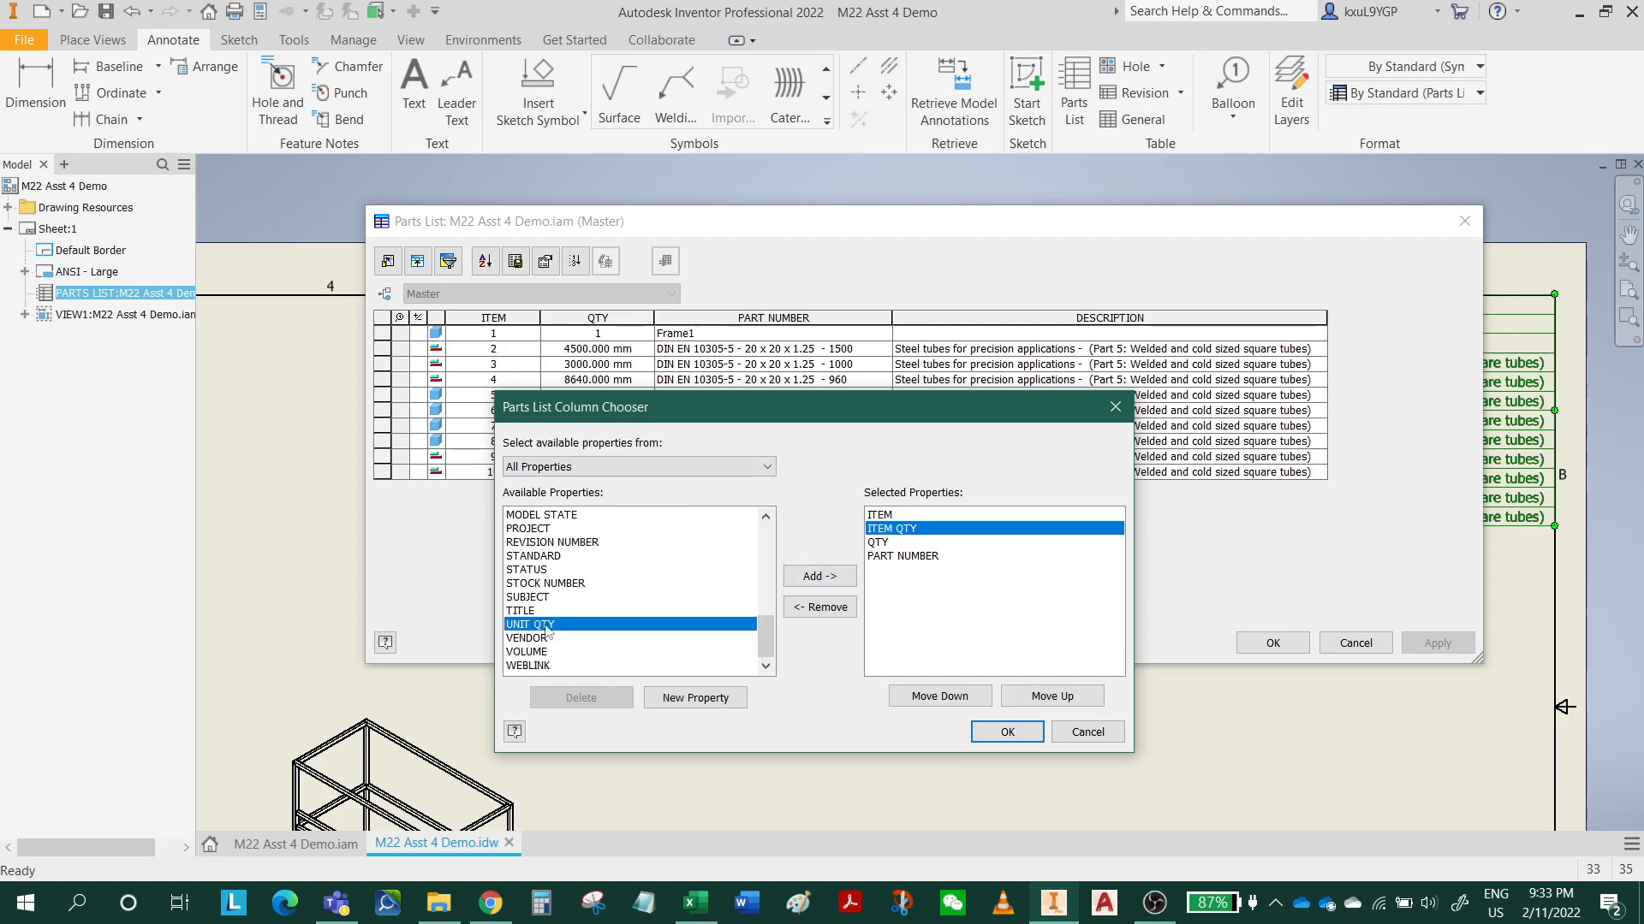
{"action": "left_click", "coordinate": [819, 577]}
{"action": "left_click", "coordinate": [880, 556]}
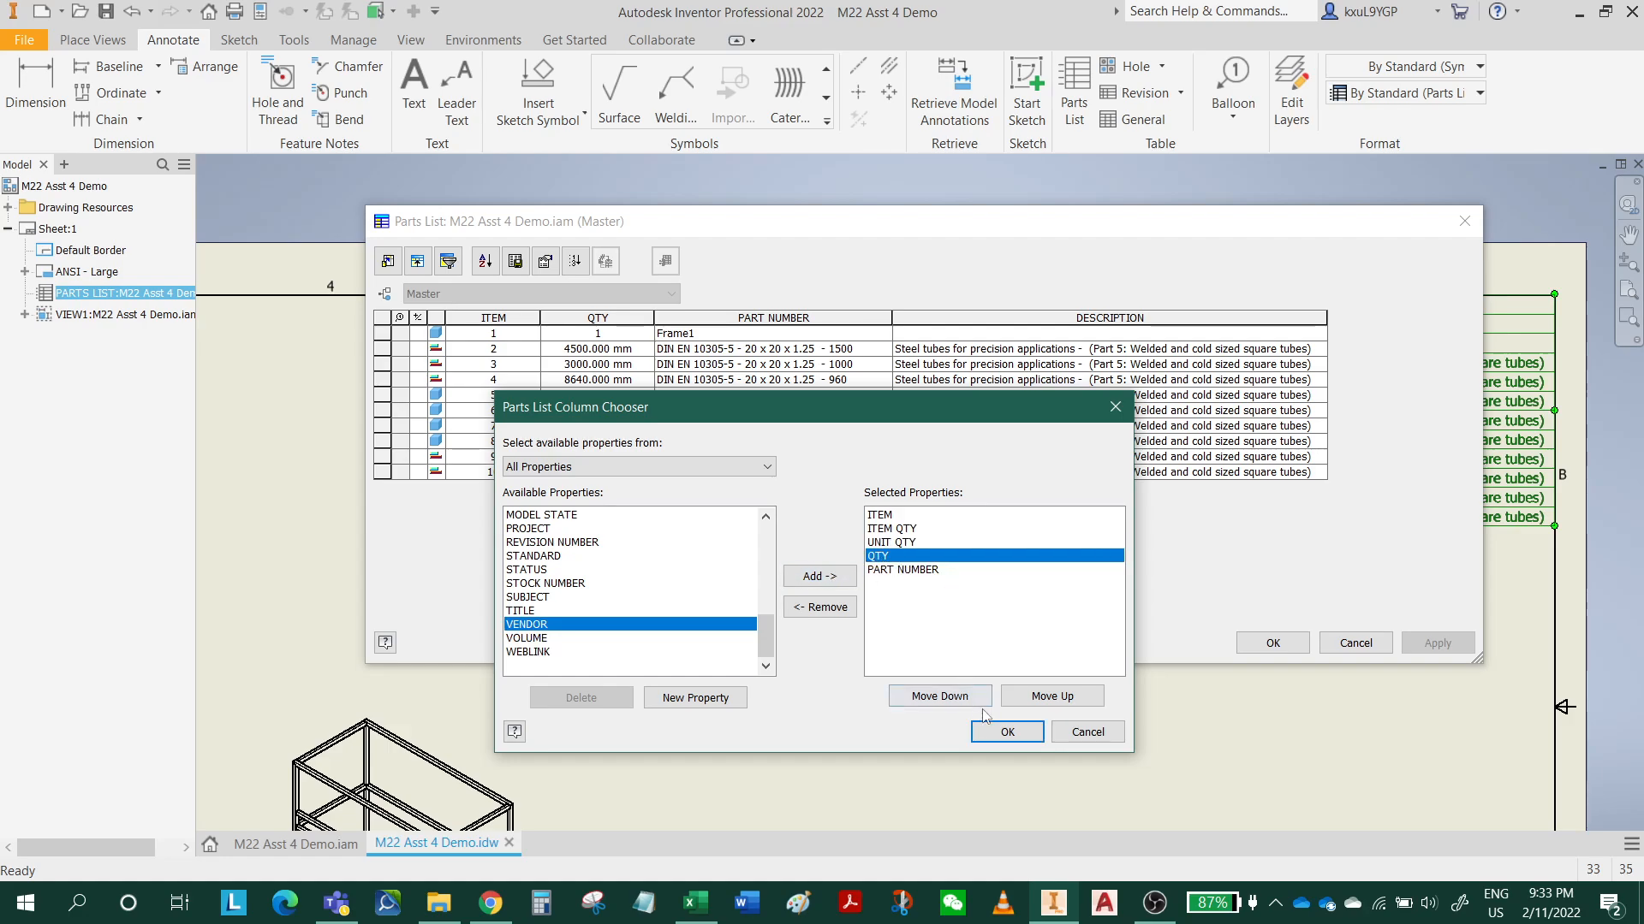
{"action": "left_click", "coordinate": [851, 615]}
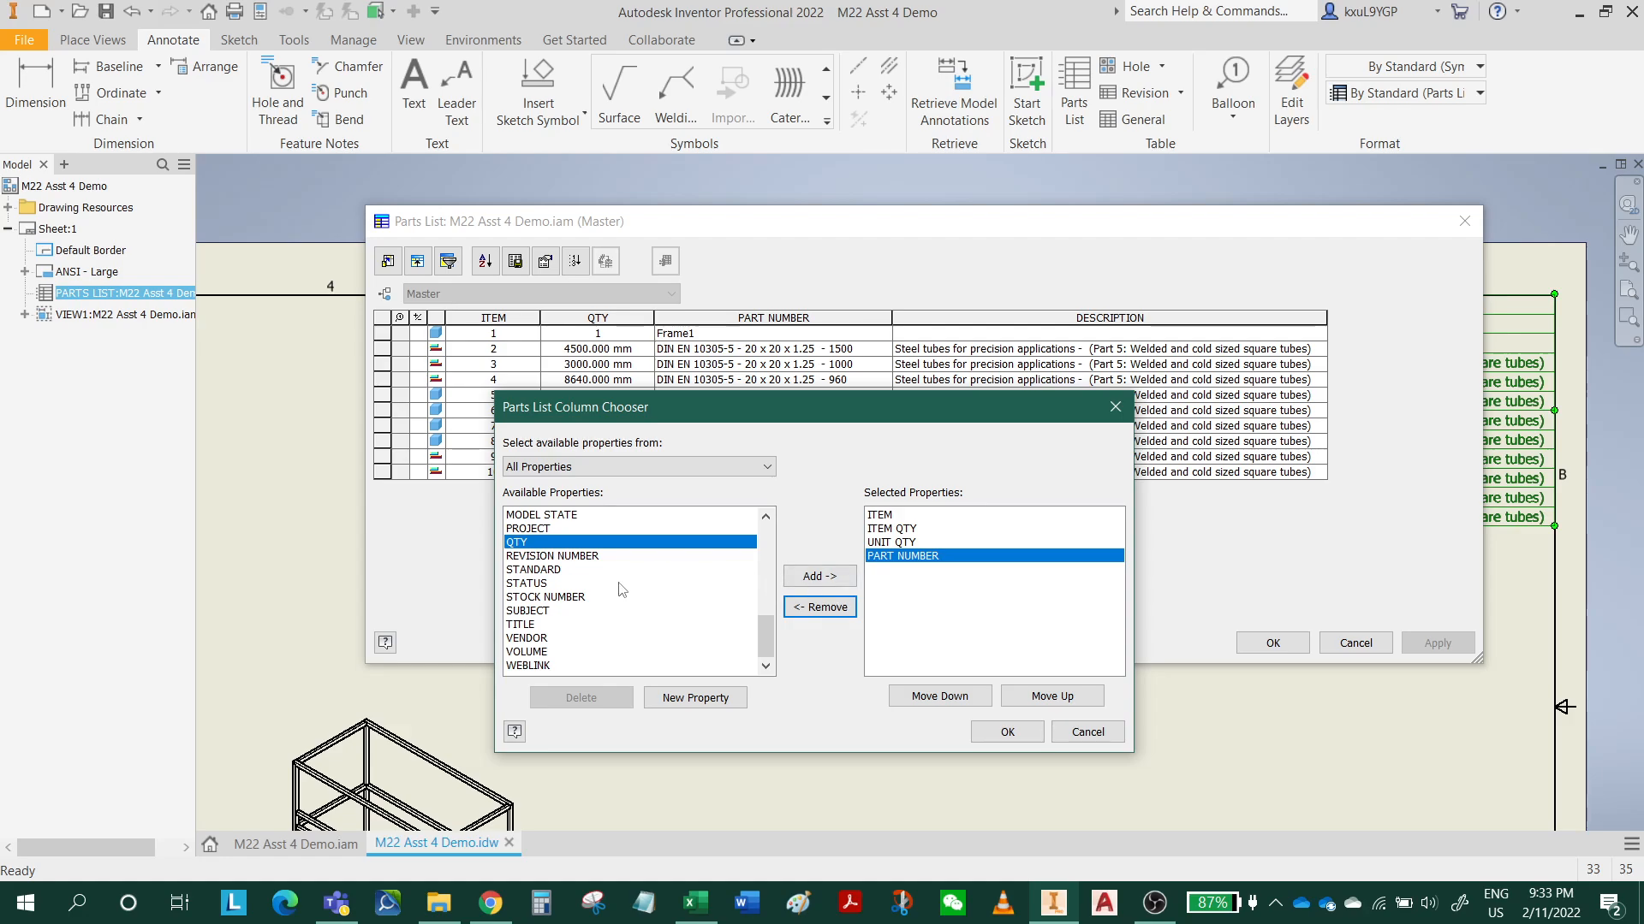
Step: Add MATERIAL to the selected properties after PART NUMBER
{"action": "scroll", "coordinate": [565, 586], "scroll_direction": "up", "scroll_amount": 2}
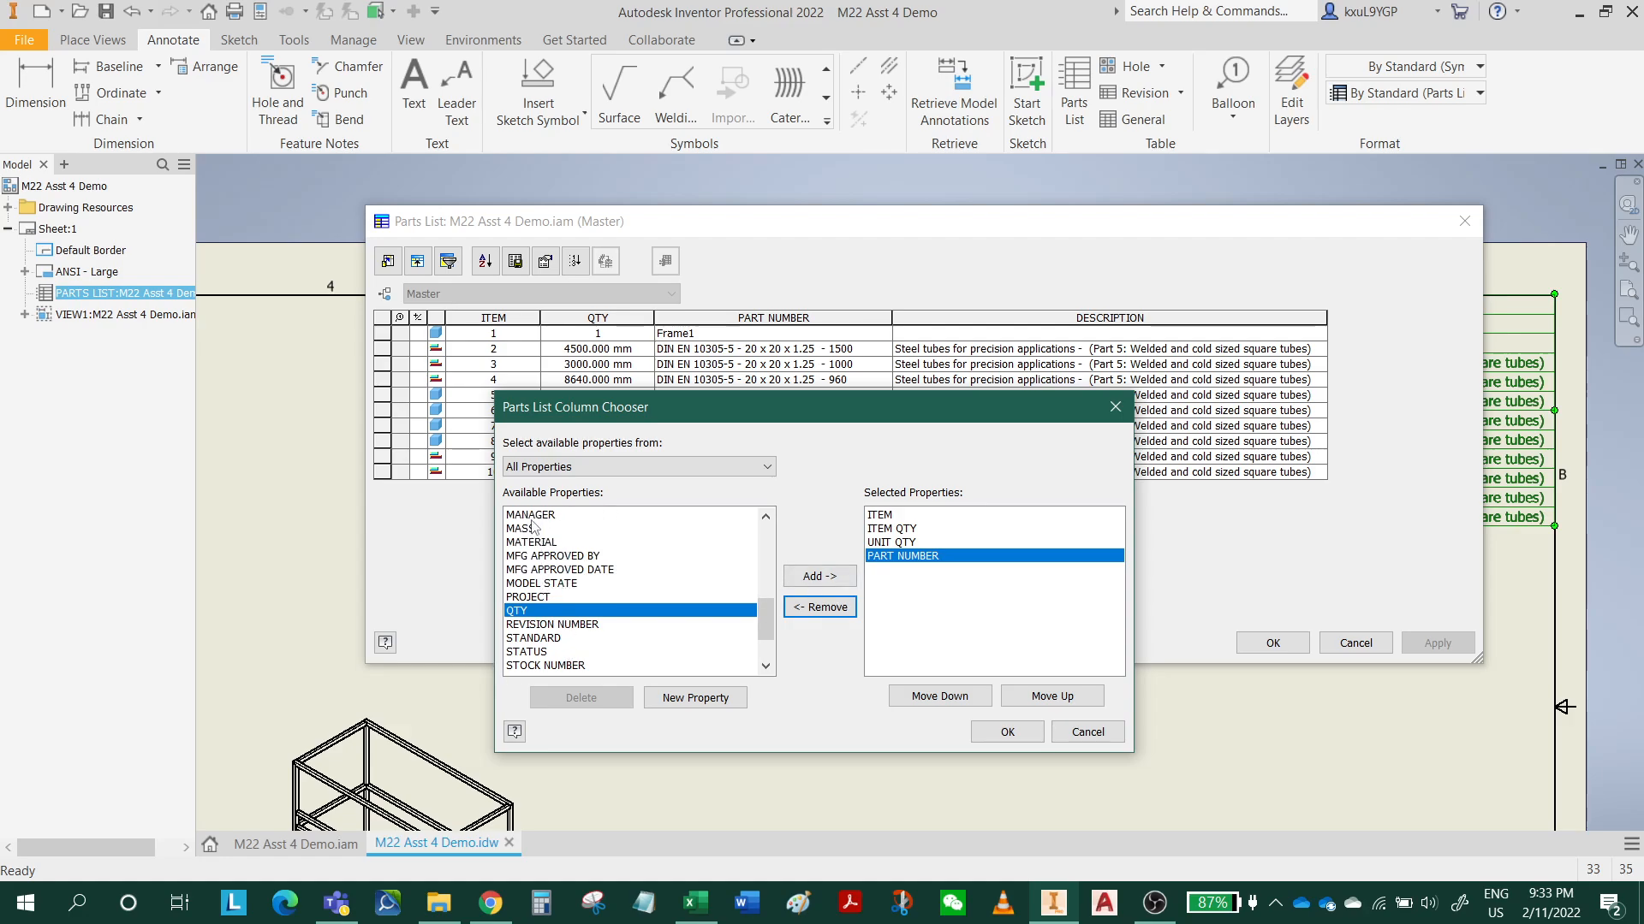
{"action": "scroll", "coordinate": [537, 556], "scroll_direction": "up", "scroll_amount": 2}
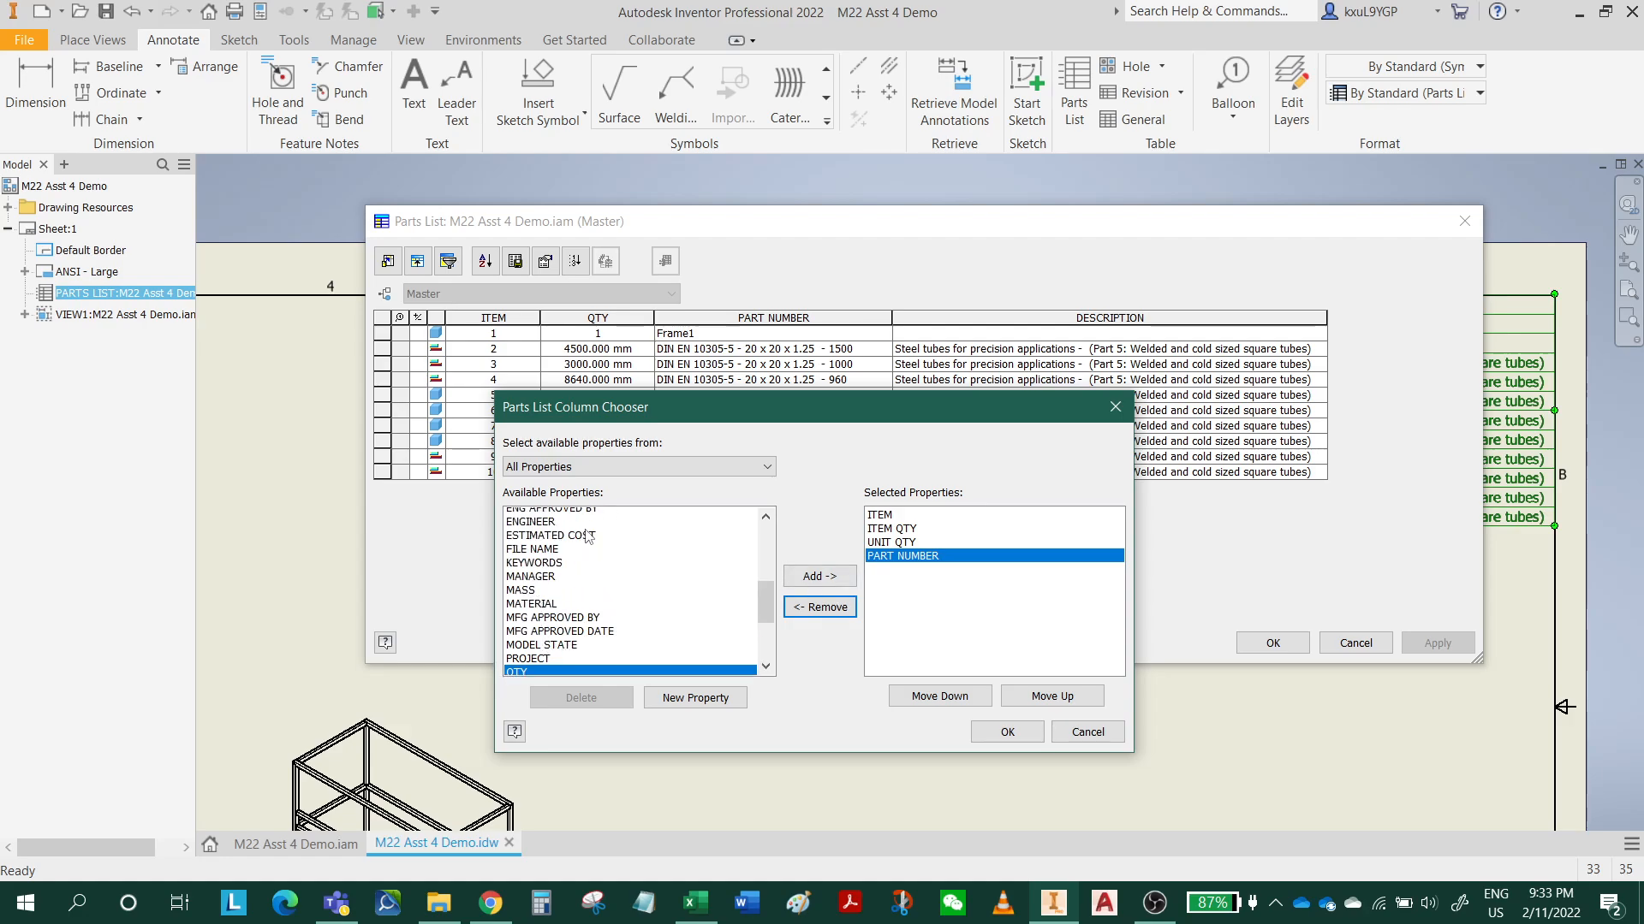
{"action": "left_click", "coordinate": [546, 611]}
{"action": "left_click", "coordinate": [819, 577]}
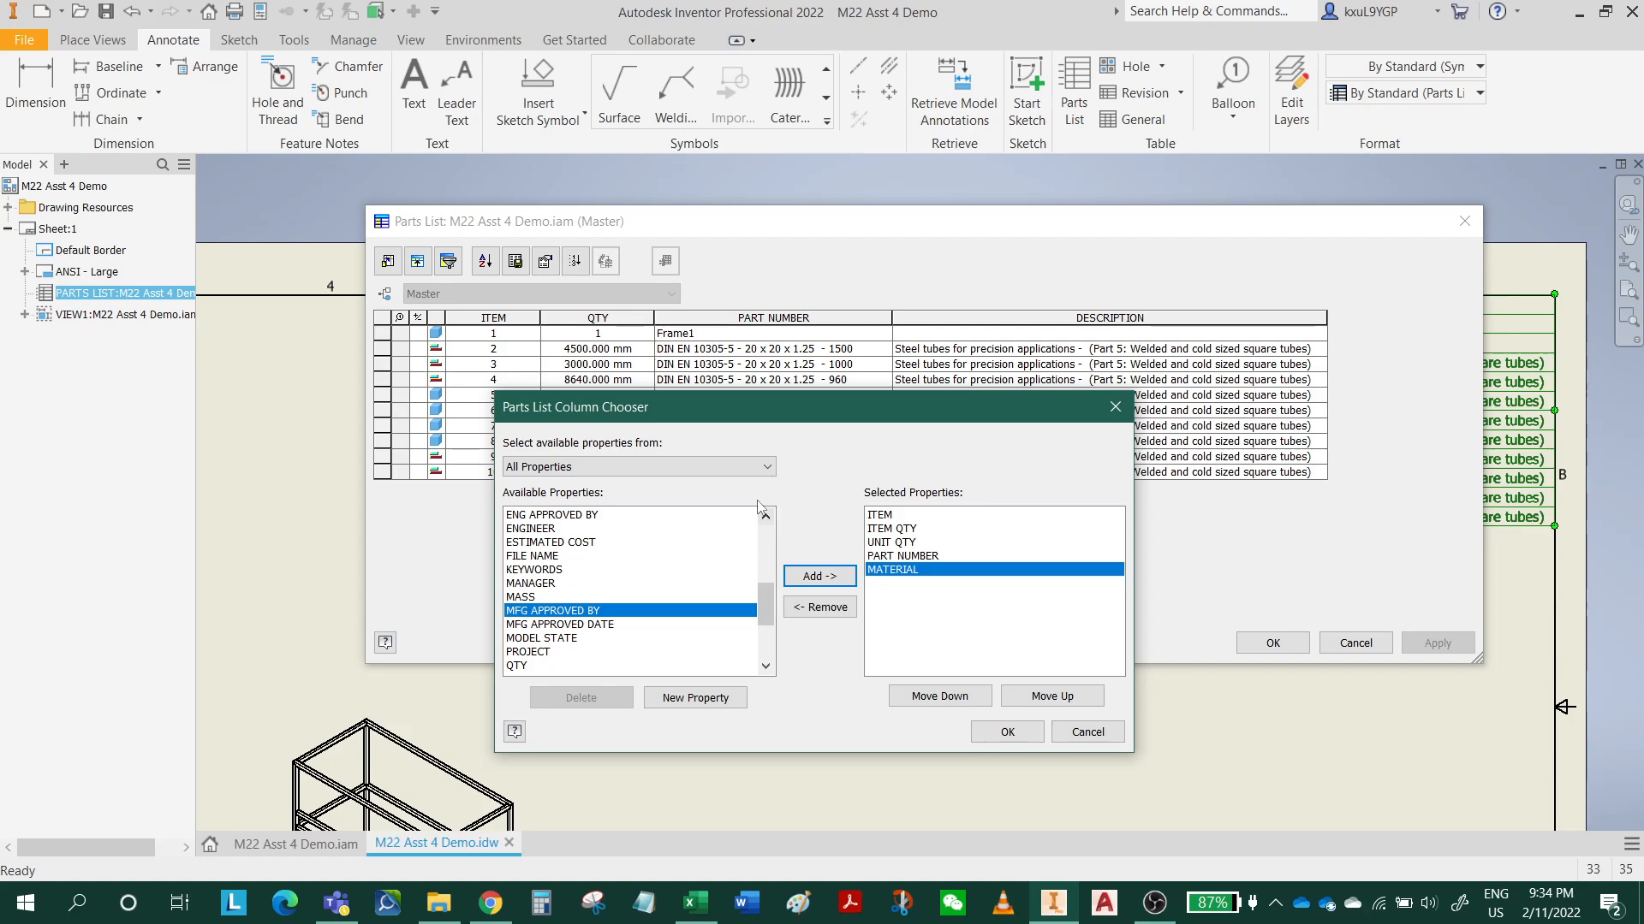
{"action": "left_click", "coordinate": [744, 470]}
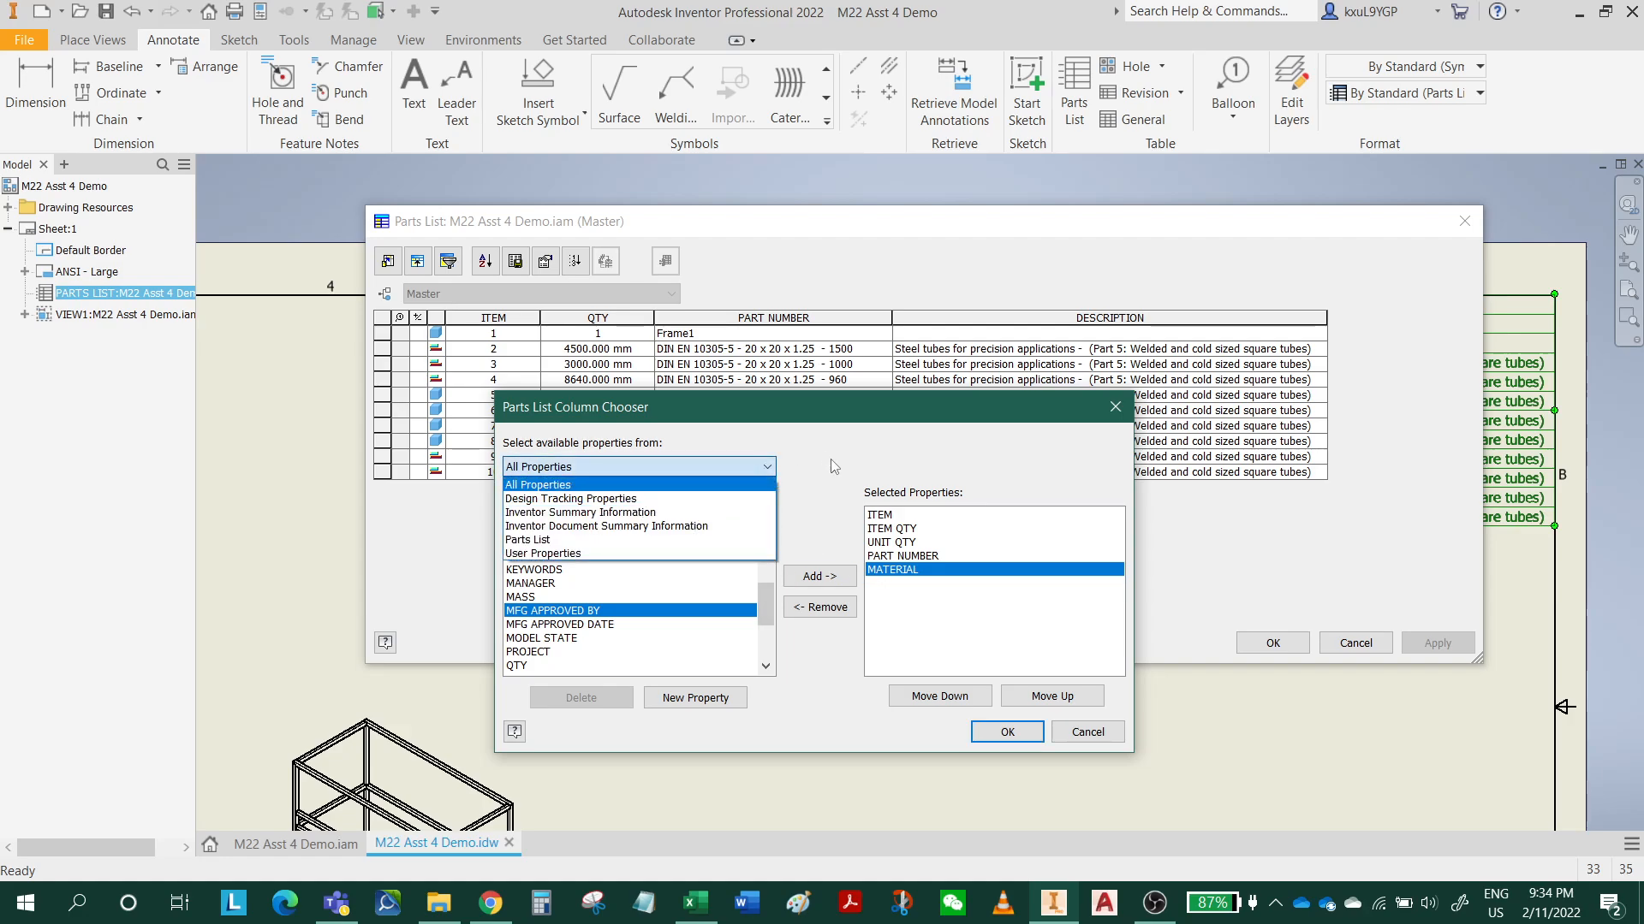
{"action": "left_click", "coordinate": [762, 484]}
{"action": "scroll", "coordinate": [767, 580], "scroll_direction": "up", "scroll_amount": 4}
{"action": "scroll", "coordinate": [768, 580], "scroll_direction": "up", "scroll_amount": 3}
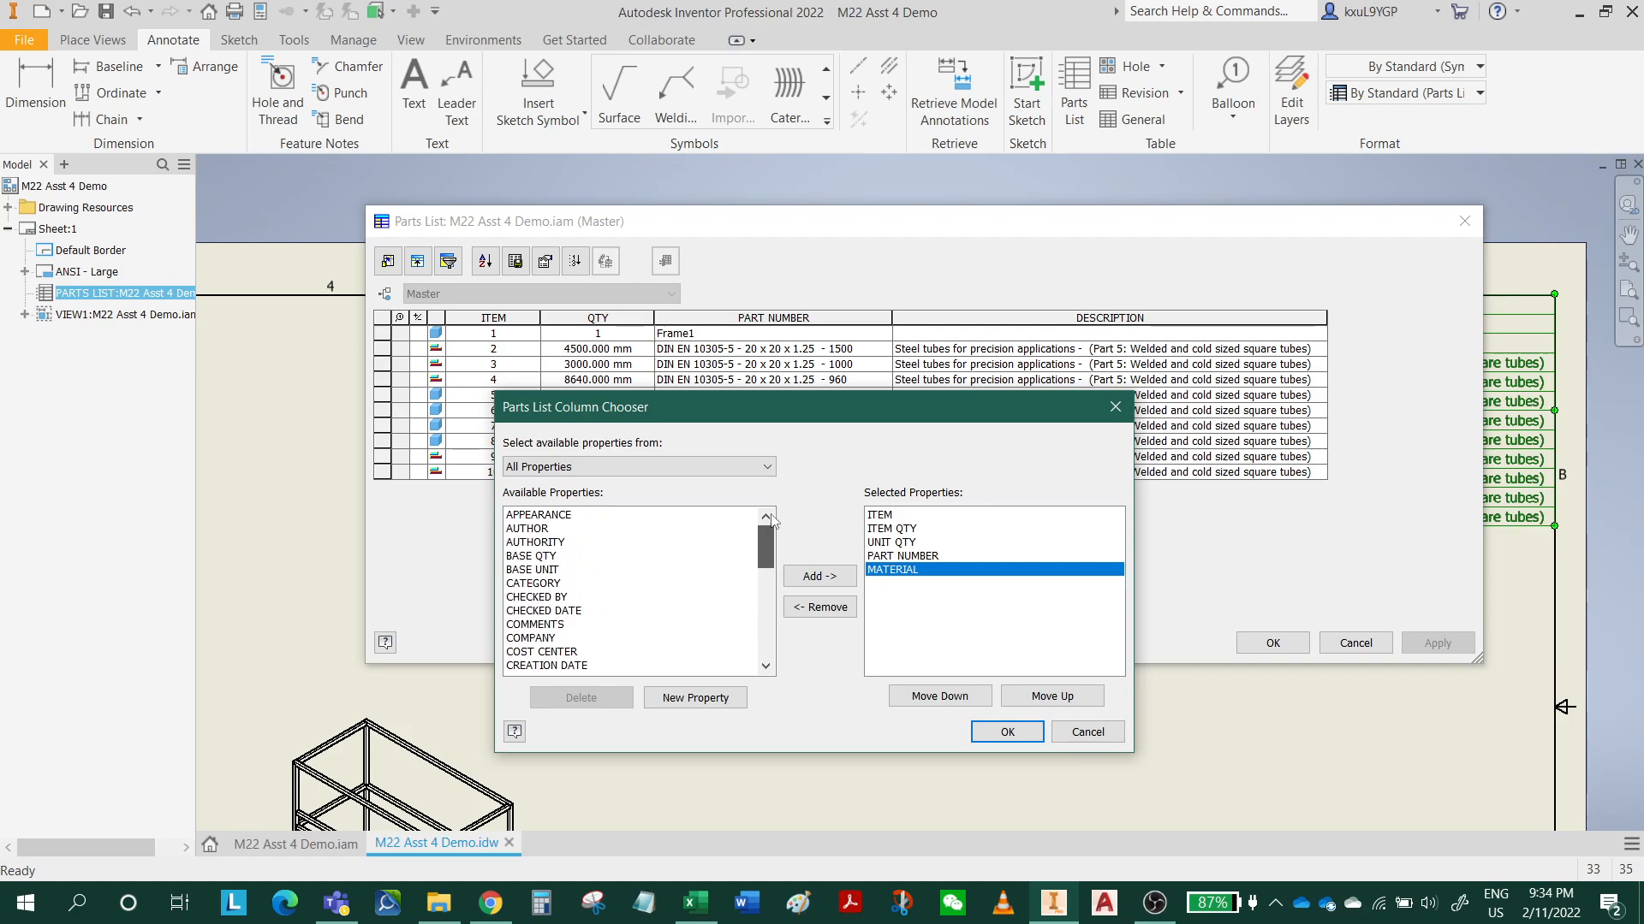
{"action": "scroll", "coordinate": [773, 526], "scroll_direction": "down", "scroll_amount": 3}
{"action": "left_click_drag", "start_coordinate": [776, 617], "coordinate": [794, 525]}
Step: Define a new parts list property named CUTDETAIL1 for the selected columns
{"action": "left_click", "coordinate": [682, 702]}
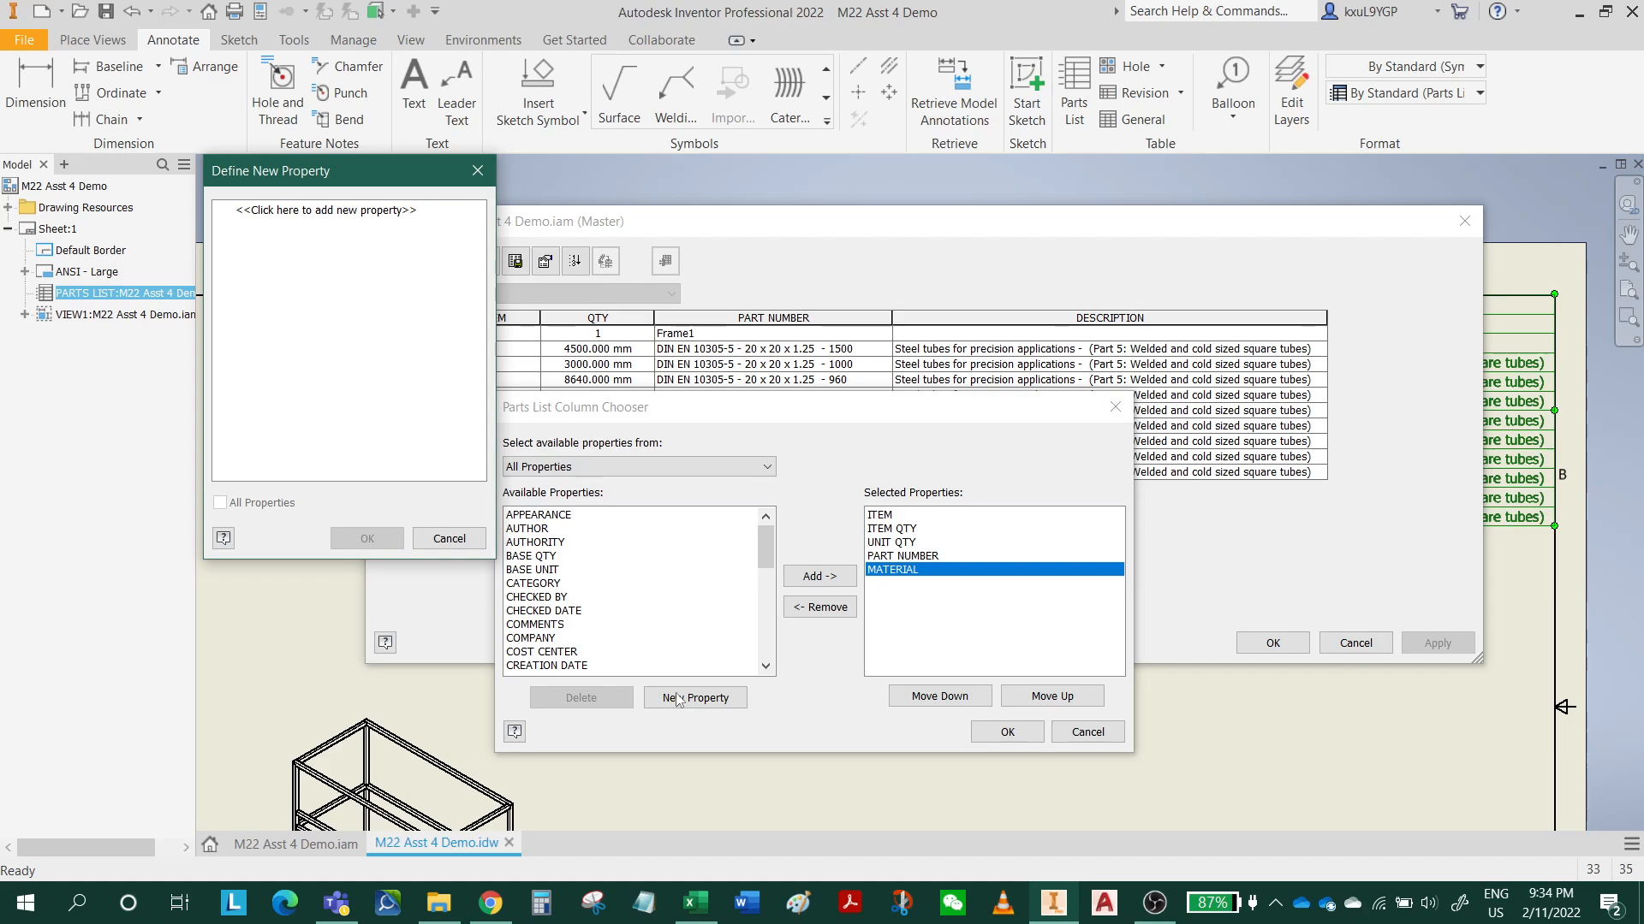
{"action": "left_click", "coordinate": [316, 211]}
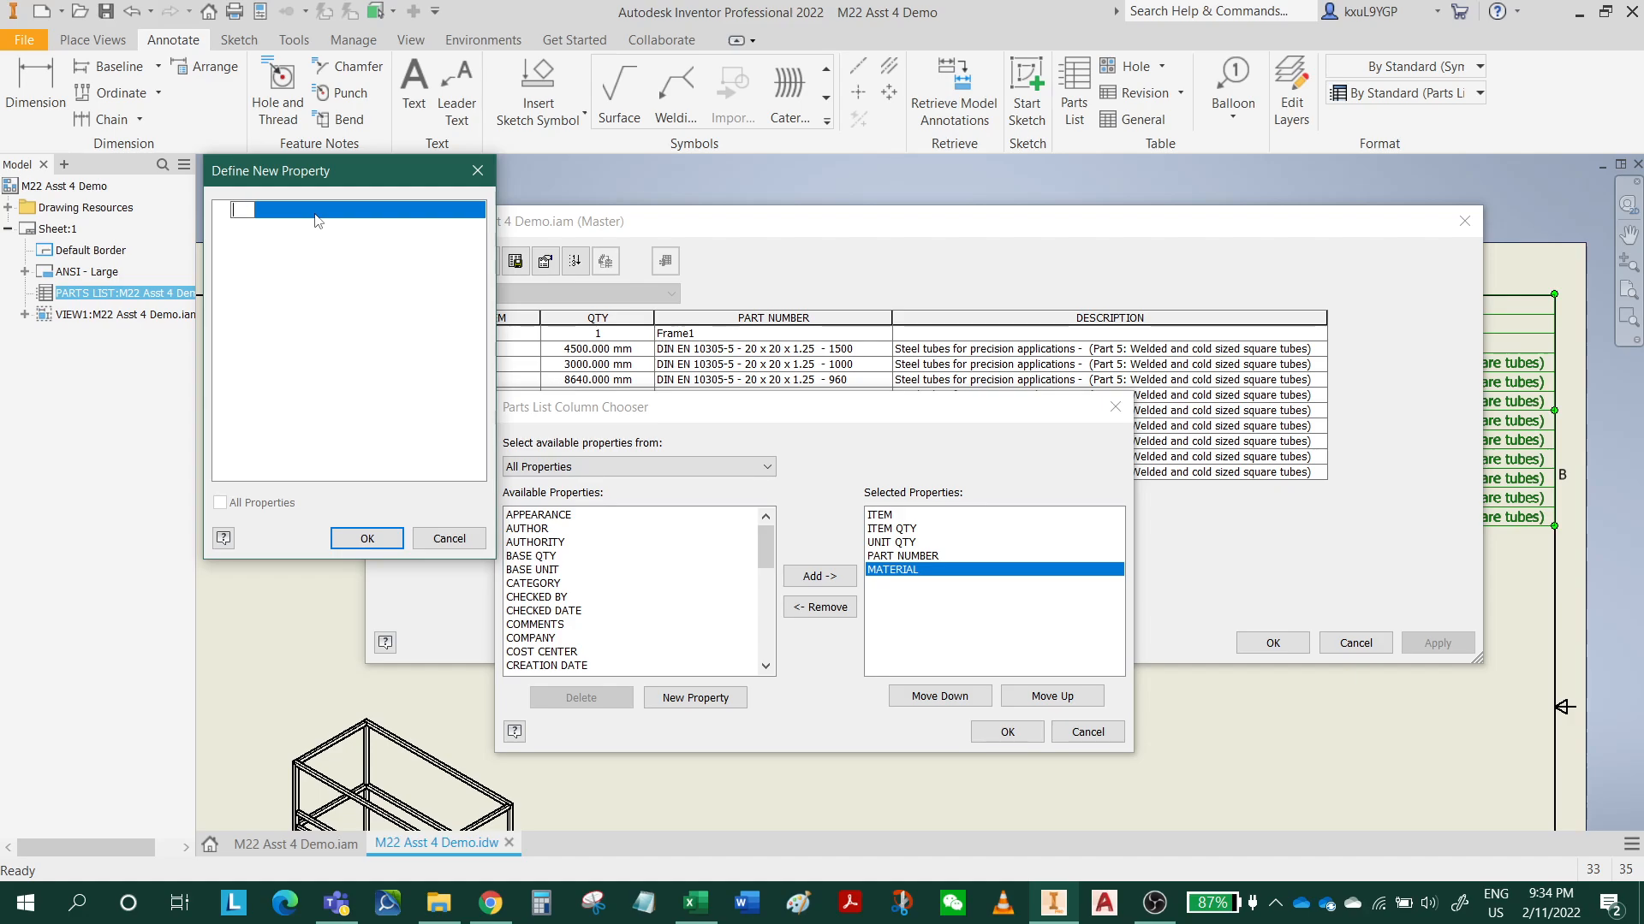
{"action": "type", "text": "CUTDETAIL1"}
{"action": "left_click", "coordinate": [364, 537]}
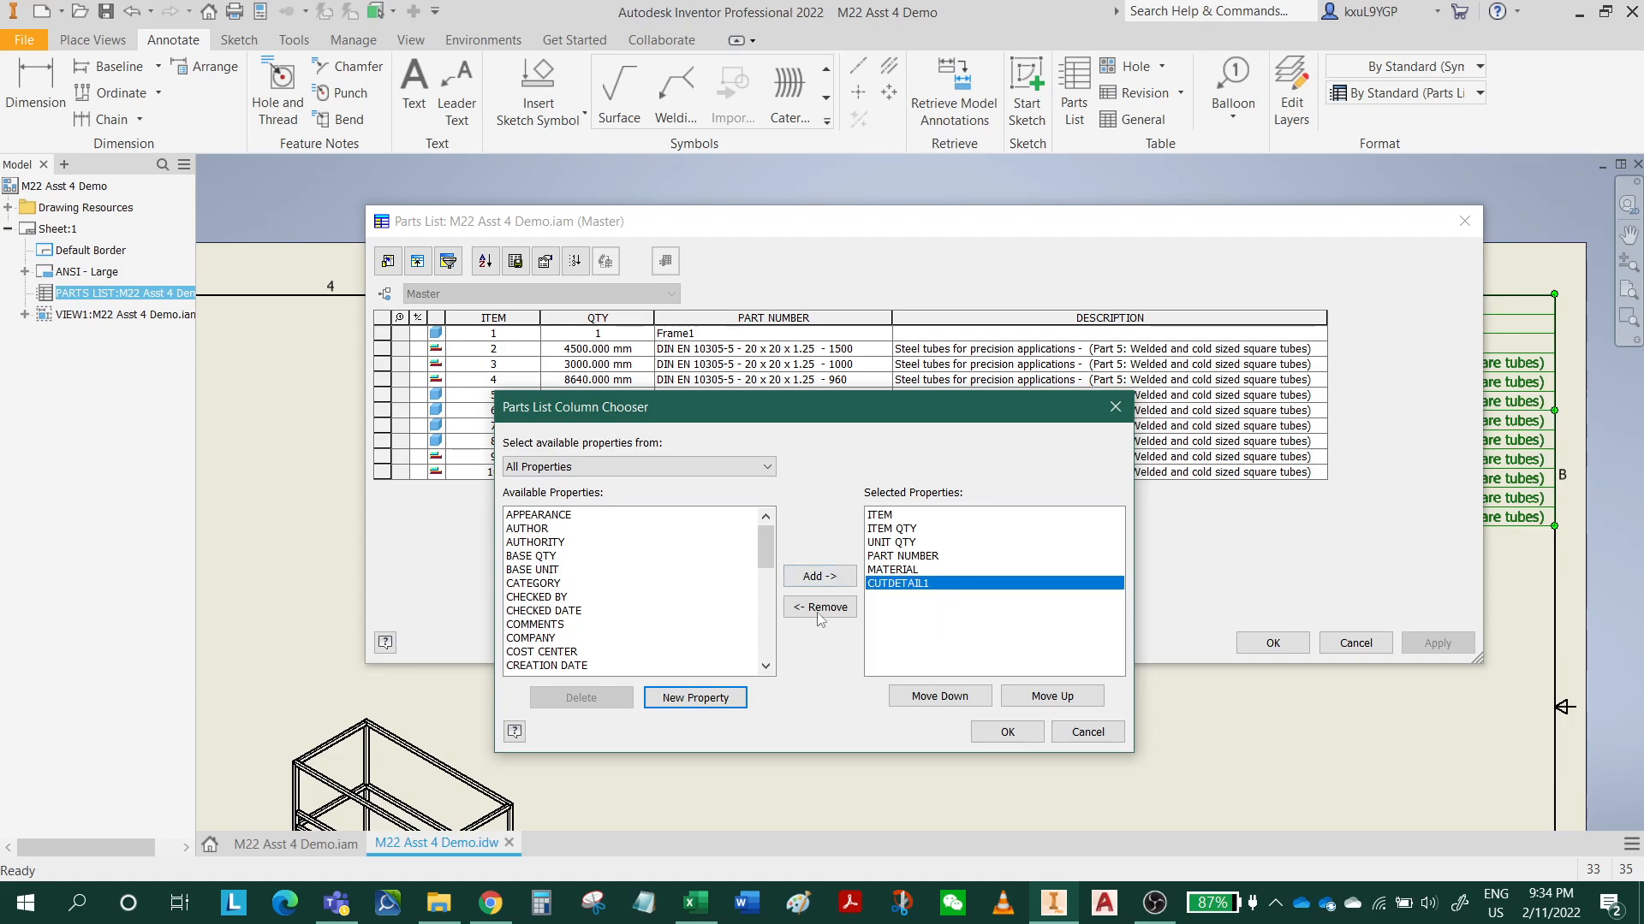
Step: Define a second new property named CUTDETAIL2 and accept the column selection for the parts list
{"action": "left_click", "coordinate": [725, 699]}
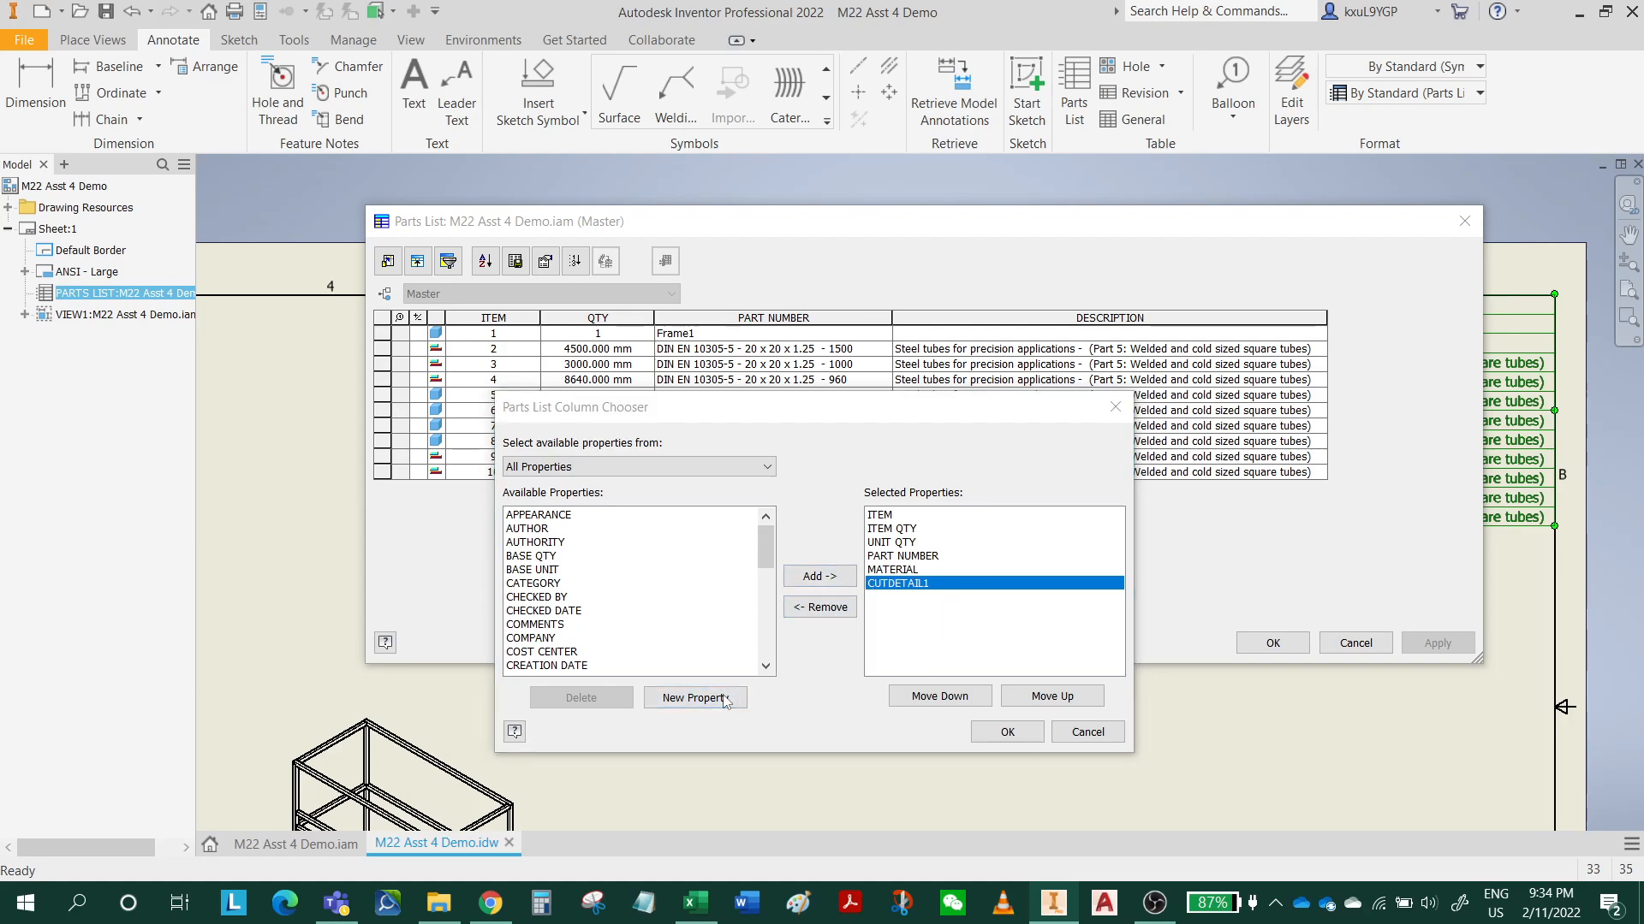
{"action": "left_click", "coordinate": [297, 212]}
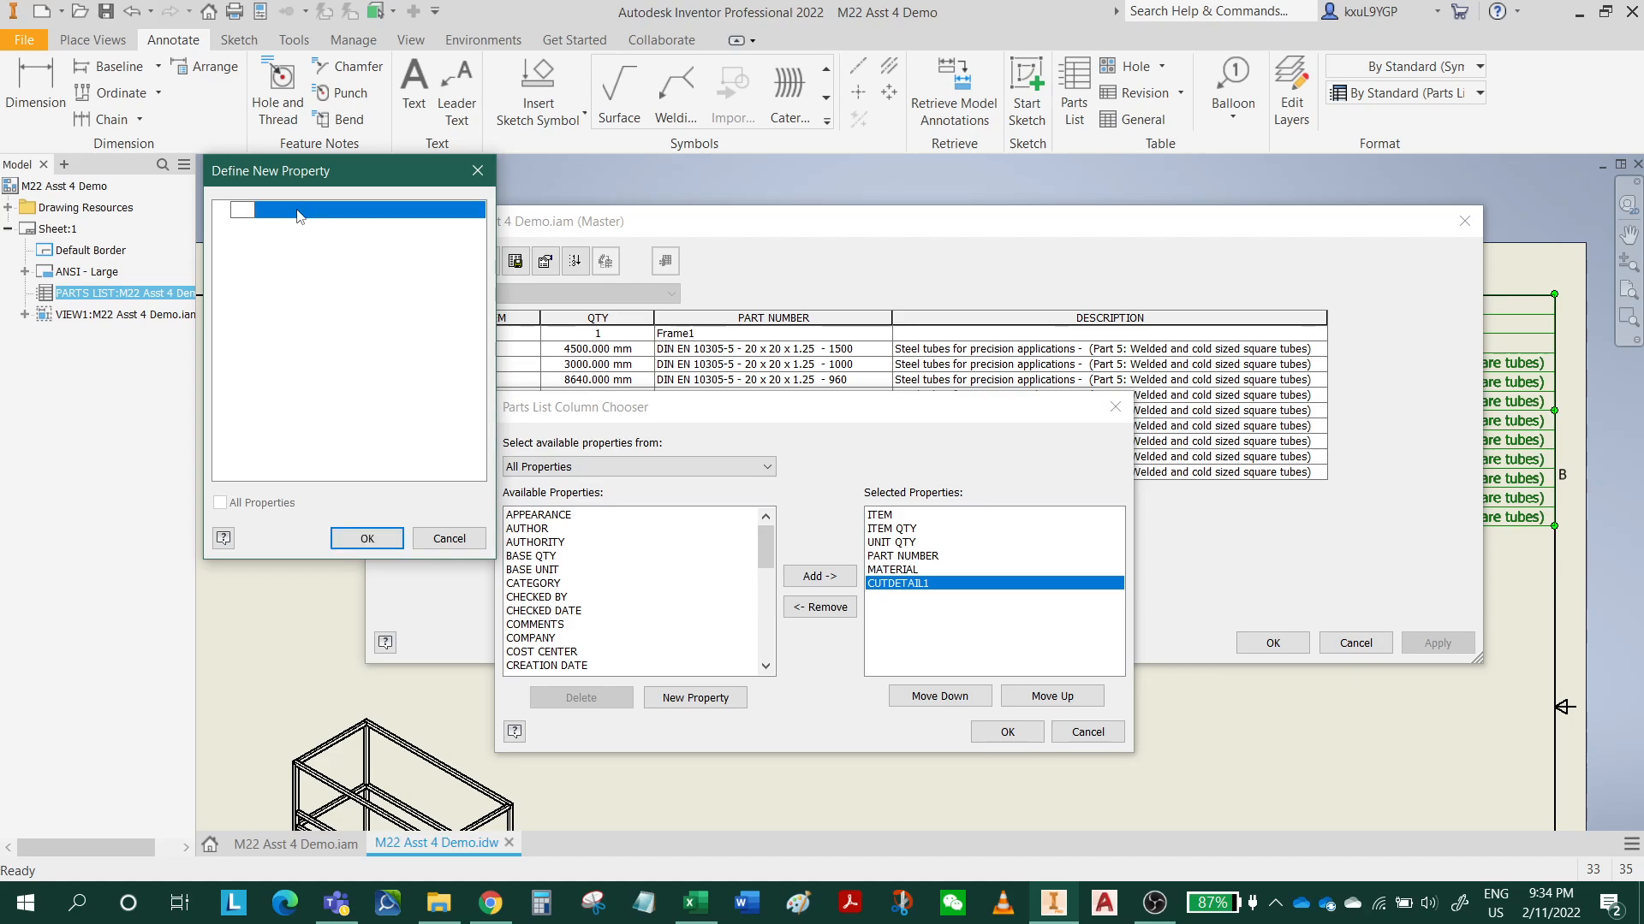
{"action": "type", "text": "CUTDETAIL2"}
{"action": "left_click", "coordinate": [366, 538]}
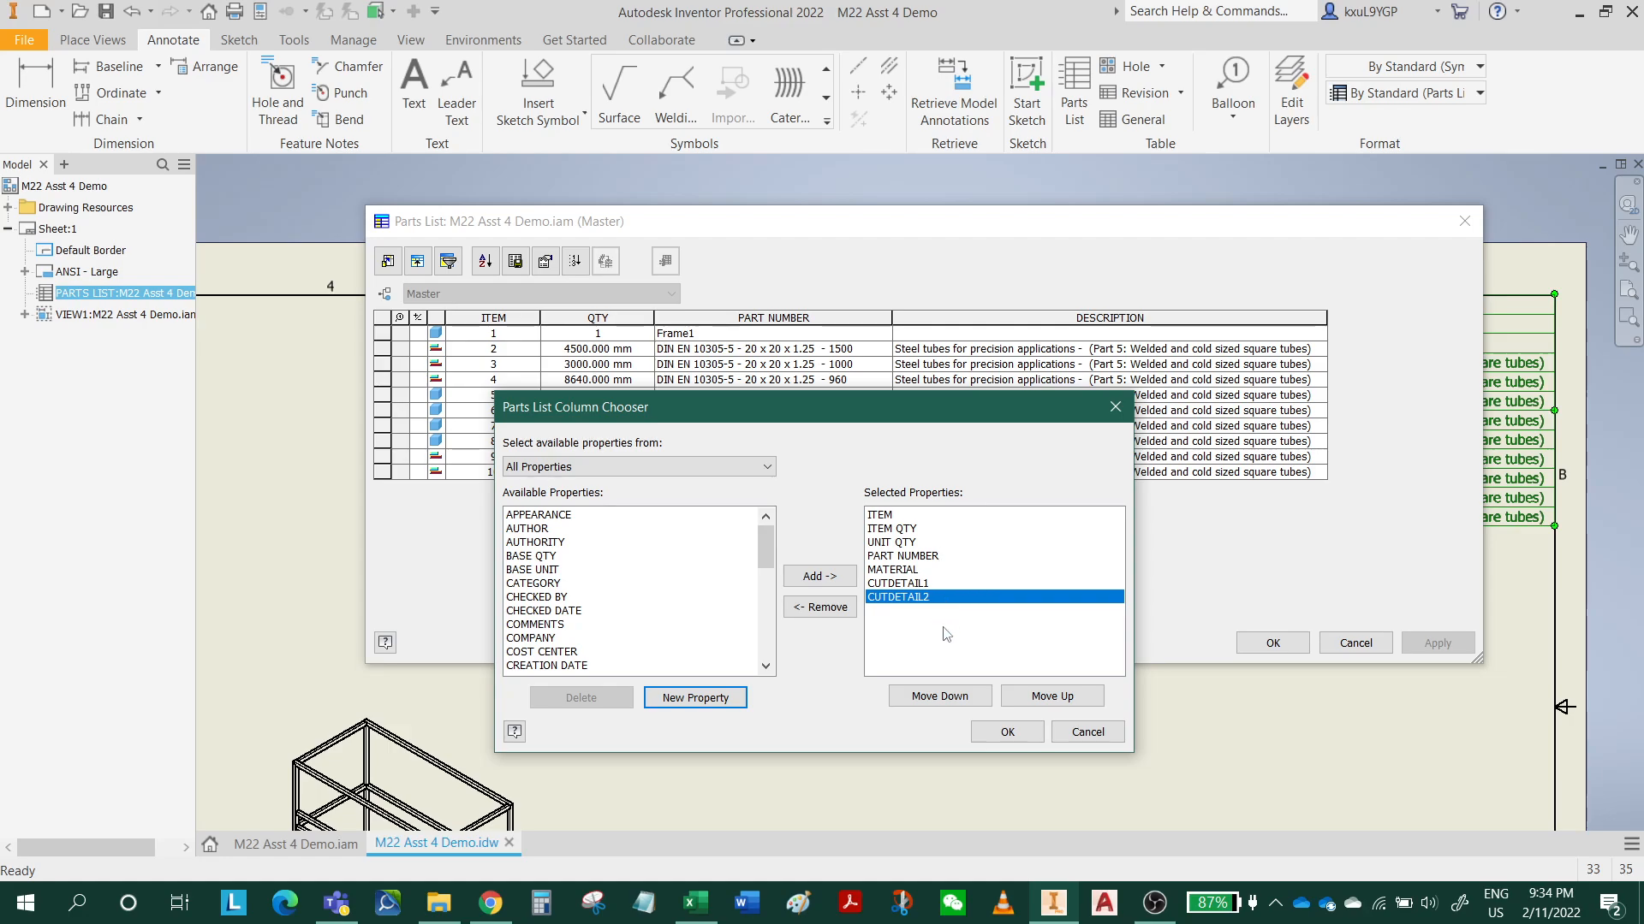
{"action": "left_click", "coordinate": [1007, 734]}
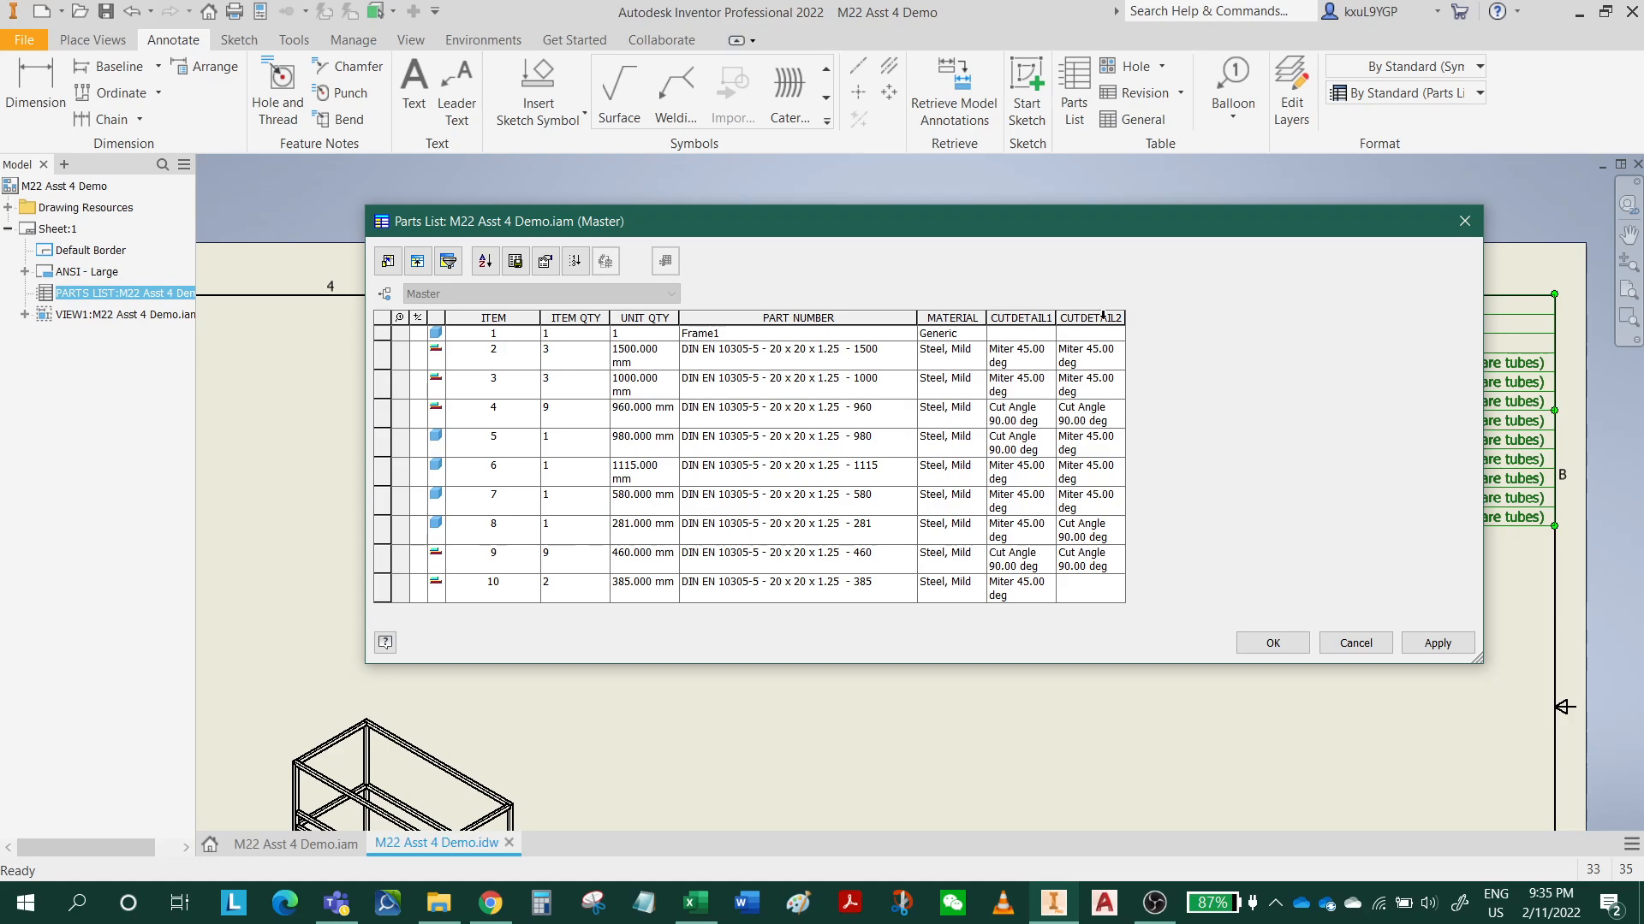
Step: Change the CUTDETAIL1 column heading to END 1 TREATMENT and copy the heading text for reuse
{"action": "left_click", "coordinate": [1027, 317]}
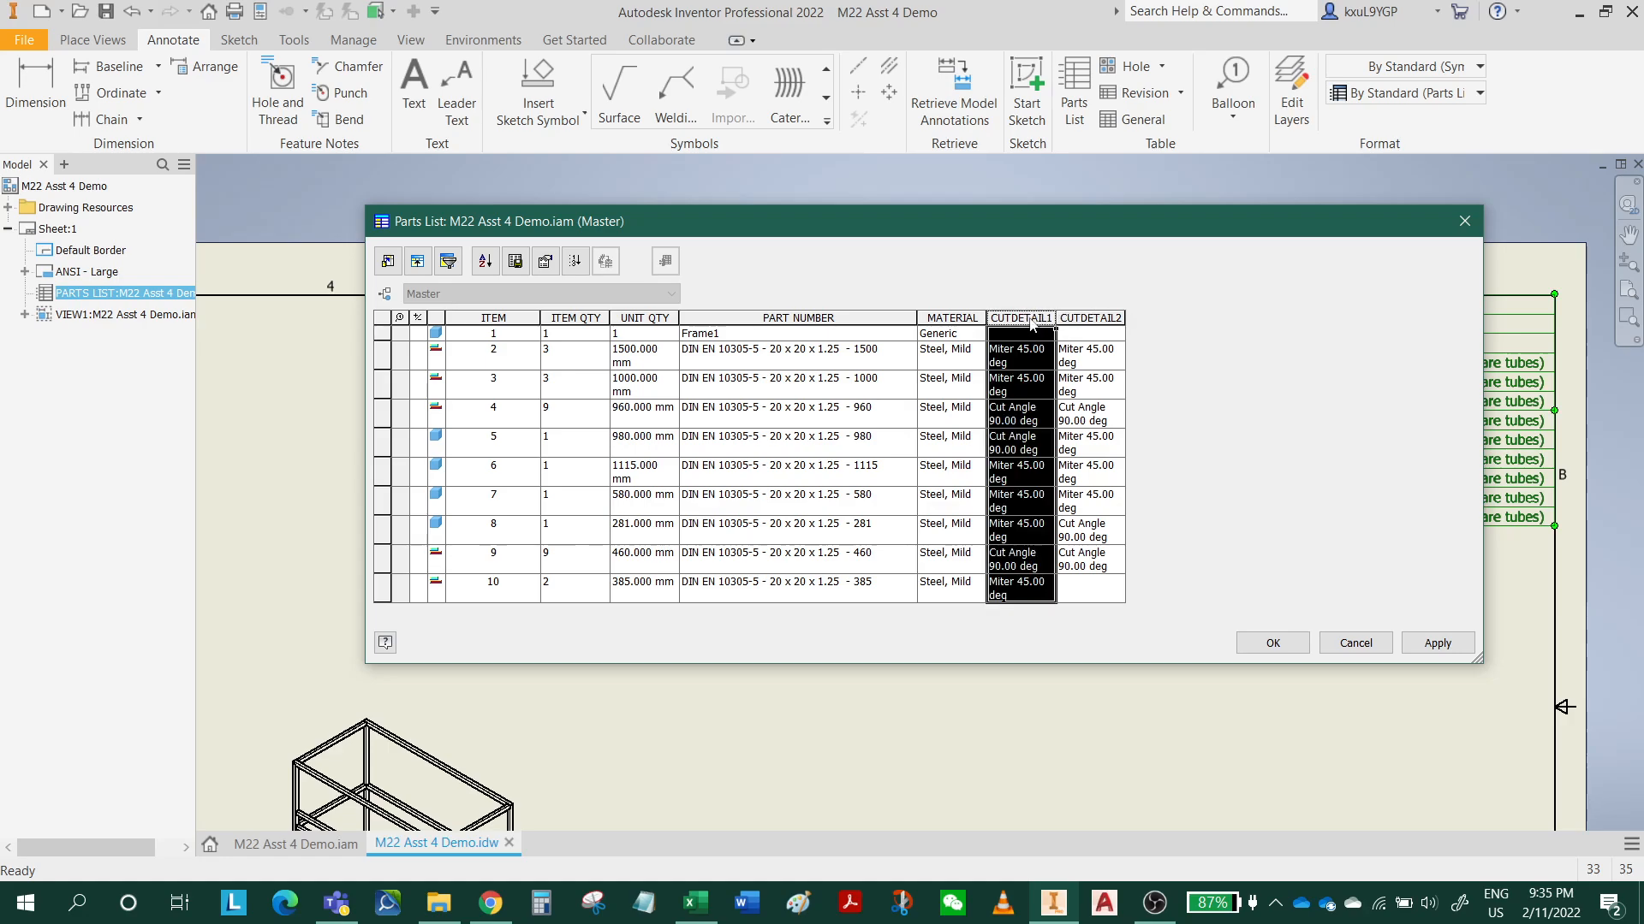
{"action": "right_click", "coordinate": [1031, 317]}
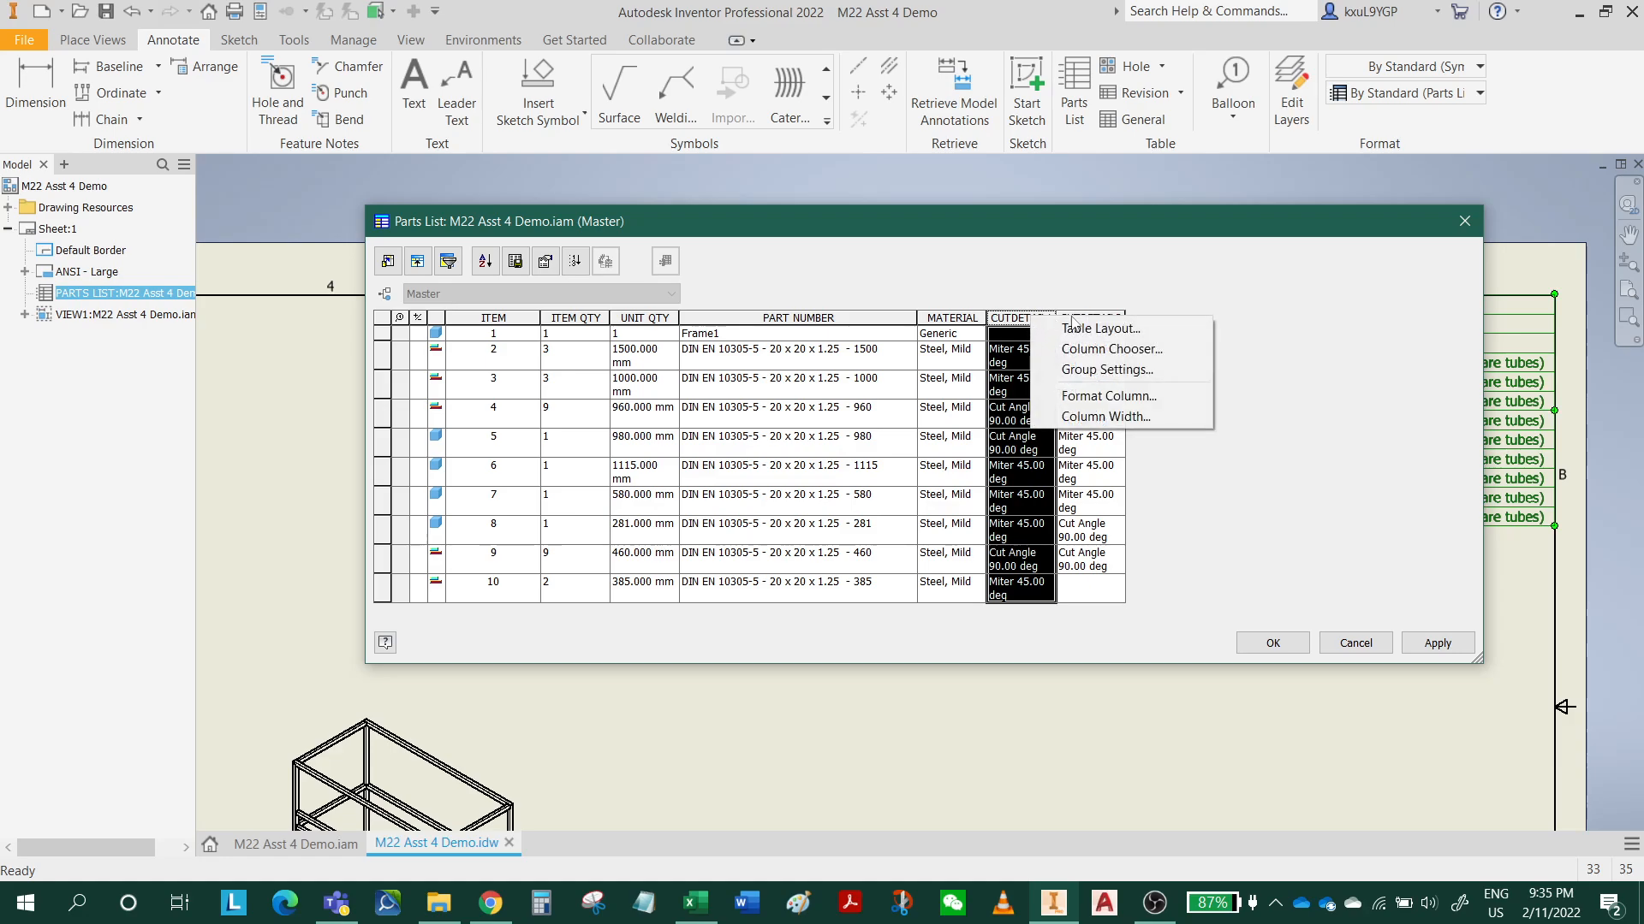
{"action": "left_click", "coordinate": [1127, 400]}
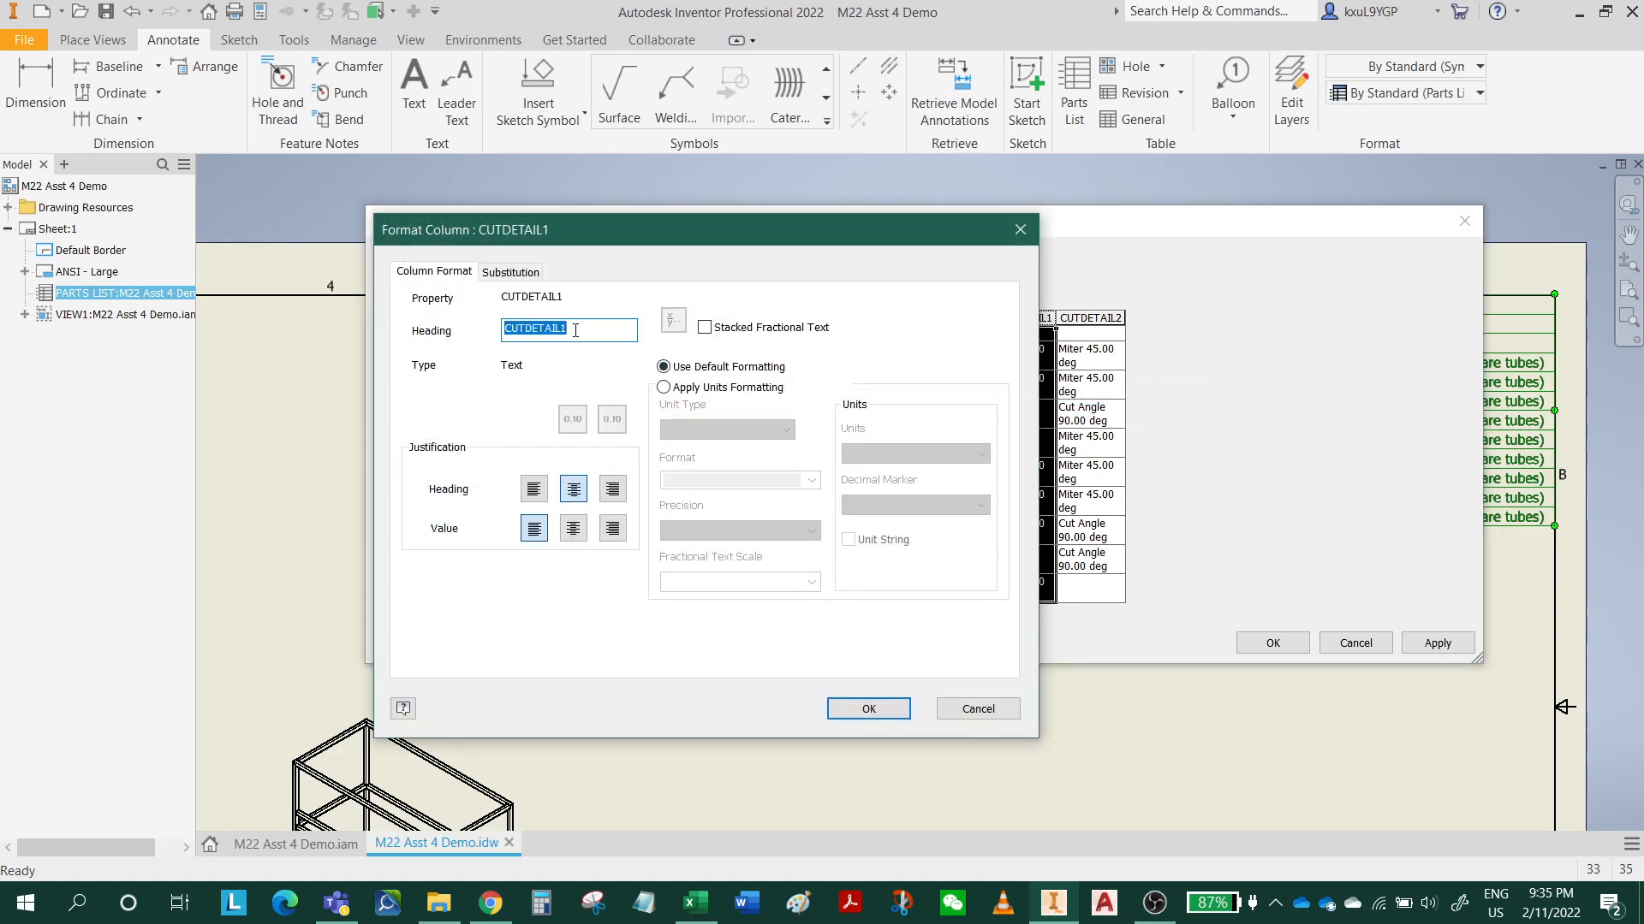
{"action": "type", "text": "END 1 TREATMENT"}
{"action": "left_click_drag", "start_coordinate": [602, 329], "coordinate": [507, 332]}
{"action": "key", "text": "ctrl+c"}
{"action": "left_click", "coordinate": [868, 709]}
Step: Change the CUTDETAIL2 column heading to END 2 TREATMENT and accept the parts list edits
{"action": "left_click", "coordinate": [1089, 325]}
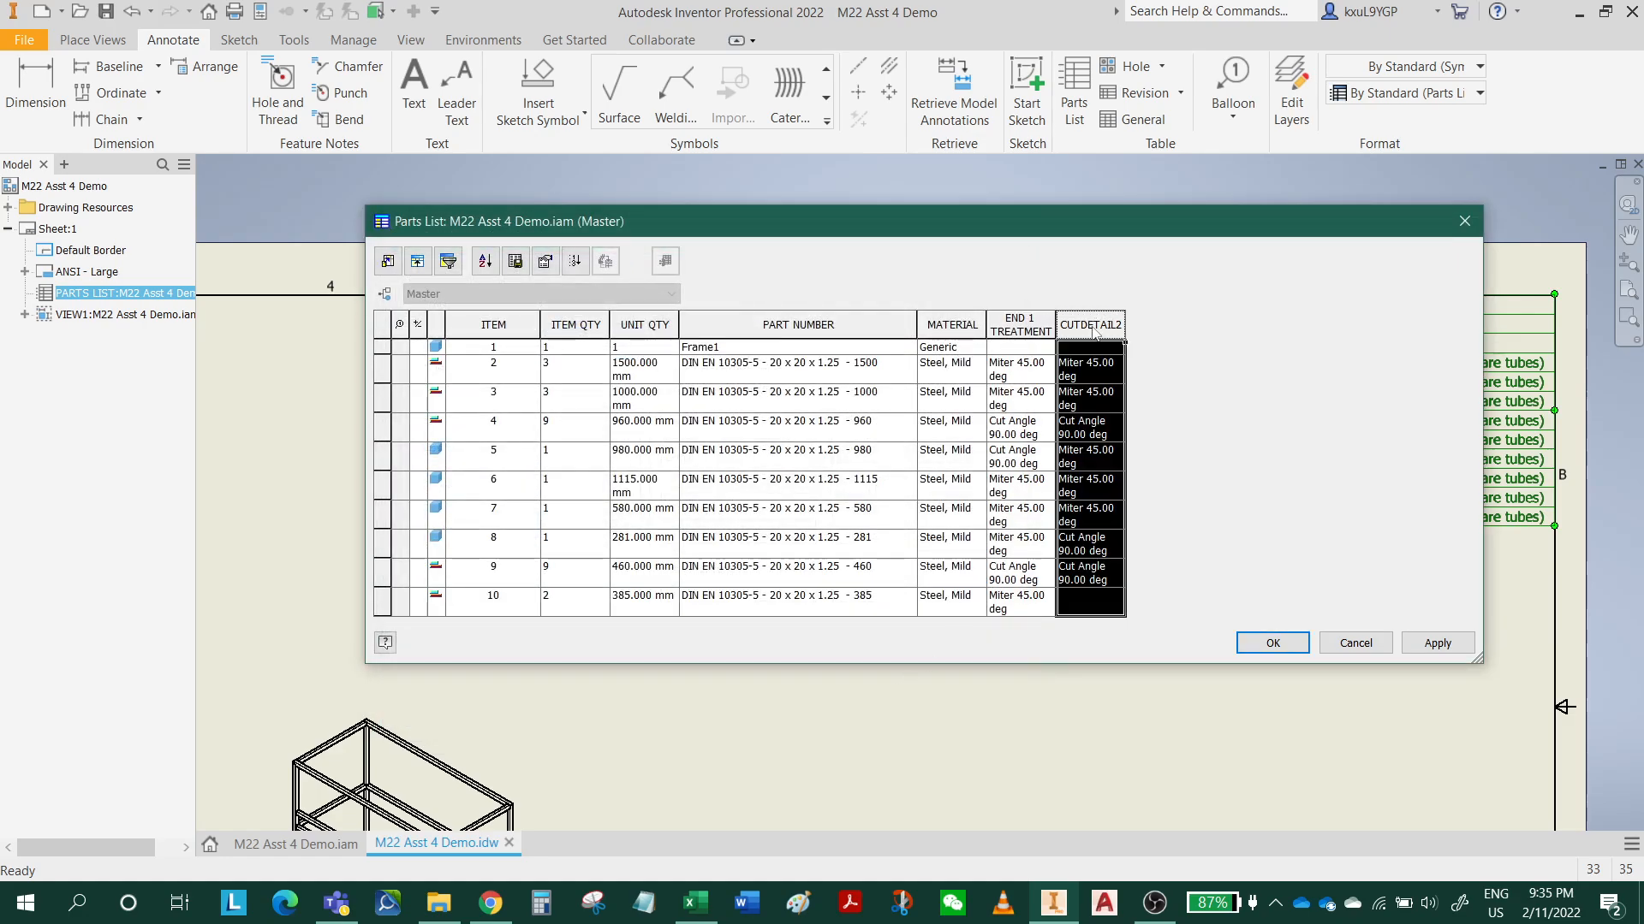
{"action": "right_click", "coordinate": [1091, 326]}
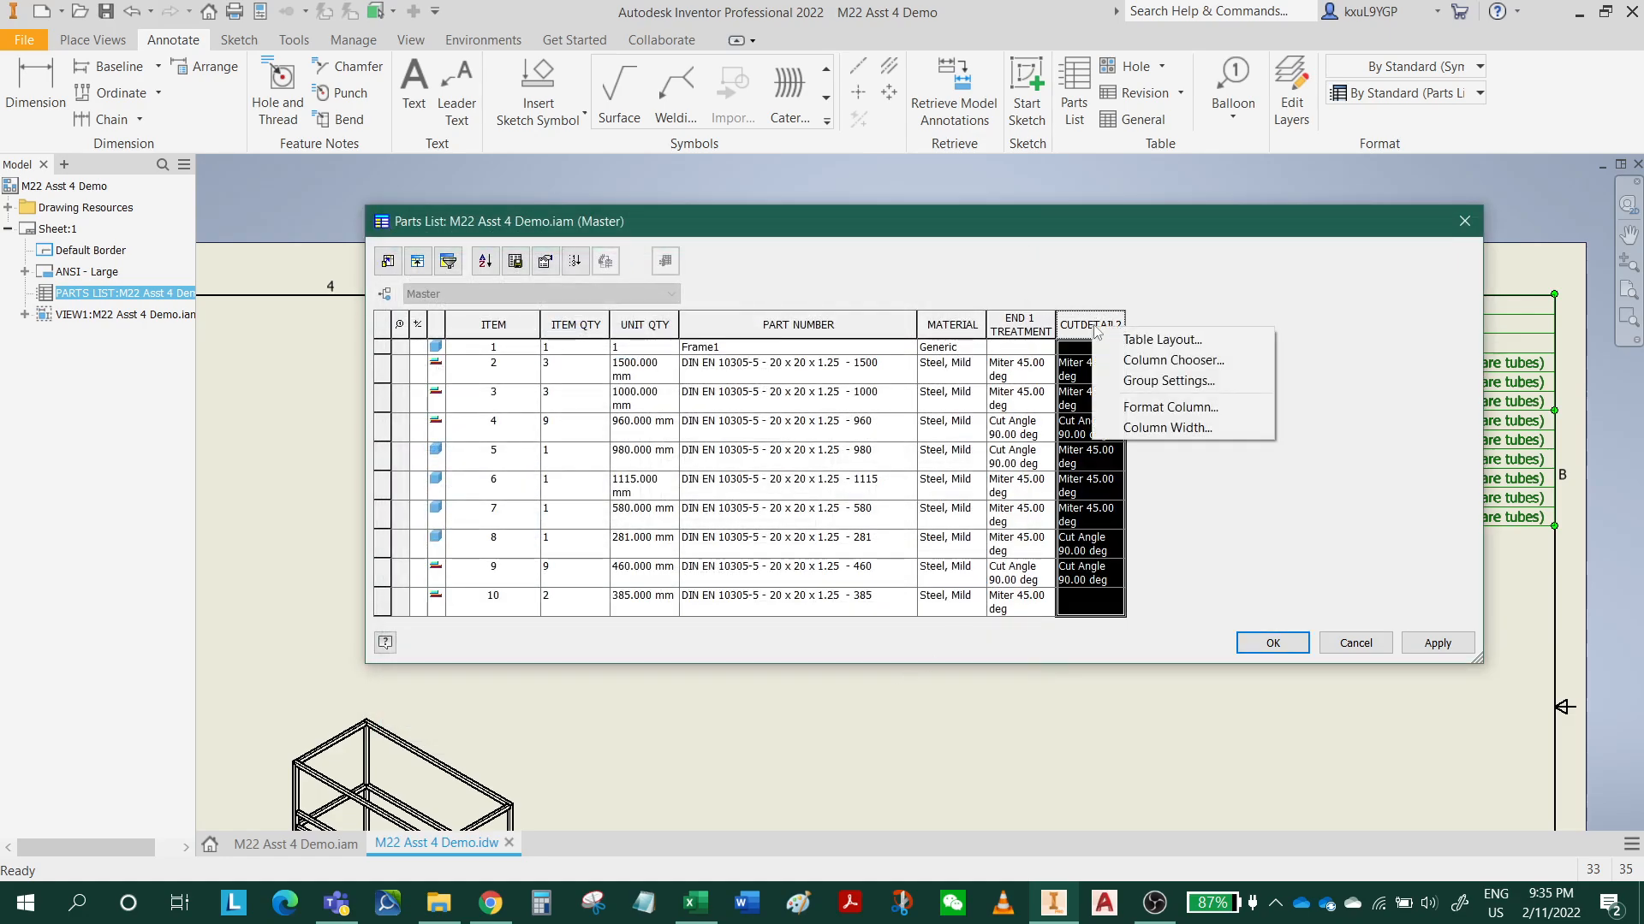
{"action": "left_click", "coordinate": [1193, 408]}
{"action": "key", "text": "ctrl+v"}
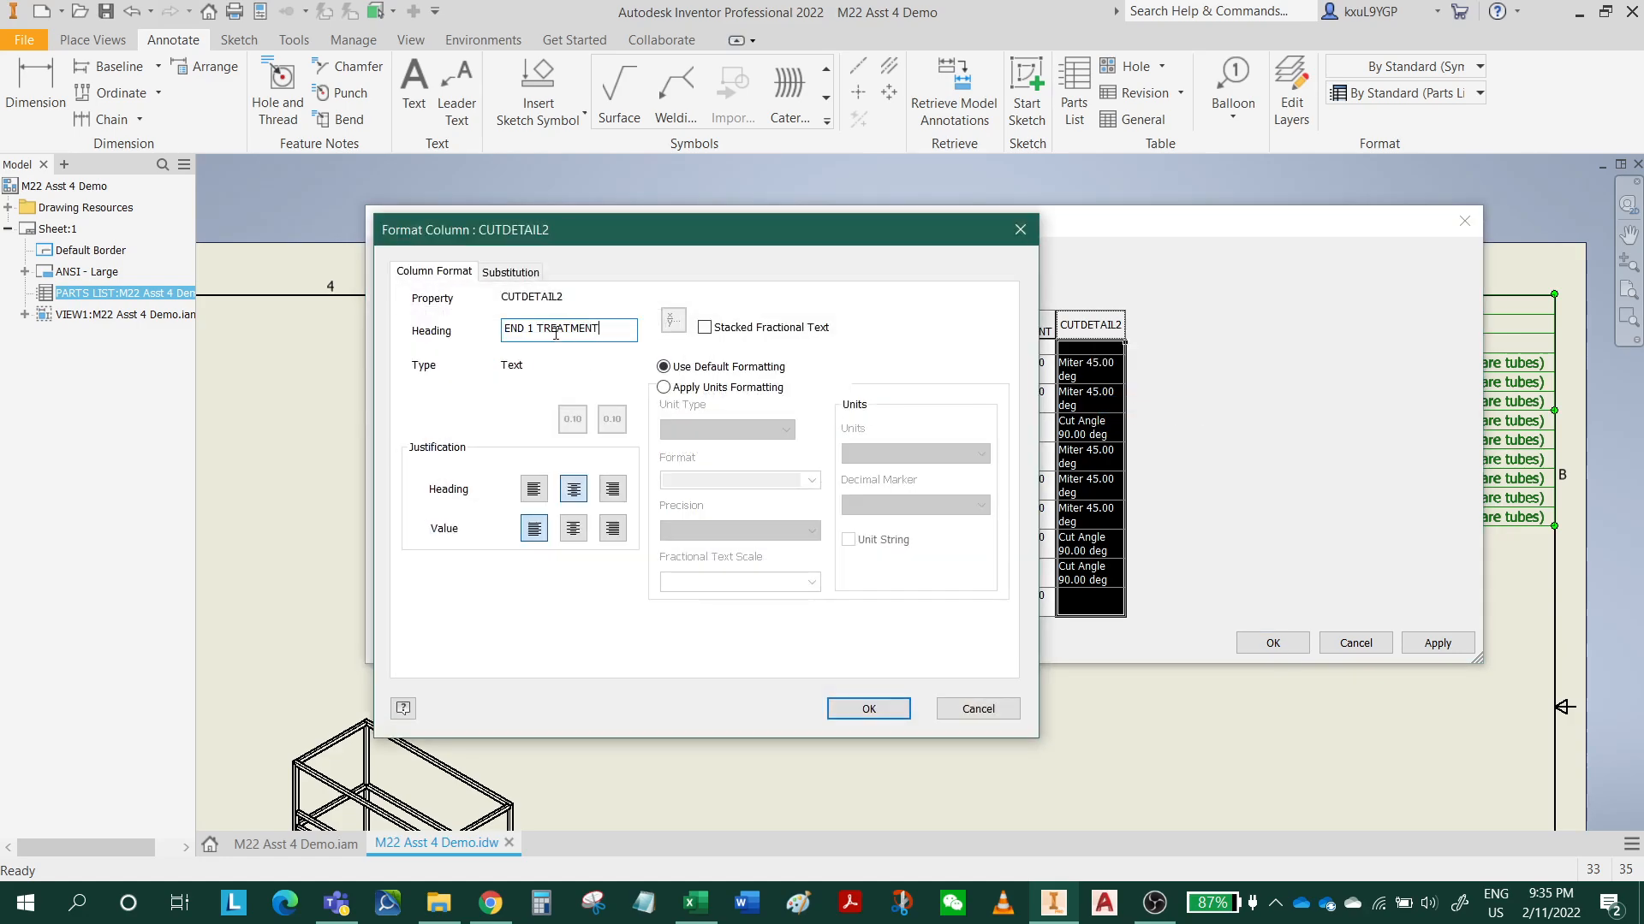
{"action": "type", "text": "2"}
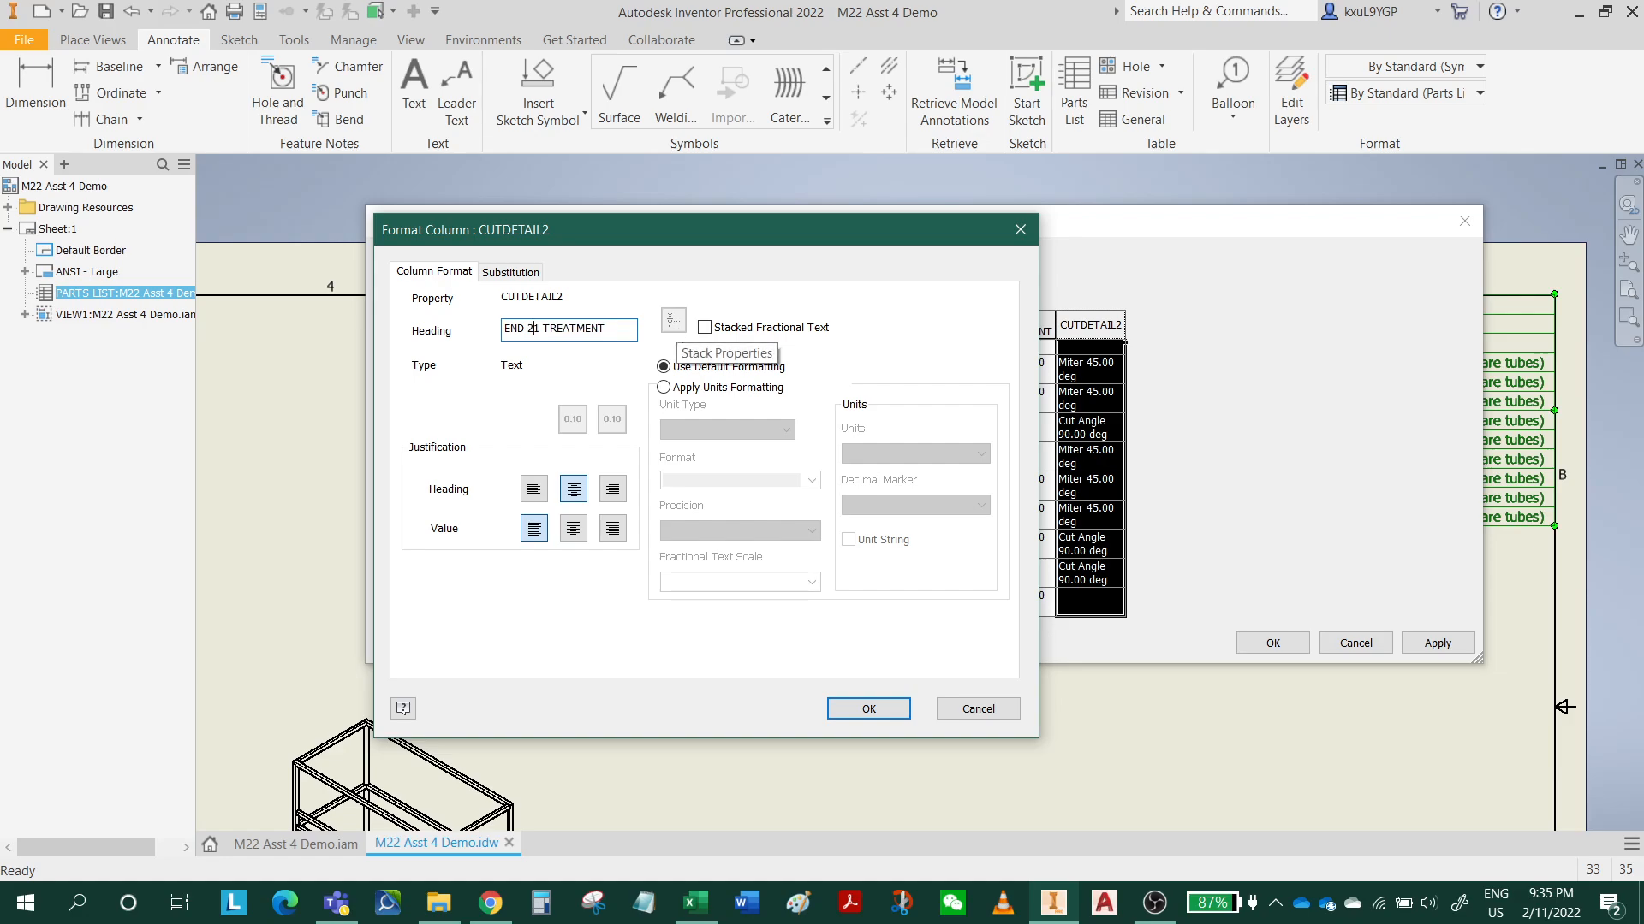
{"action": "key", "text": "Delete"}
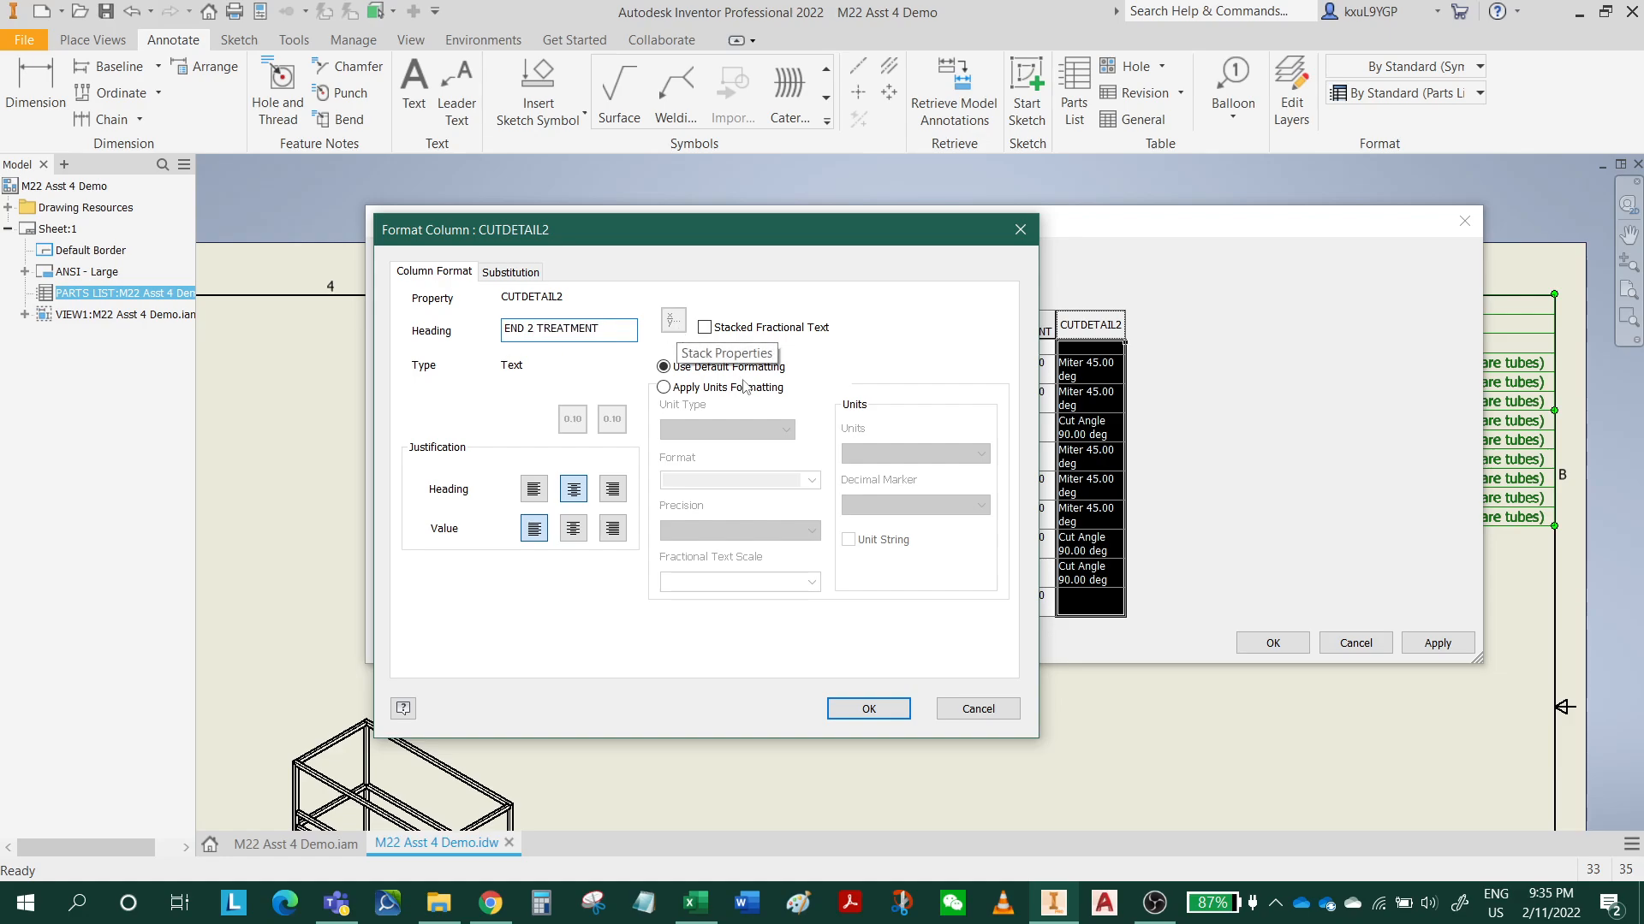
{"action": "left_click", "coordinate": [859, 712]}
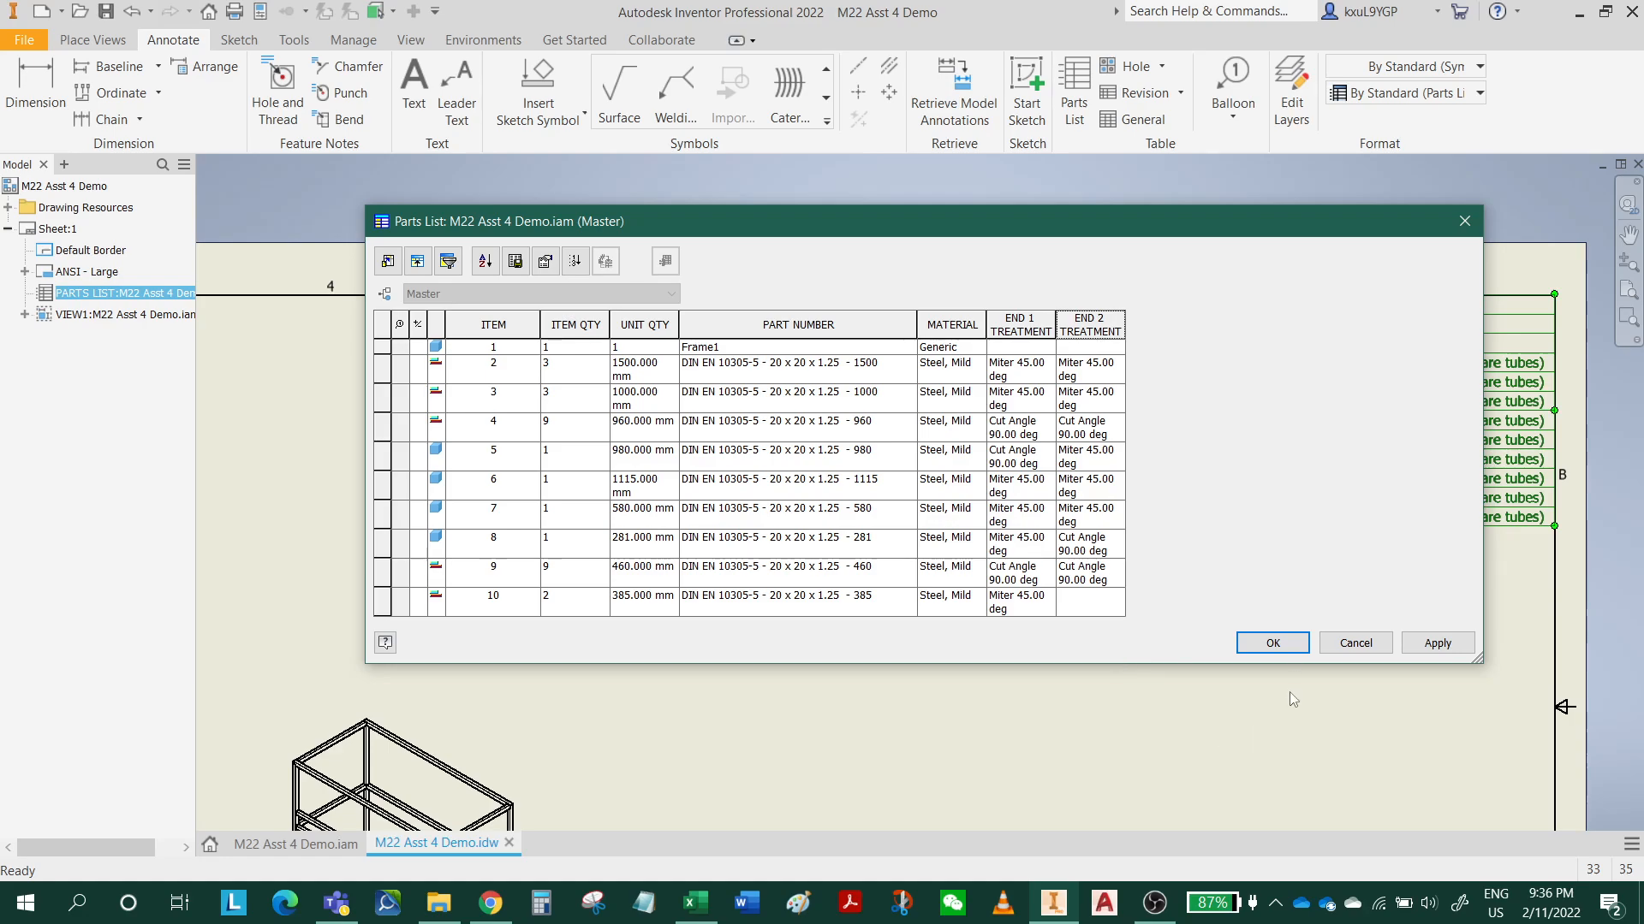
{"action": "left_click", "coordinate": [1273, 643]}
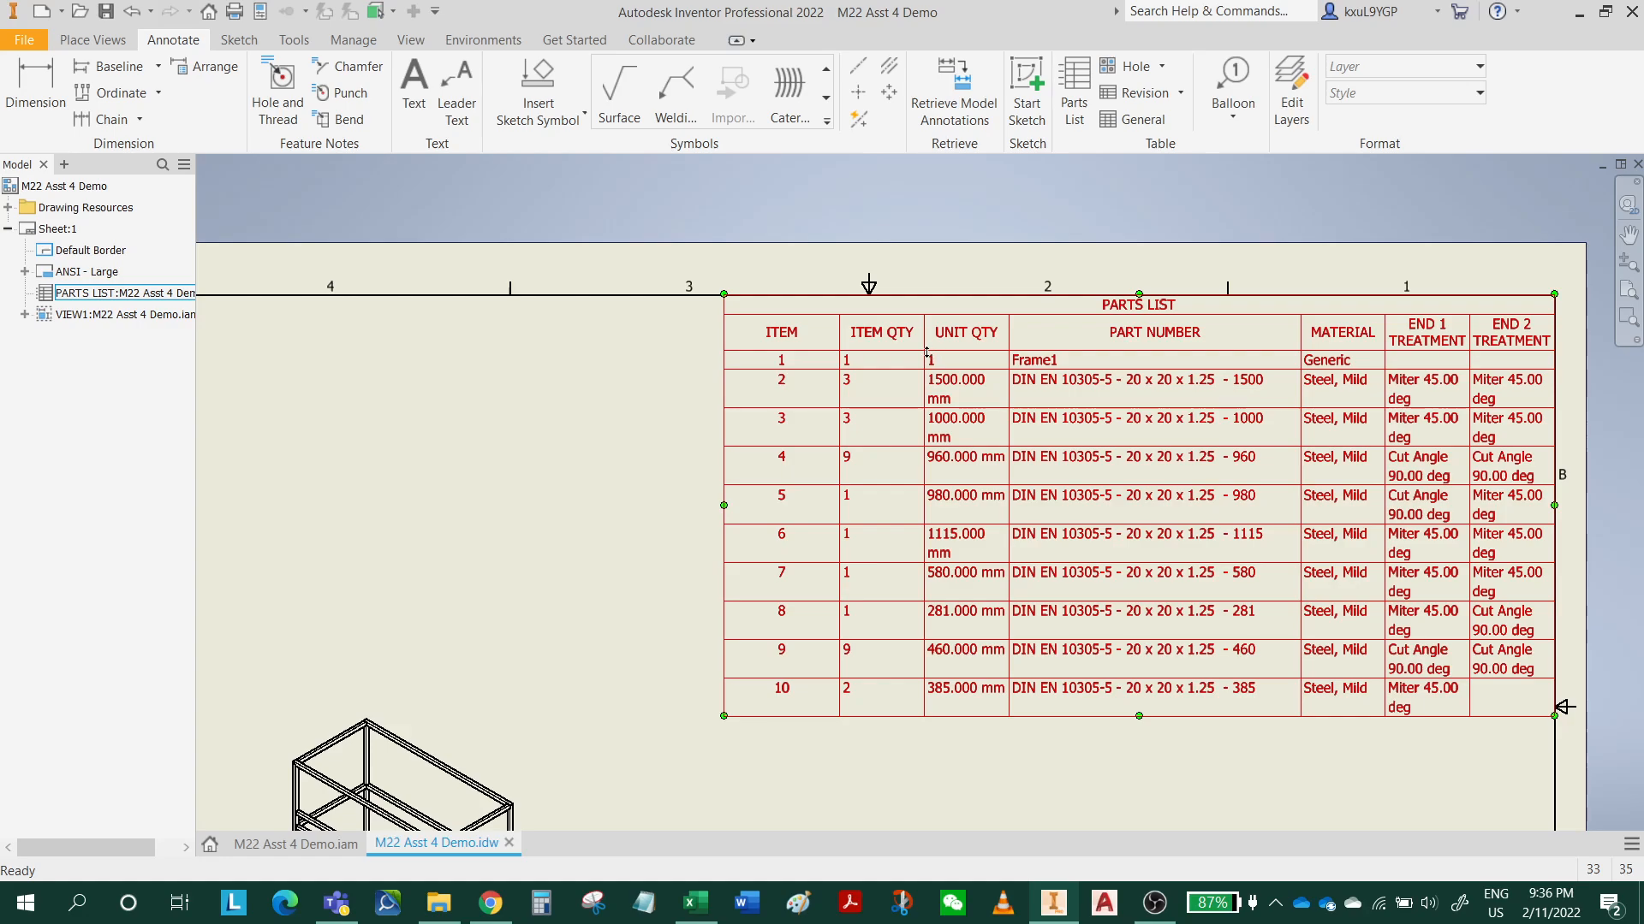
Step: Widen the UNIT QTY, END 1 TREATMENT and END 2 TREATMENT columns so each entry fits on one line
{"action": "left_click_drag", "start_coordinate": [925, 343], "coordinate": [896, 348]}
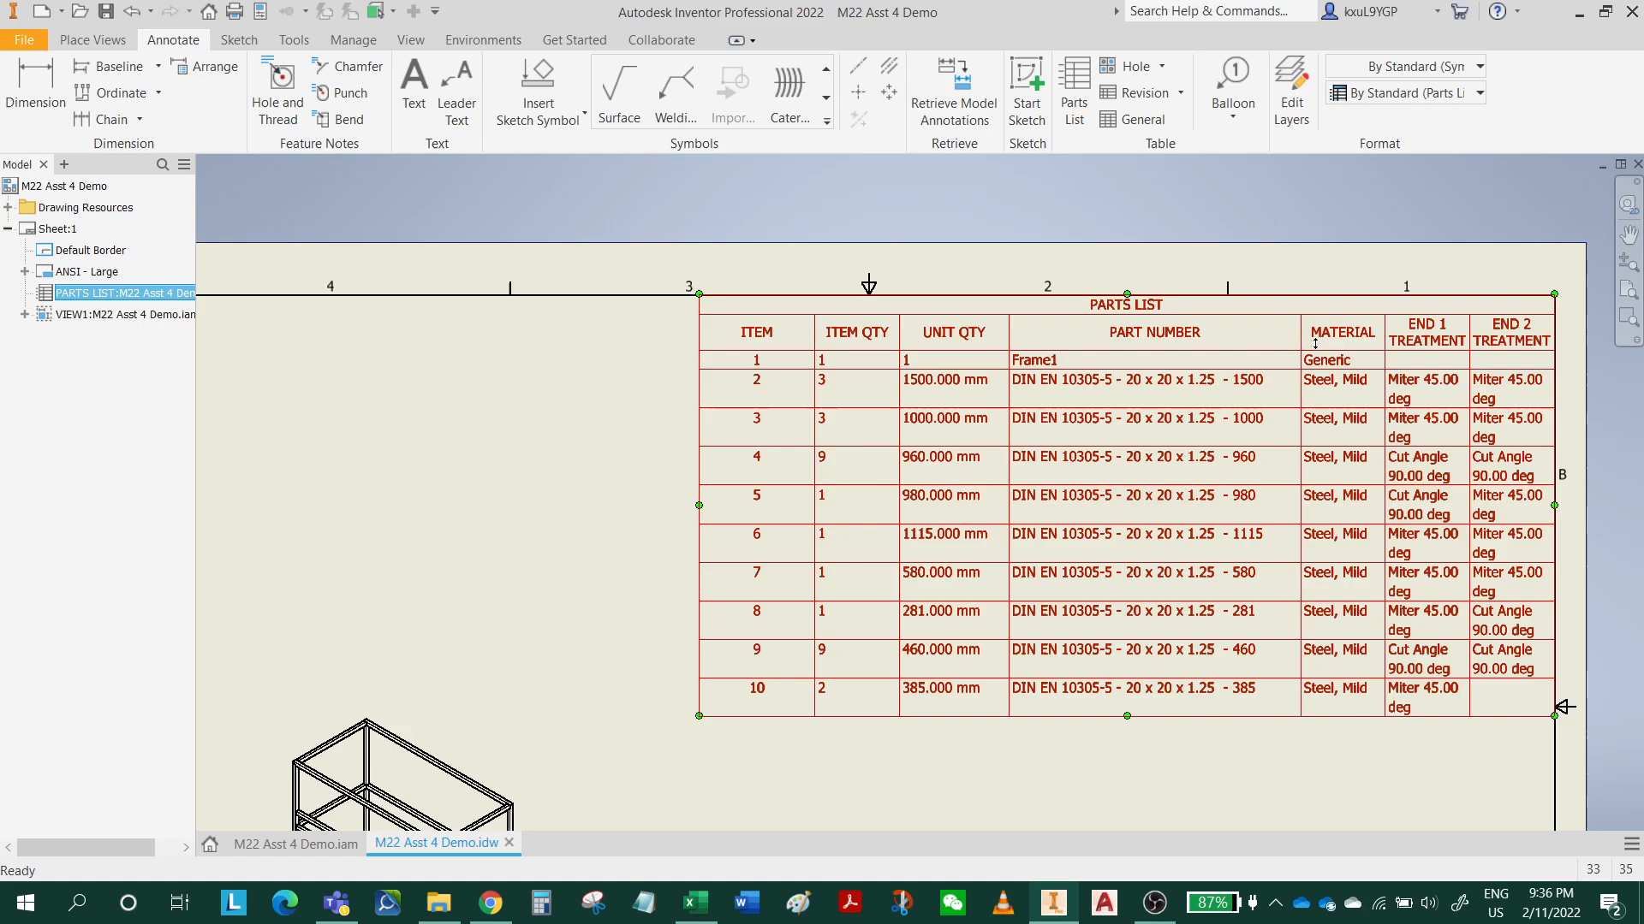
{"action": "left_click_drag", "start_coordinate": [1385, 356], "coordinate": [1307, 367]}
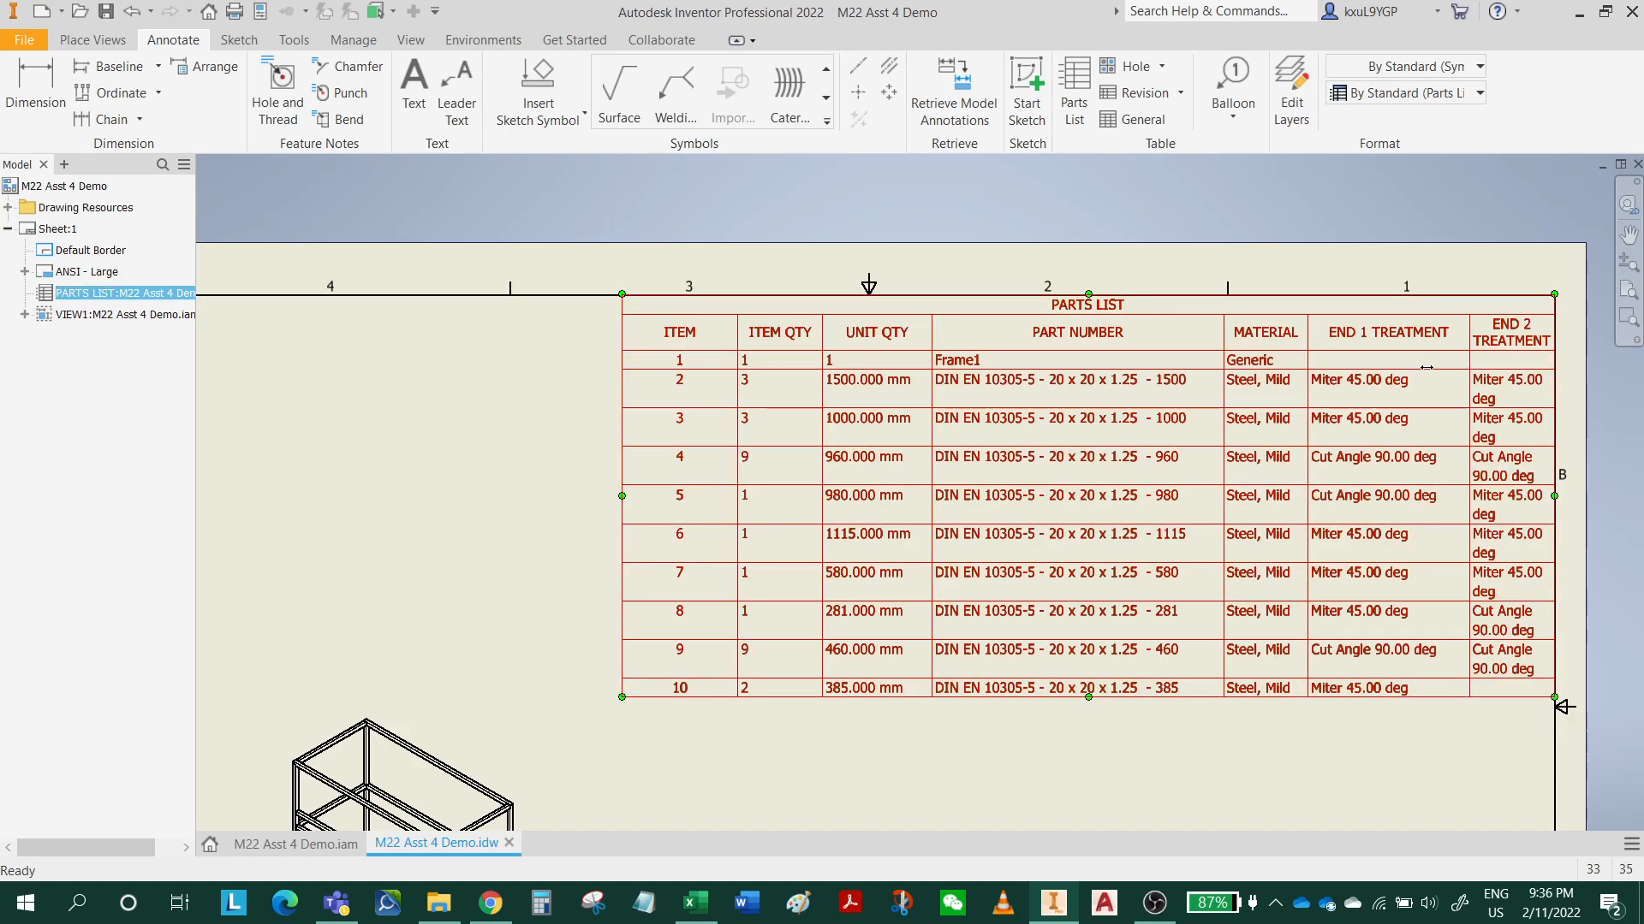
{"action": "left_click_drag", "start_coordinate": [1426, 367], "coordinate": [1403, 369]}
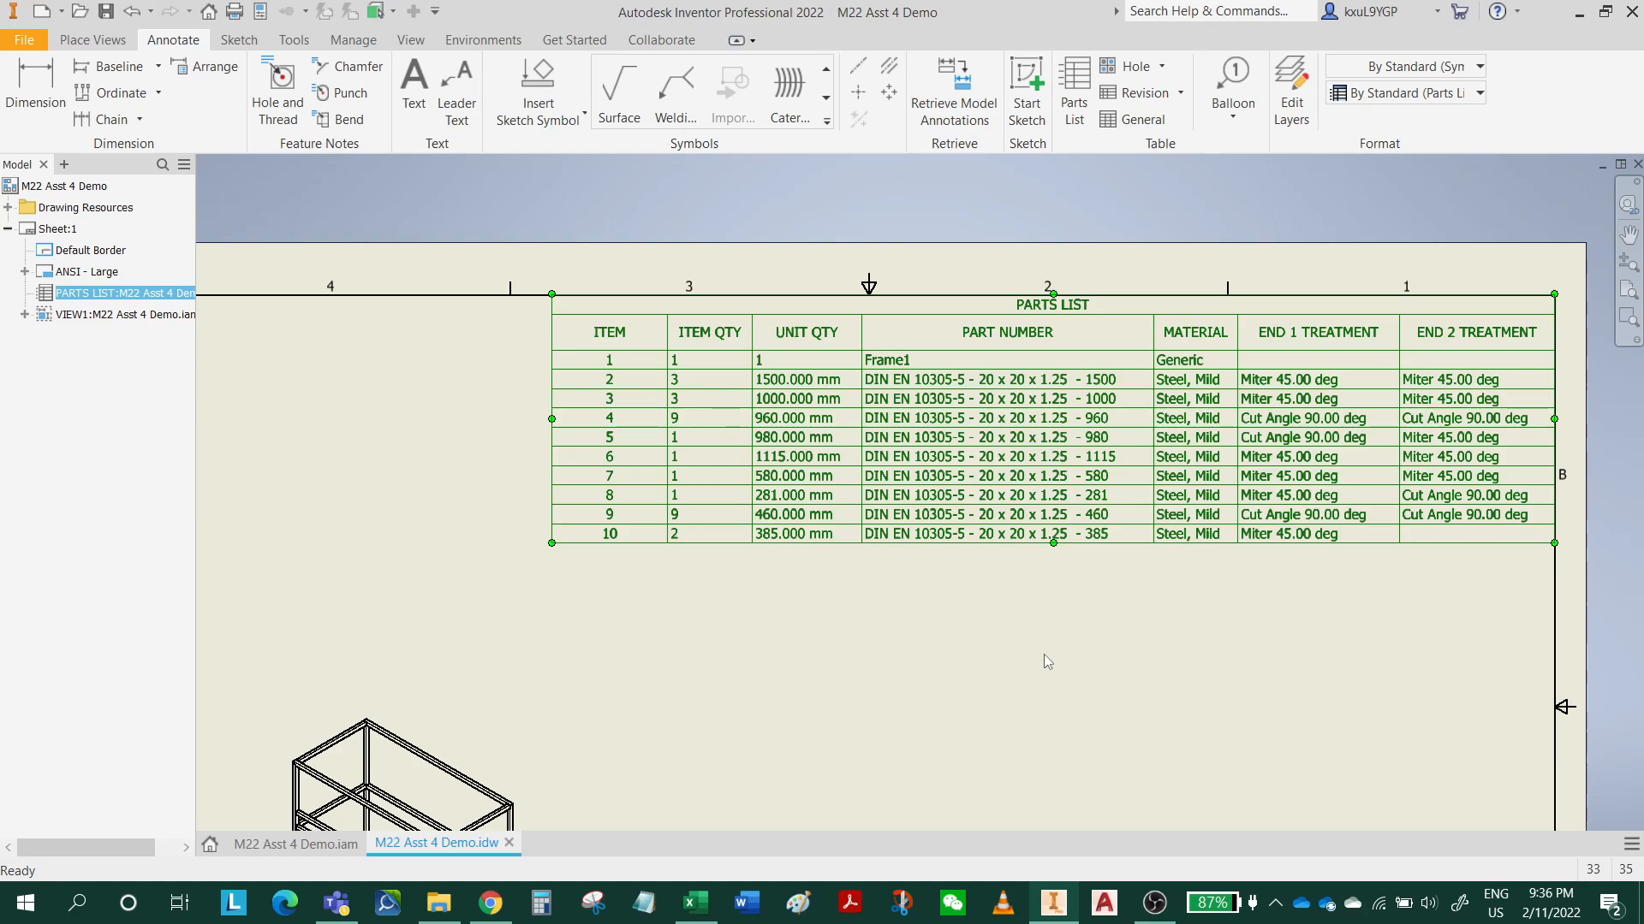
{"action": "middle_click_drag", "start_coordinate": [931, 666], "coordinate": [996, 592]}
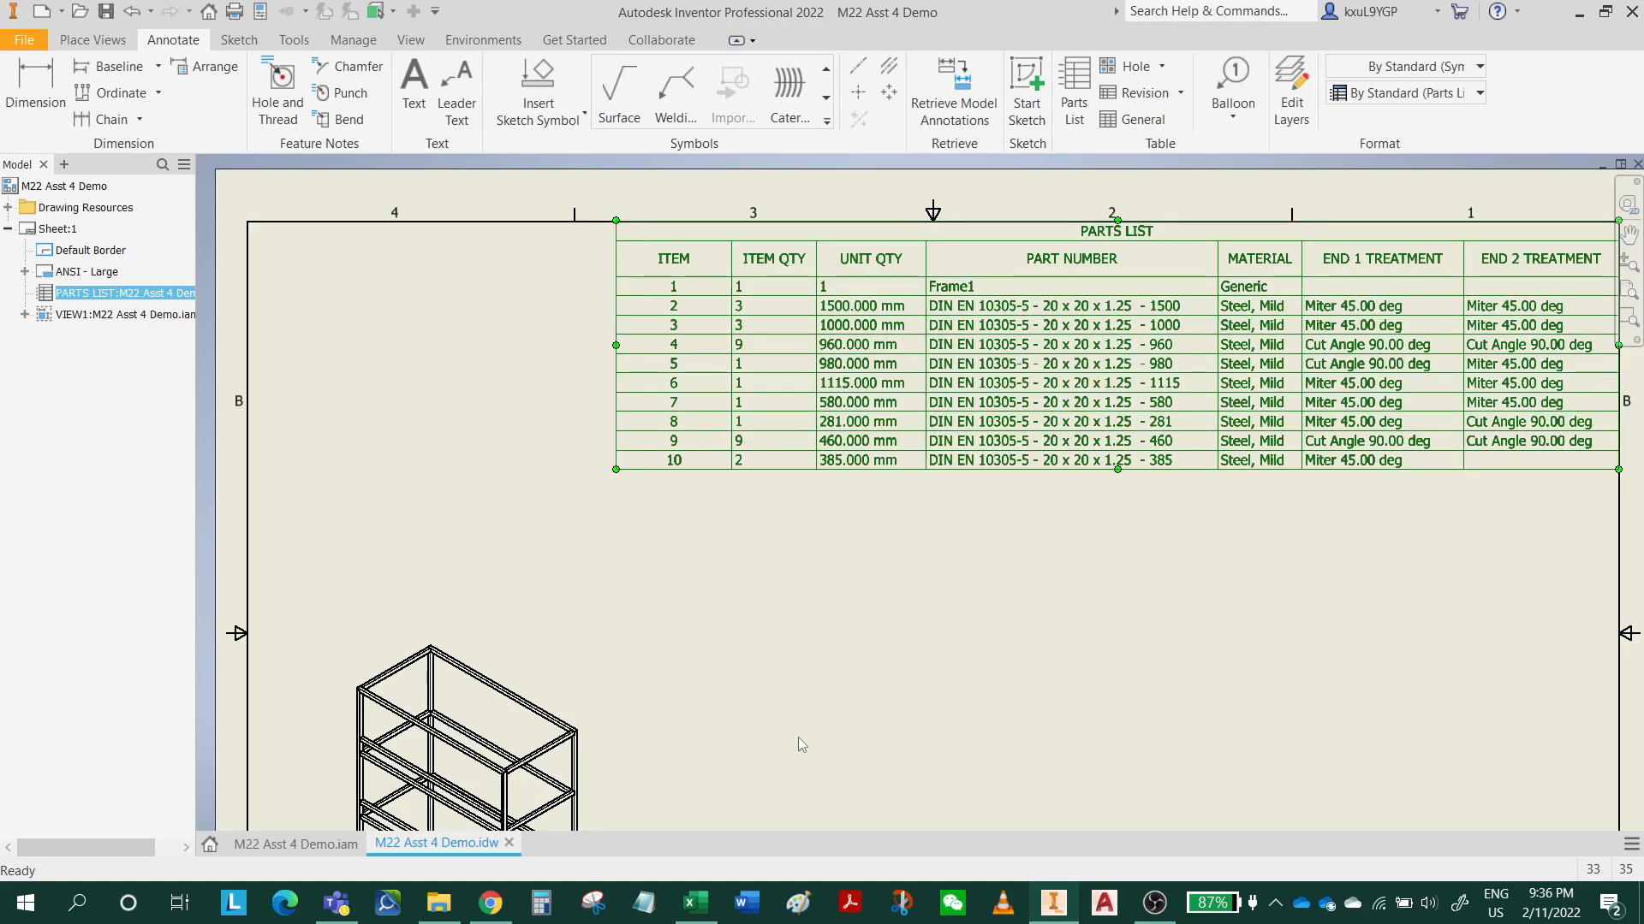
Step: Switch to the M22 Asst 4 Demo assembly and set the BOM structure of the Frame1:1 skeleton part to Reference
{"action": "left_click", "coordinate": [327, 847]}
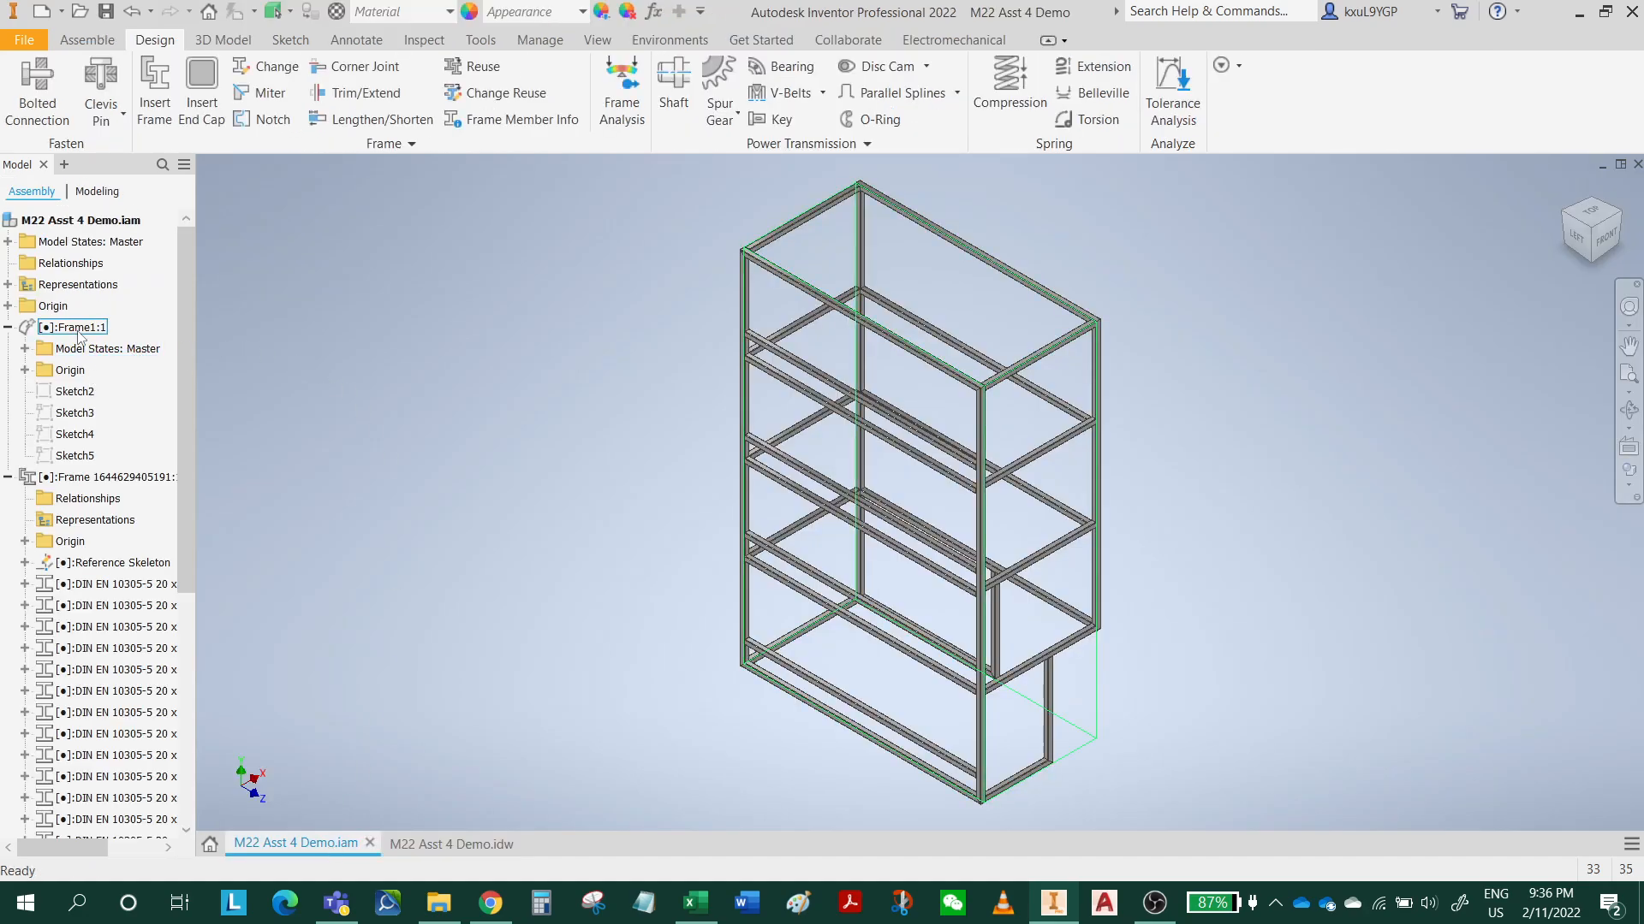
{"action": "right_click", "coordinate": [74, 329]}
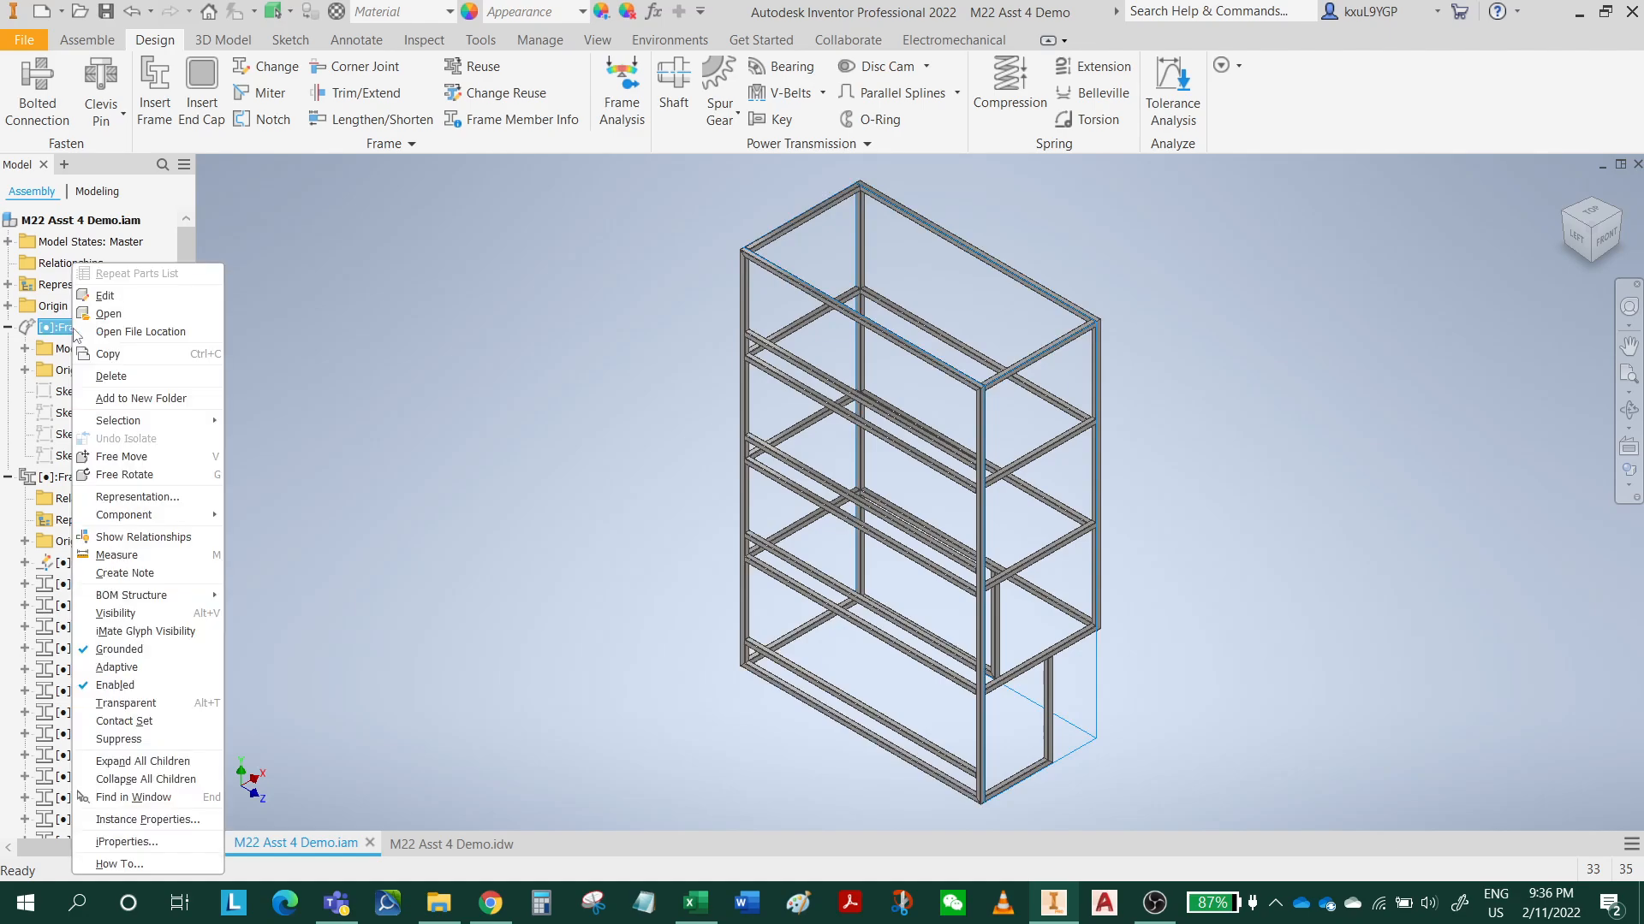
{"action": "mouse_move", "coordinate": [192, 600]}
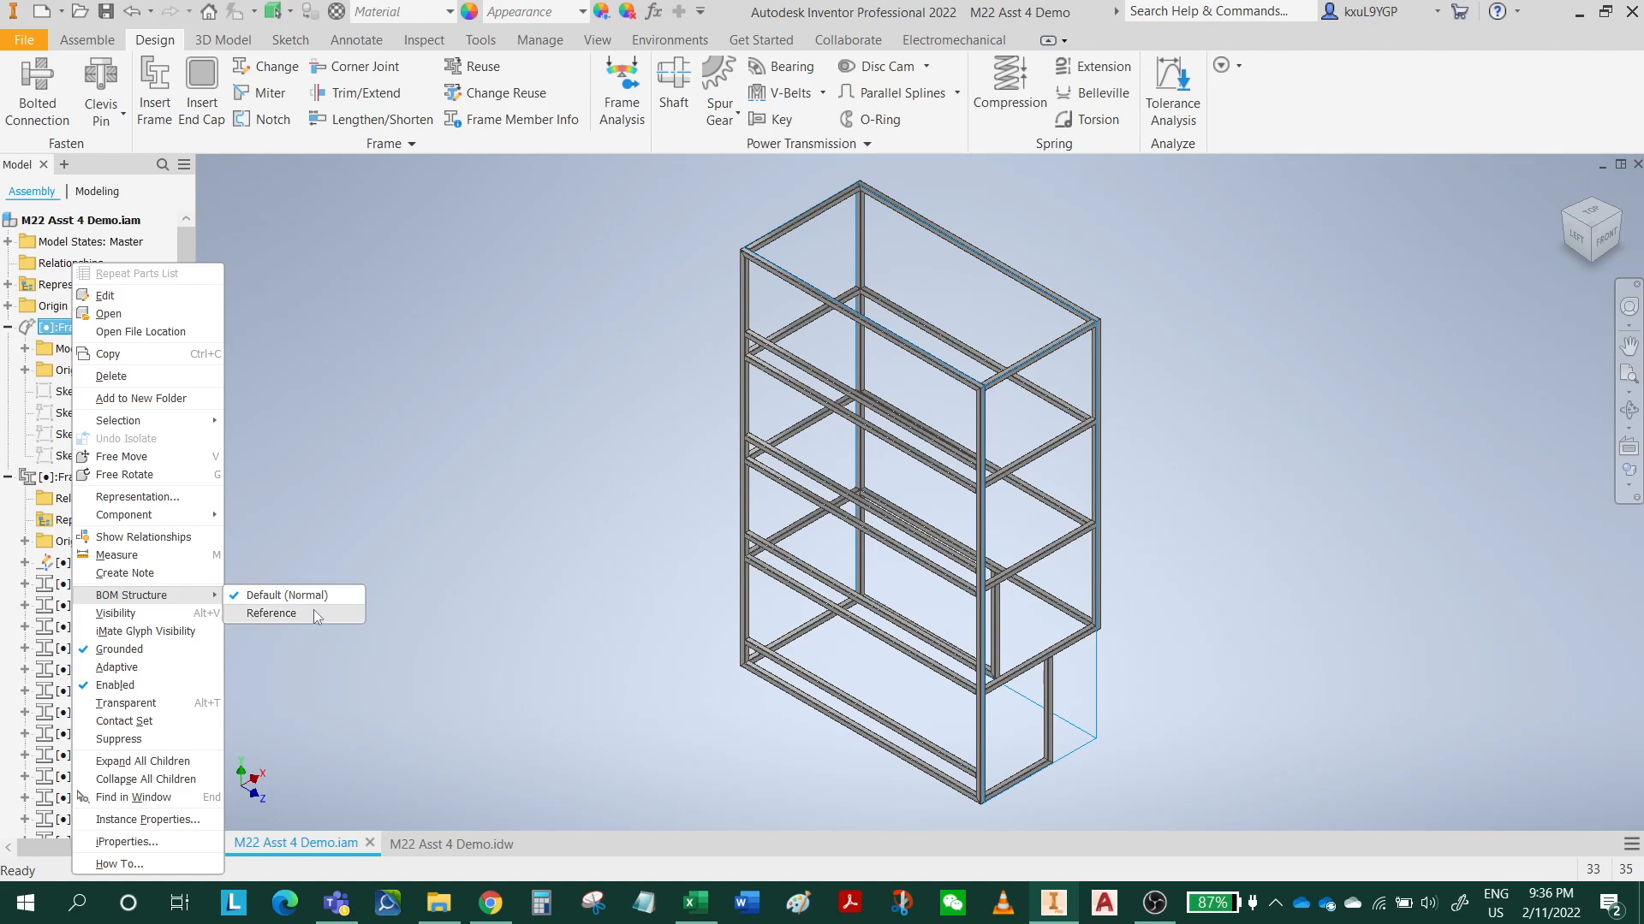
{"action": "left_click", "coordinate": [272, 614]}
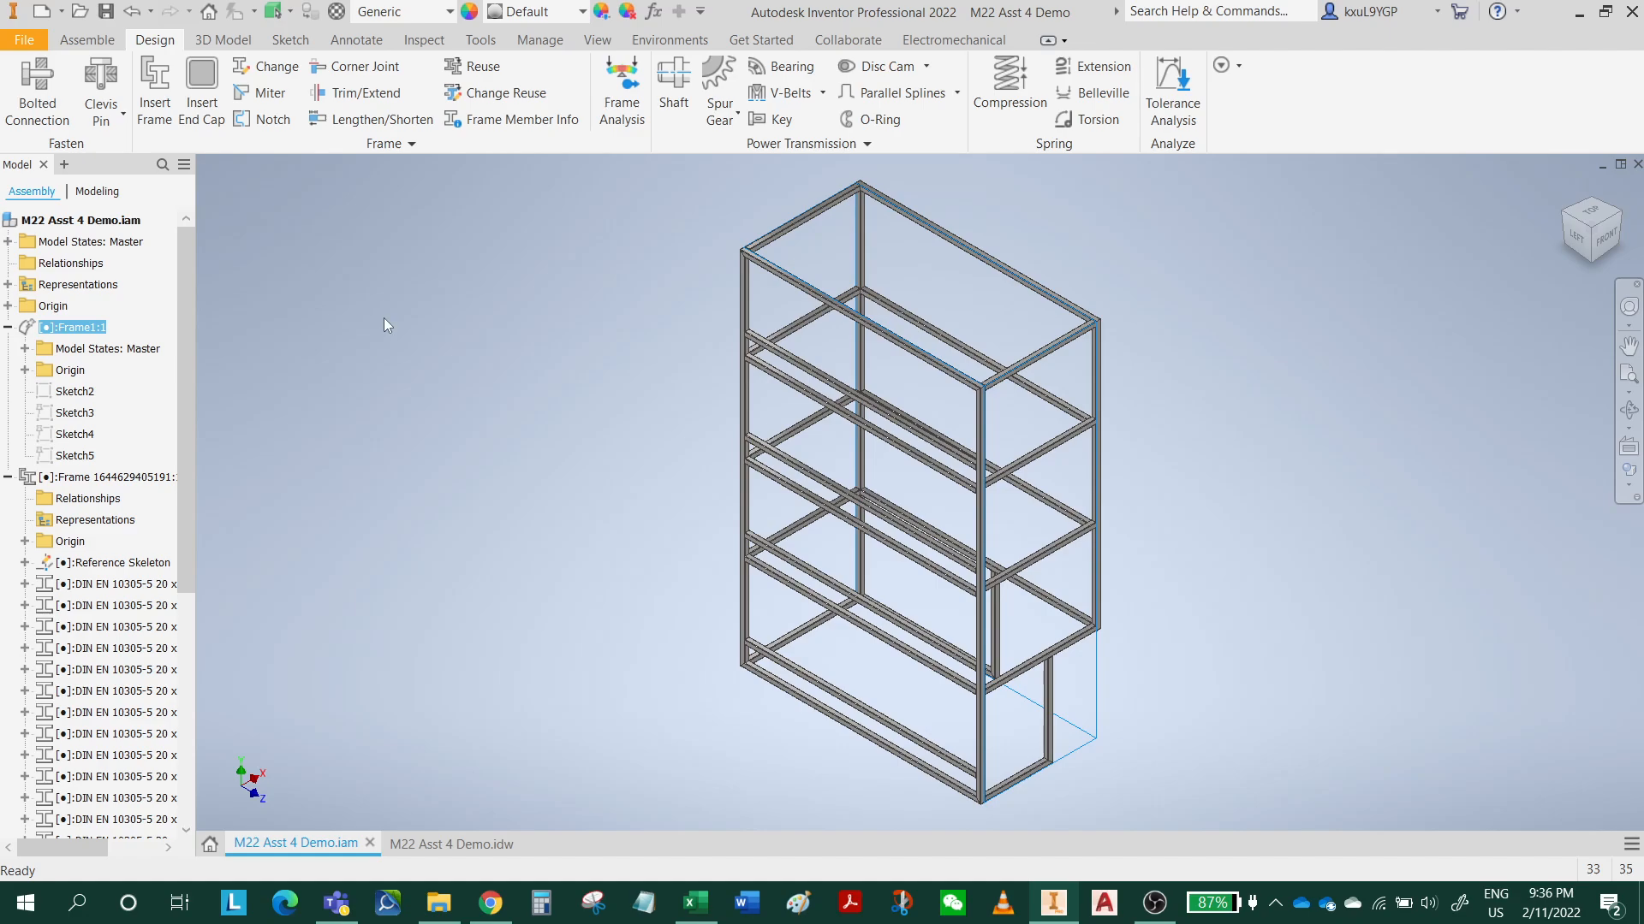
Step: Save the assembly and its dependents, accepting the excluded dependents, and return to the M22 Asst 4 Demo drawing
{"action": "left_click", "coordinate": [106, 12]}
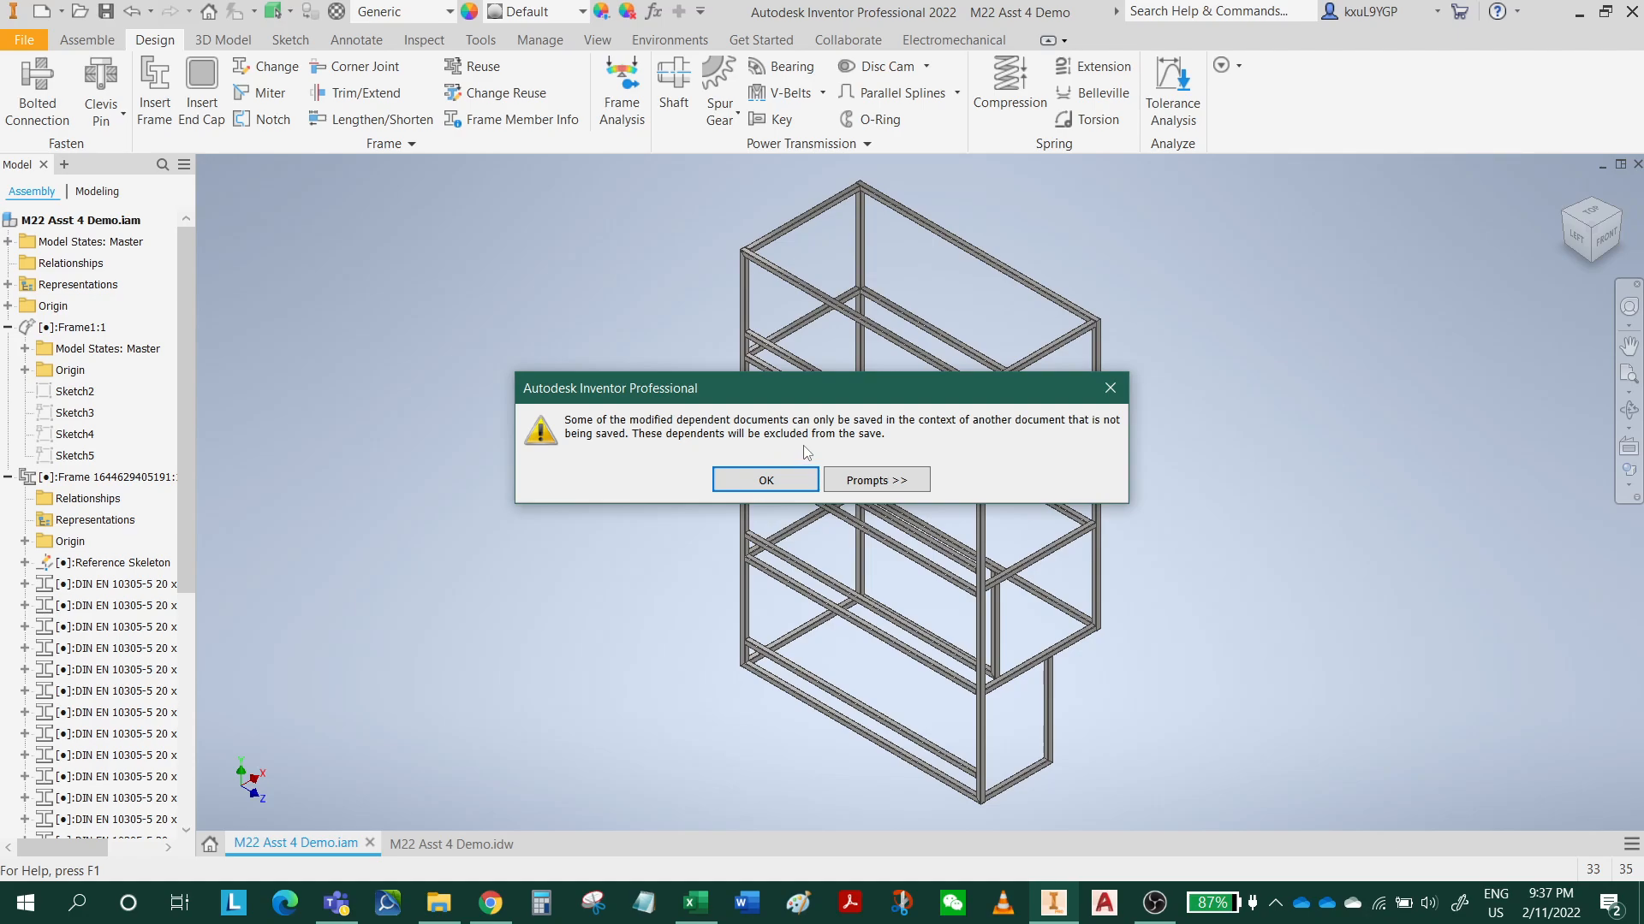
{"action": "left_click", "coordinate": [777, 481]}
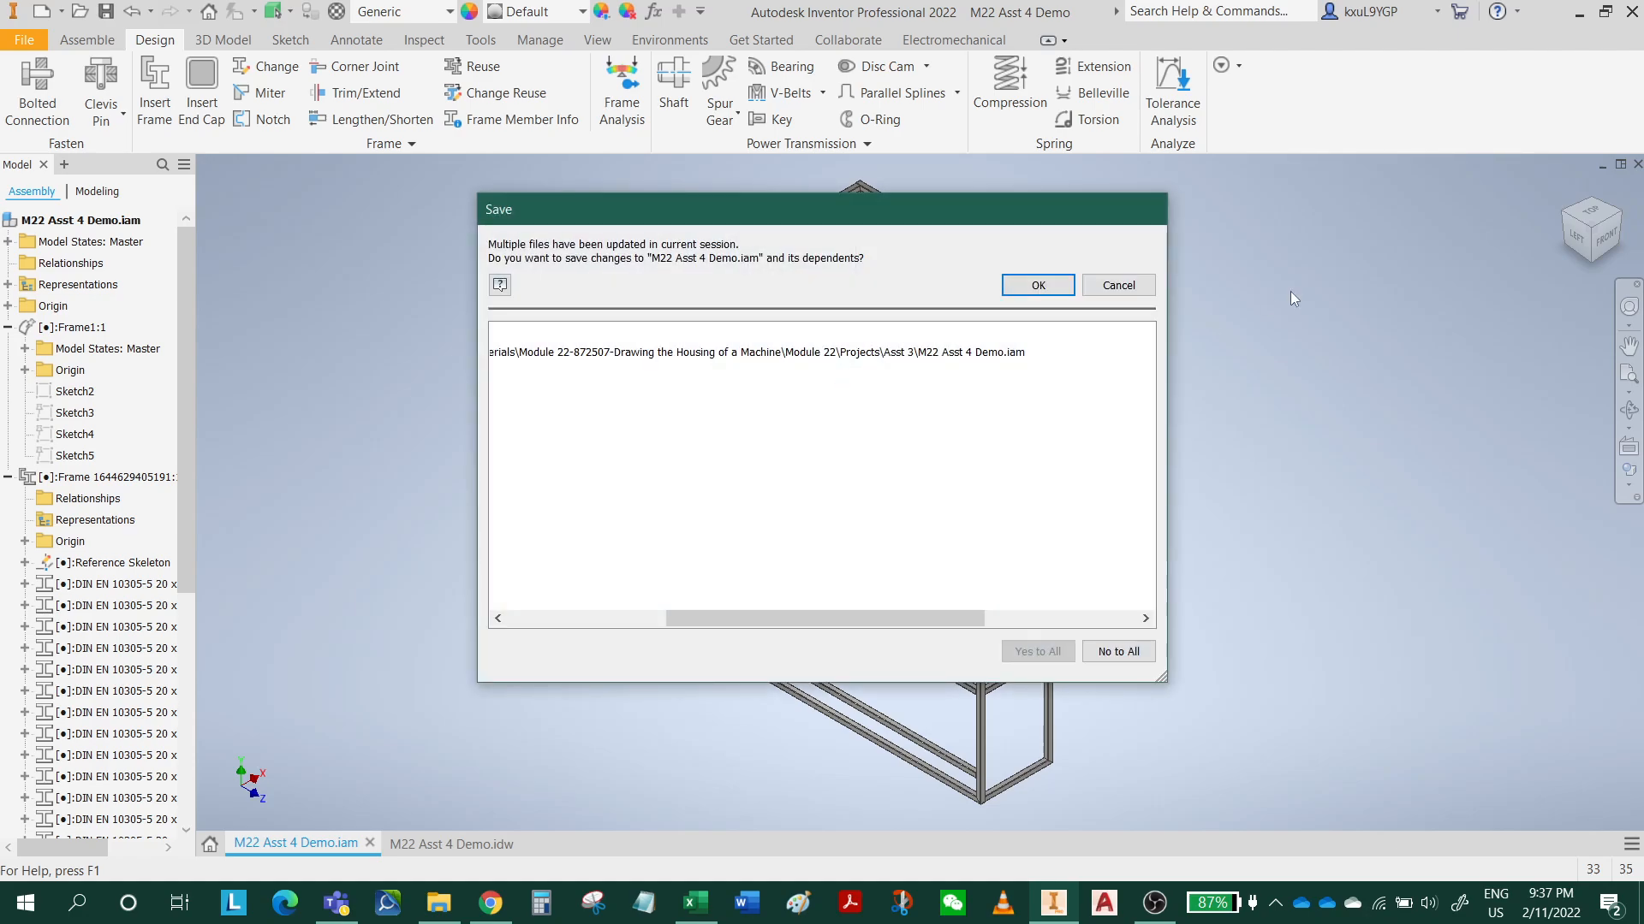
{"action": "left_click", "coordinate": [1035, 288]}
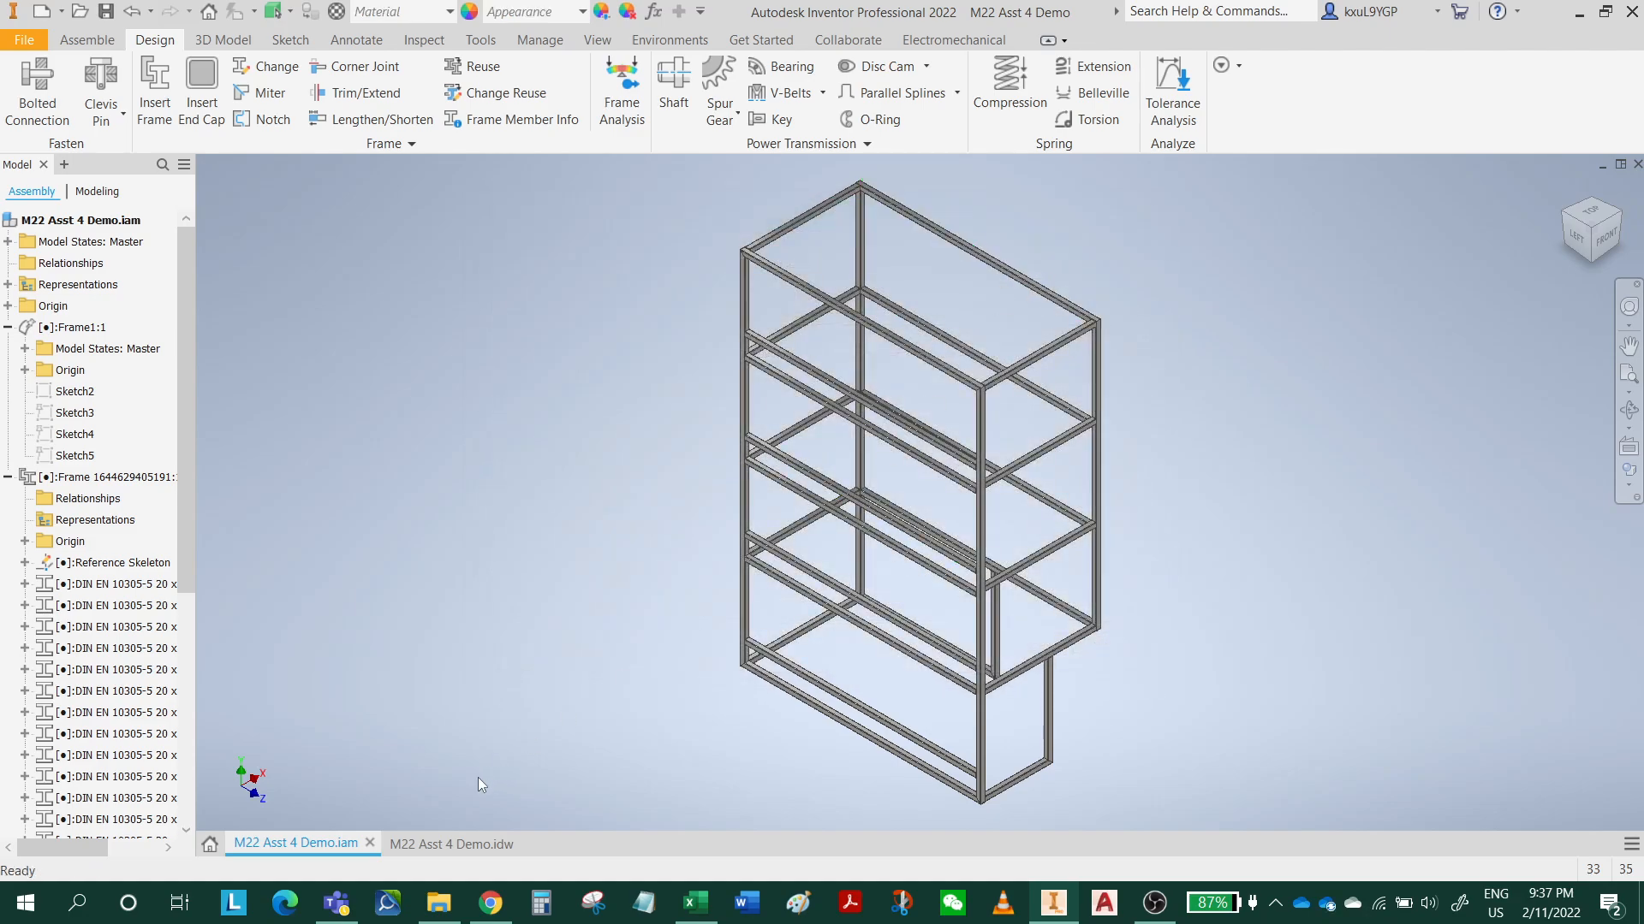
{"action": "left_click", "coordinate": [439, 843]}
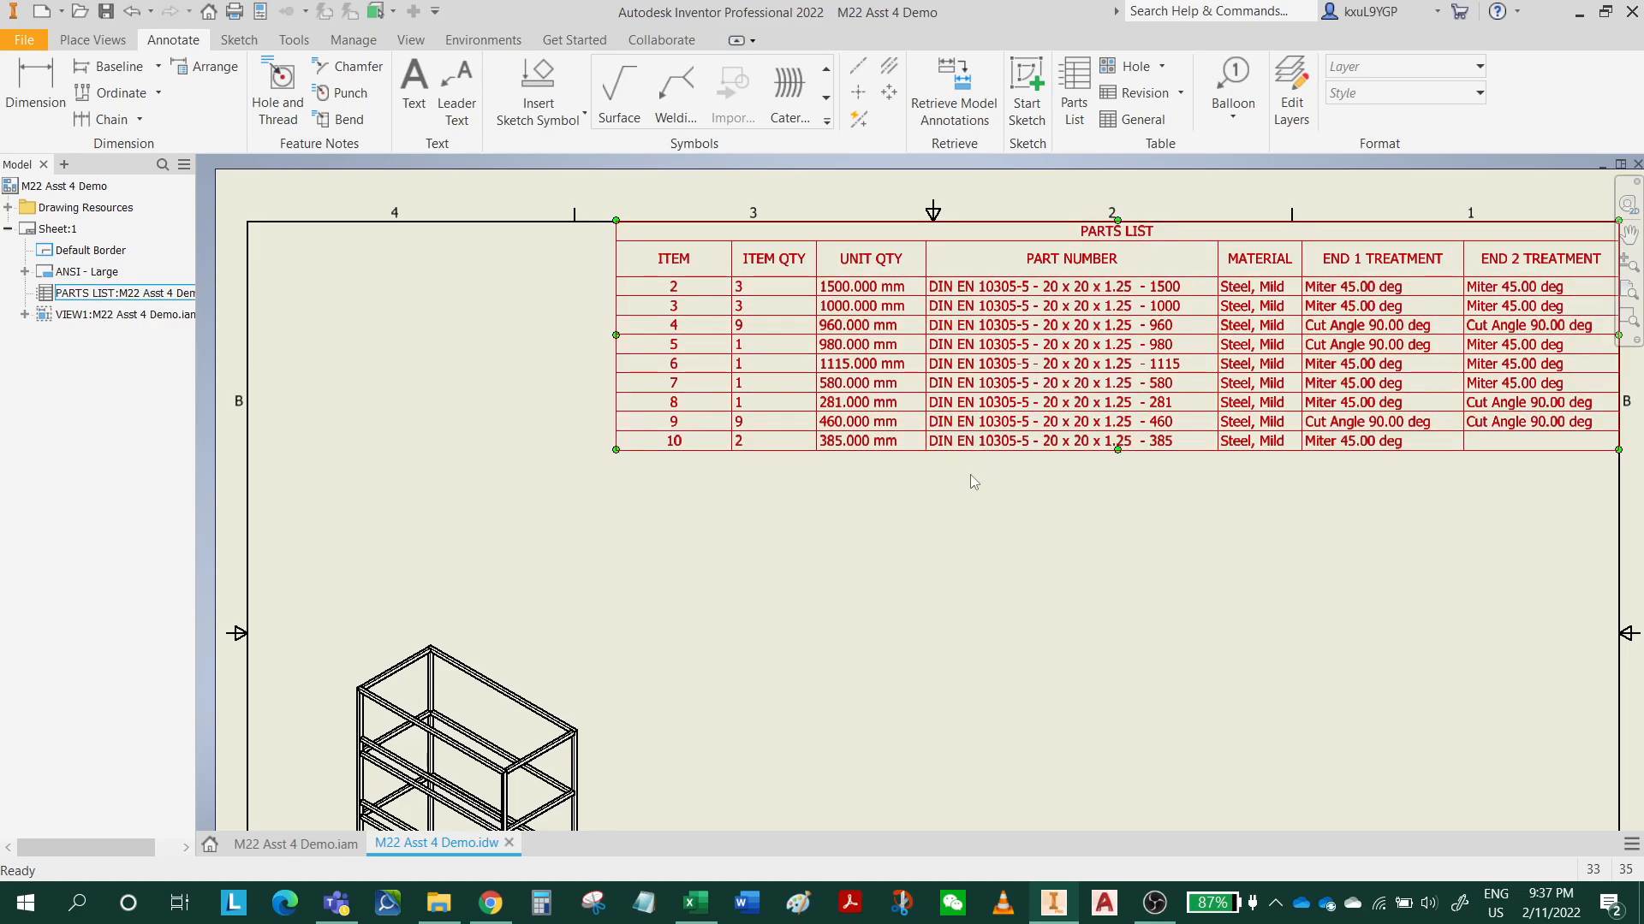
Step: Open the drawing's parts list for editing
{"action": "left_click", "coordinate": [893, 314]}
{"action": "key", "text": "Escape"}
{"action": "left_click", "coordinate": [871, 394]}
{"action": "double_click", "coordinate": [874, 264]}
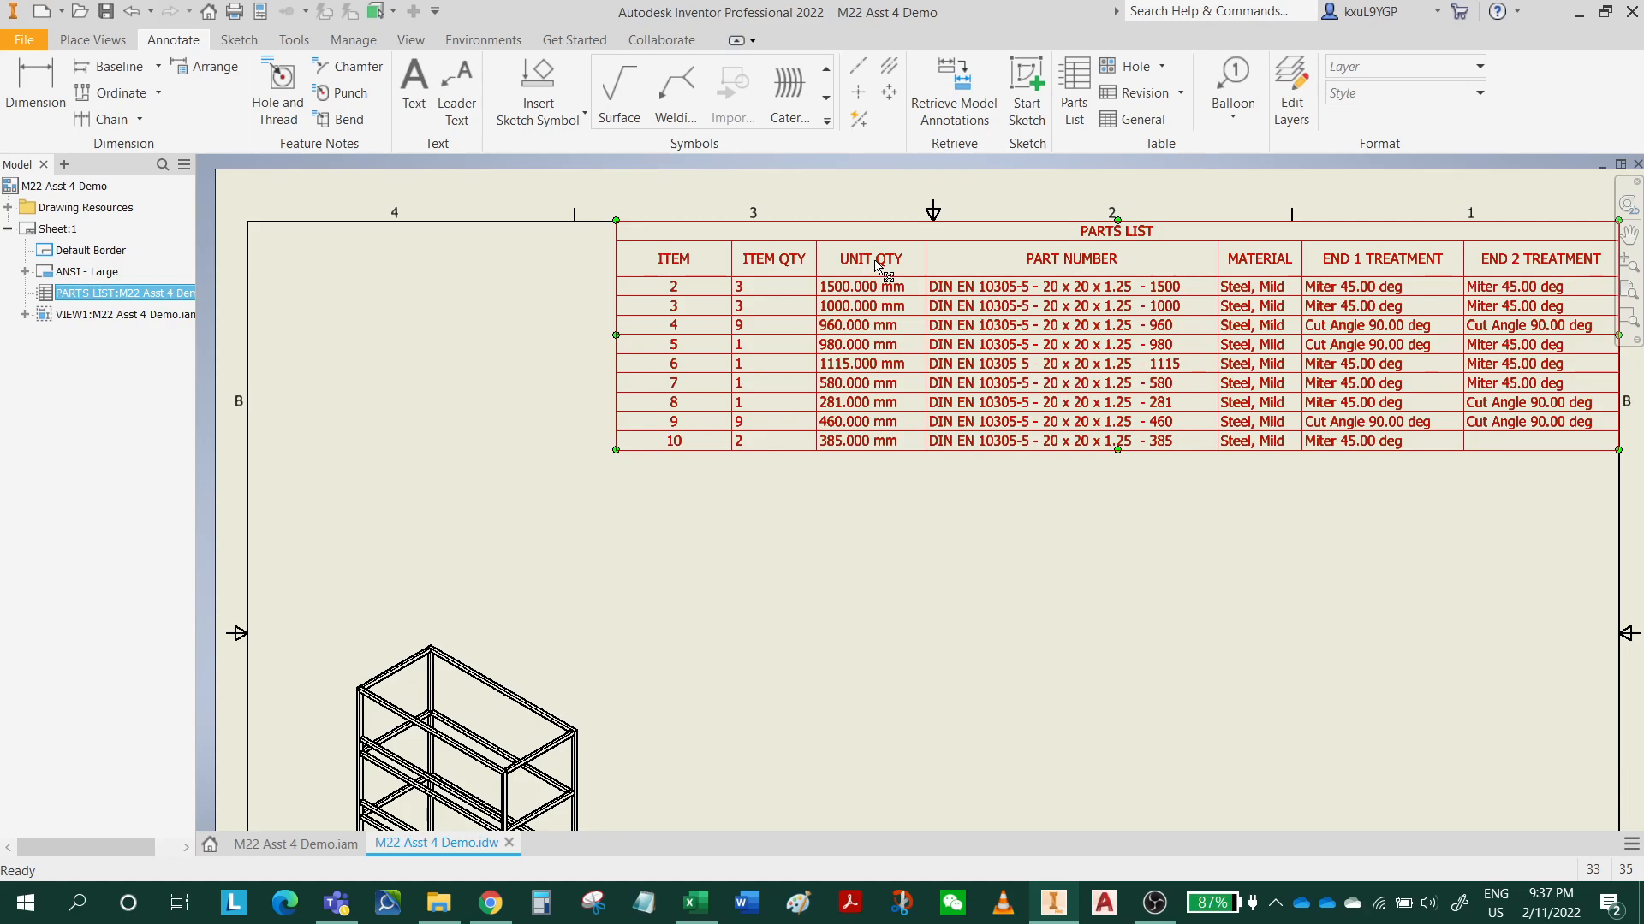
{"action": "left_click", "coordinate": [572, 317]}
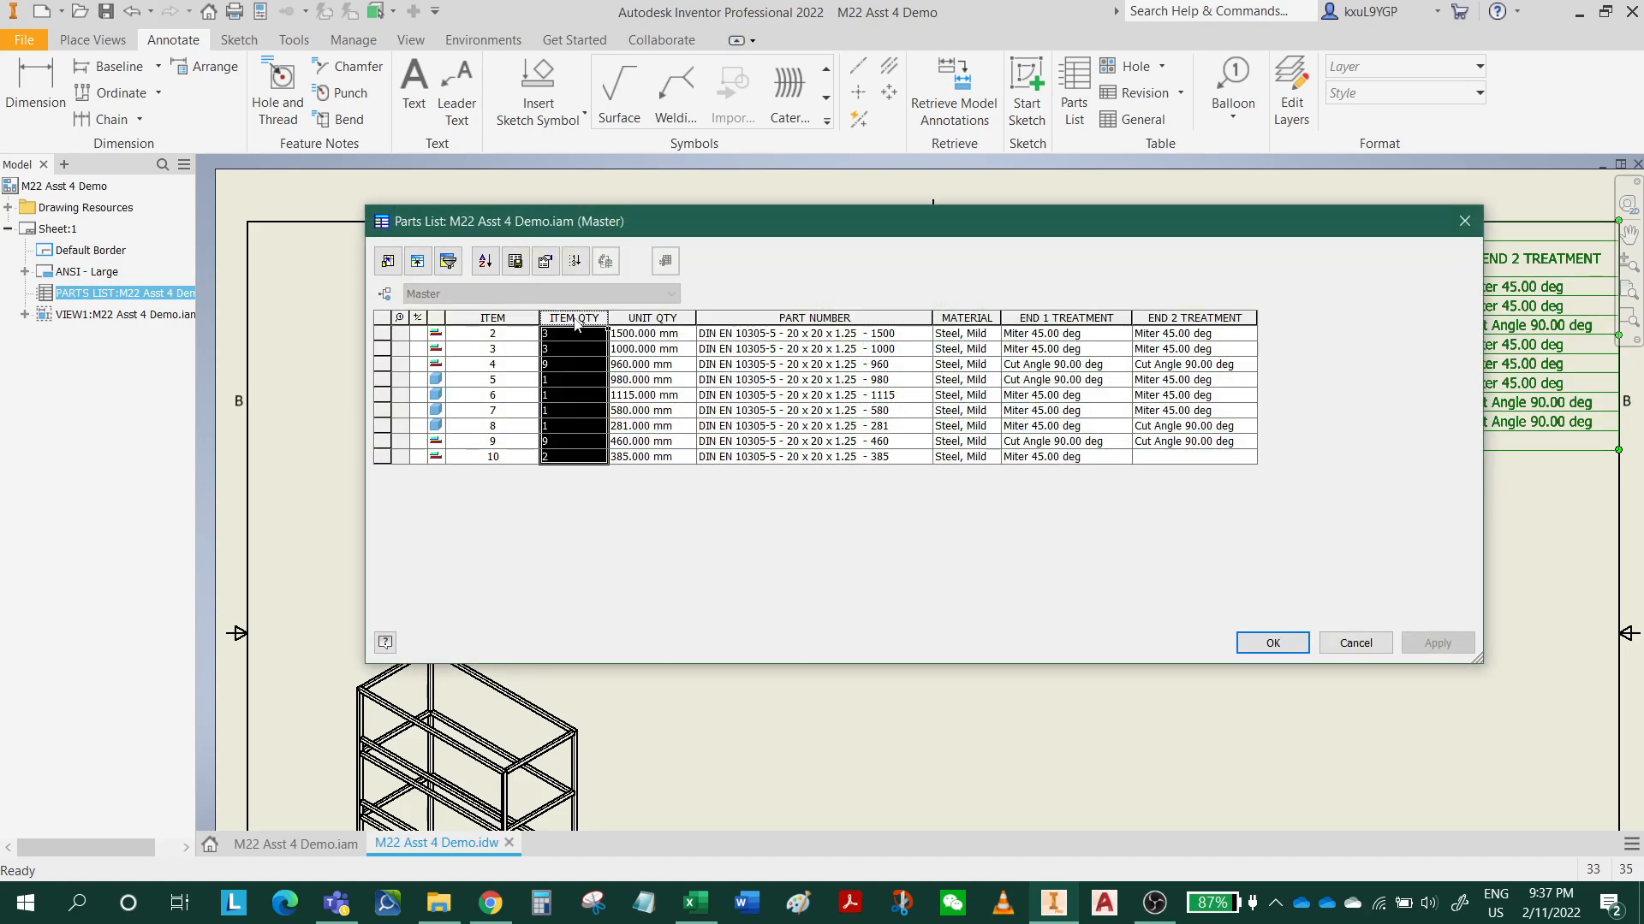
{"action": "right_click", "coordinate": [576, 324]}
{"action": "left_click", "coordinate": [675, 398]}
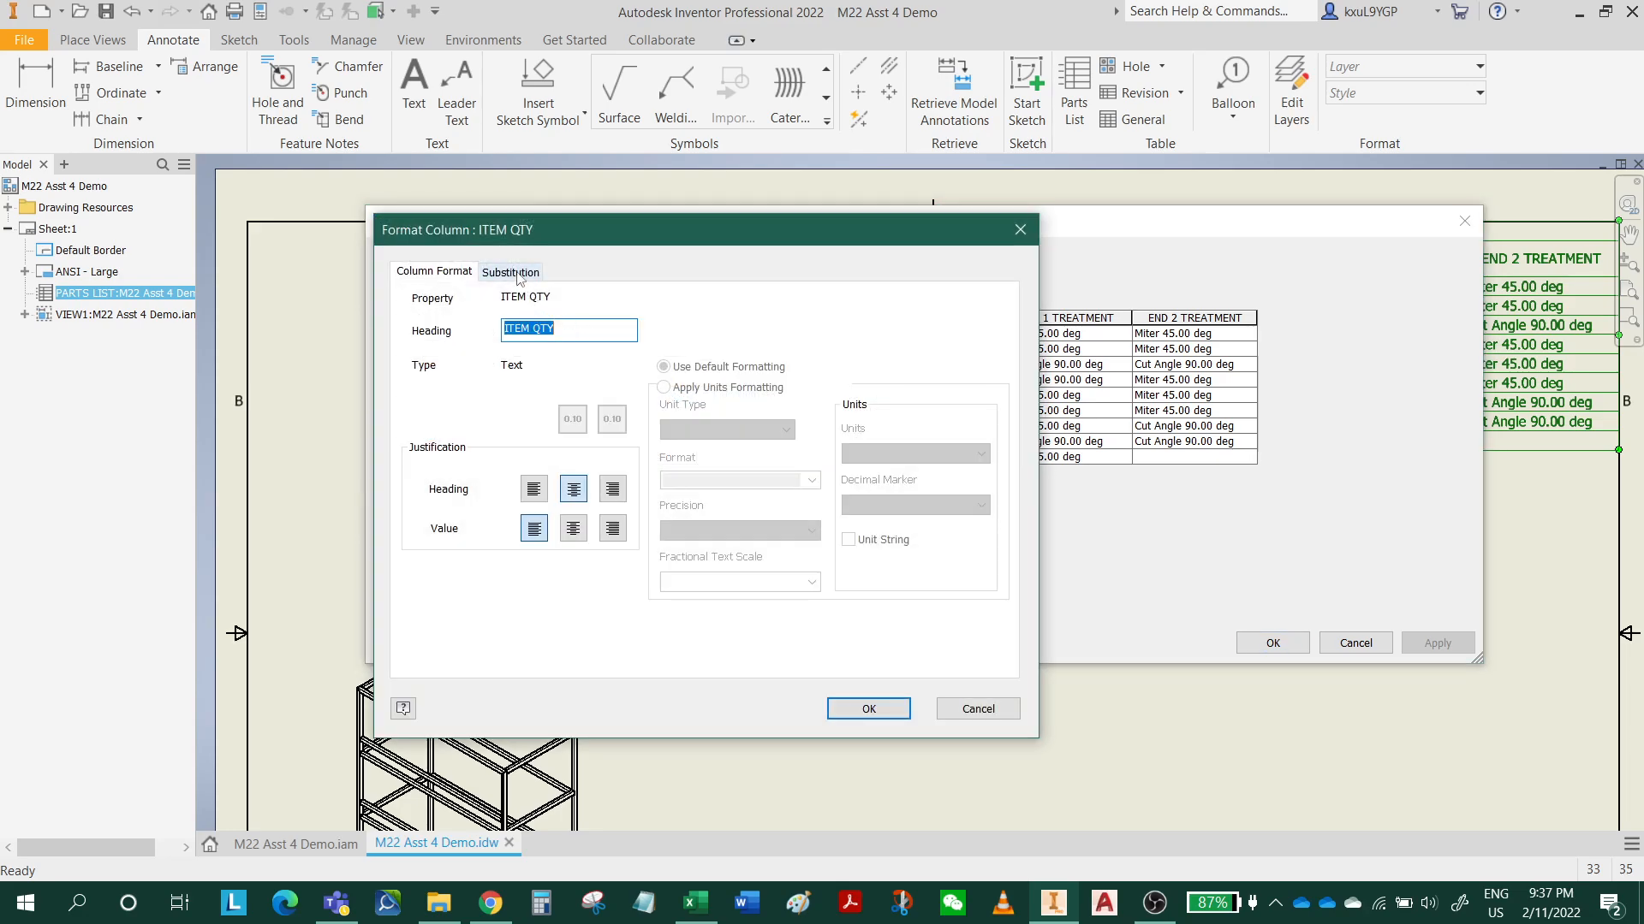
{"action": "left_click", "coordinate": [514, 272]}
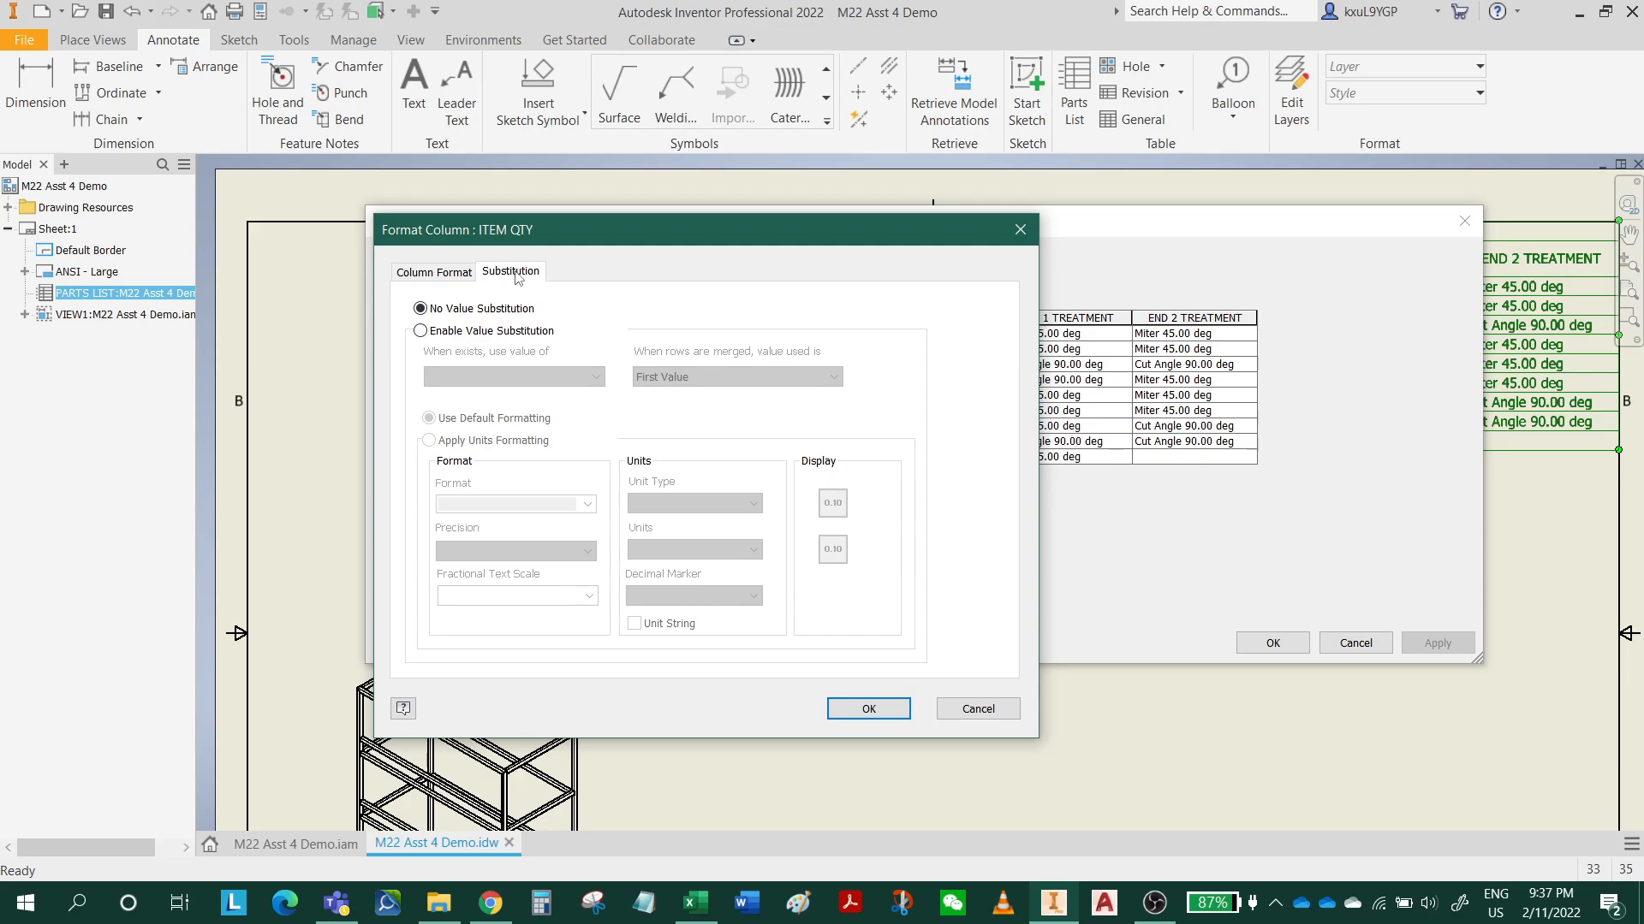
{"action": "left_click", "coordinate": [422, 332]}
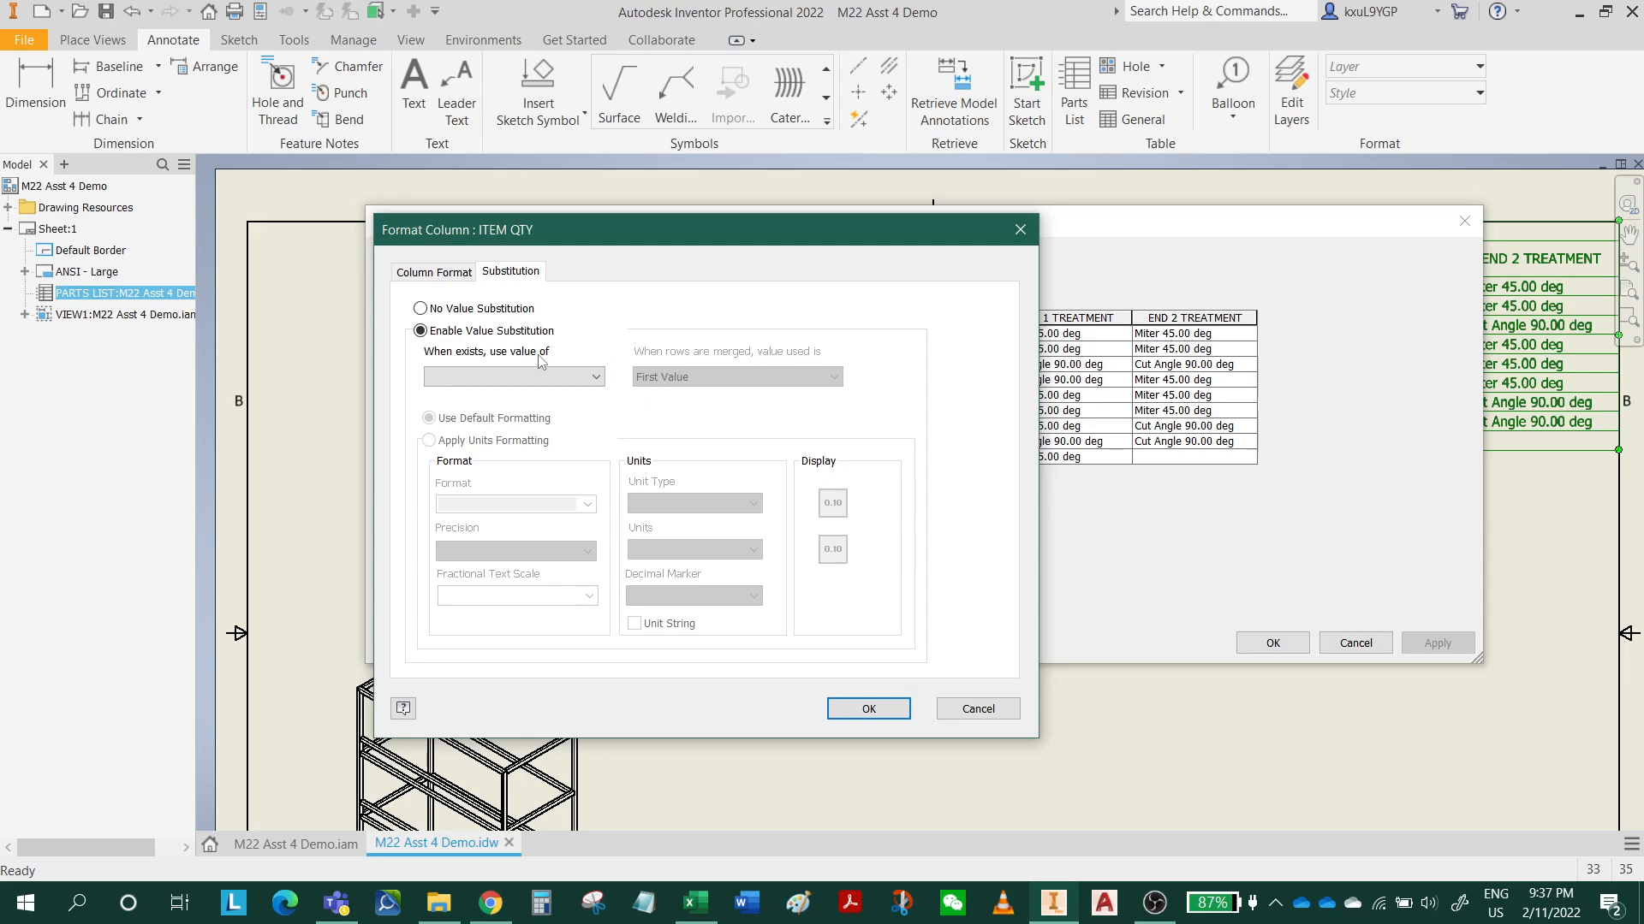
{"action": "left_click", "coordinate": [423, 309]}
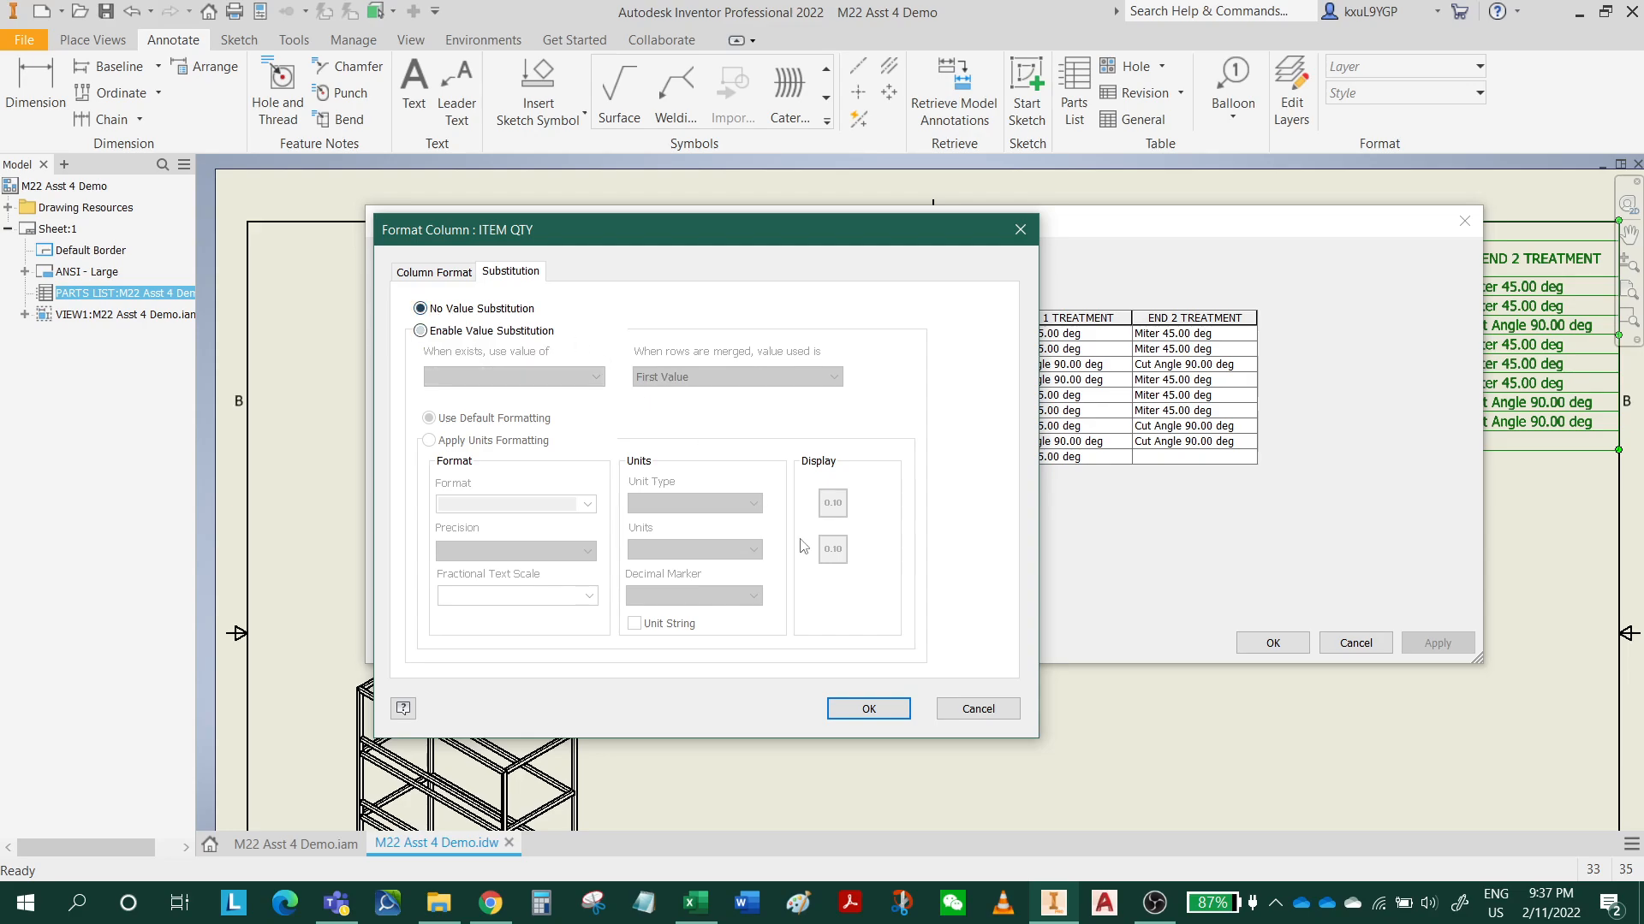
{"action": "left_click", "coordinate": [974, 721]}
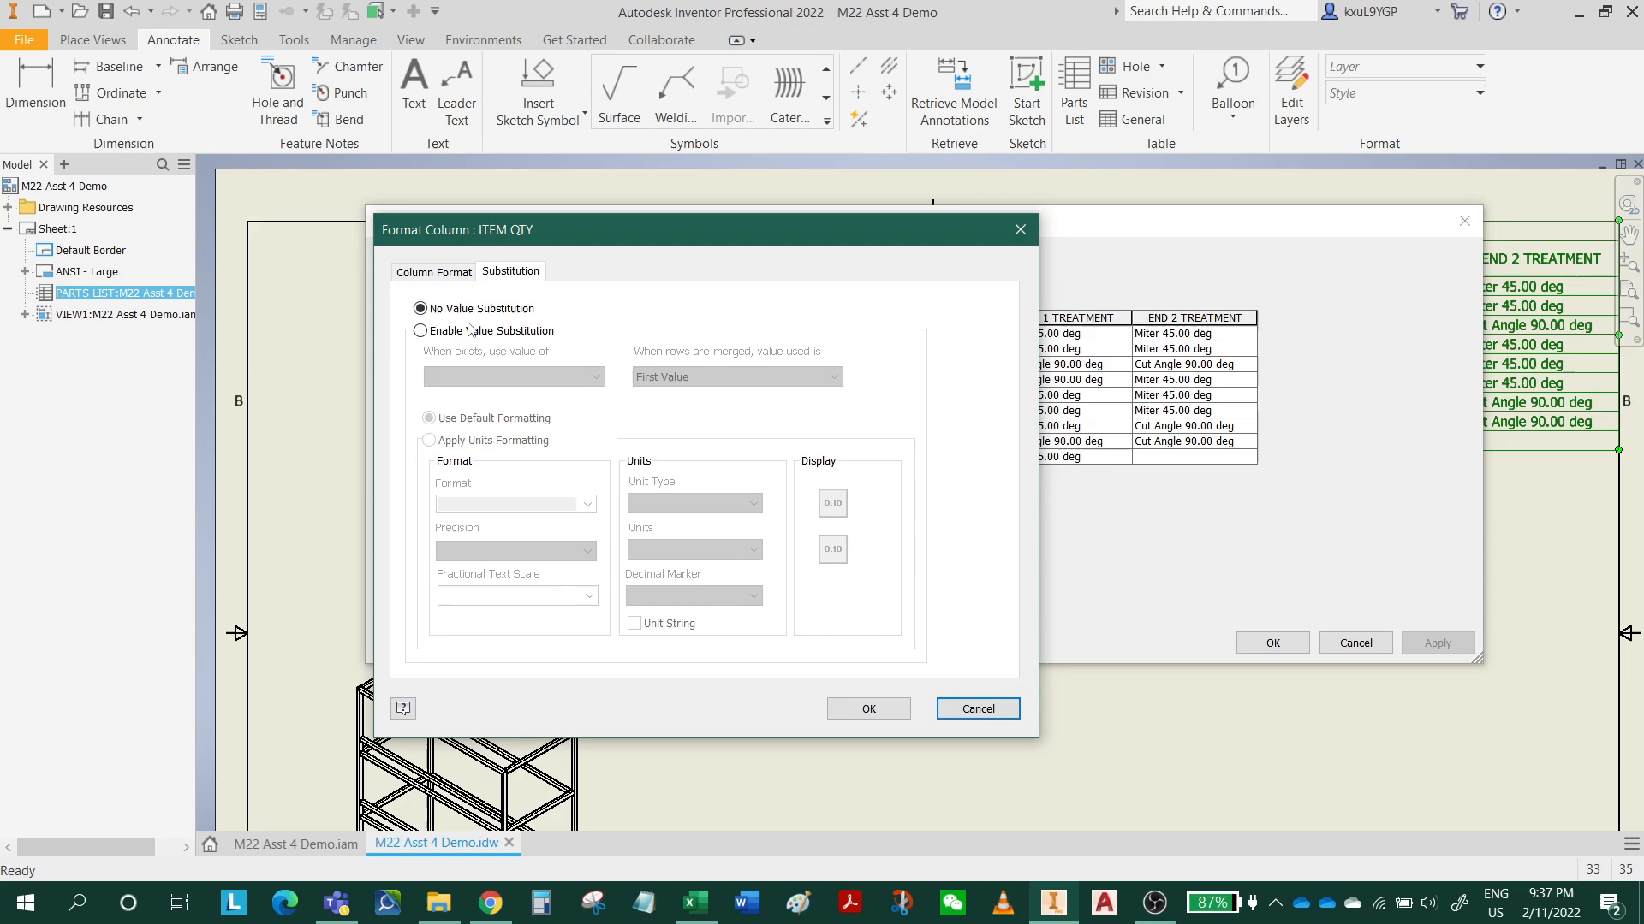
{"action": "left_click", "coordinate": [434, 271]}
{"action": "left_click", "coordinate": [946, 709]}
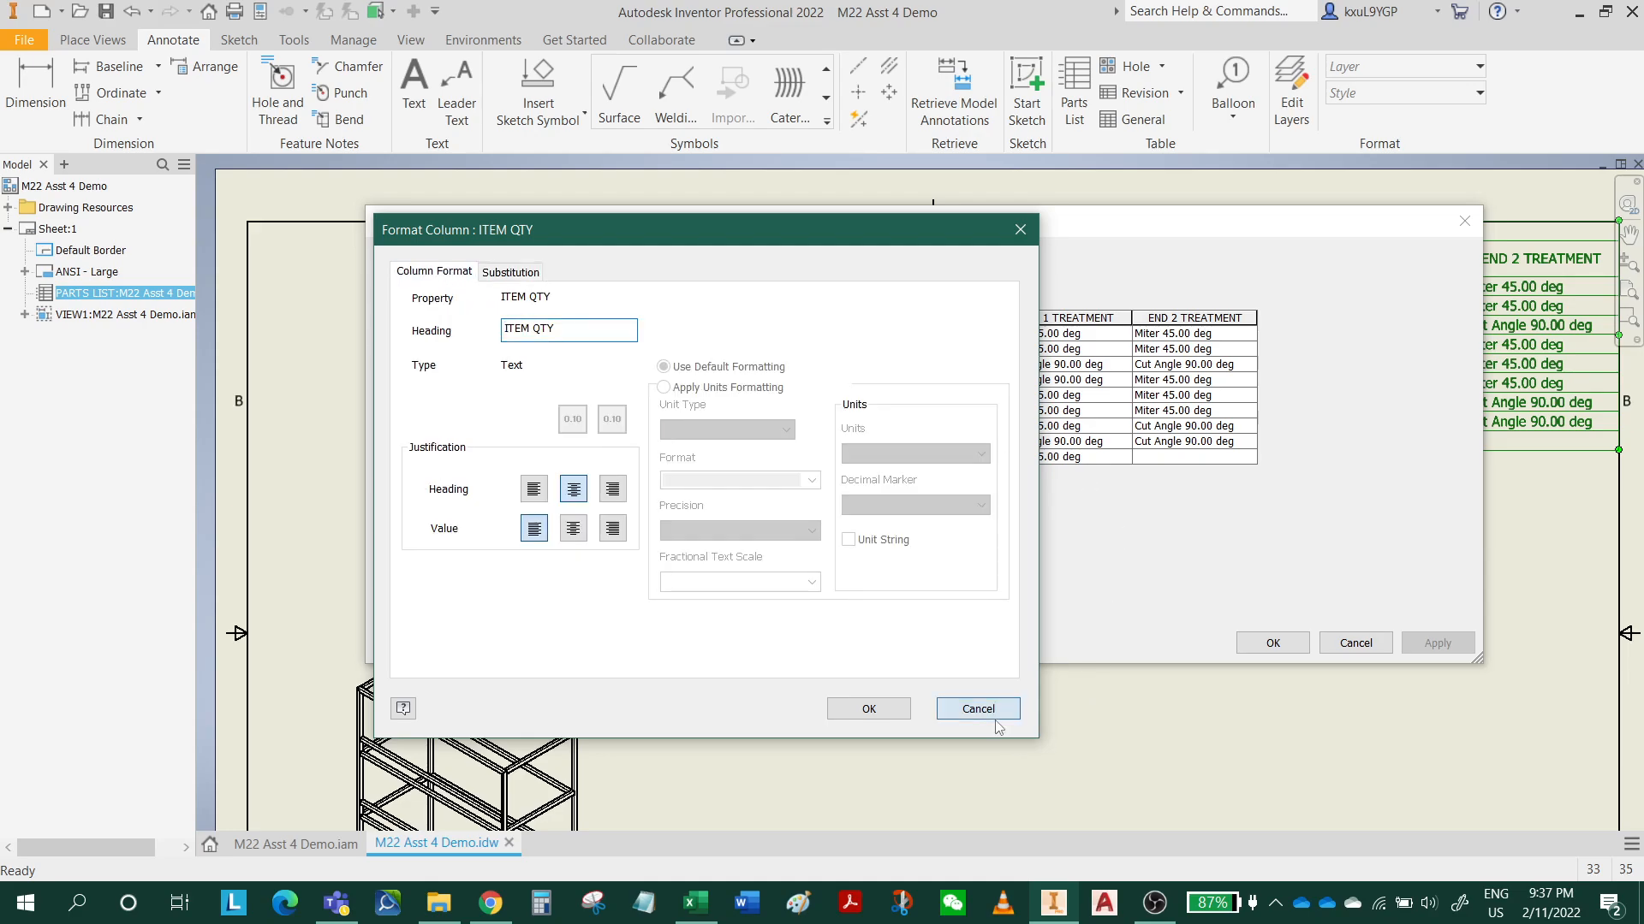
Step: Apply units formatting with precision 0 to the UNIT QTY column and accept the parts list edits
{"action": "left_click", "coordinate": [656, 319]}
{"action": "right_click", "coordinate": [656, 319]}
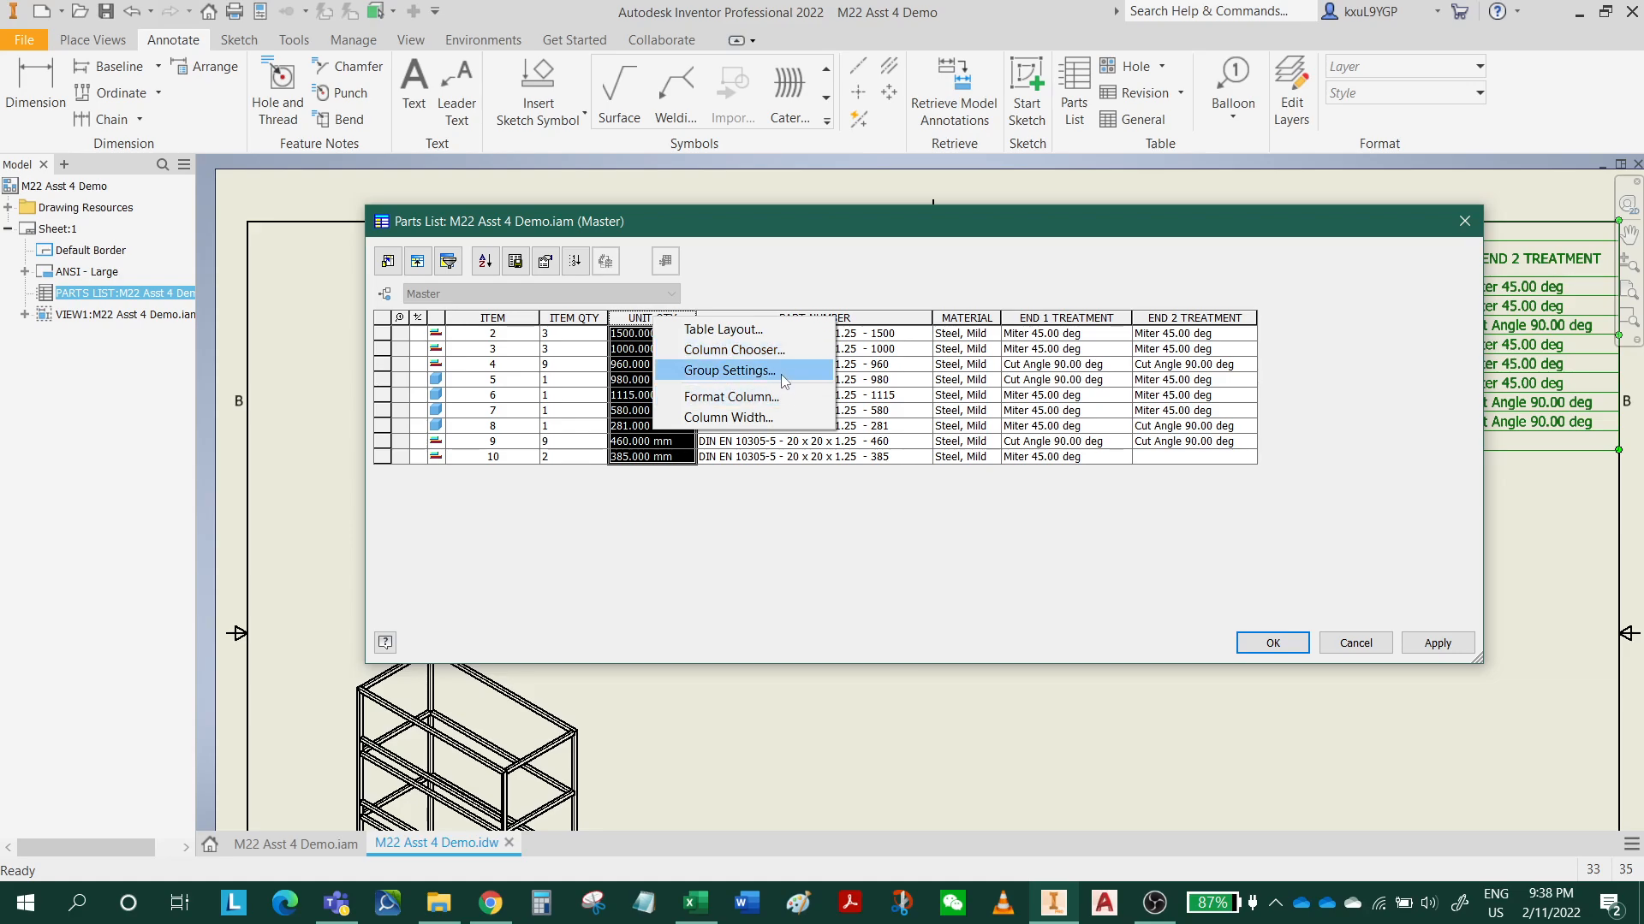
{"action": "left_click", "coordinate": [782, 395]}
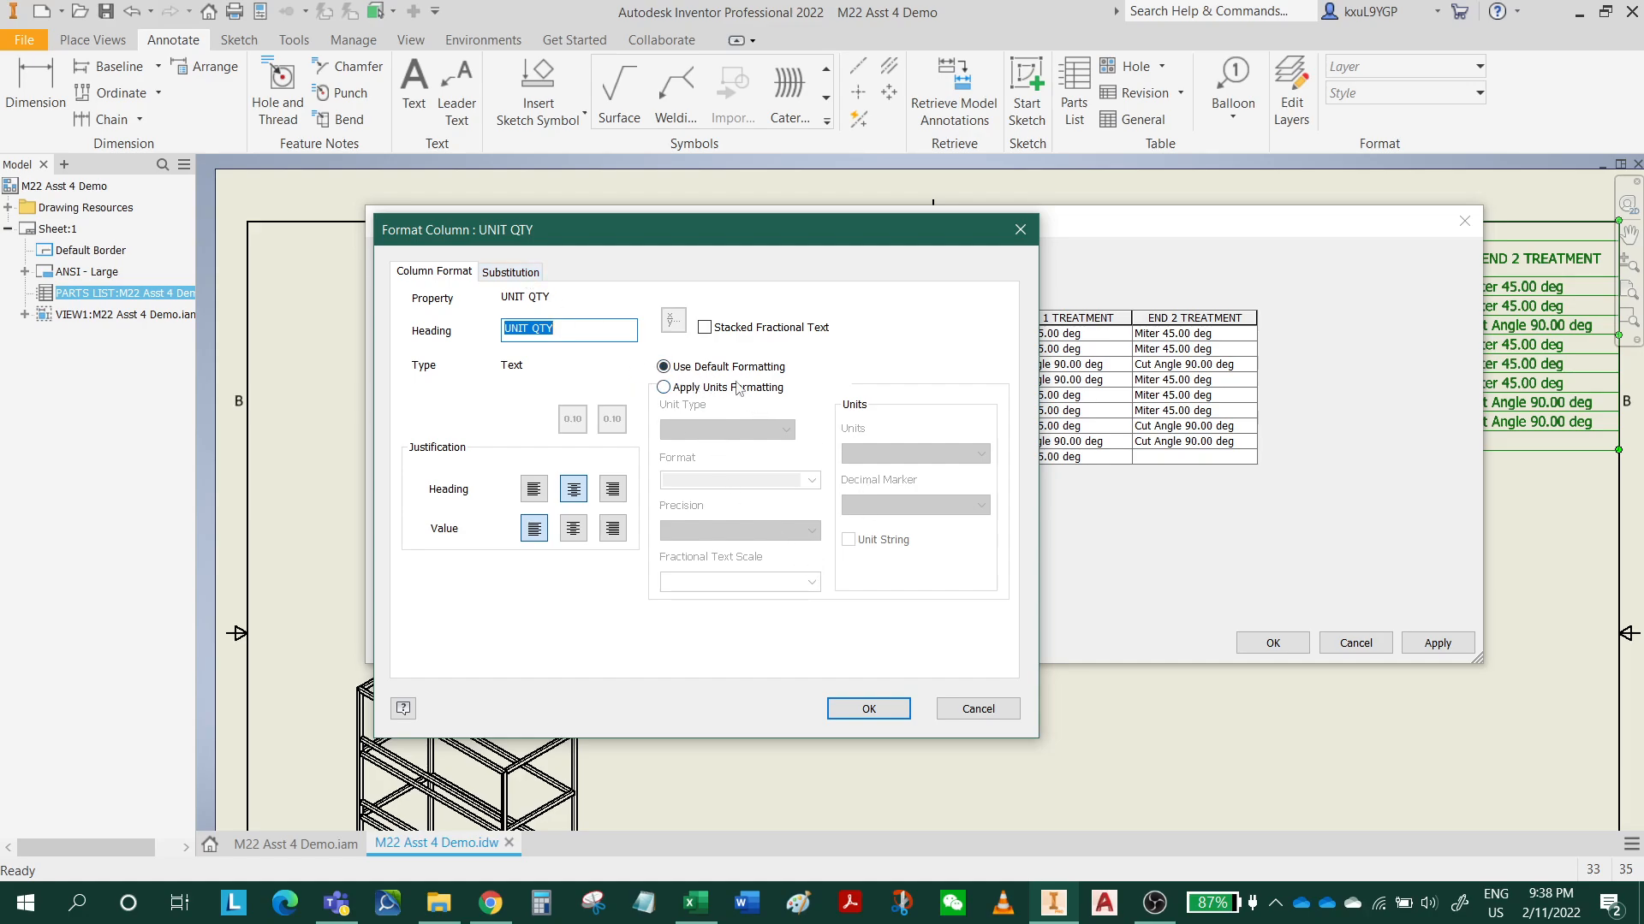
{"action": "left_click", "coordinate": [664, 388]}
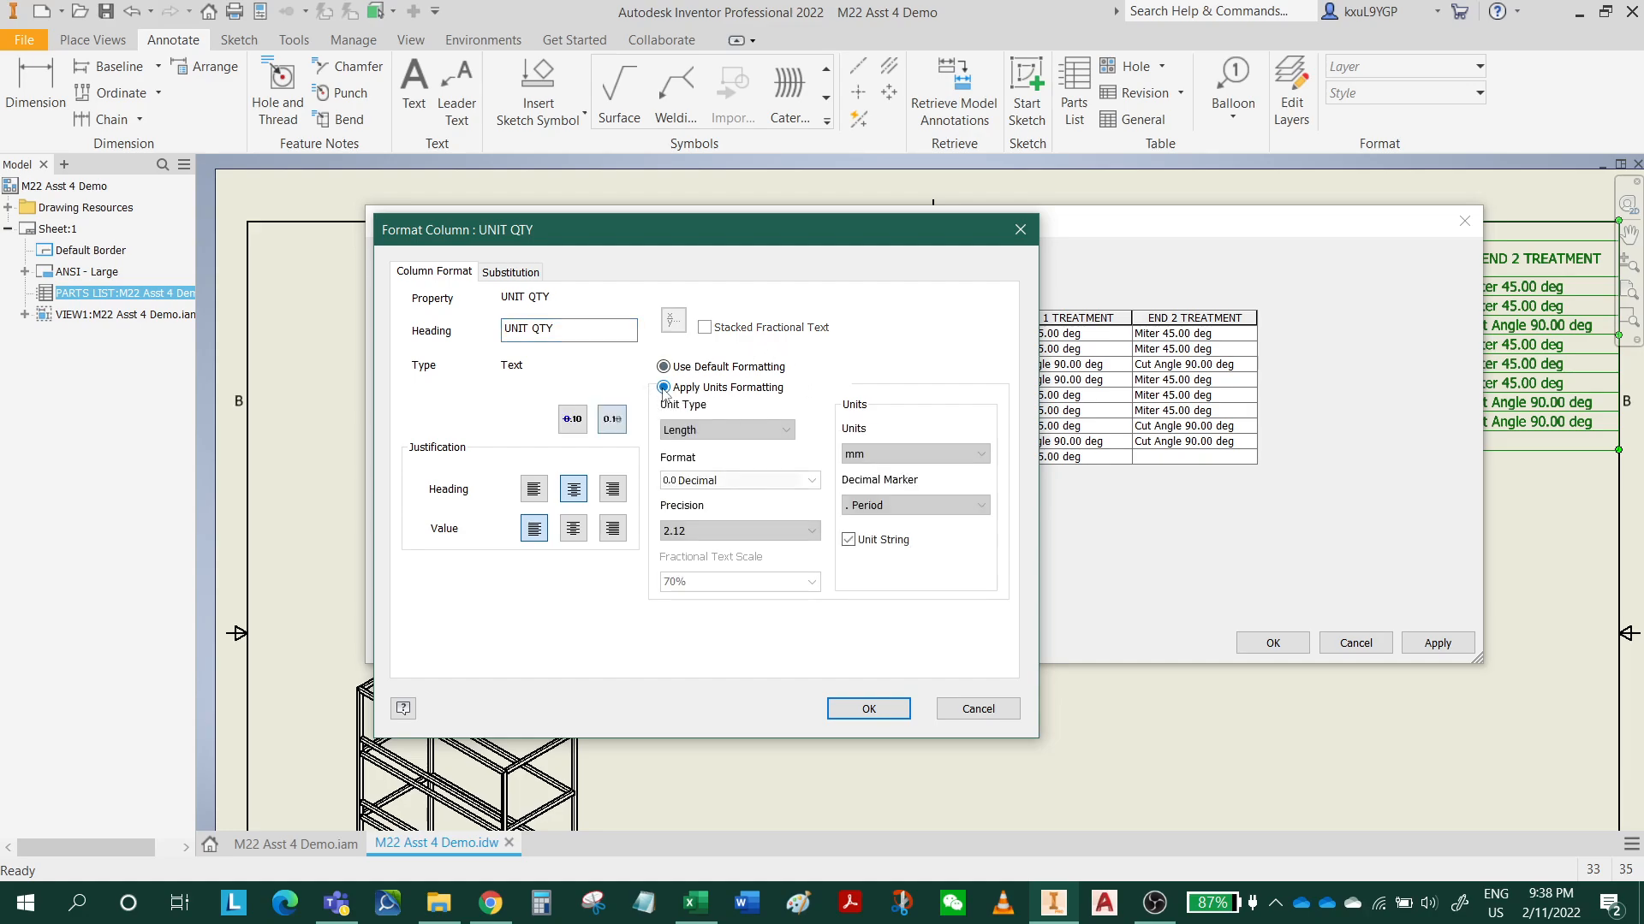
{"action": "left_click", "coordinate": [700, 532]}
{"action": "left_click", "coordinate": [688, 550]}
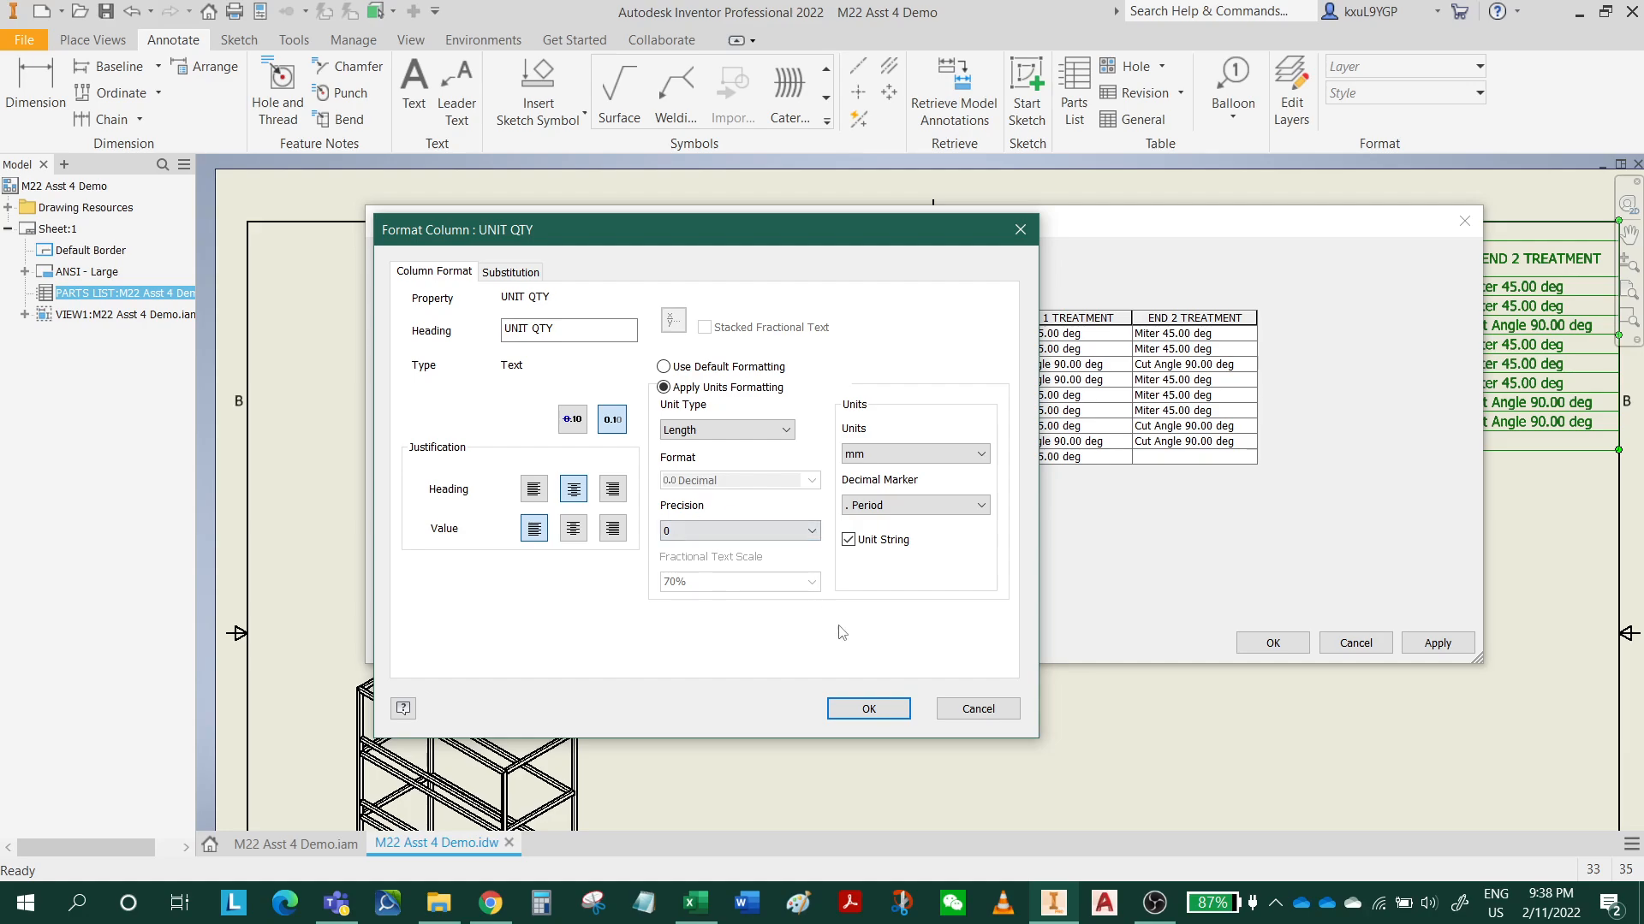
{"action": "left_click", "coordinate": [866, 711]}
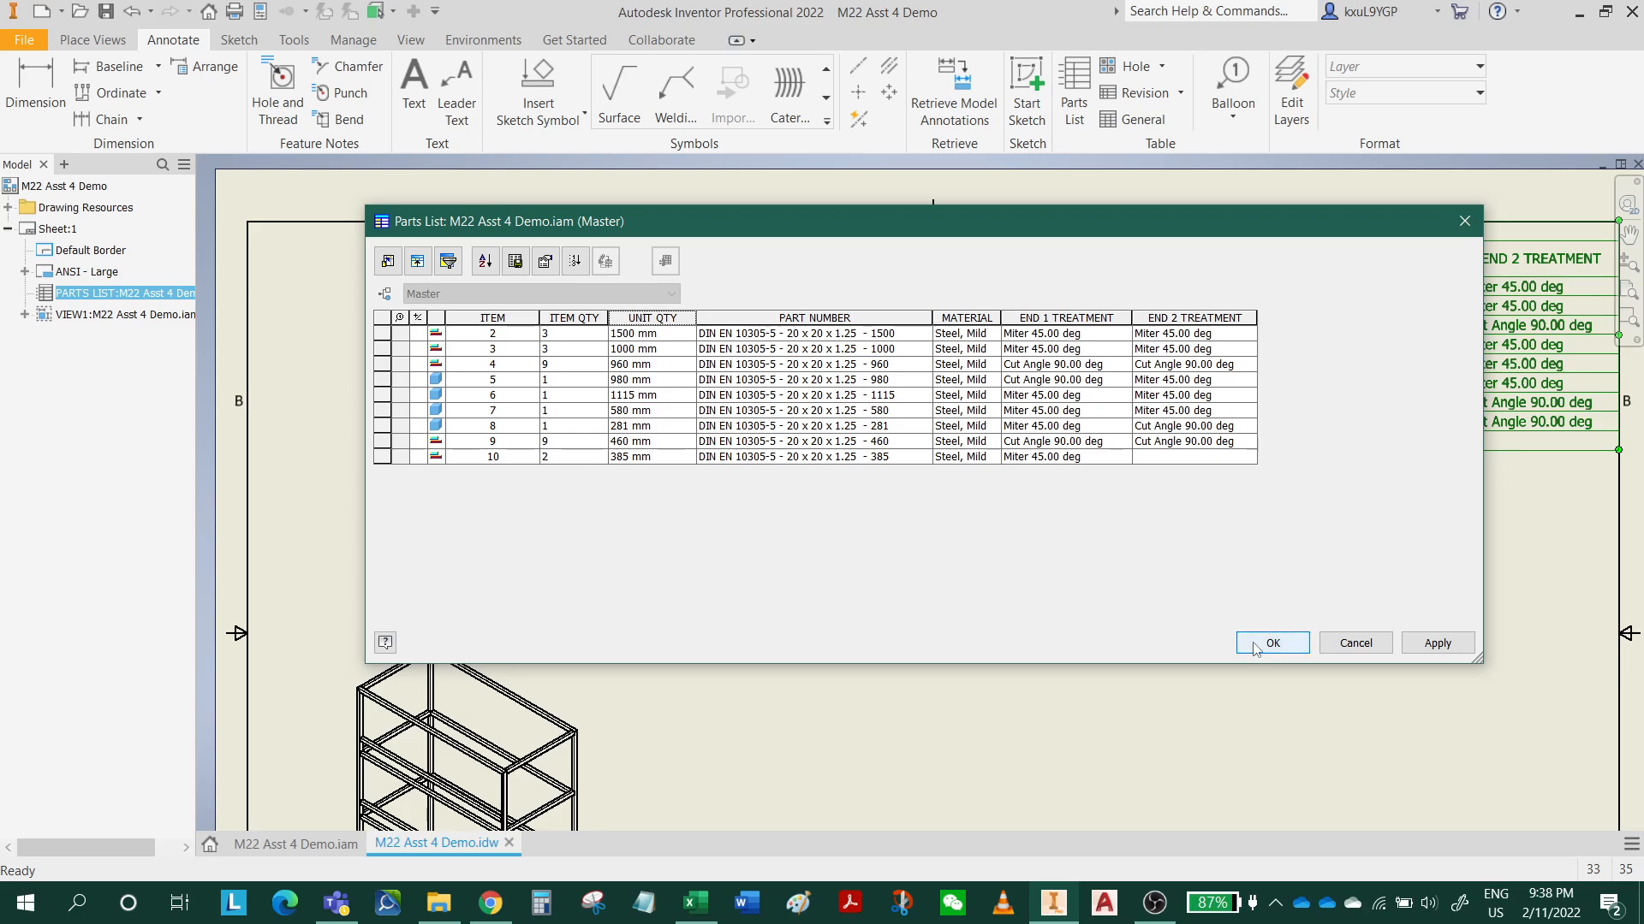
{"action": "left_click", "coordinate": [1281, 647]}
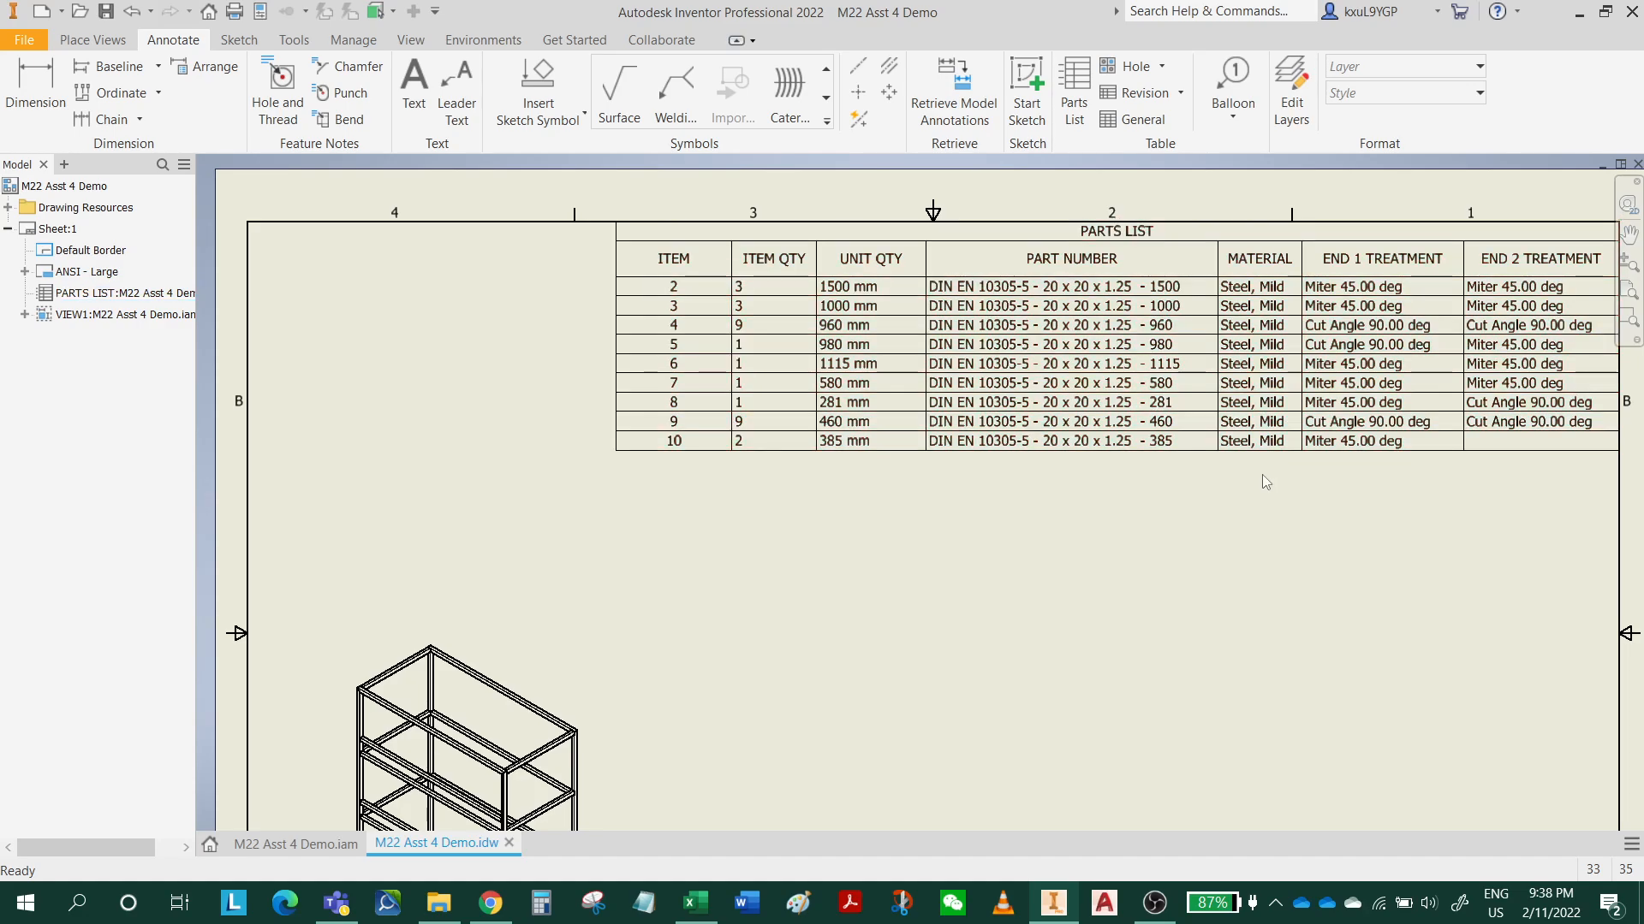
Step: Save the drawing and its dependents, accepting the excluded dependents
{"action": "left_click", "coordinate": [106, 11]}
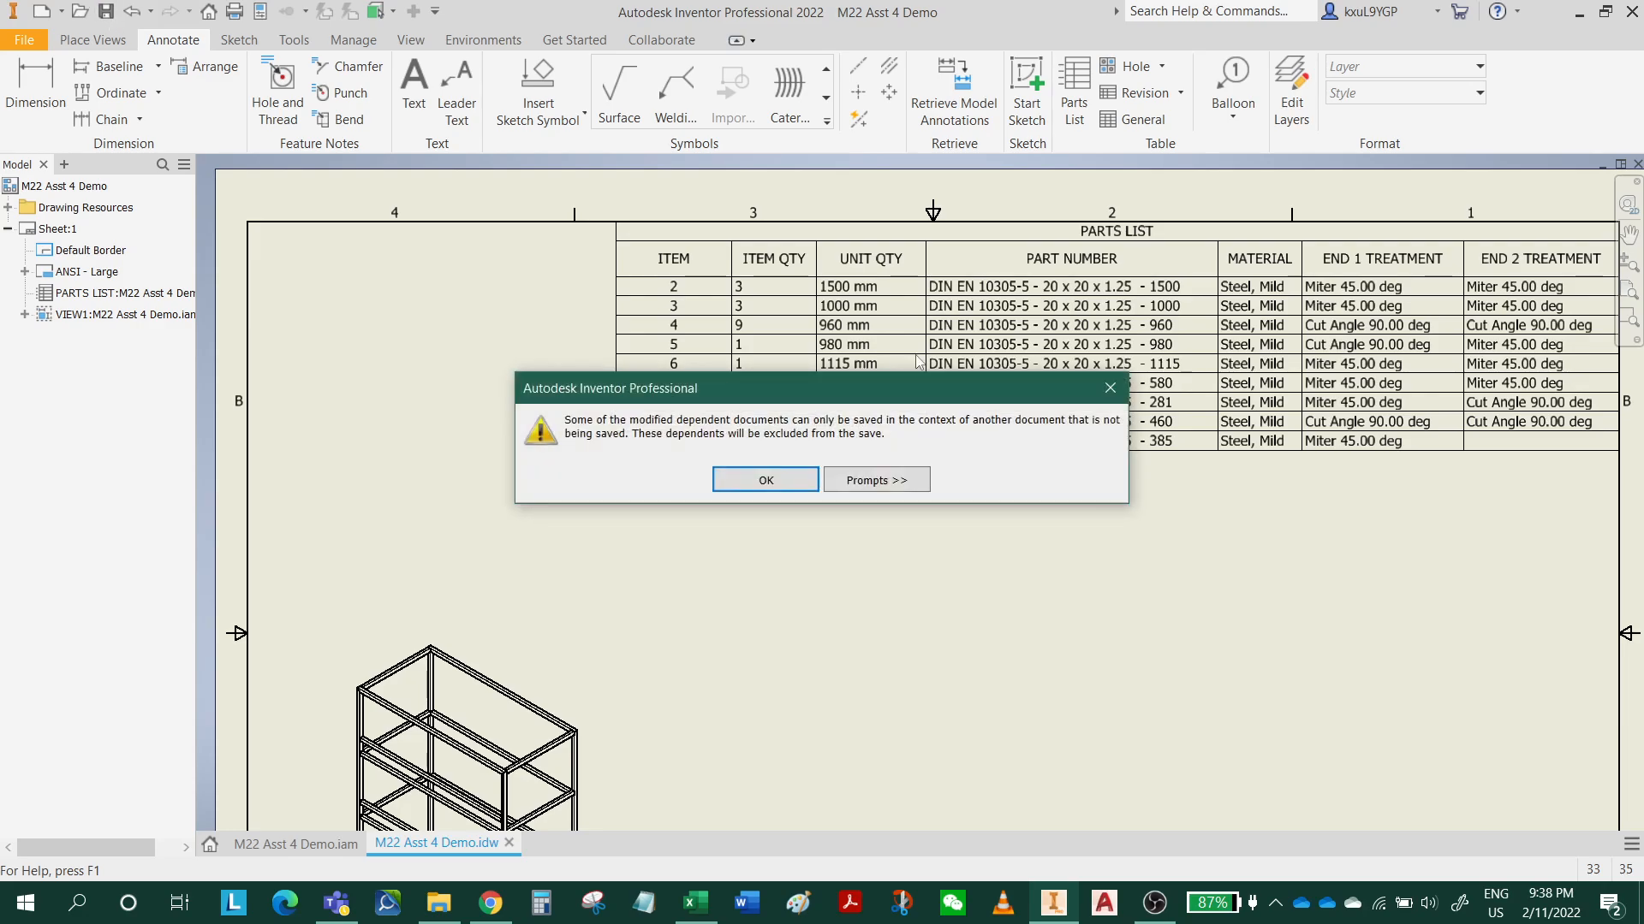
{"action": "left_click", "coordinate": [767, 484]}
{"action": "left_click", "coordinate": [1034, 286]}
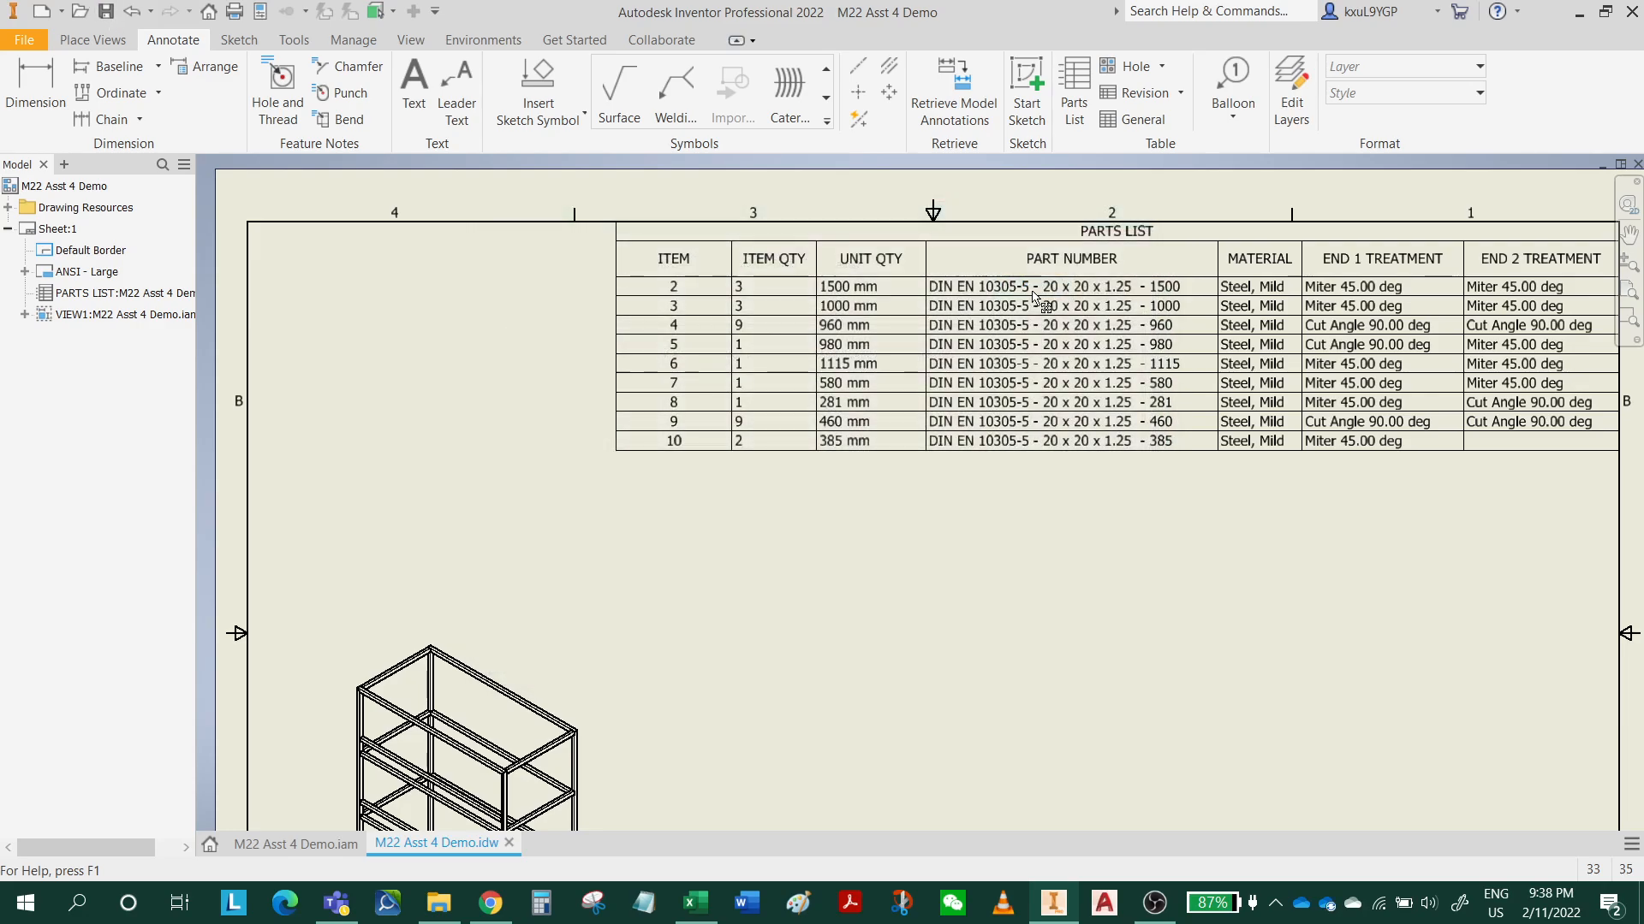
Step: Place a second parts list from the frame view against the sheet's right border, below the first parts list
{"action": "mouse_move", "coordinate": [1218, 546]}
{"action": "middle_mouse_down"}
{"action": "mouse_move", "coordinate": [1075, 547]}
{"action": "mouse_move", "coordinate": [1095, 542]}
{"action": "middle_mouse_up"}
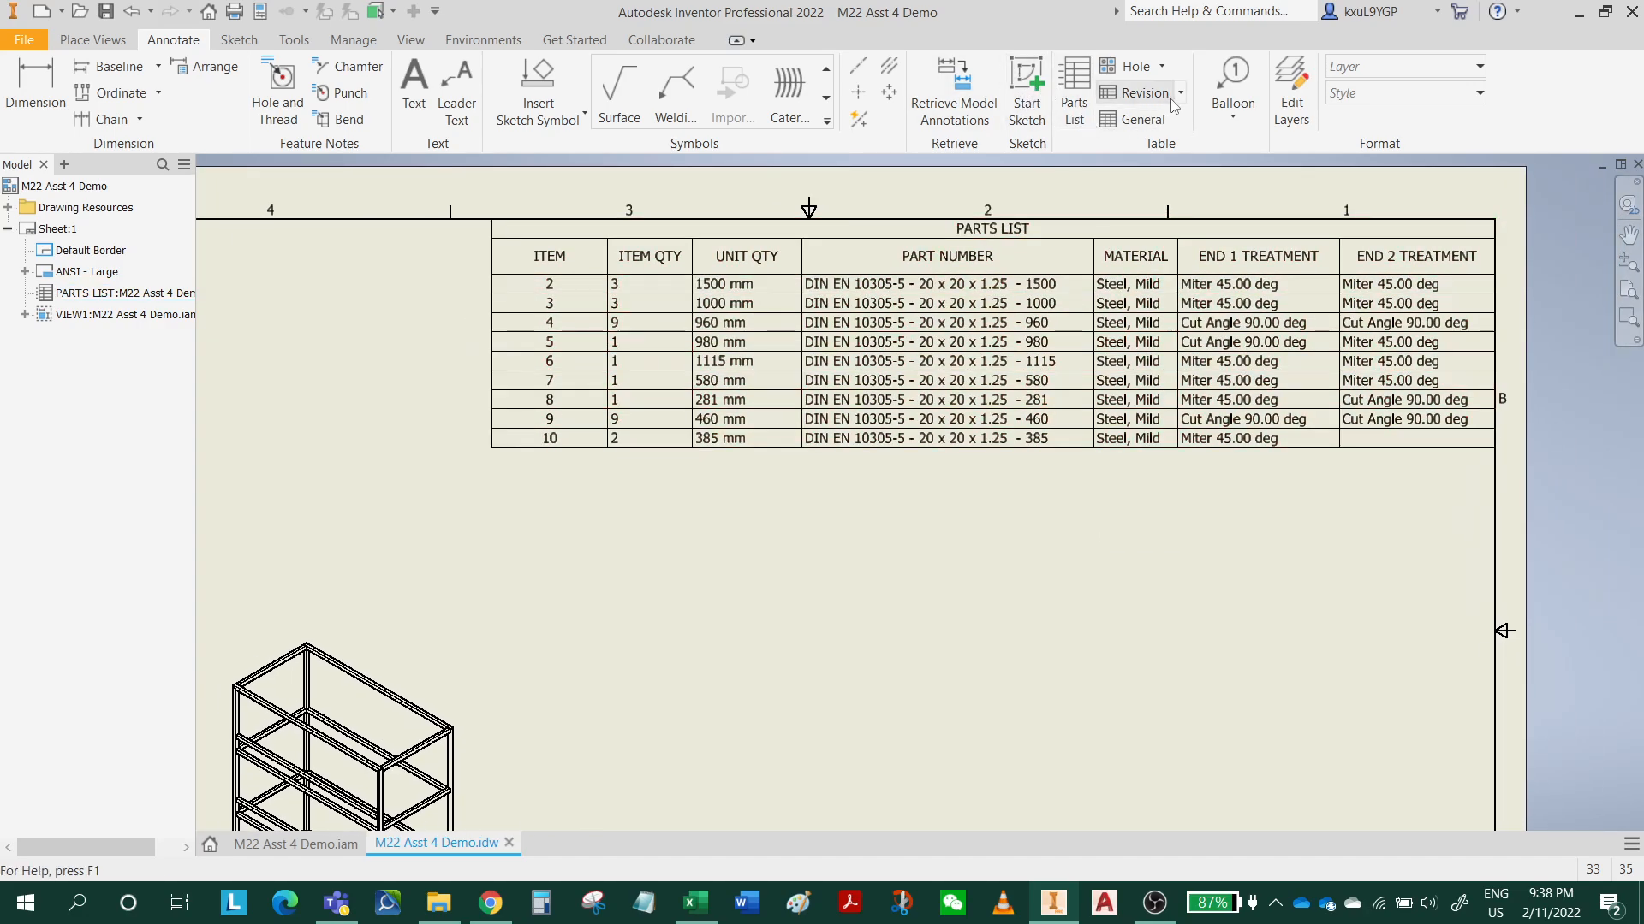
{"action": "left_click", "coordinate": [1075, 94]}
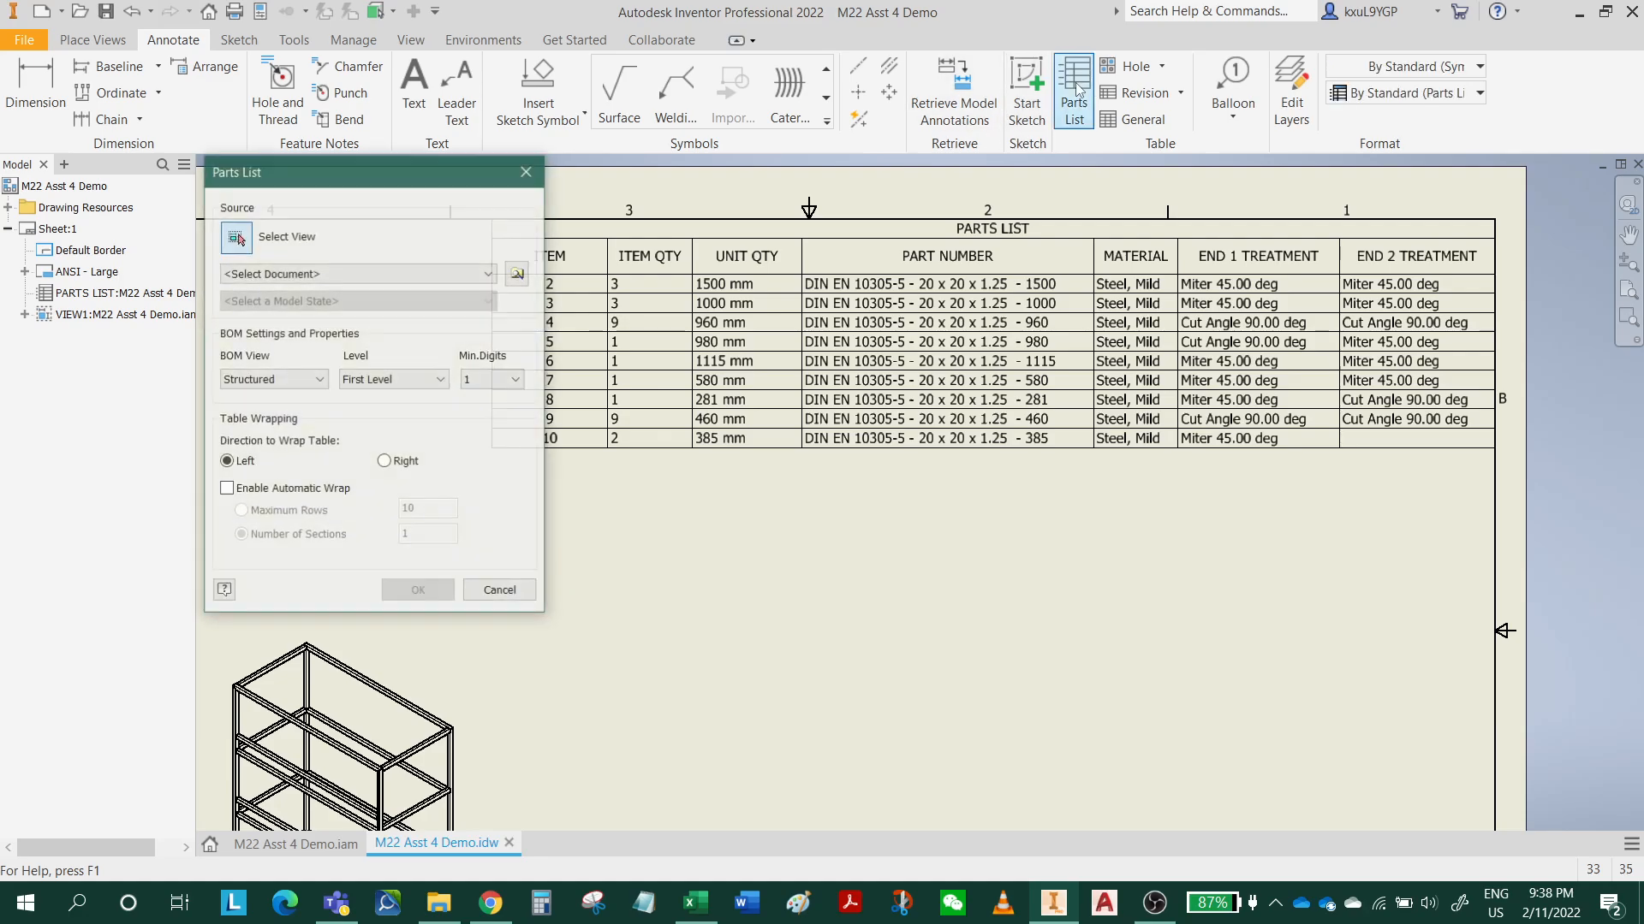
{"action": "left_click", "coordinate": [425, 686]}
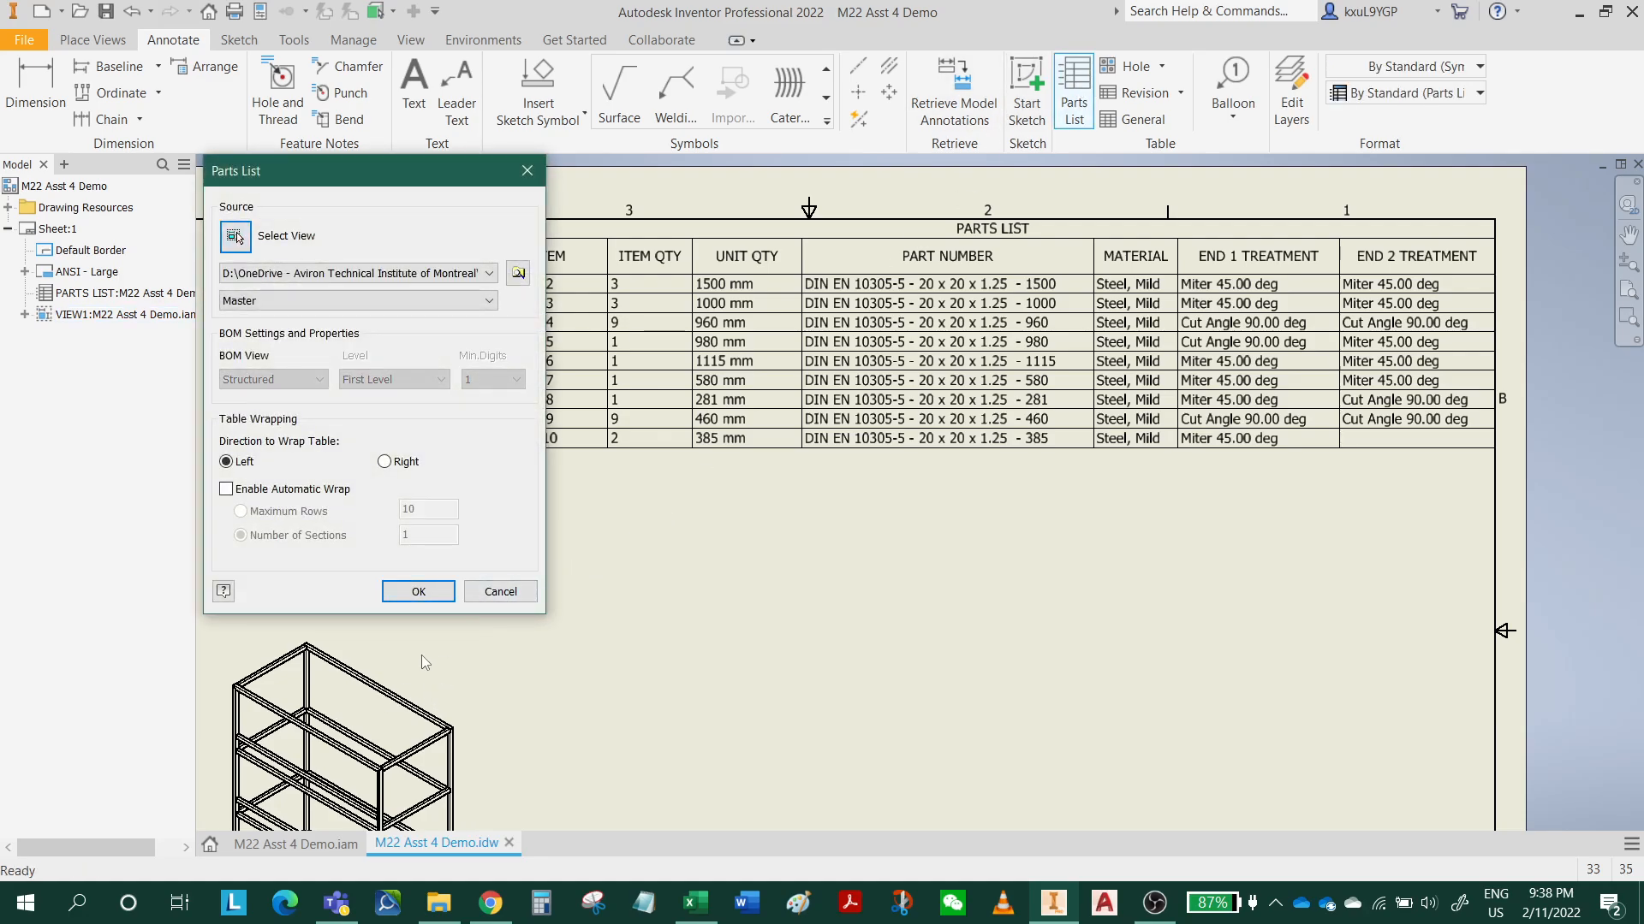
{"action": "left_click", "coordinate": [418, 592]}
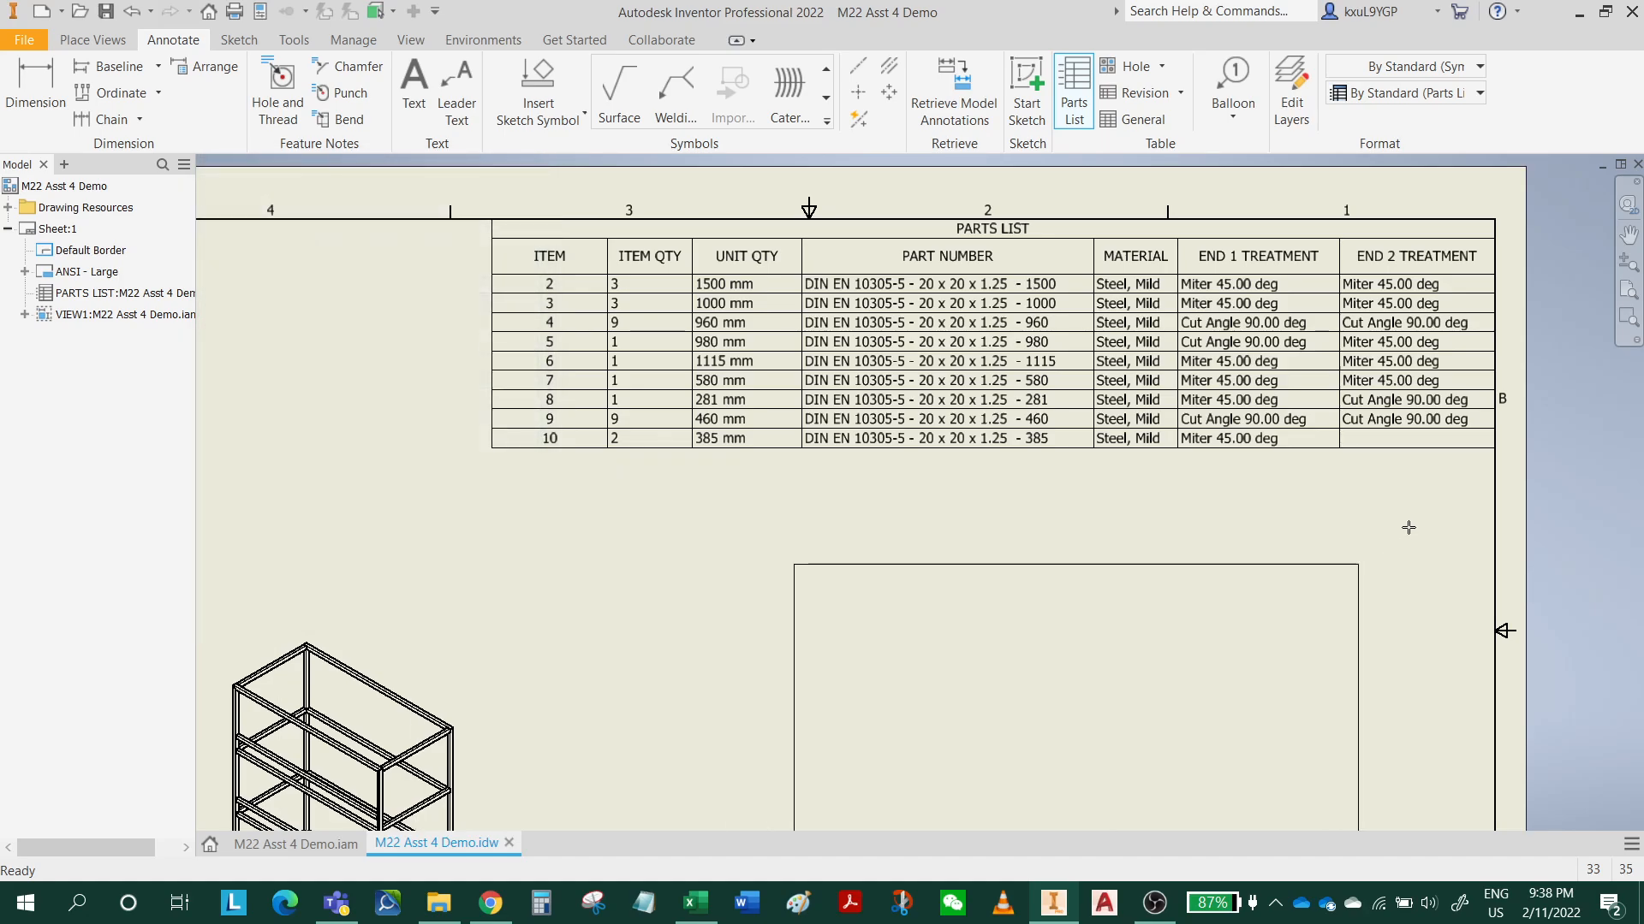
{"action": "left_click", "coordinate": [1495, 506]}
Step: Widen the DESCRIPTION column of the second parts list so each description fits on one line
{"action": "middle_click_drag", "start_coordinate": [1114, 587], "coordinate": [1119, 408]}
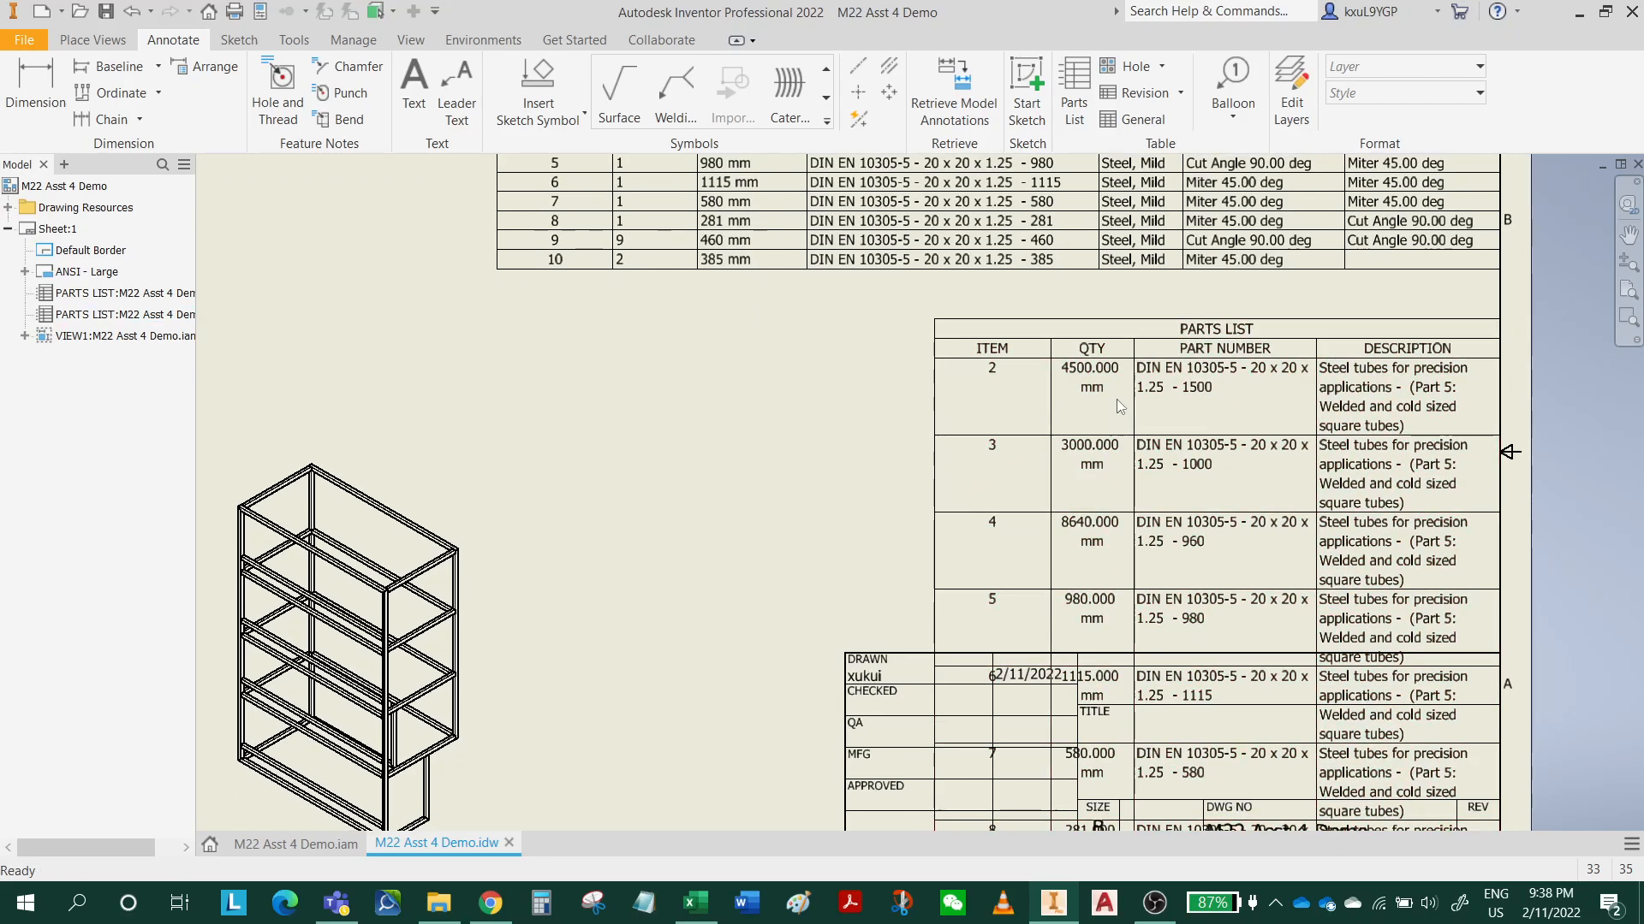
{"action": "left_click", "coordinate": [1040, 404]}
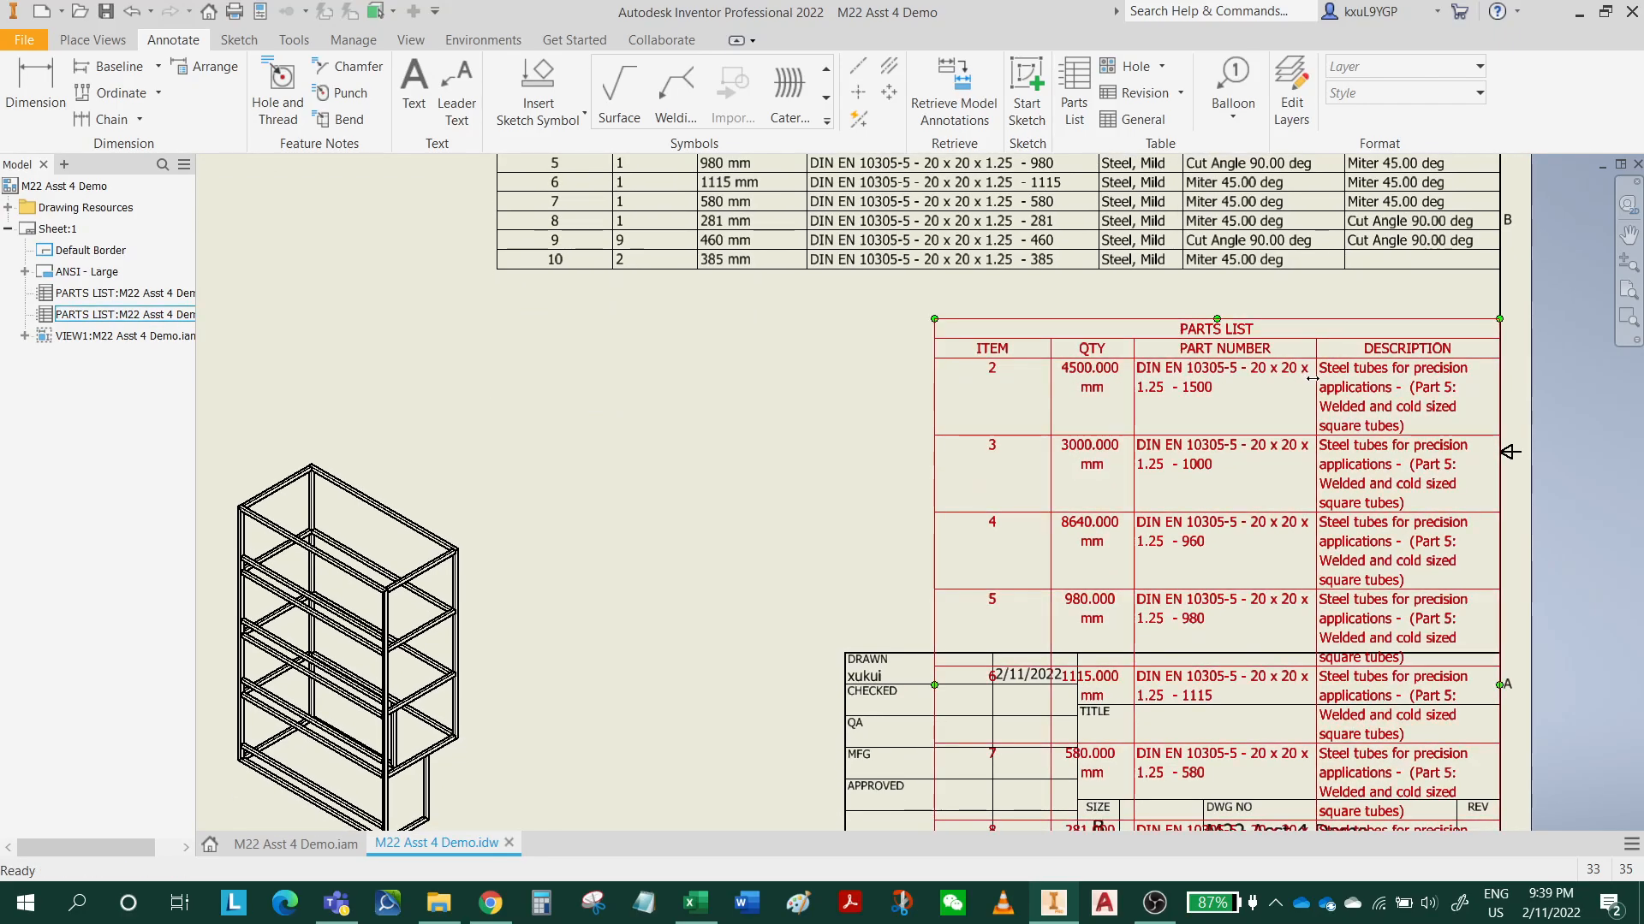
{"action": "left_click_drag", "start_coordinate": [1312, 378], "coordinate": [944, 385]}
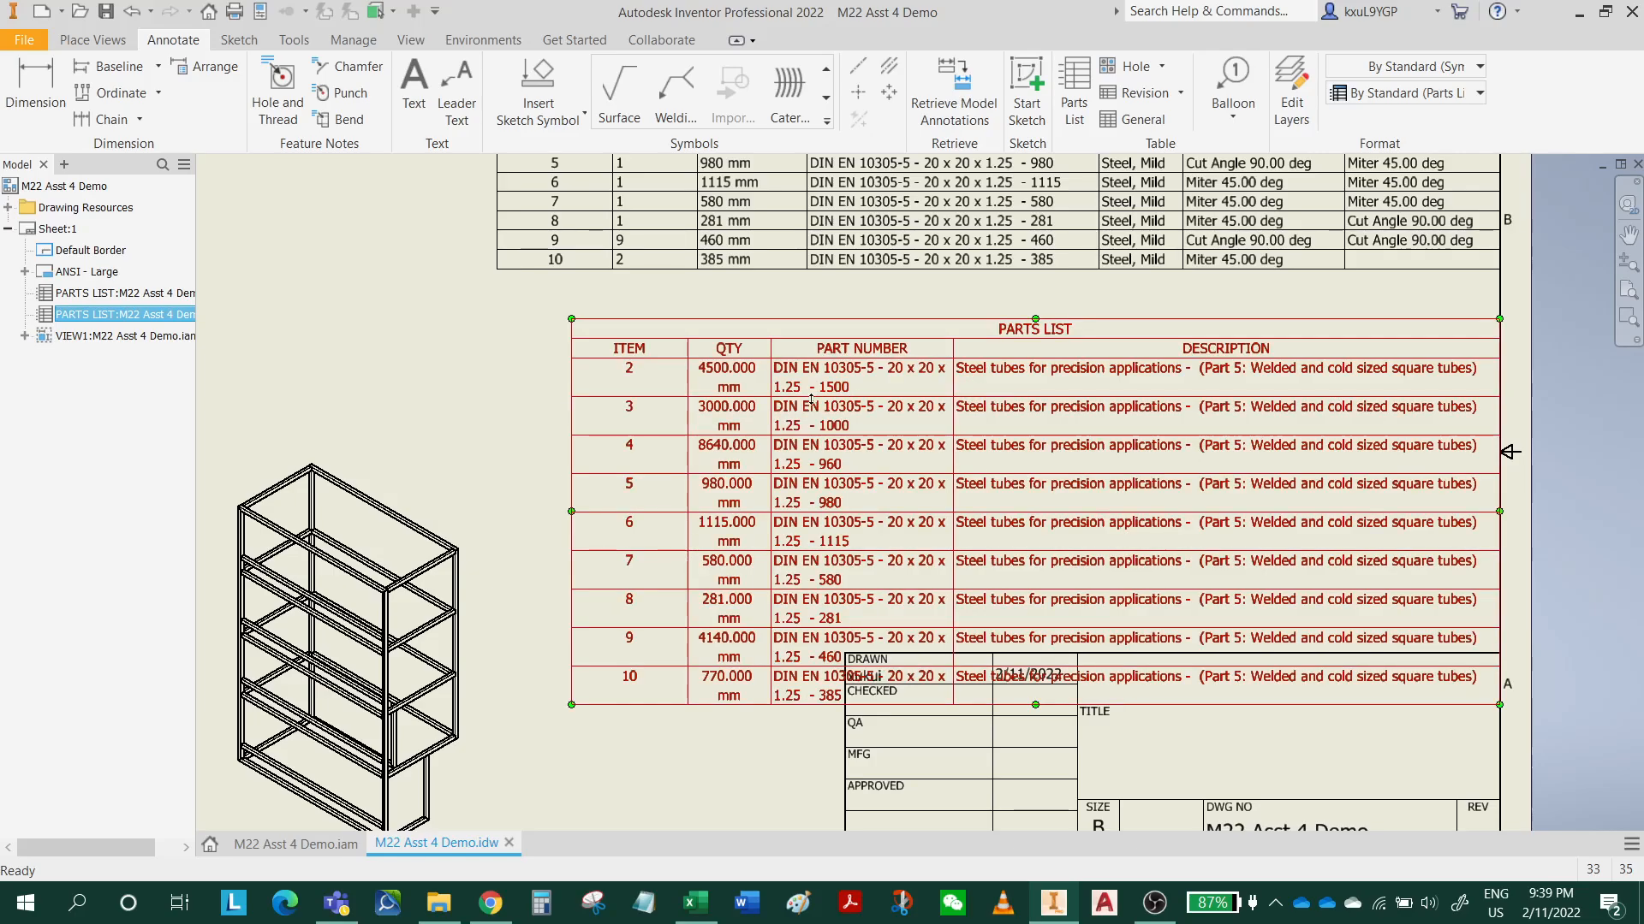
{"action": "key", "text": "Escape"}
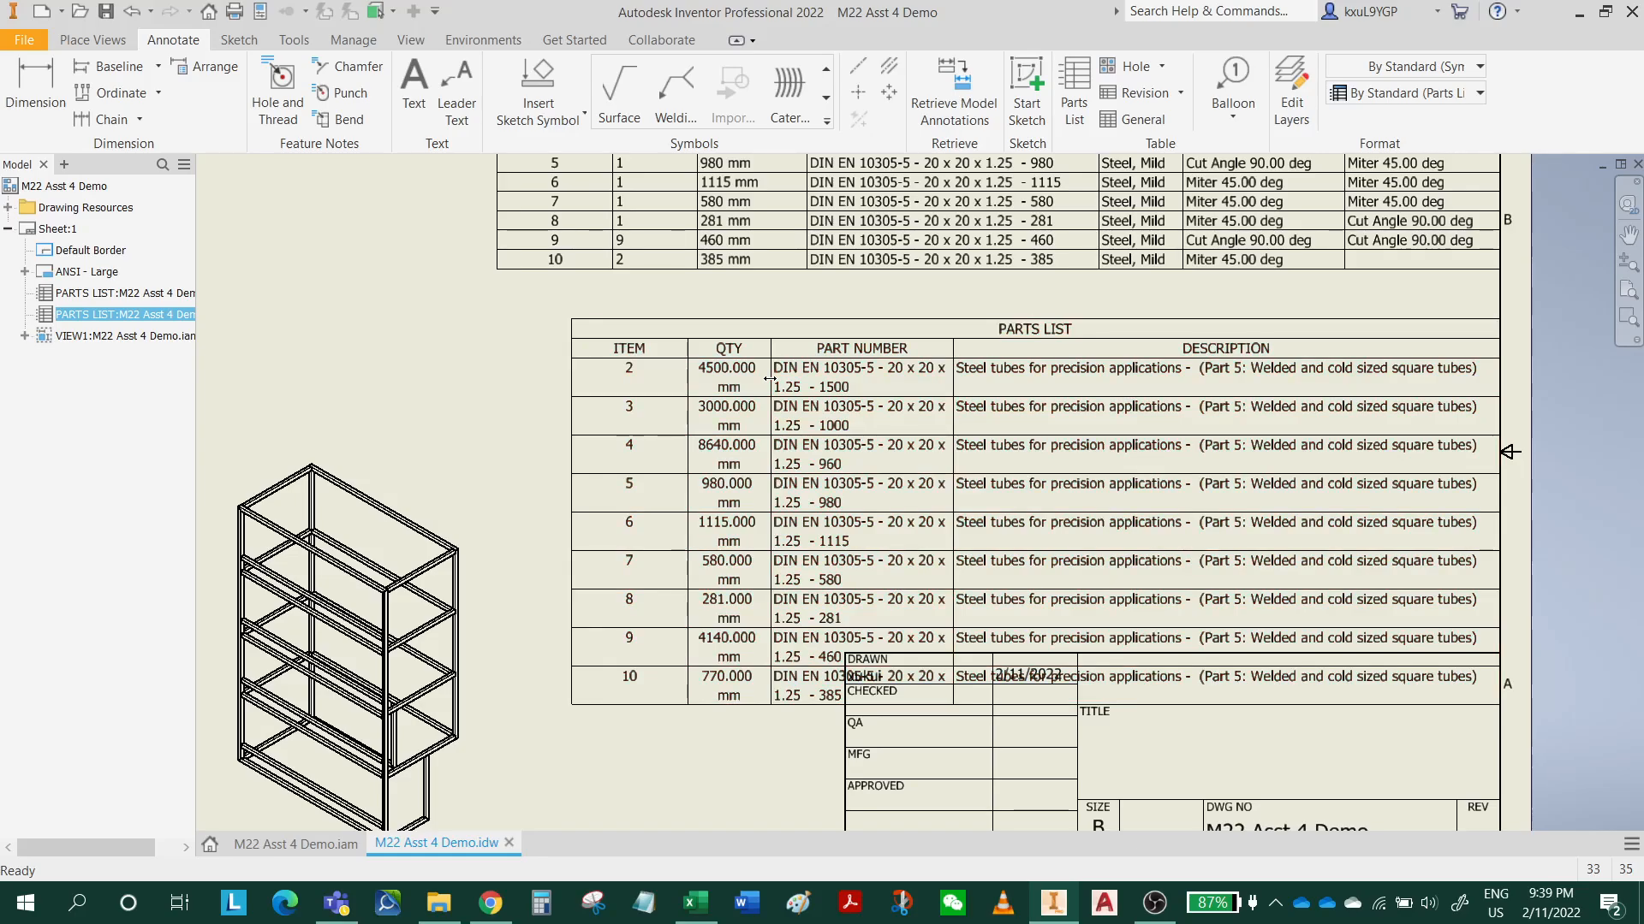
Step: Open the second parts list for editing and remove the ITEM property from its selected columns
{"action": "left_click", "coordinate": [644, 355]}
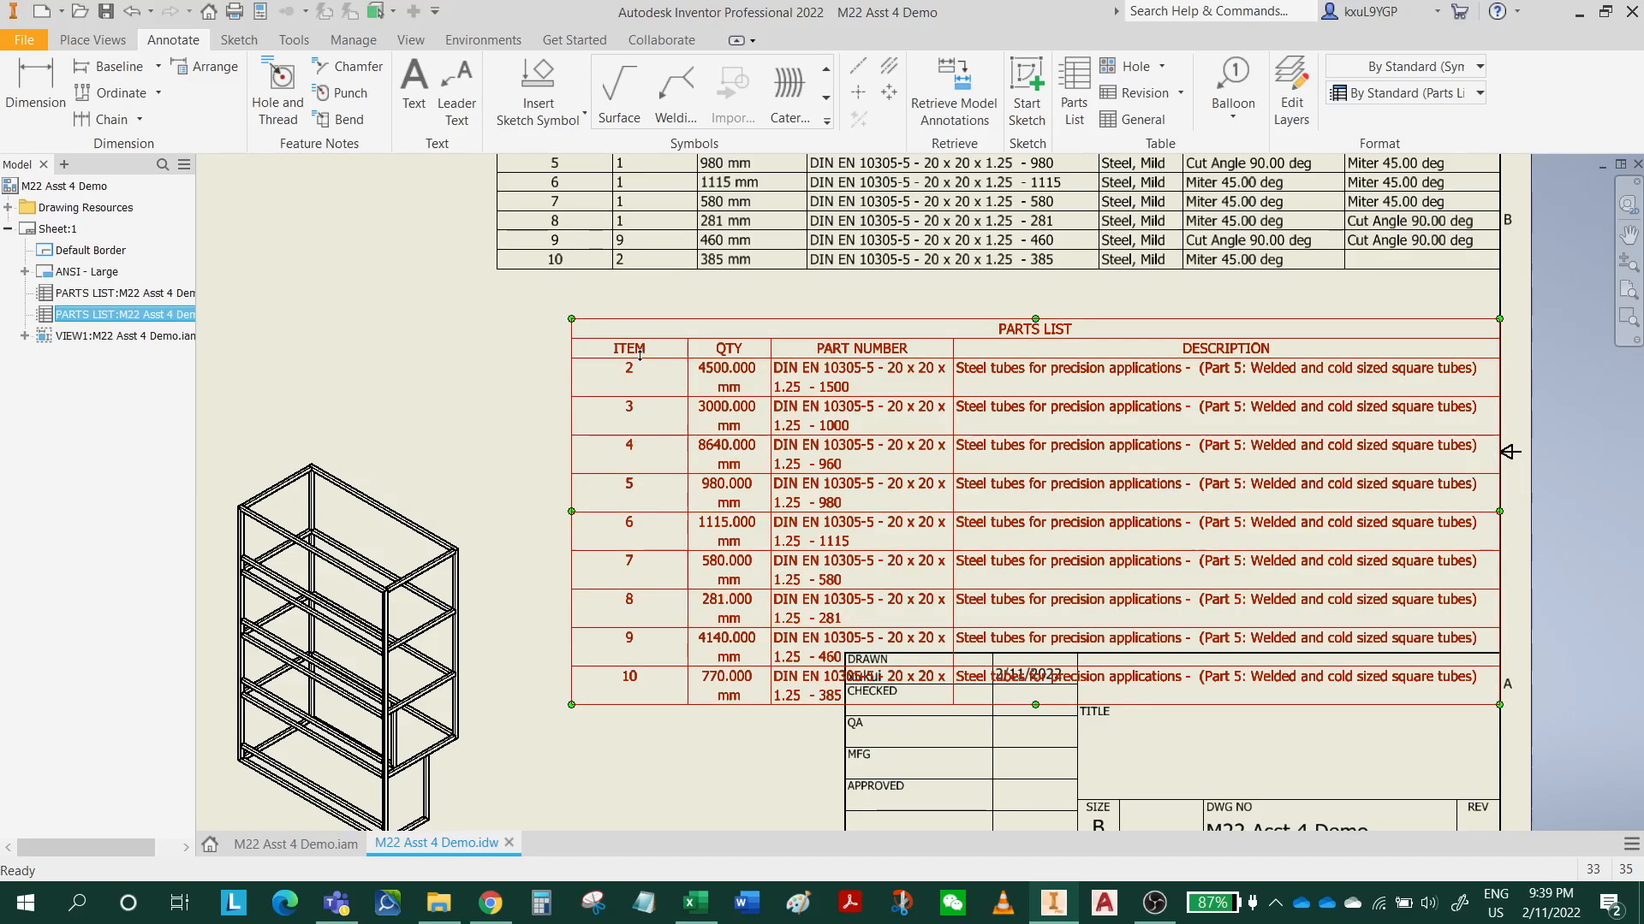
{"action": "double_click", "coordinate": [644, 355]}
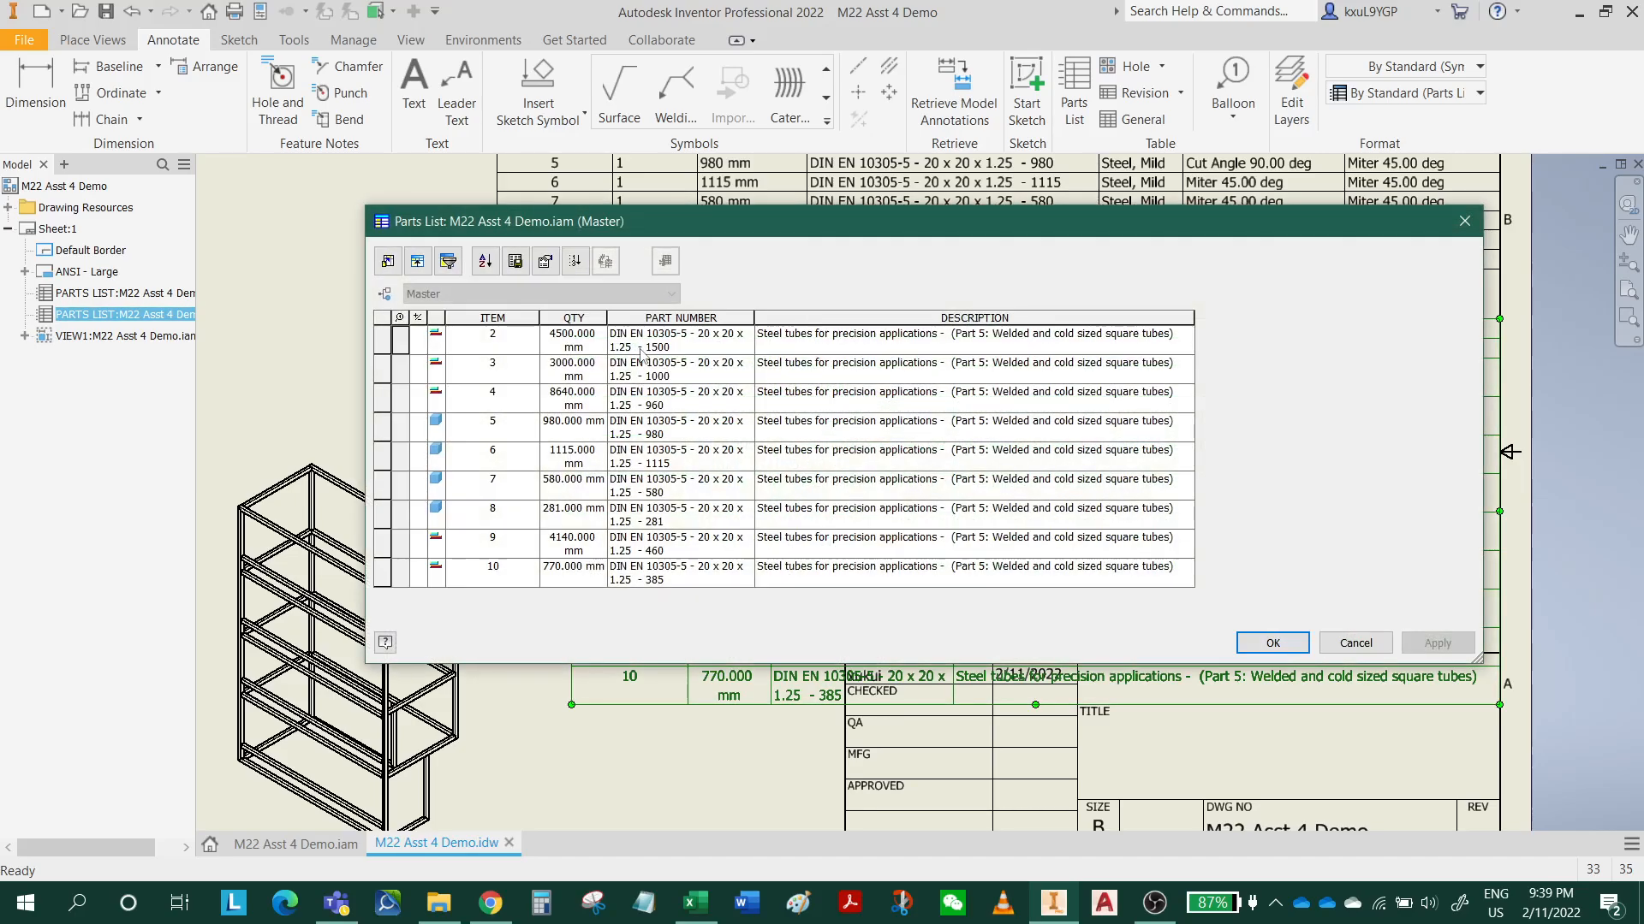
{"action": "left_click", "coordinate": [389, 263]}
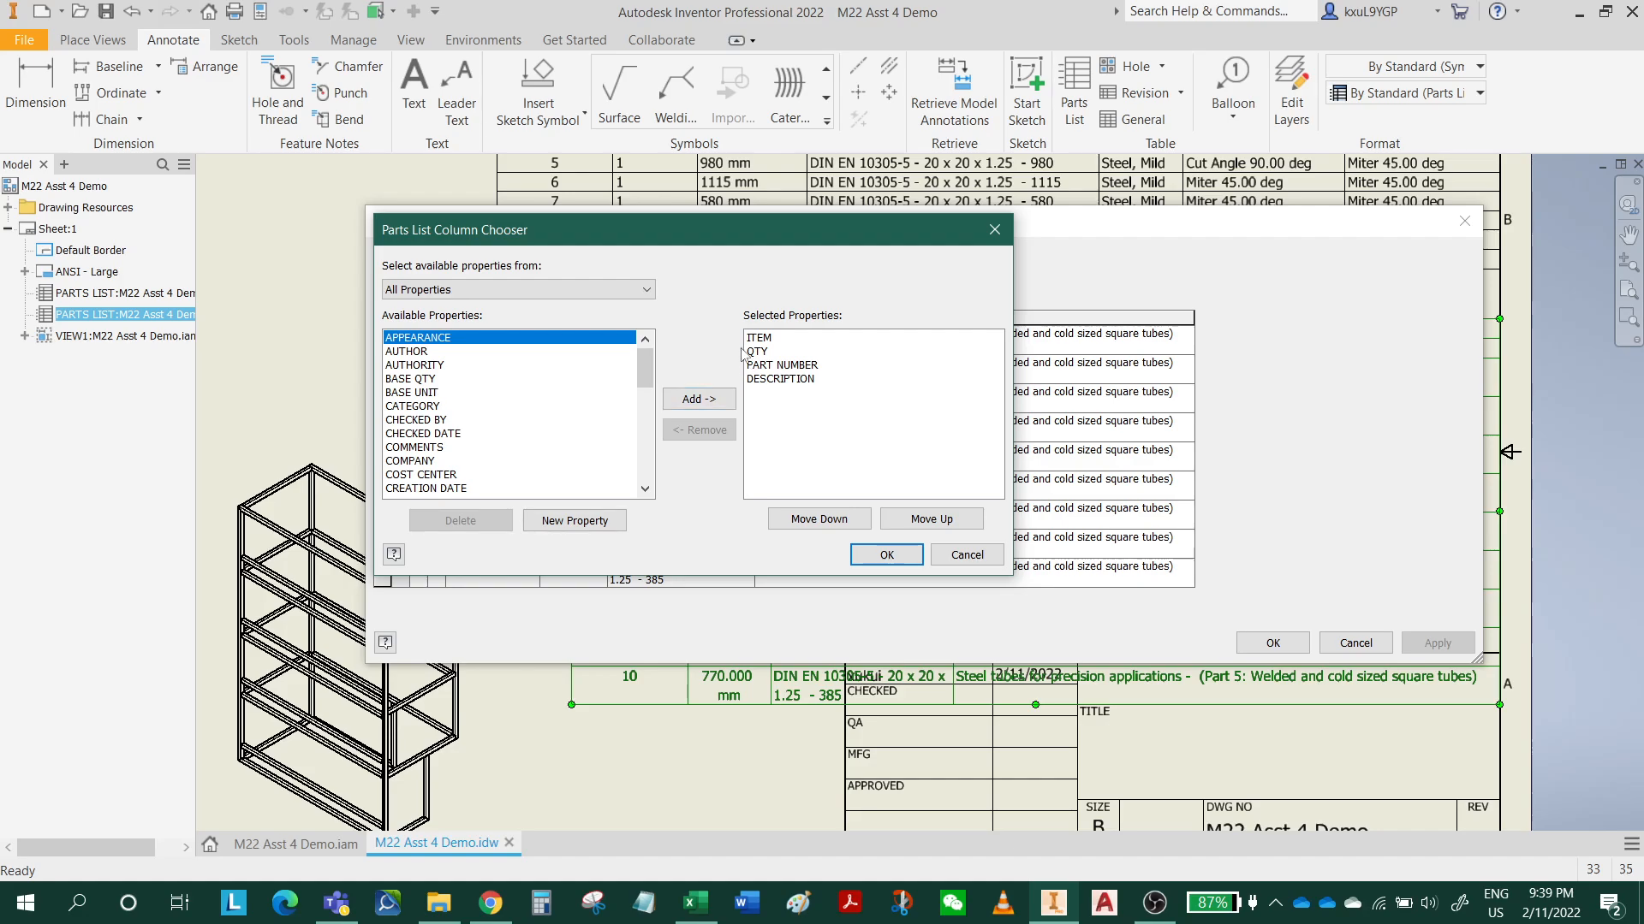
{"action": "left_click", "coordinate": [766, 343]}
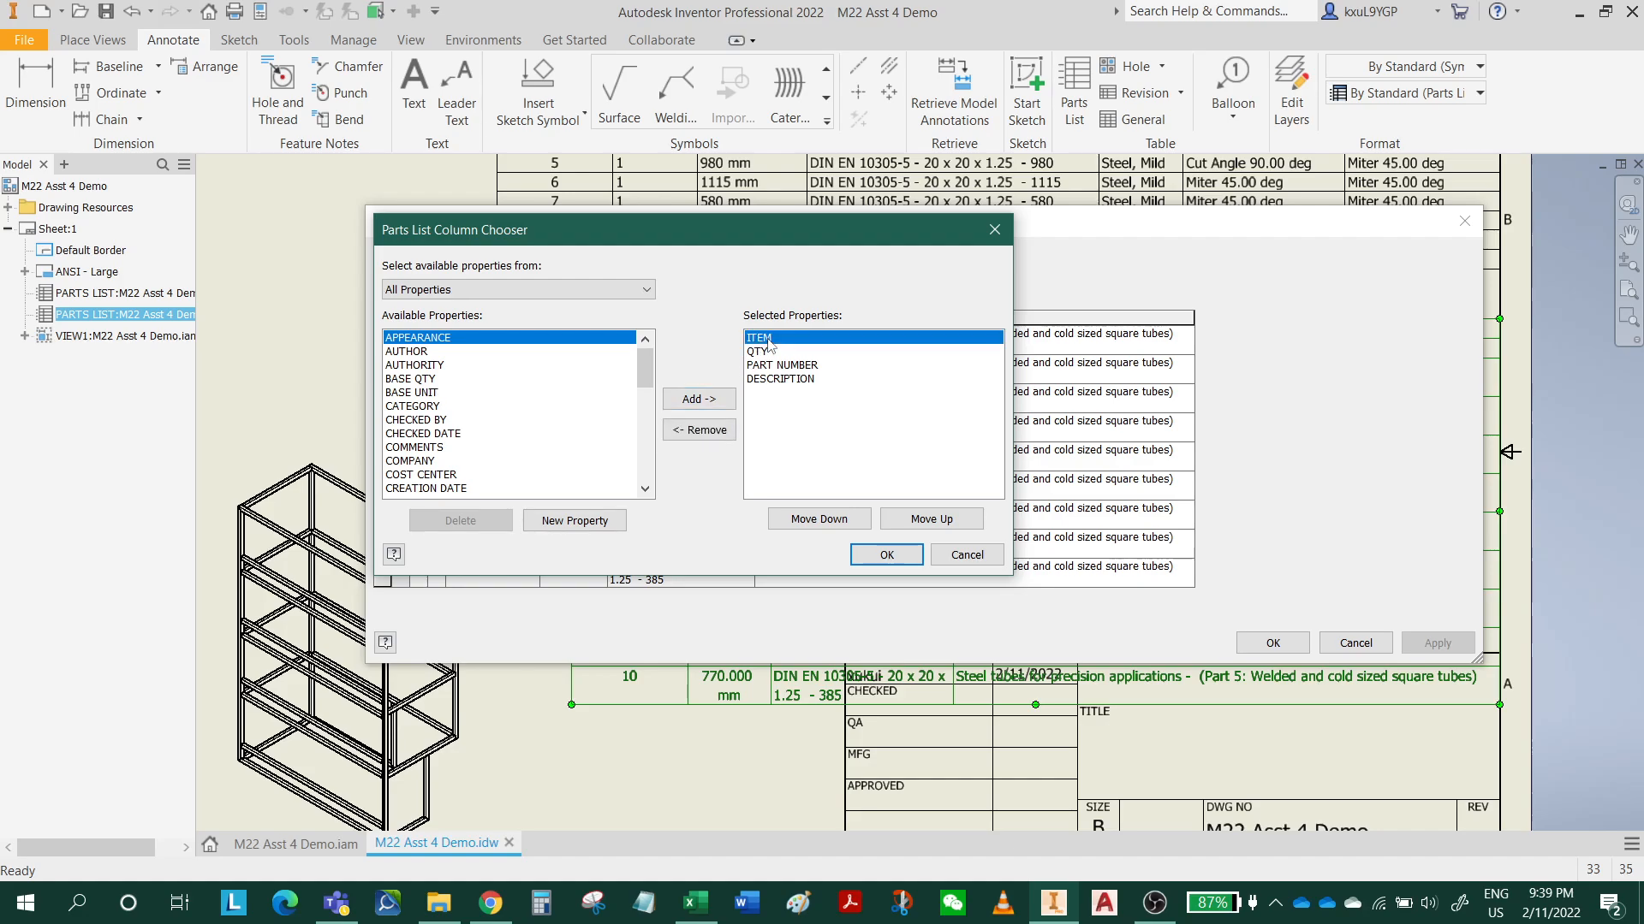
{"action": "left_click", "coordinate": [710, 434]}
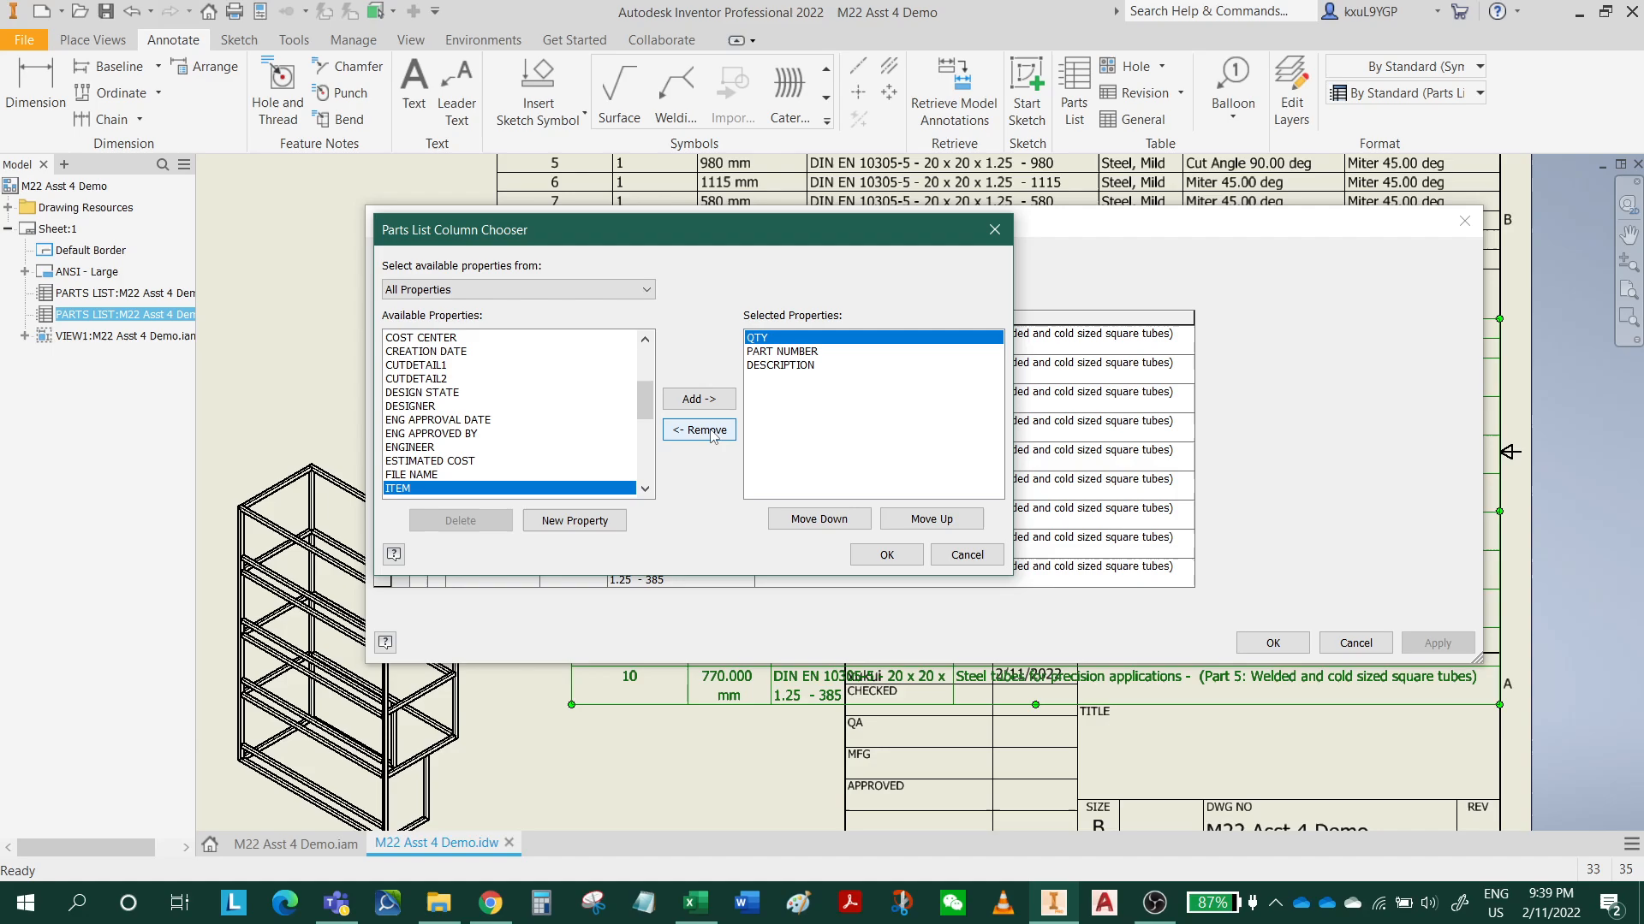
Step: Replace the PART NUMBER column of the second parts list with STOCK NUMBER, placed between QTY and DESCRIPTION
{"action": "left_click", "coordinate": [786, 351]}
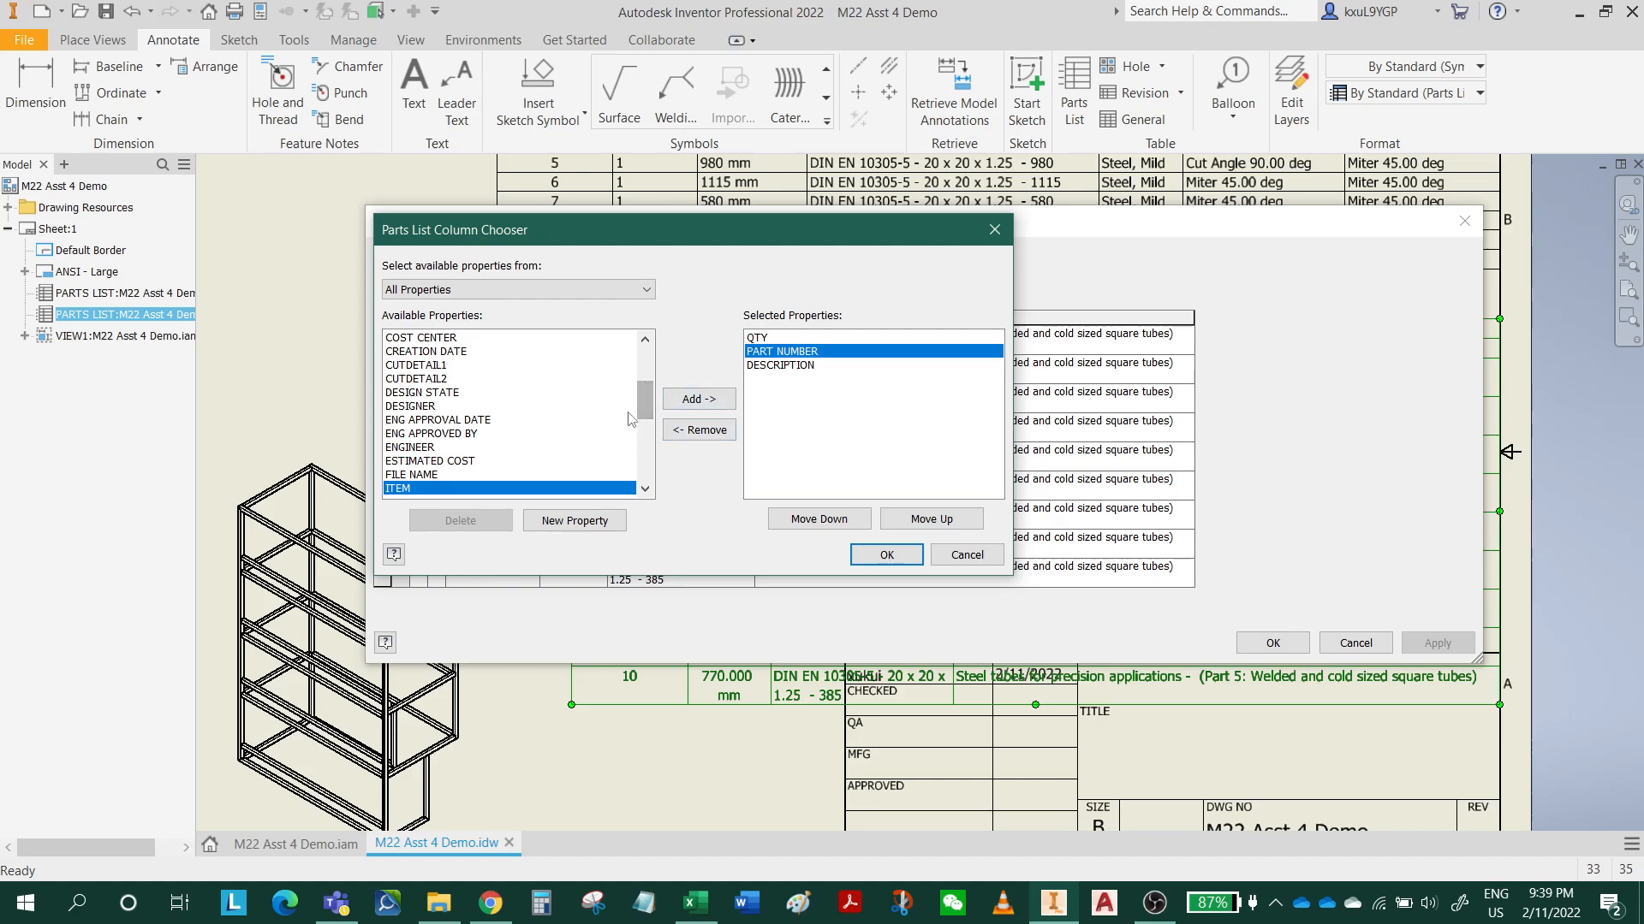
{"action": "left_click_drag", "start_coordinate": [647, 409], "coordinate": [646, 454]}
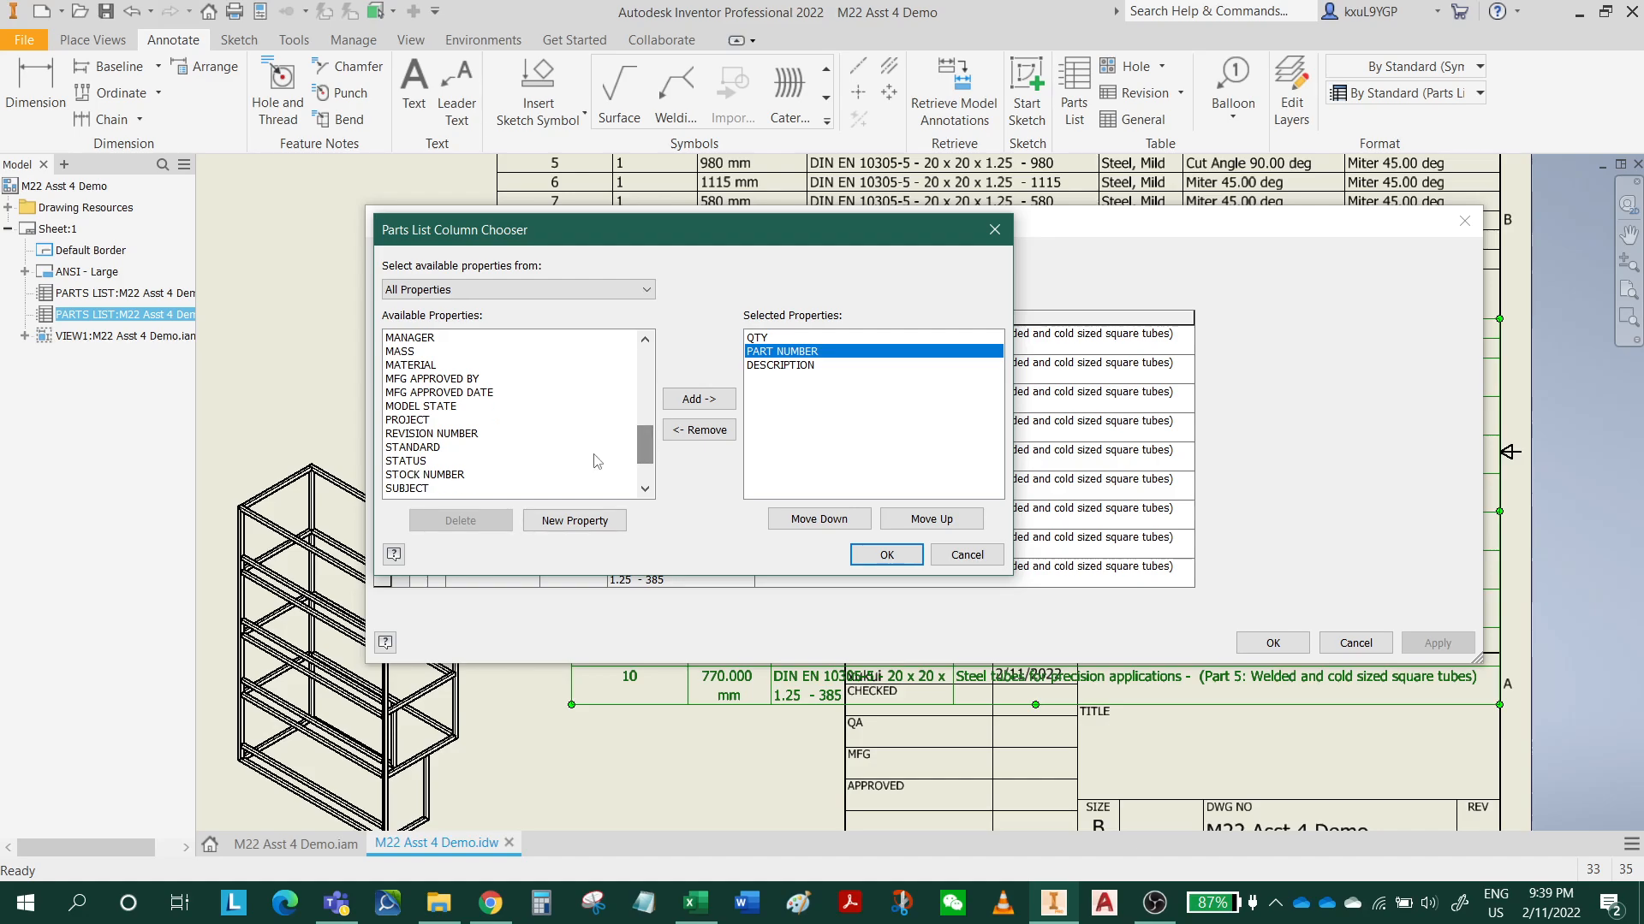
{"action": "left_click", "coordinate": [438, 476]}
{"action": "left_click", "coordinate": [699, 399]}
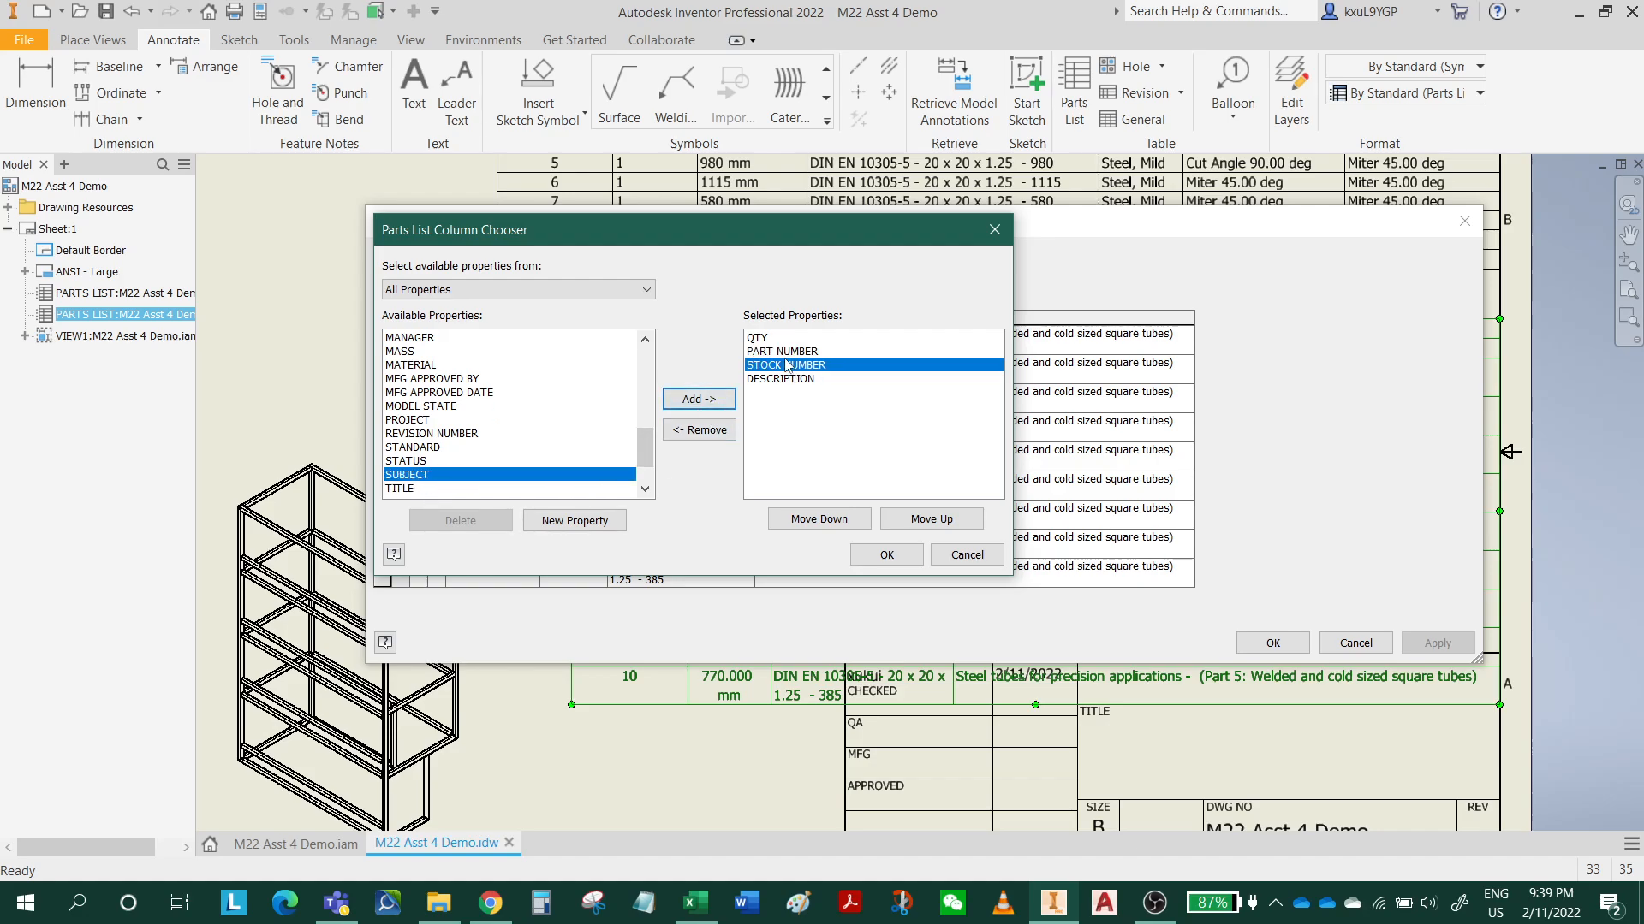
{"action": "left_click", "coordinate": [784, 352]}
{"action": "left_click", "coordinate": [698, 429]}
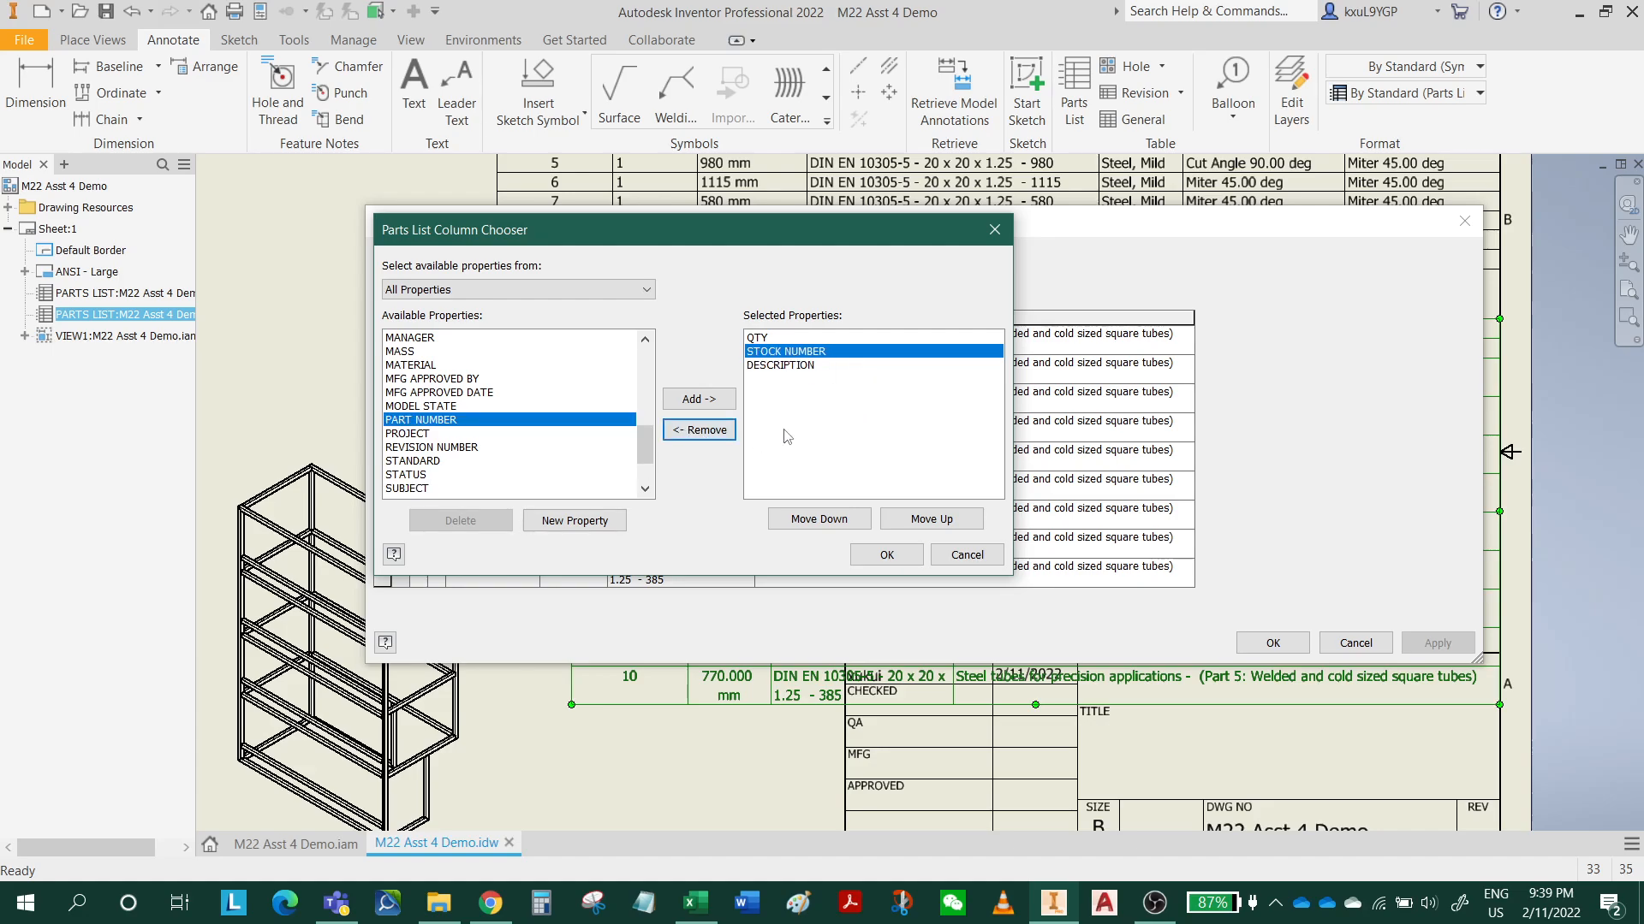
Step: Add MATERIAL and ITEM columns after DESCRIPTION and accept the column selection
{"action": "left_click", "coordinate": [802, 366]}
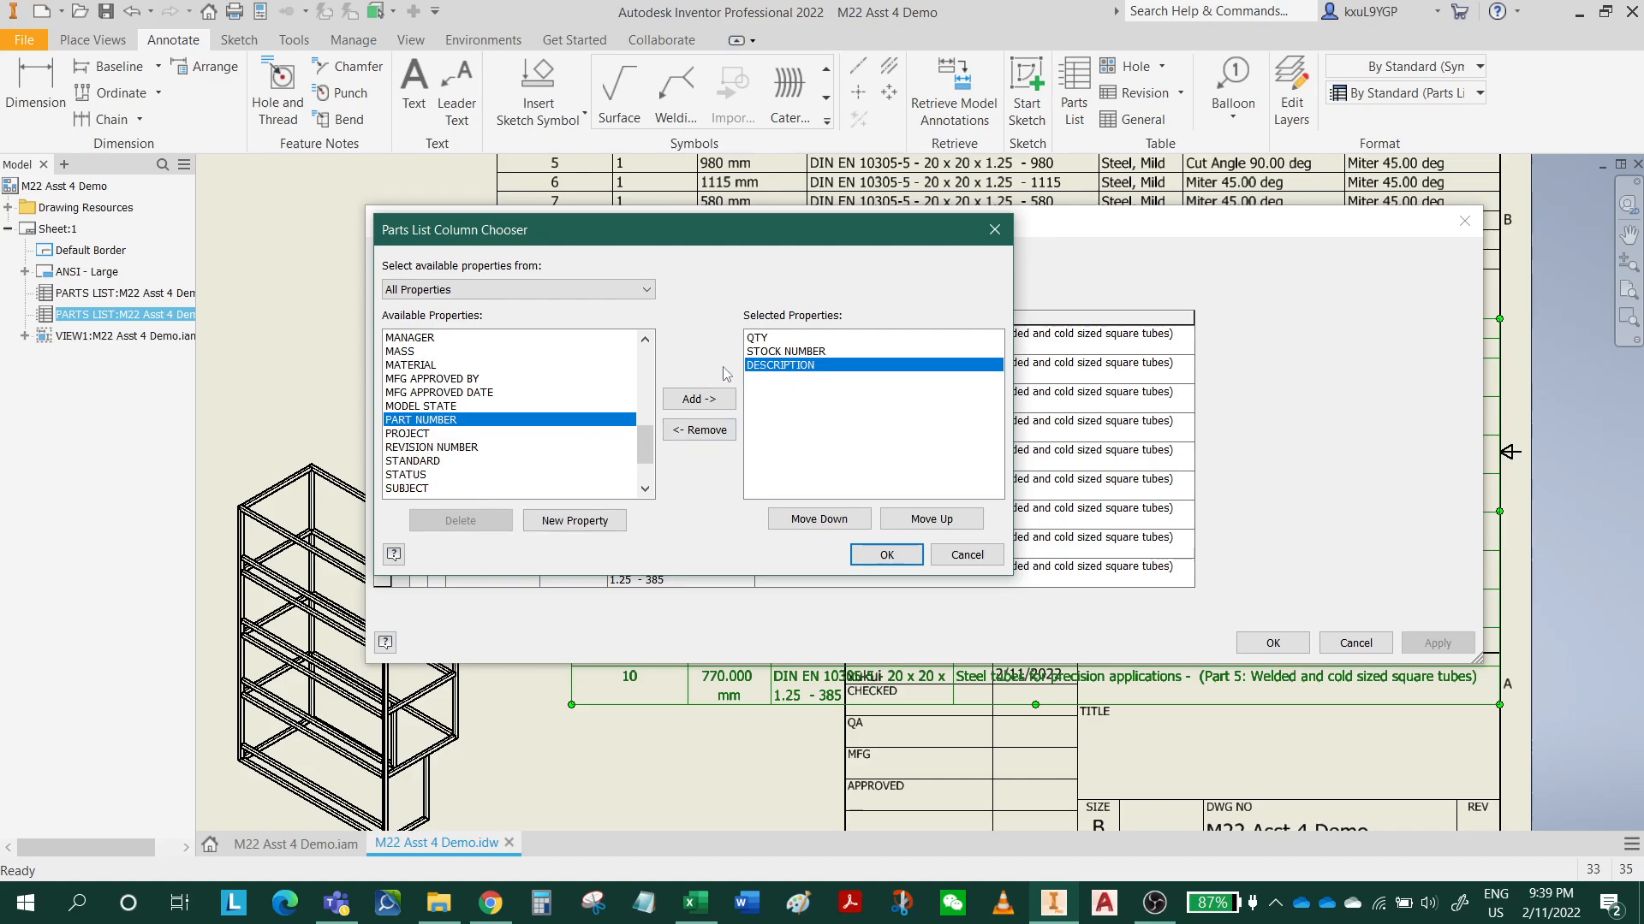
{"action": "left_click", "coordinate": [648, 339]}
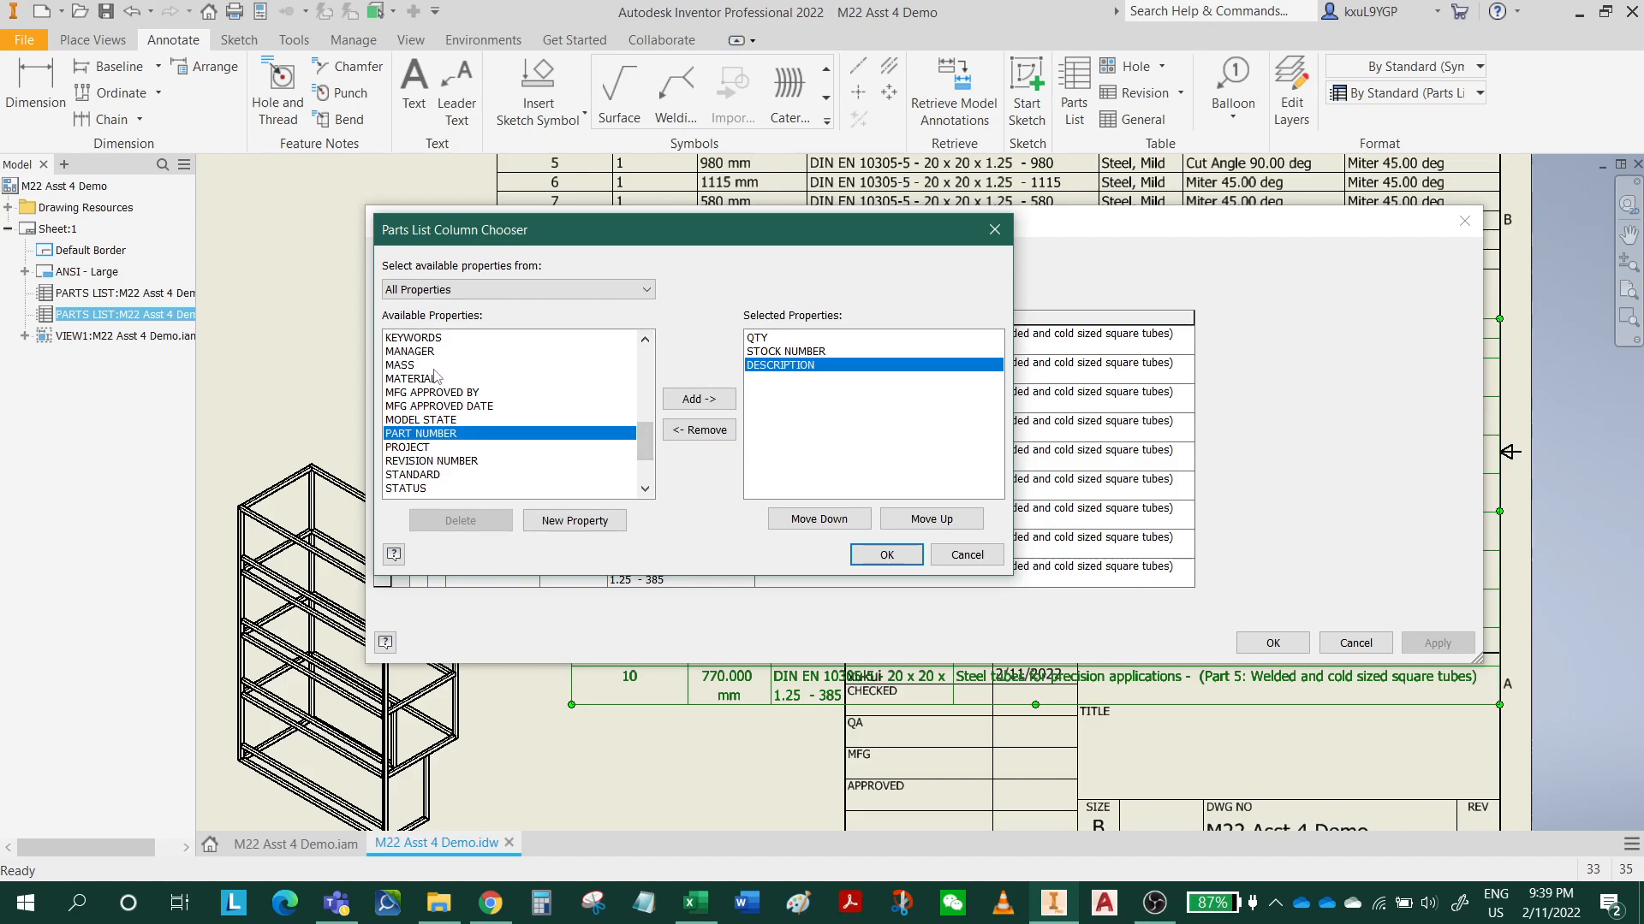
{"action": "left_click", "coordinate": [434, 375]}
{"action": "left_click", "coordinate": [710, 400]}
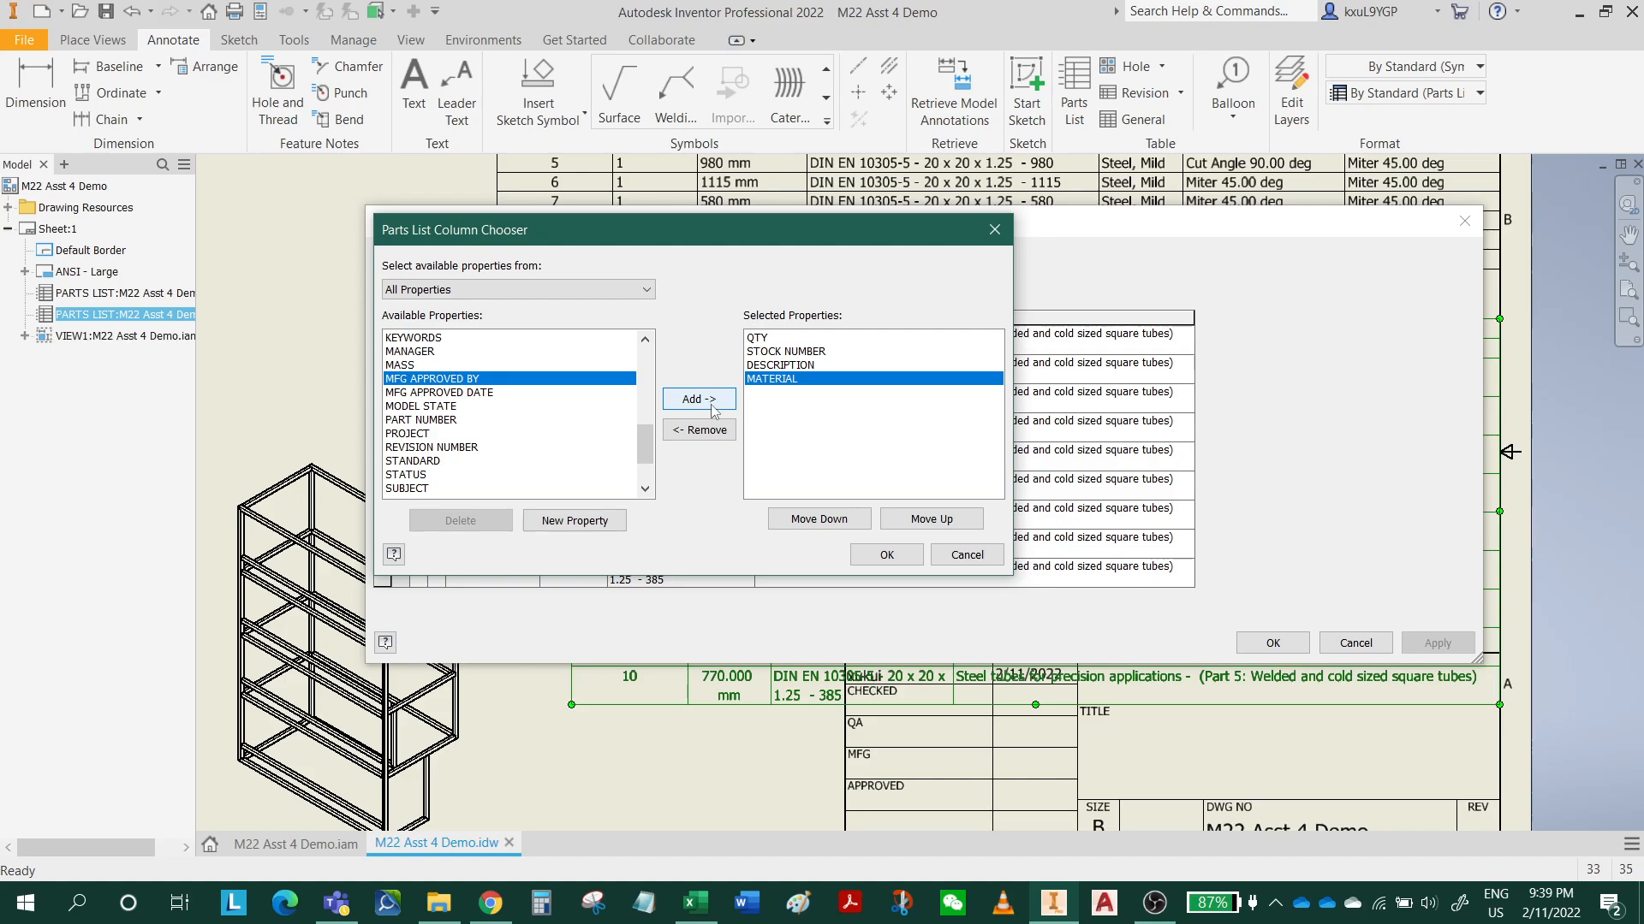
{"action": "left_click_drag", "start_coordinate": [651, 448], "coordinate": [651, 428]}
{"action": "left_click", "coordinate": [449, 394]}
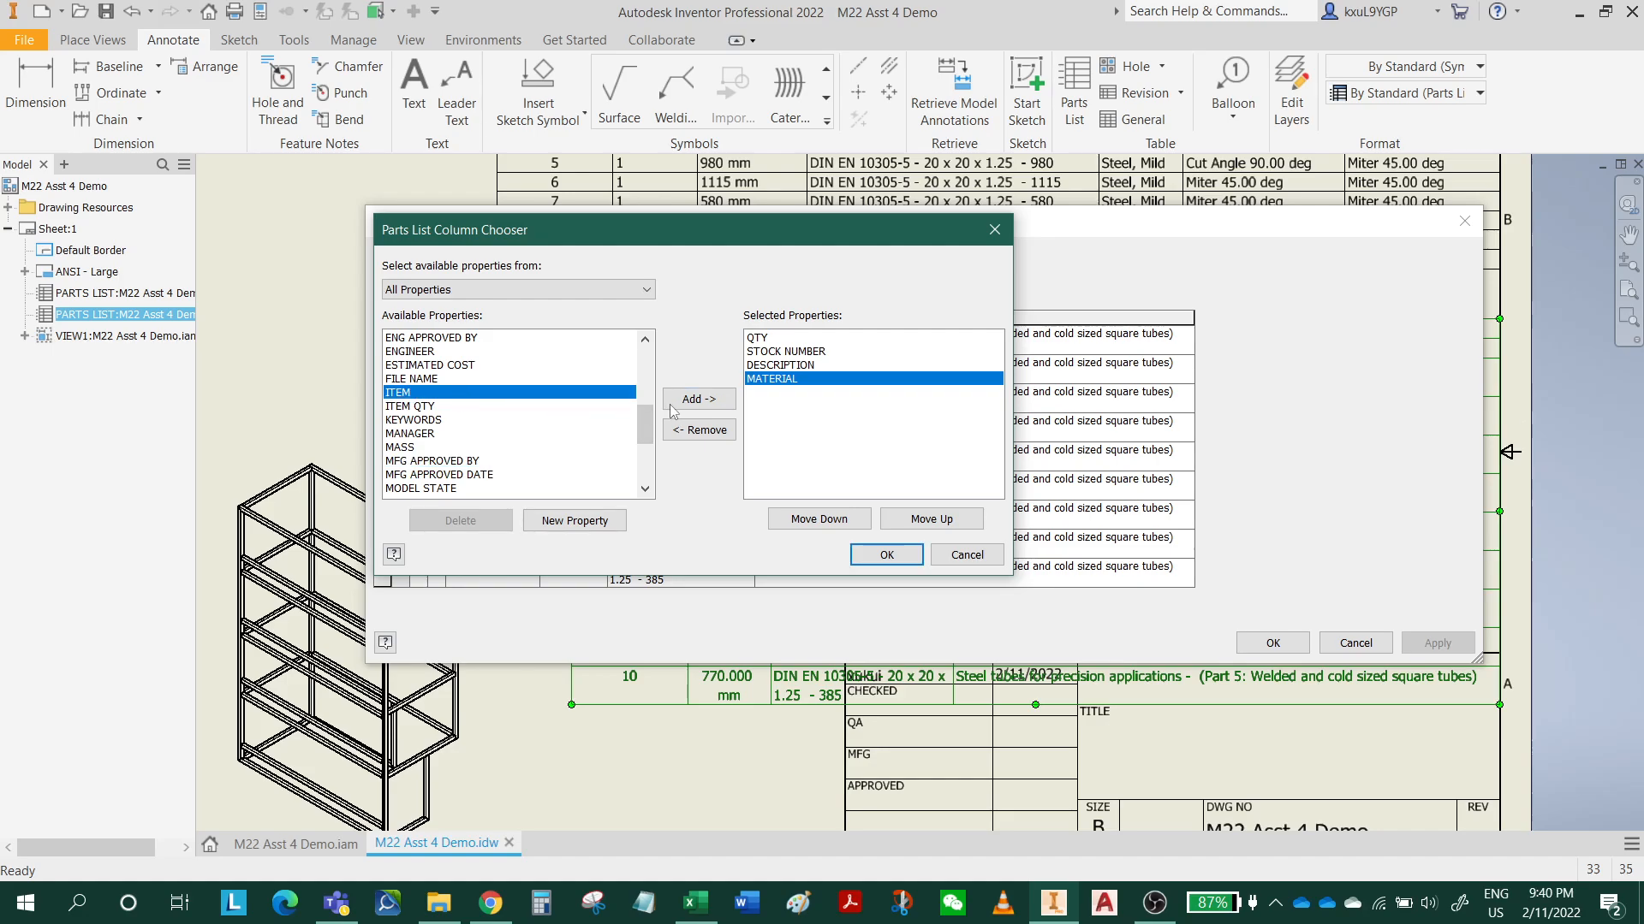
{"action": "left_click", "coordinate": [707, 402]}
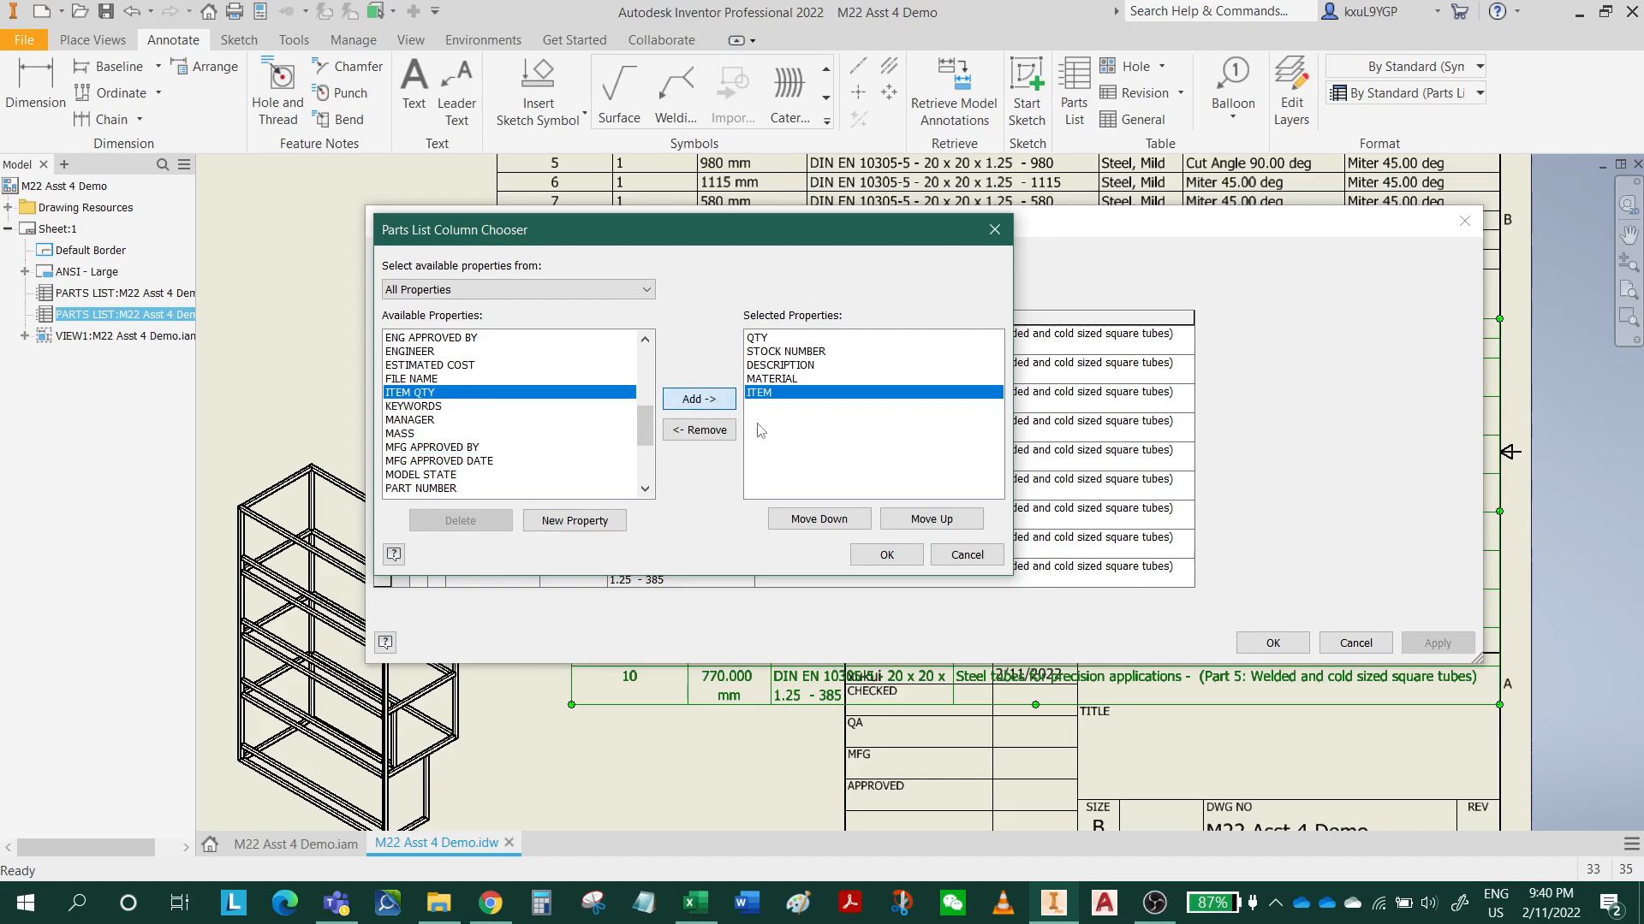
{"action": "left_click", "coordinate": [884, 557]}
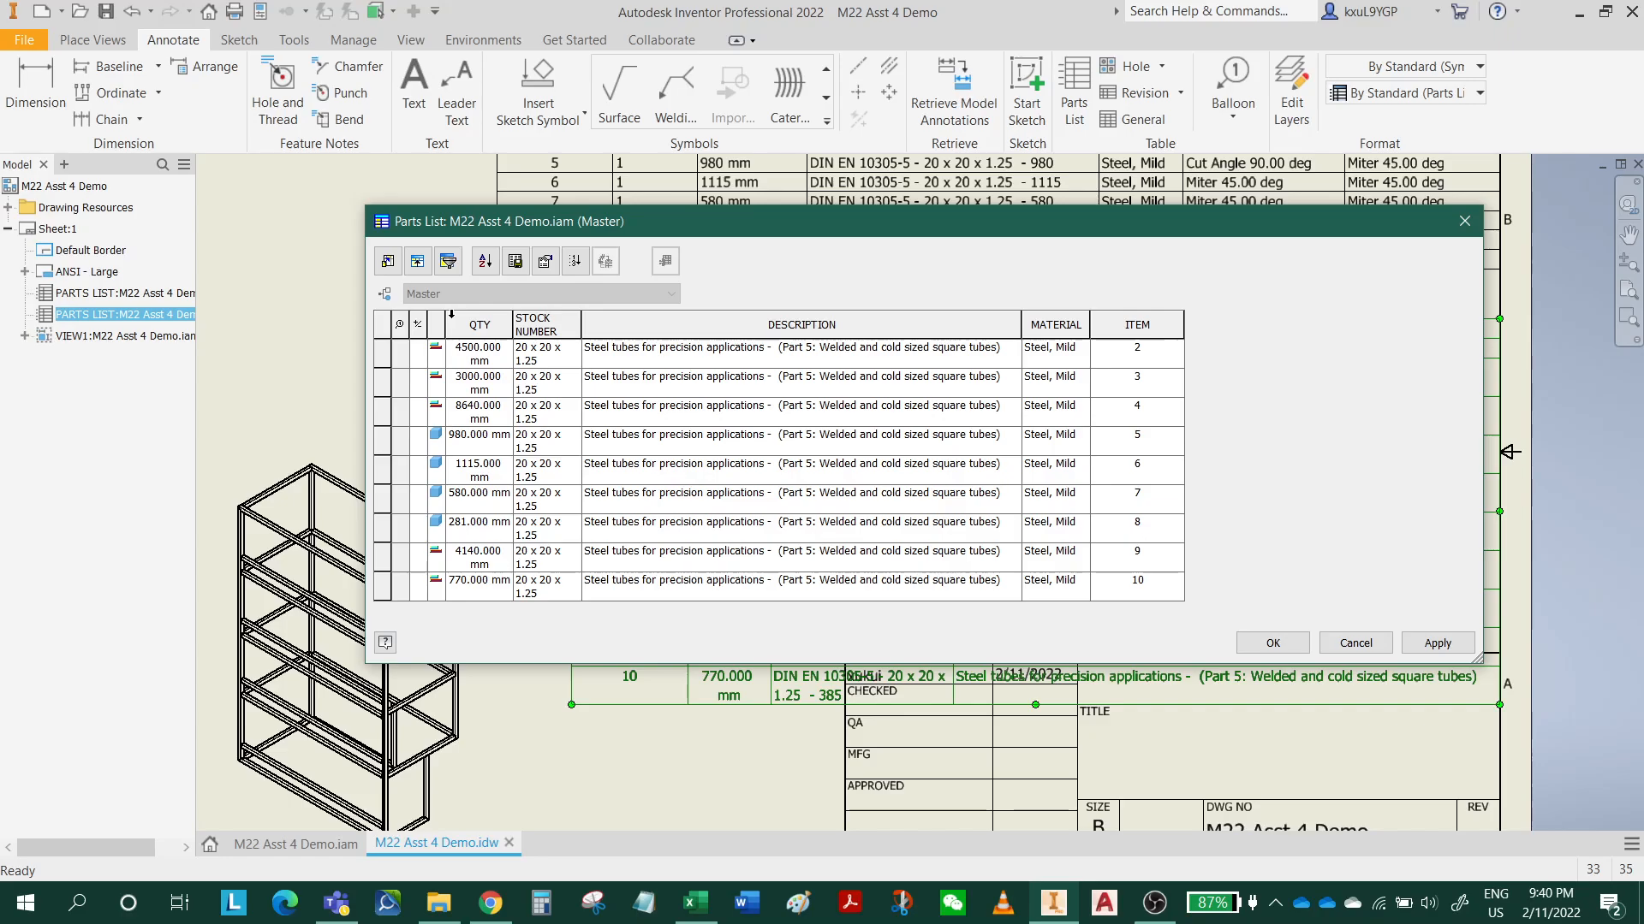
Step: Group the second parts list with STOCK NUMBER as the first key and accept the parts list edits
{"action": "left_click", "coordinate": [420, 263]}
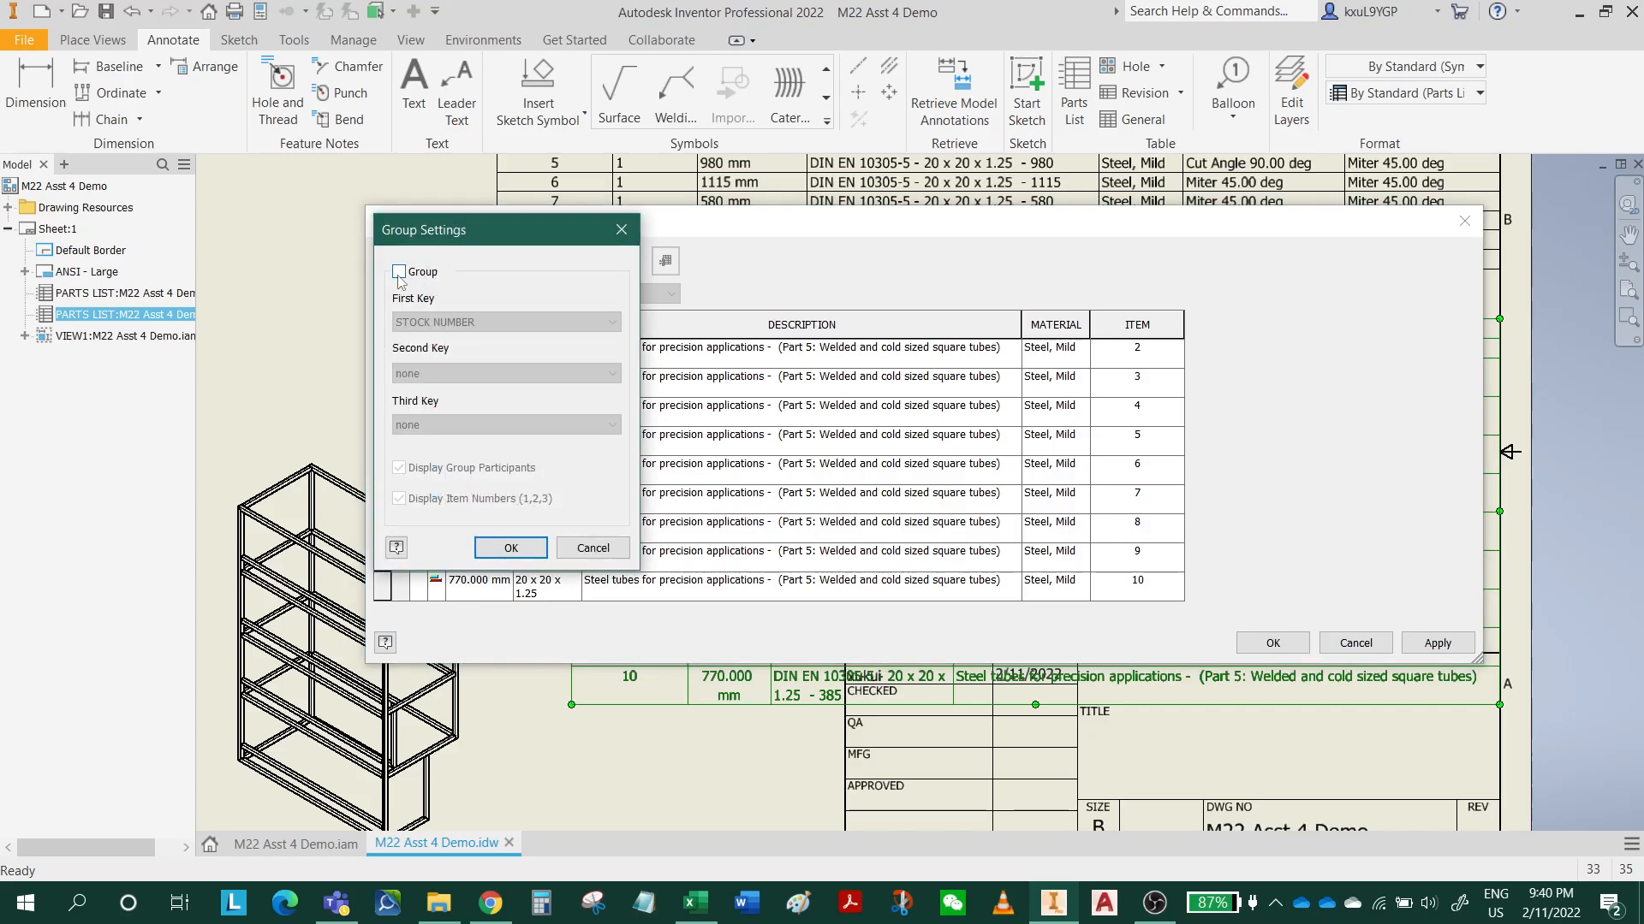
{"action": "left_click", "coordinate": [399, 272]}
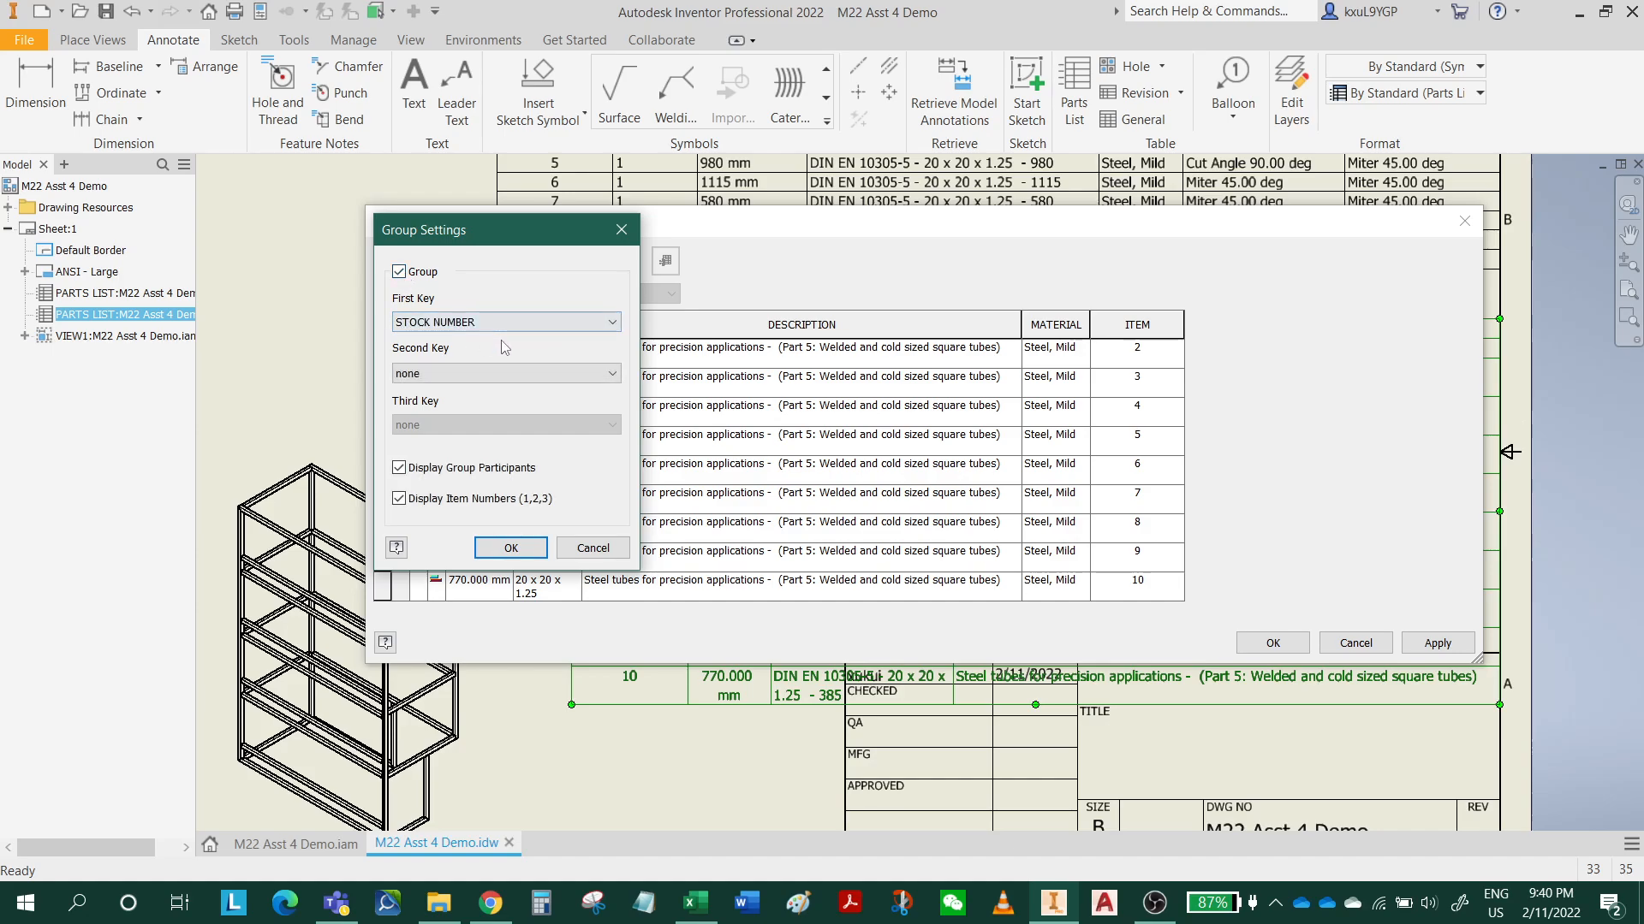
{"action": "left_click", "coordinate": [511, 548]}
{"action": "left_click", "coordinate": [519, 608]}
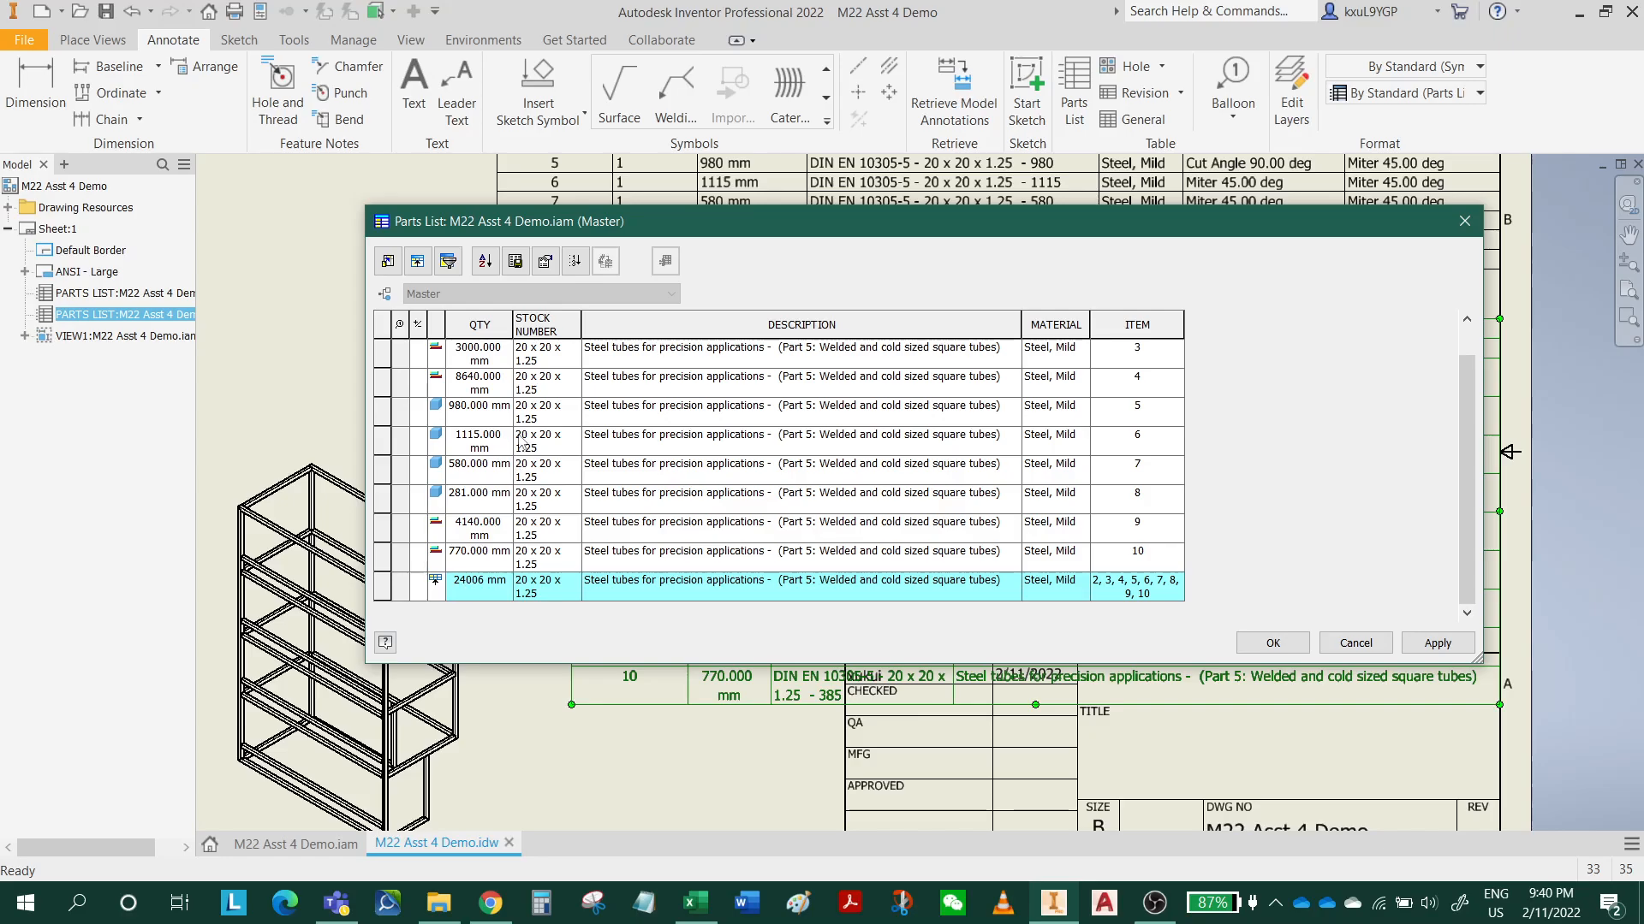
{"action": "left_click", "coordinate": [1273, 644]}
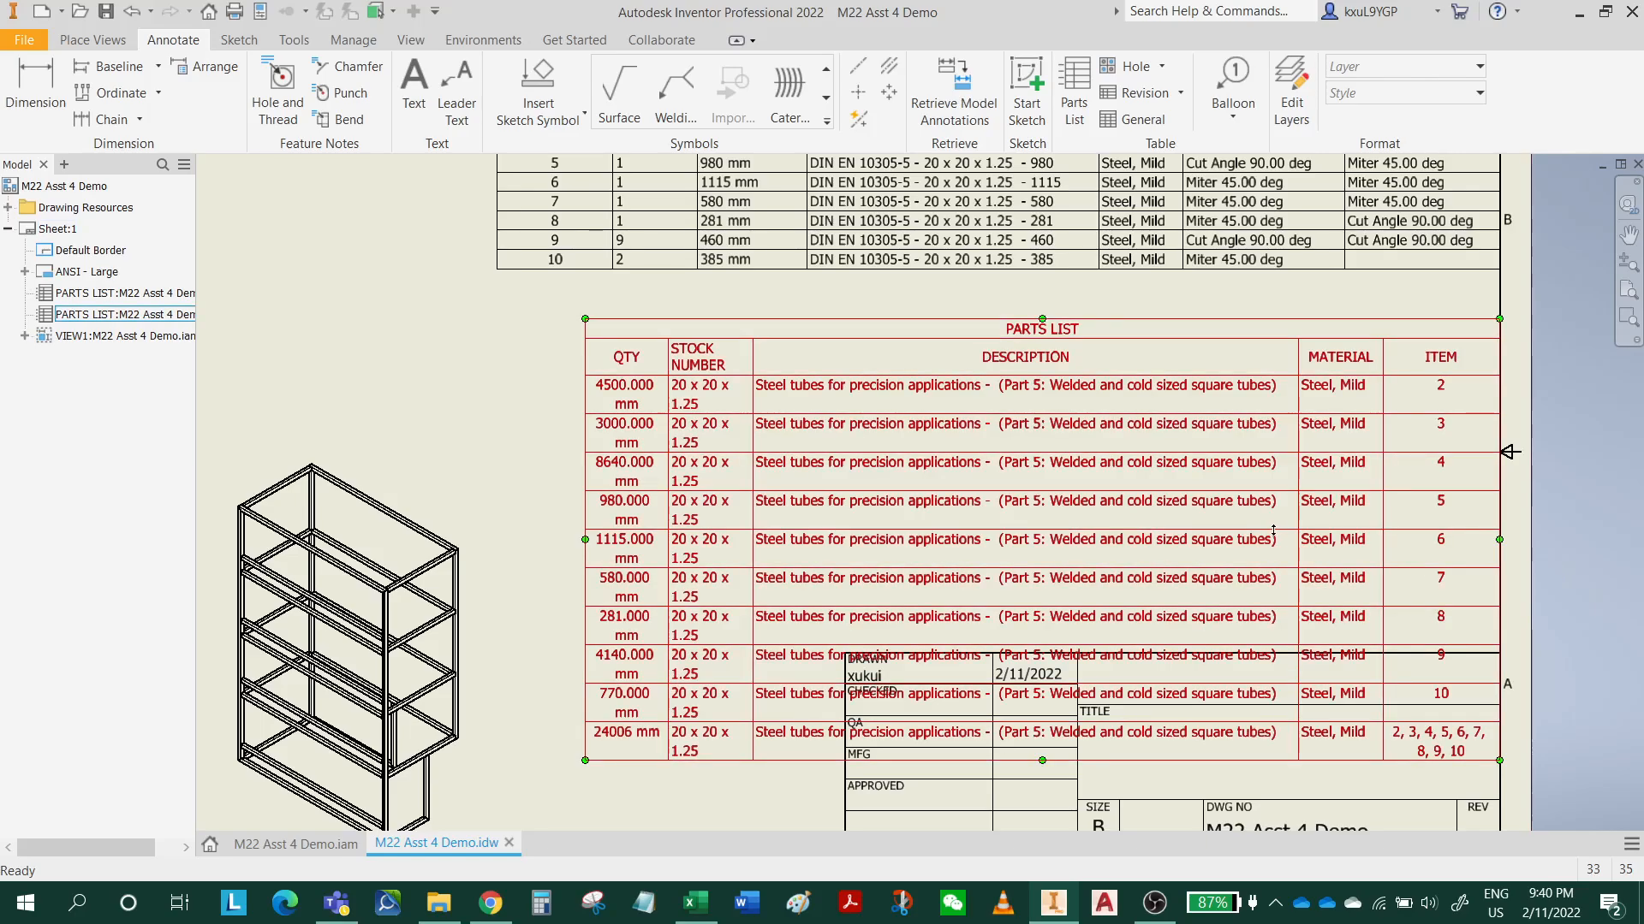
Step: Reopen the second parts list and turn off the display of group participants in its group settings
{"action": "double_click", "coordinate": [629, 410]}
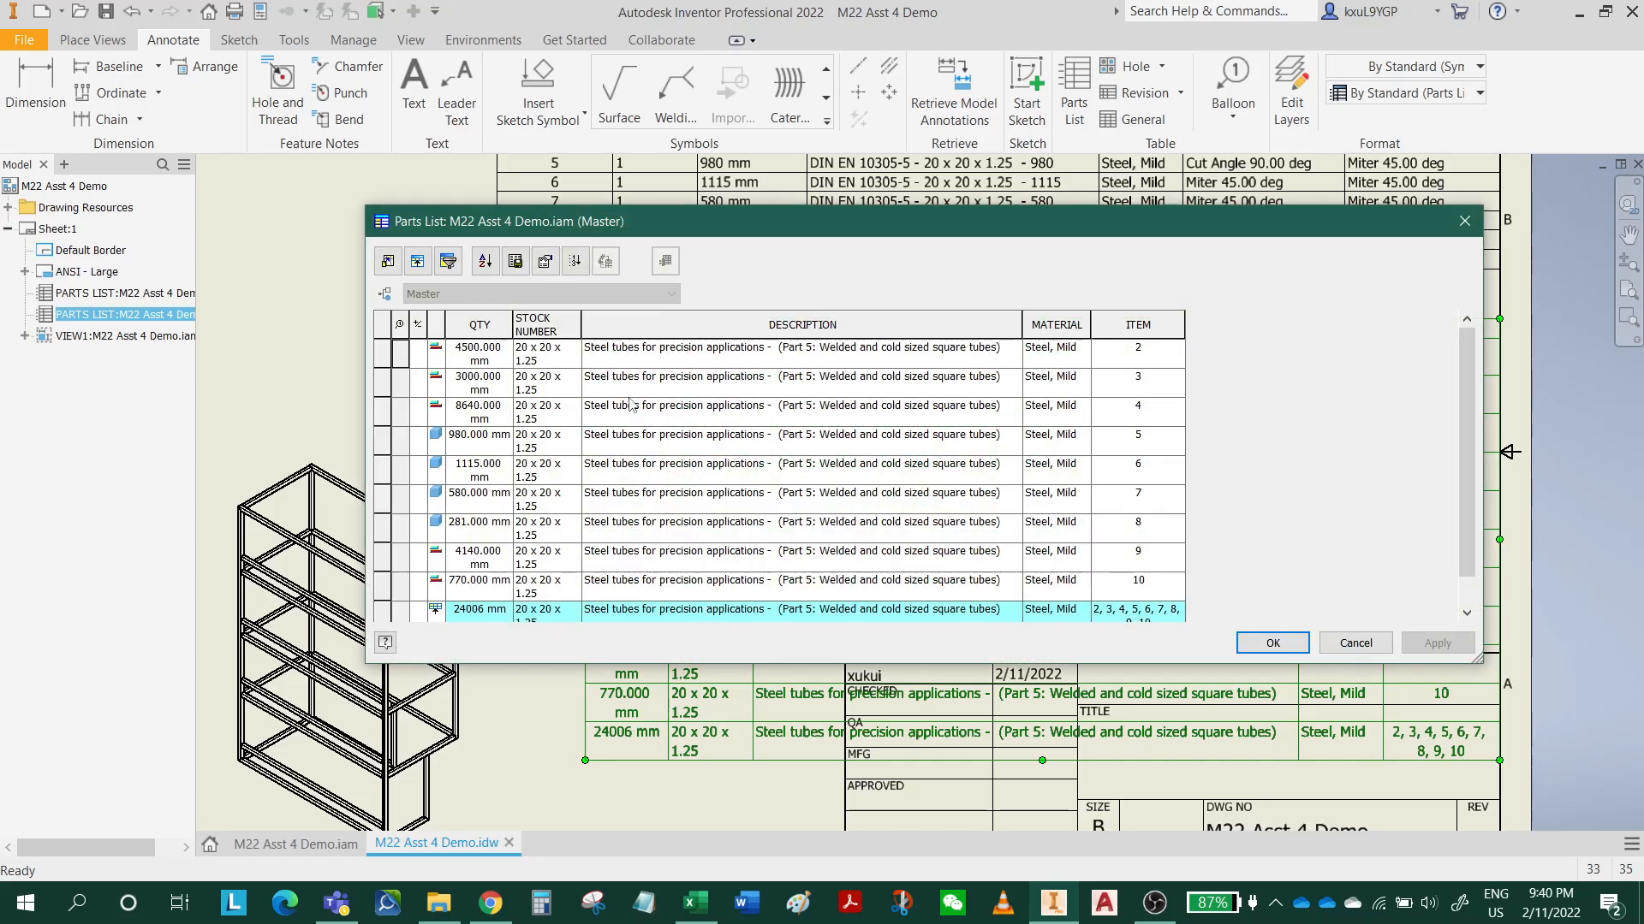
{"action": "left_click", "coordinate": [417, 261]}
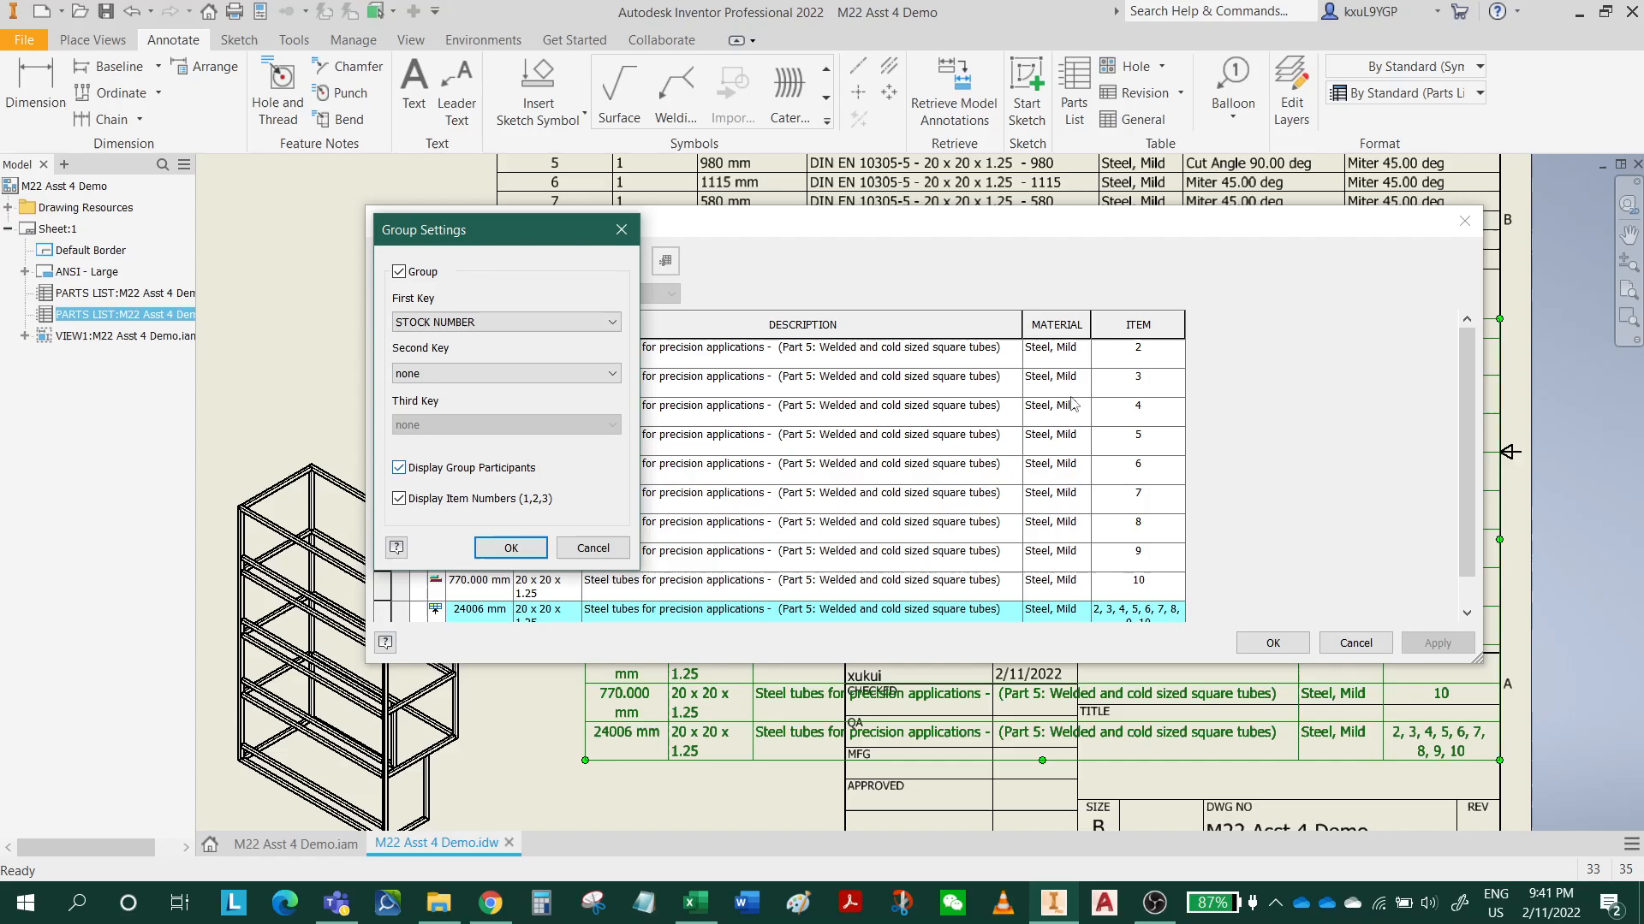
{"action": "left_click", "coordinate": [404, 471]}
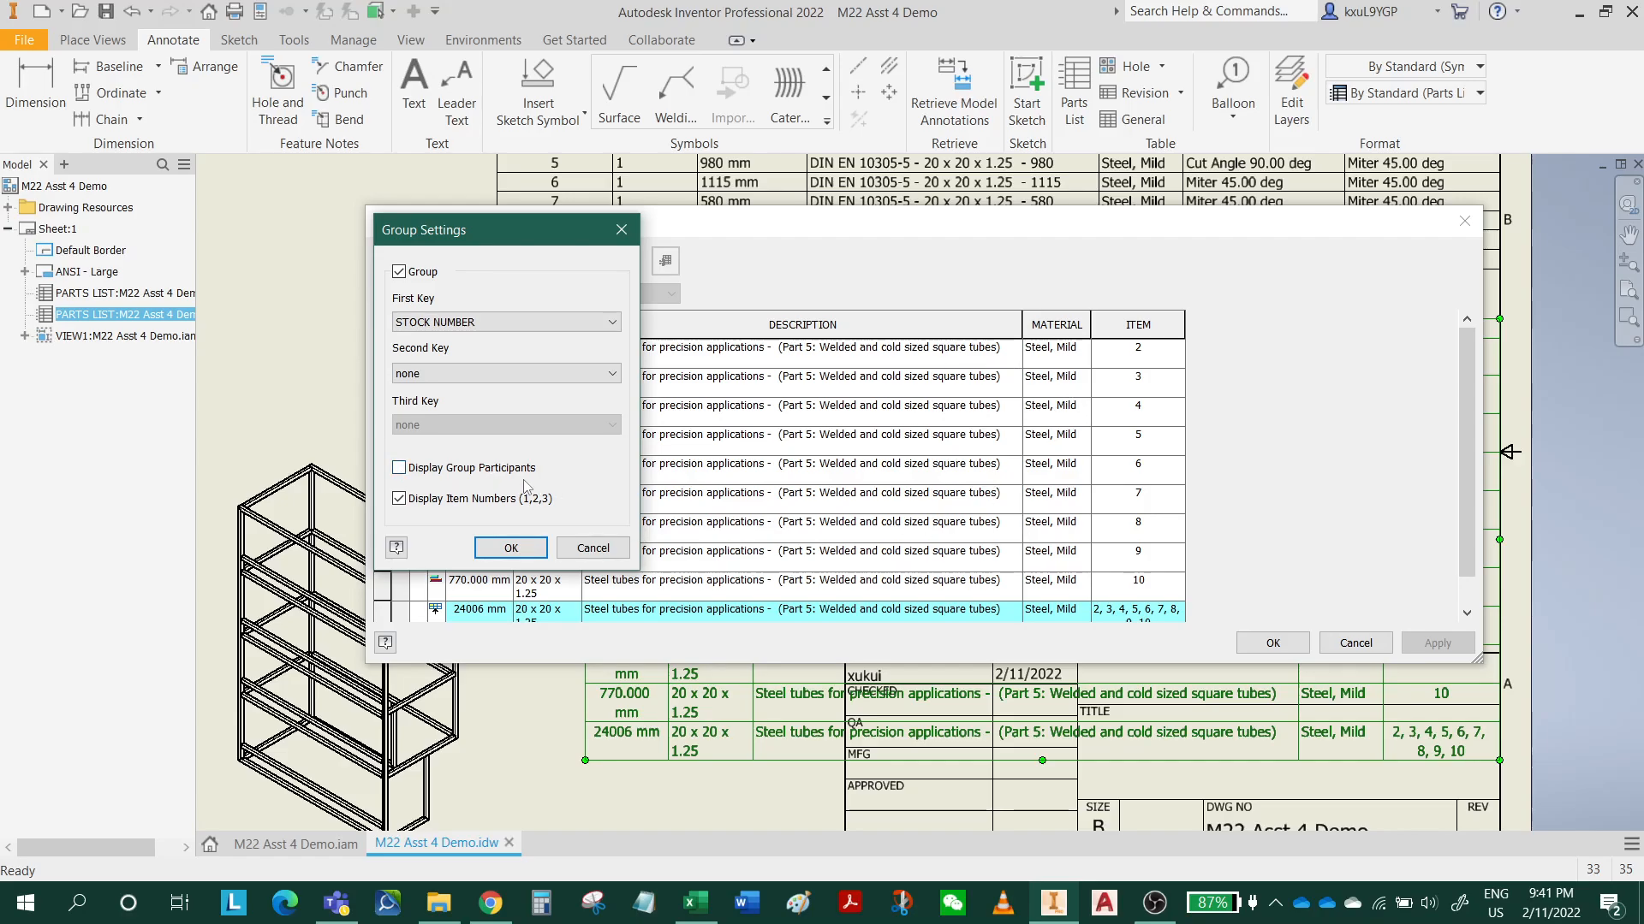
{"action": "left_click", "coordinate": [512, 549]}
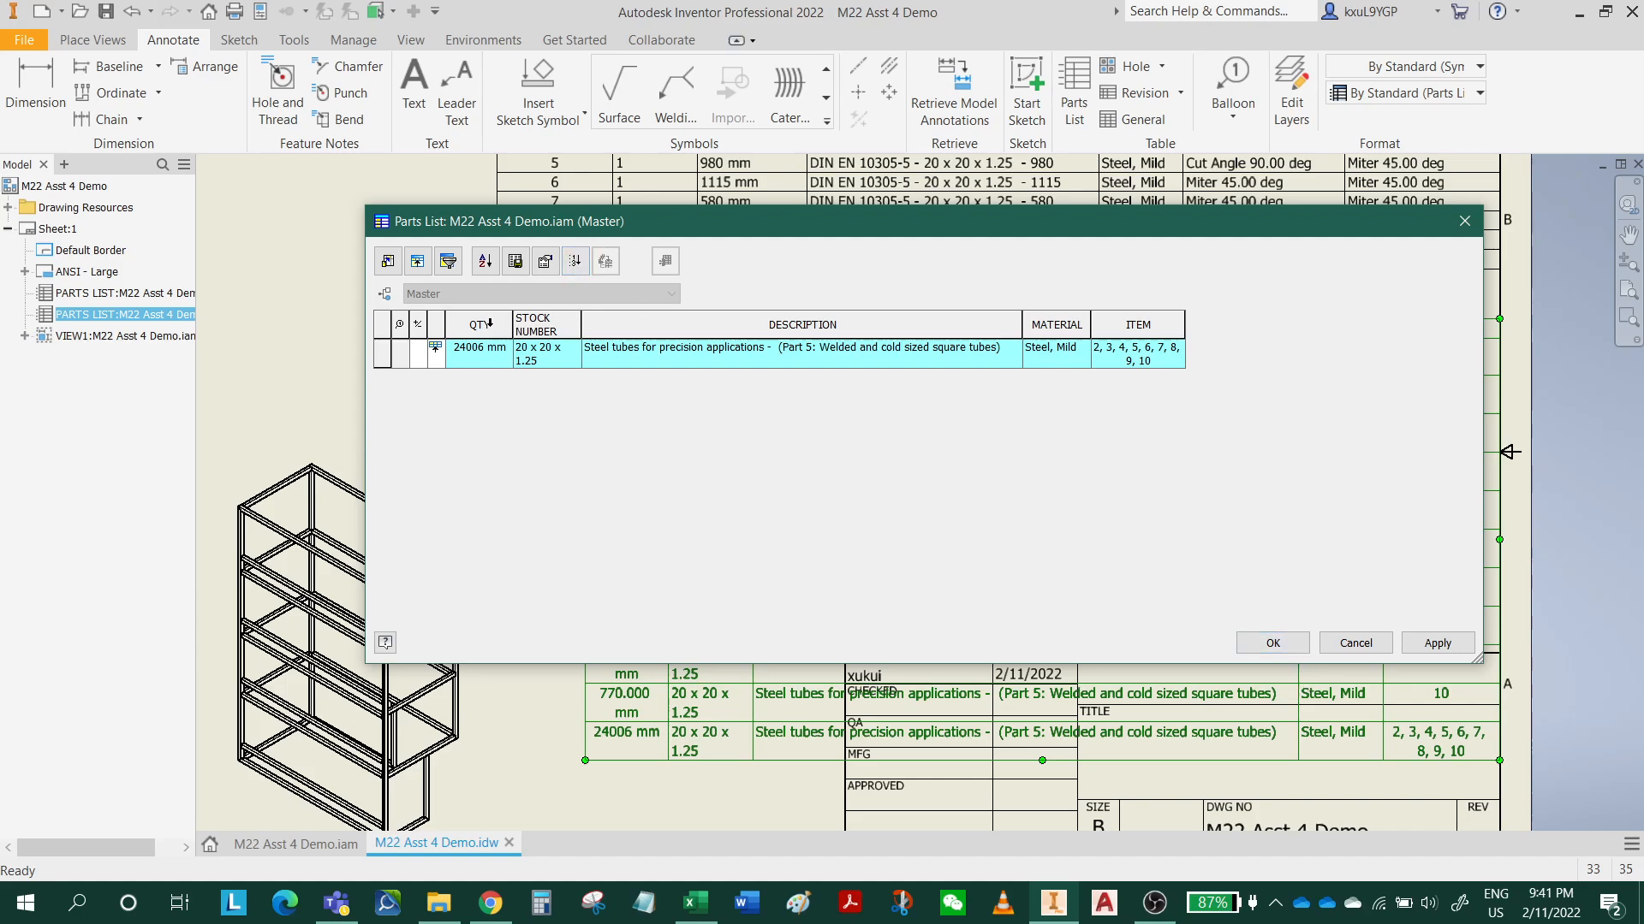
Step: Change the heading of the QTY column to TOTAL QTY
{"action": "left_click", "coordinate": [492, 322]}
{"action": "right_click", "coordinate": [495, 322]}
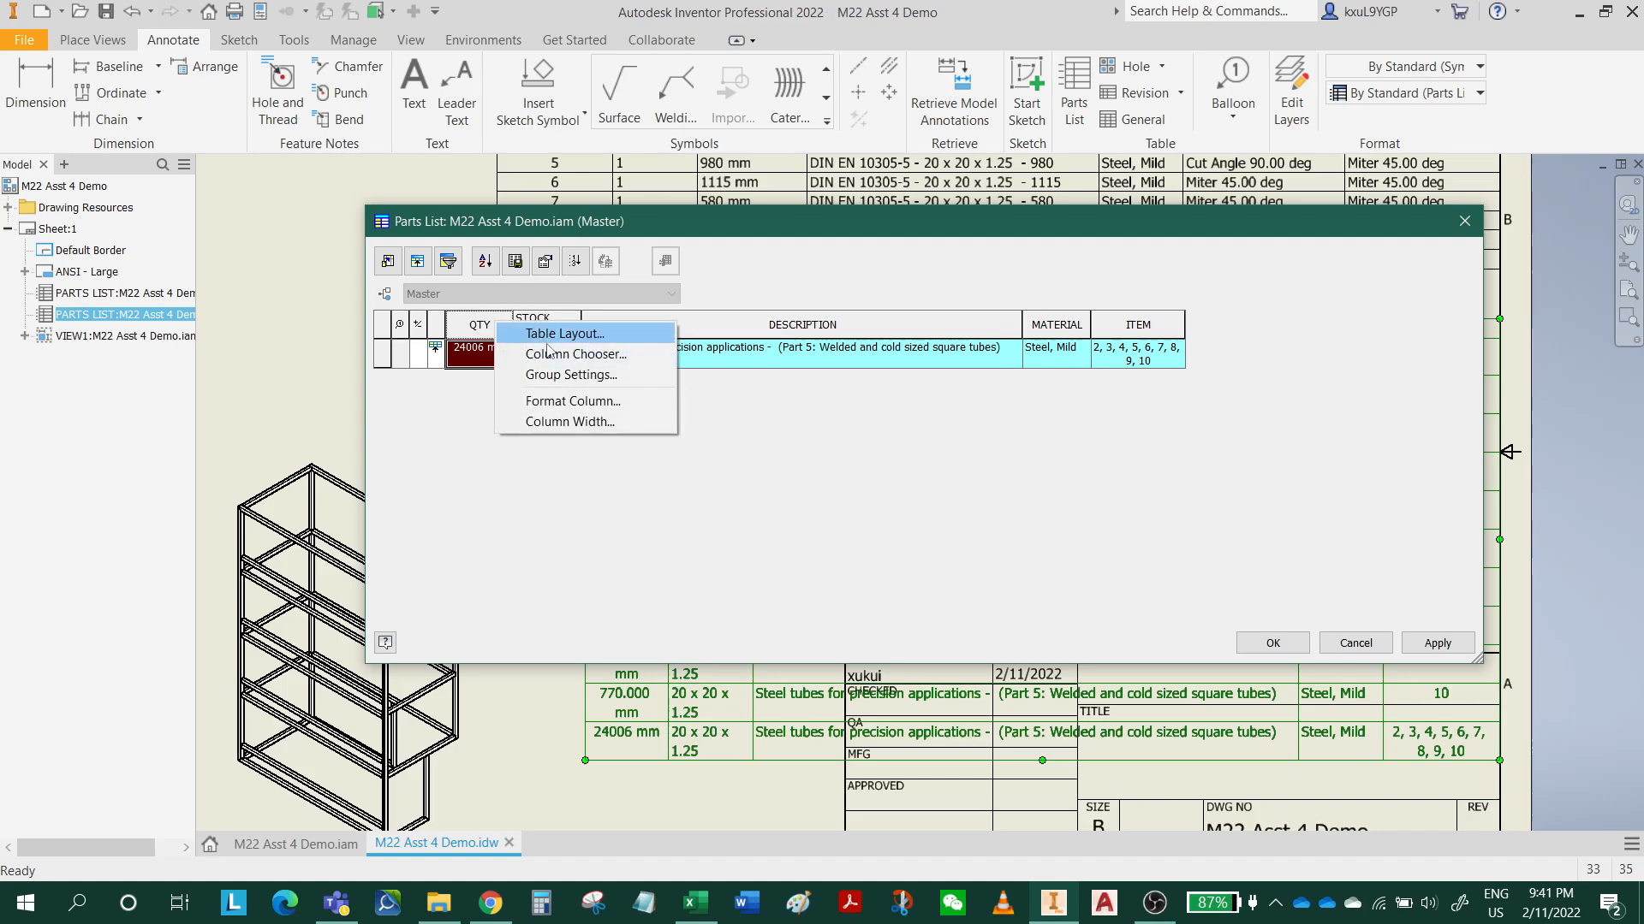
{"action": "left_click", "coordinate": [573, 402]}
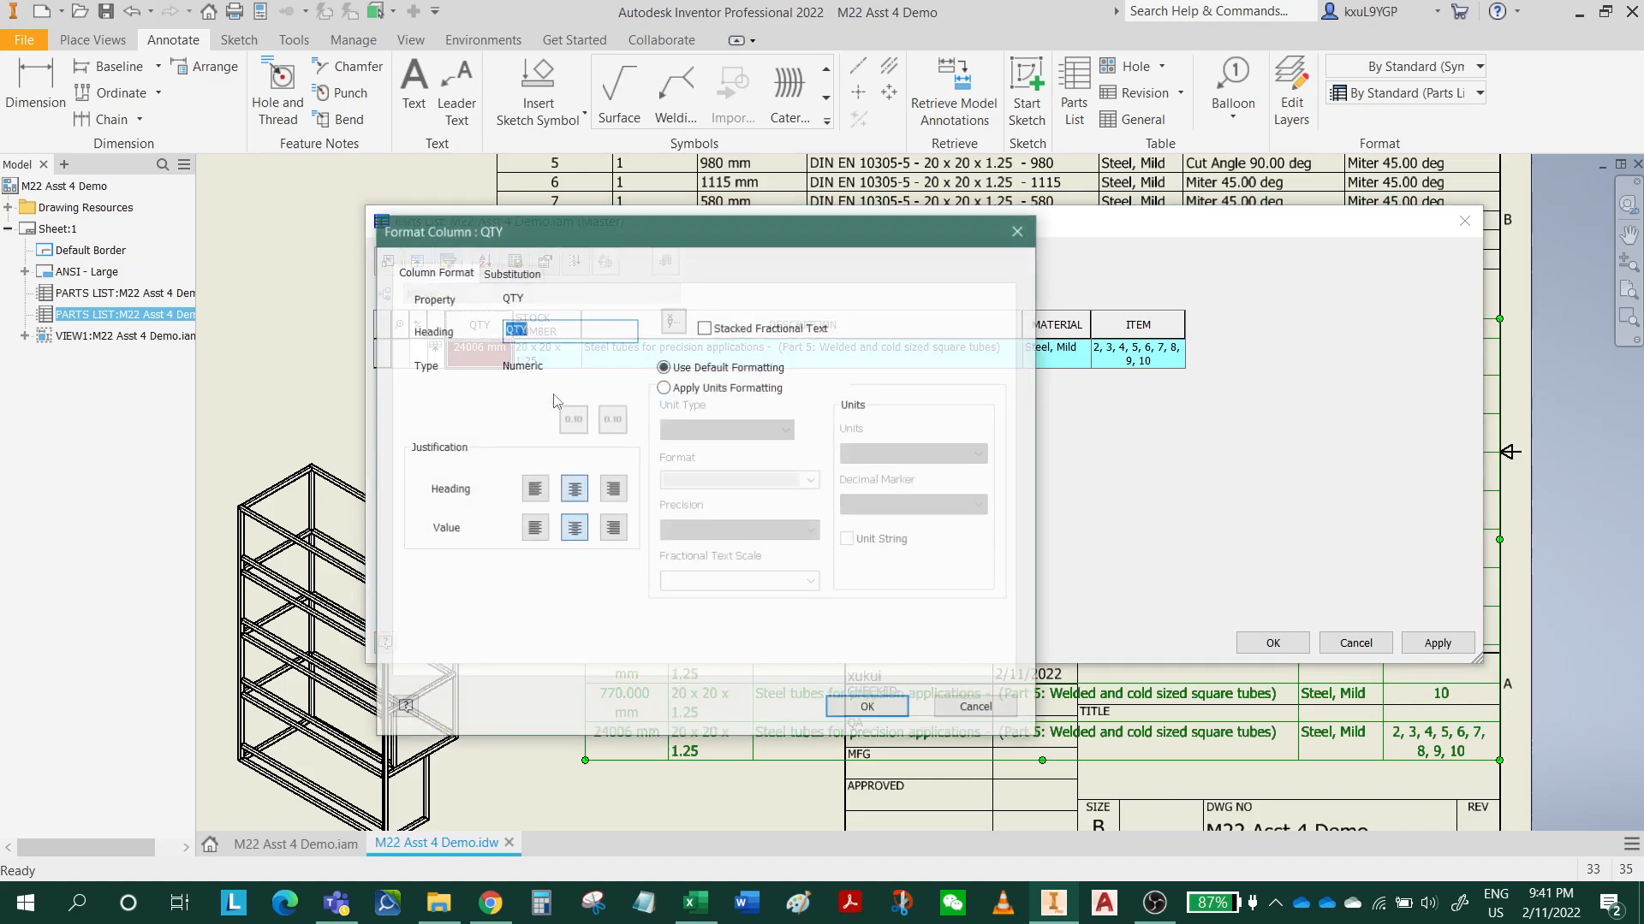
{"action": "left_click", "coordinate": [507, 328]}
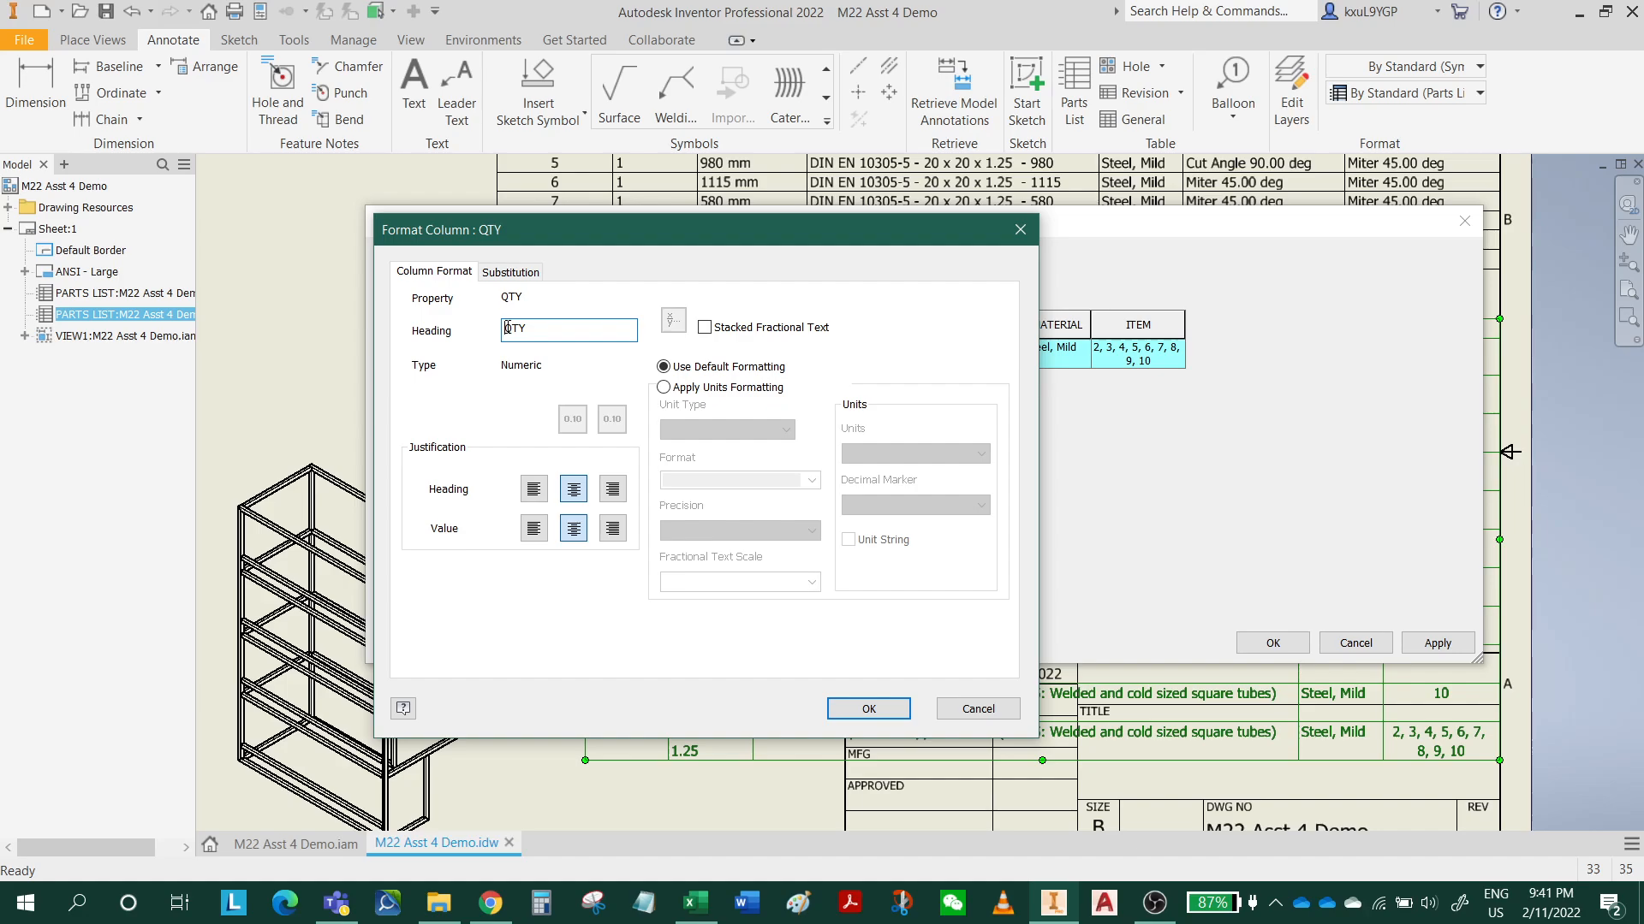
{"action": "type", "text": "TOTAL"}
{"action": "left_click", "coordinate": [863, 710]}
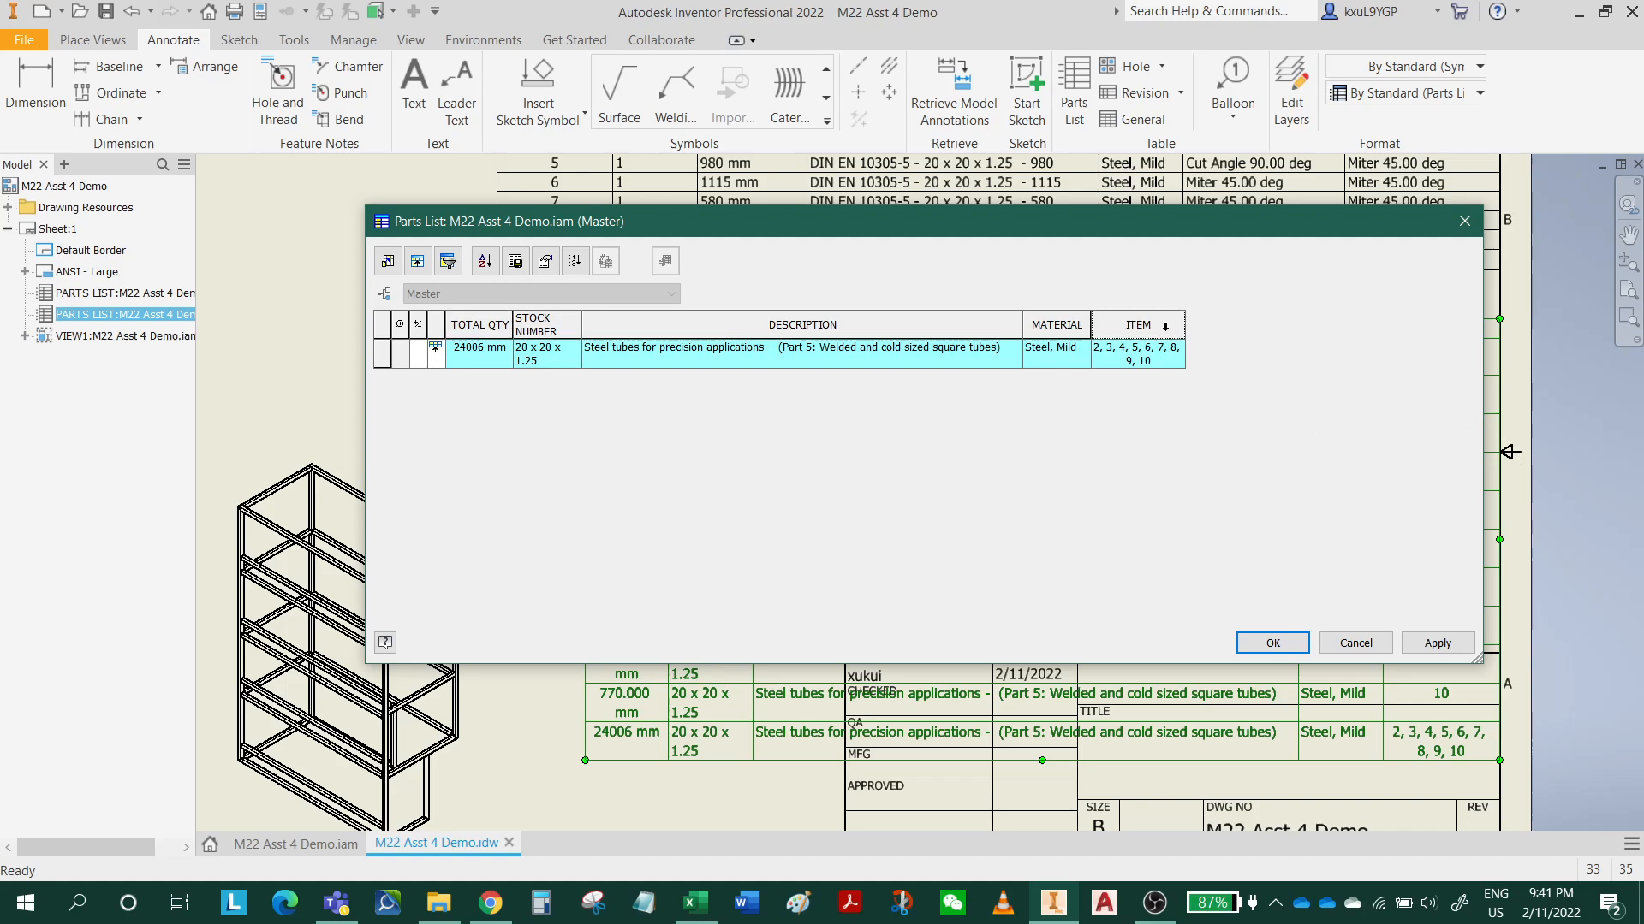
Step: Change the heading of the ITEM column to FOR ITEMS
{"action": "right_click", "coordinate": [1168, 327]}
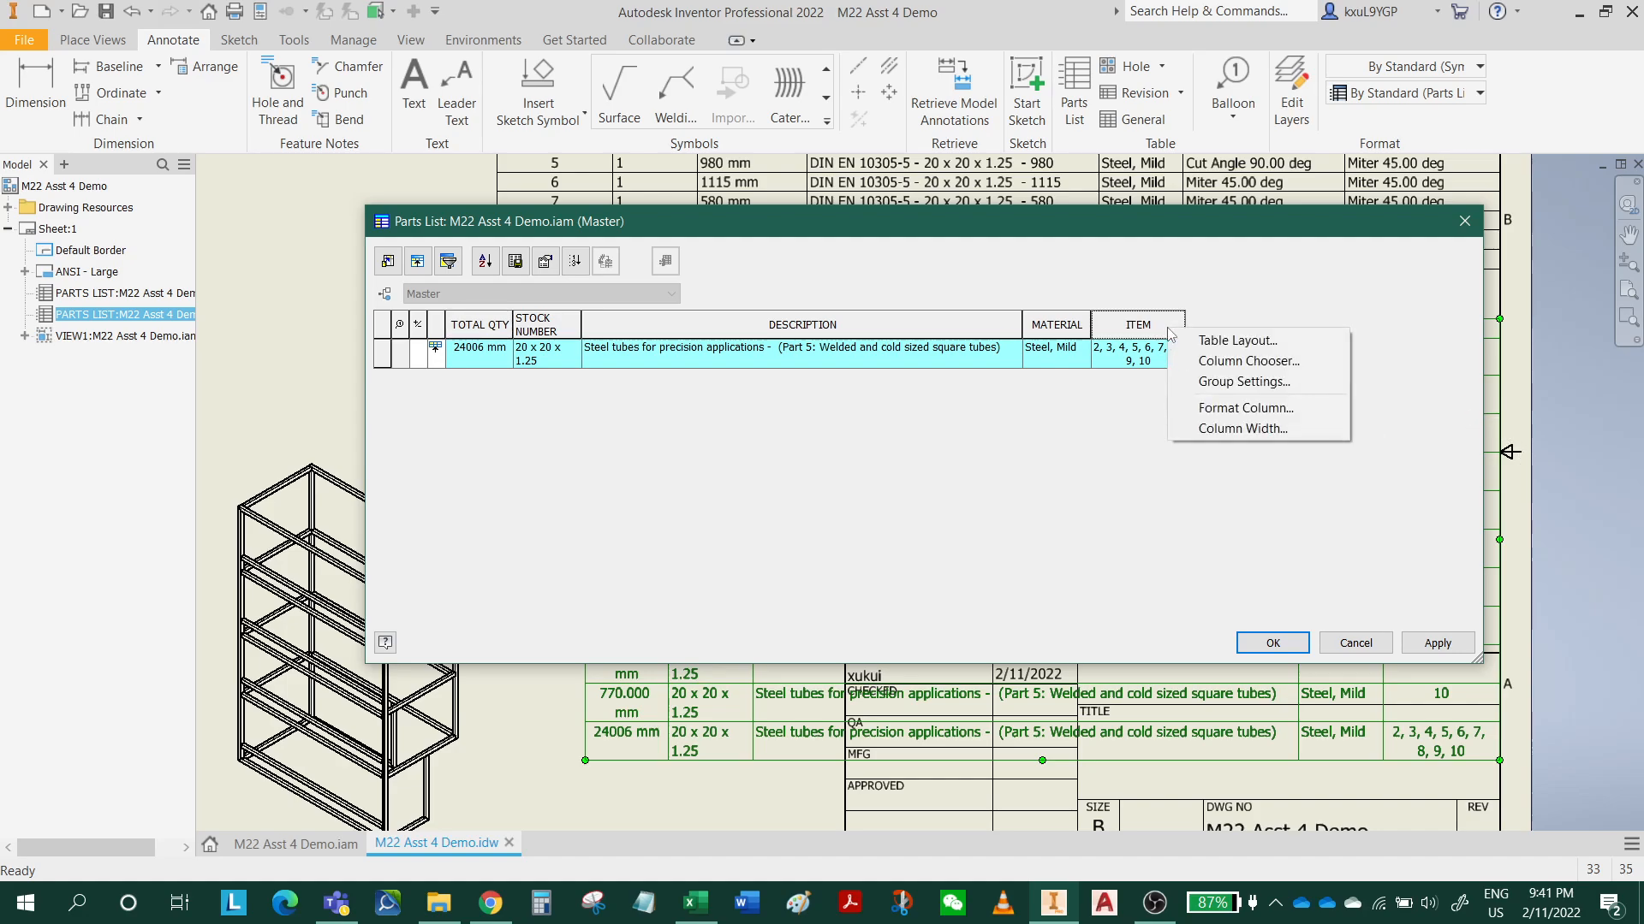
{"action": "left_click", "coordinate": [1251, 414]}
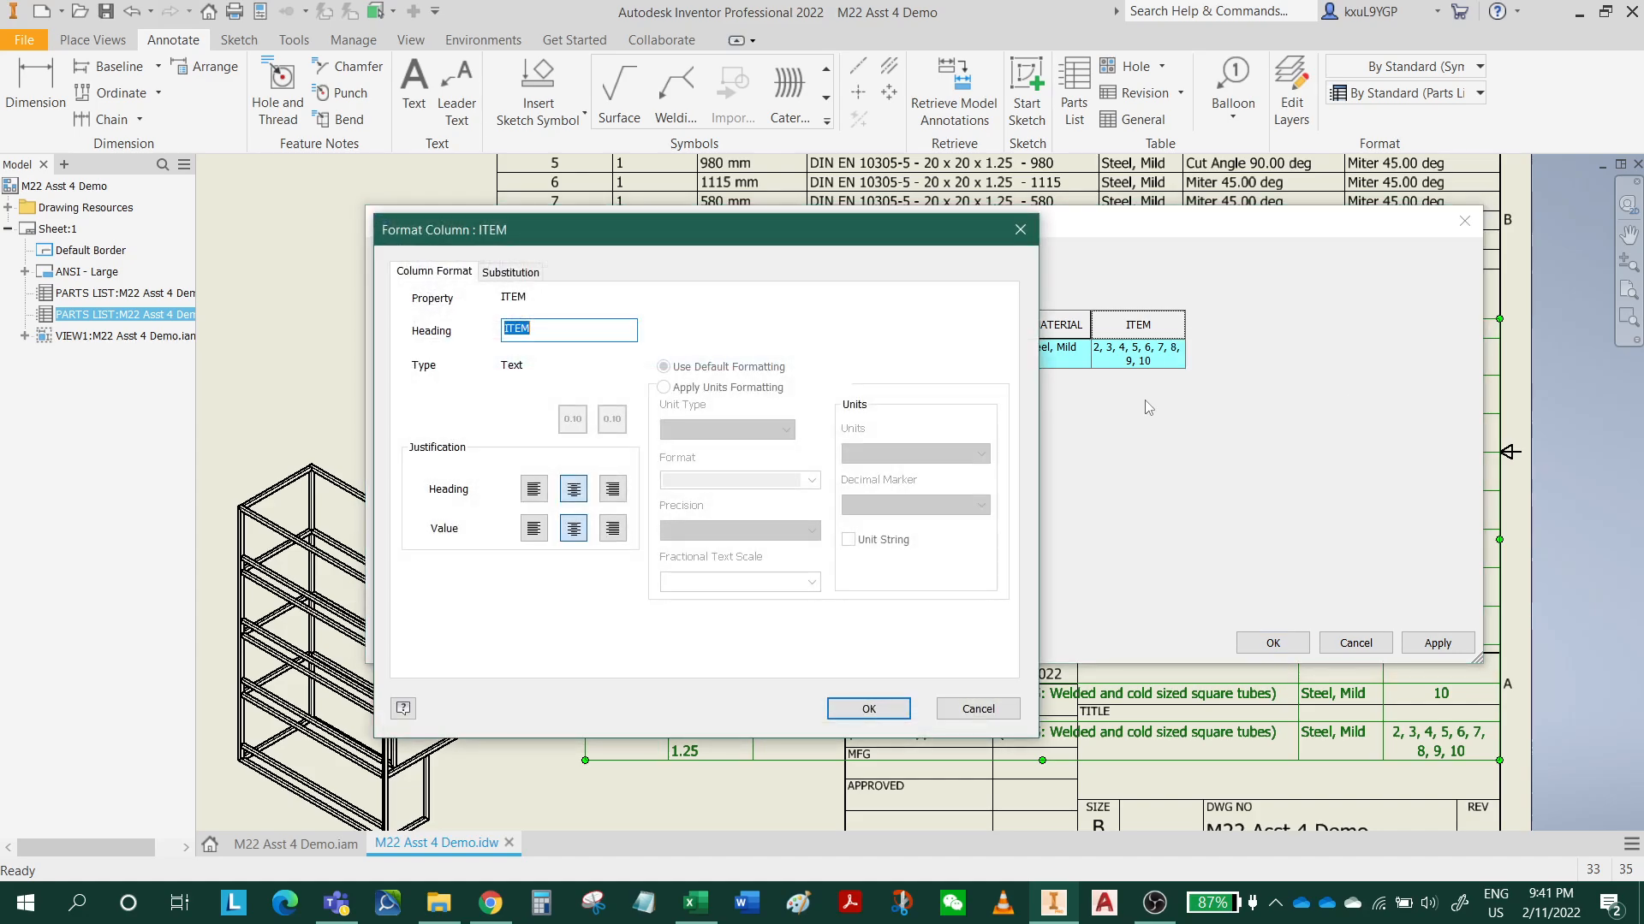
{"action": "left_click", "coordinate": [505, 328]}
{"action": "type", "text": "FOIR"}
{"action": "key", "text": "BackSpace"}
{"action": "left_click", "coordinate": [526, 328]}
{"action": "left_click", "coordinate": [887, 719]}
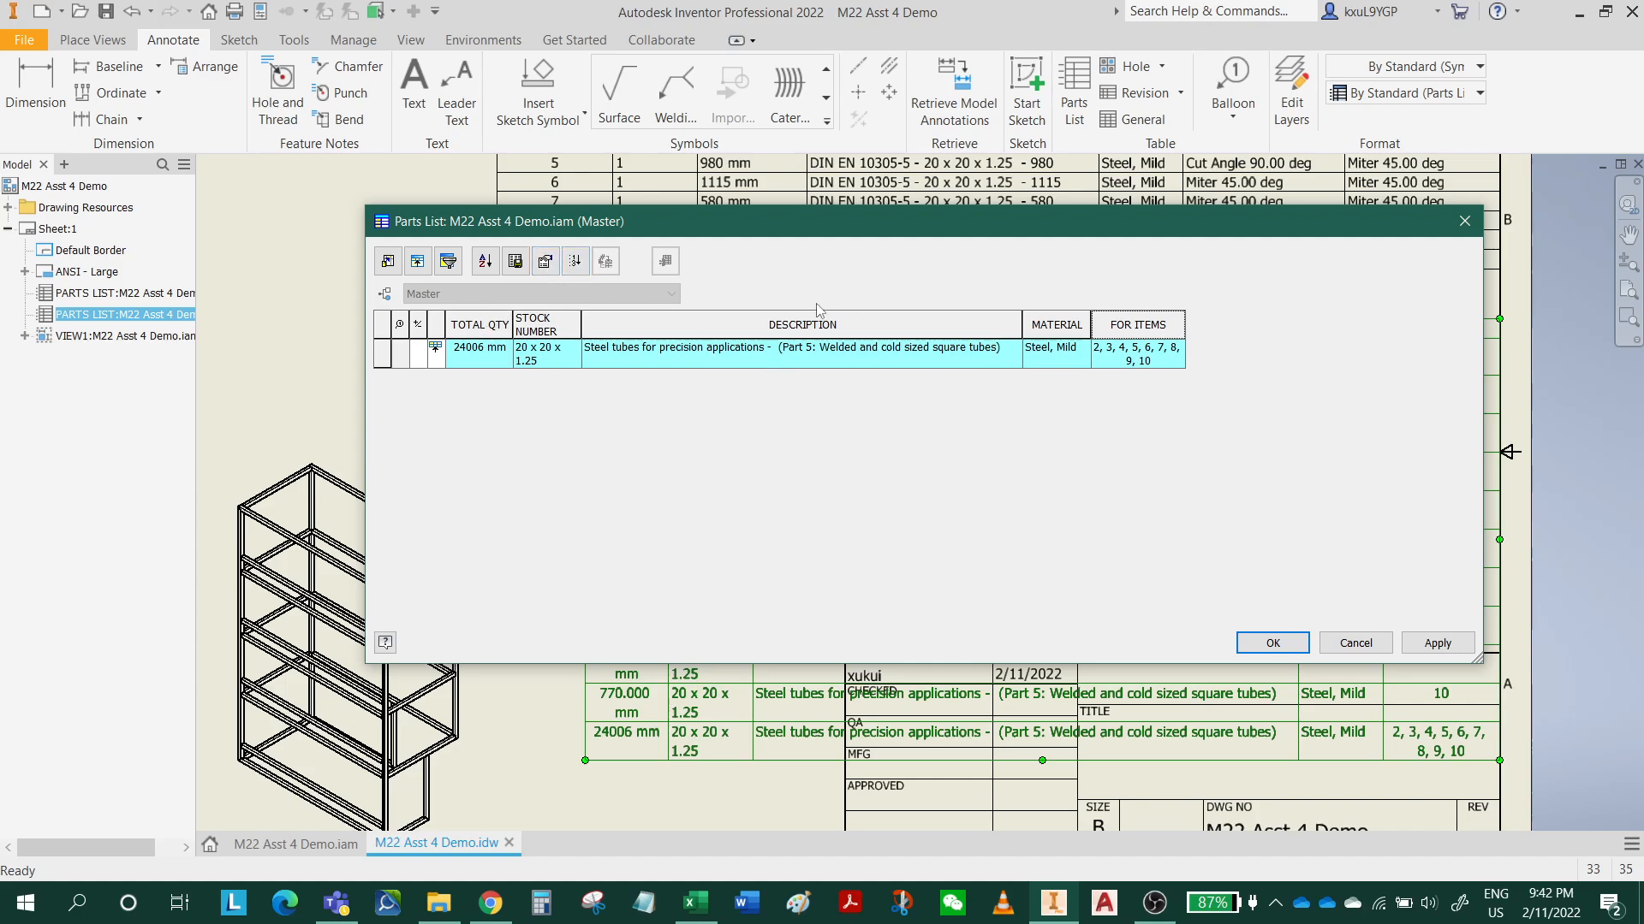
Step: Change the second parts list's title to MATERIAL LIST in its table layout settings
{"action": "mouse_move", "coordinate": [813, 237]}
{"action": "left_mouse_down"}
{"action": "mouse_move", "coordinate": [814, 346]}
{"action": "mouse_move", "coordinate": [1088, 382]}
{"action": "mouse_move", "coordinate": [942, 399]}
{"action": "left_mouse_up"}
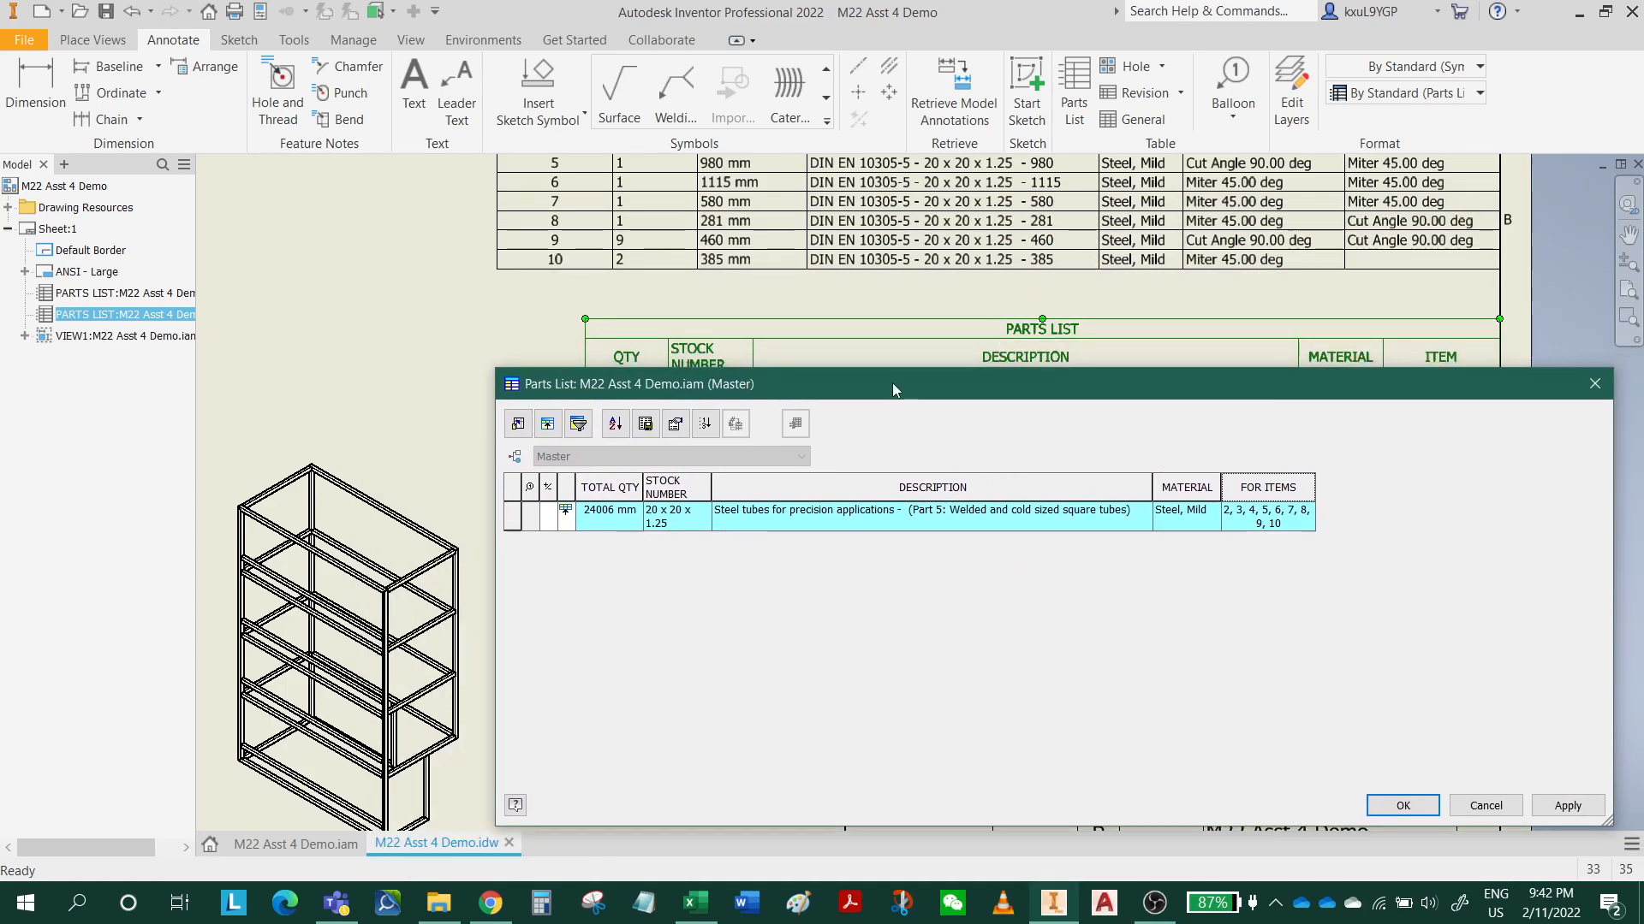
{"action": "left_click", "coordinate": [675, 425]}
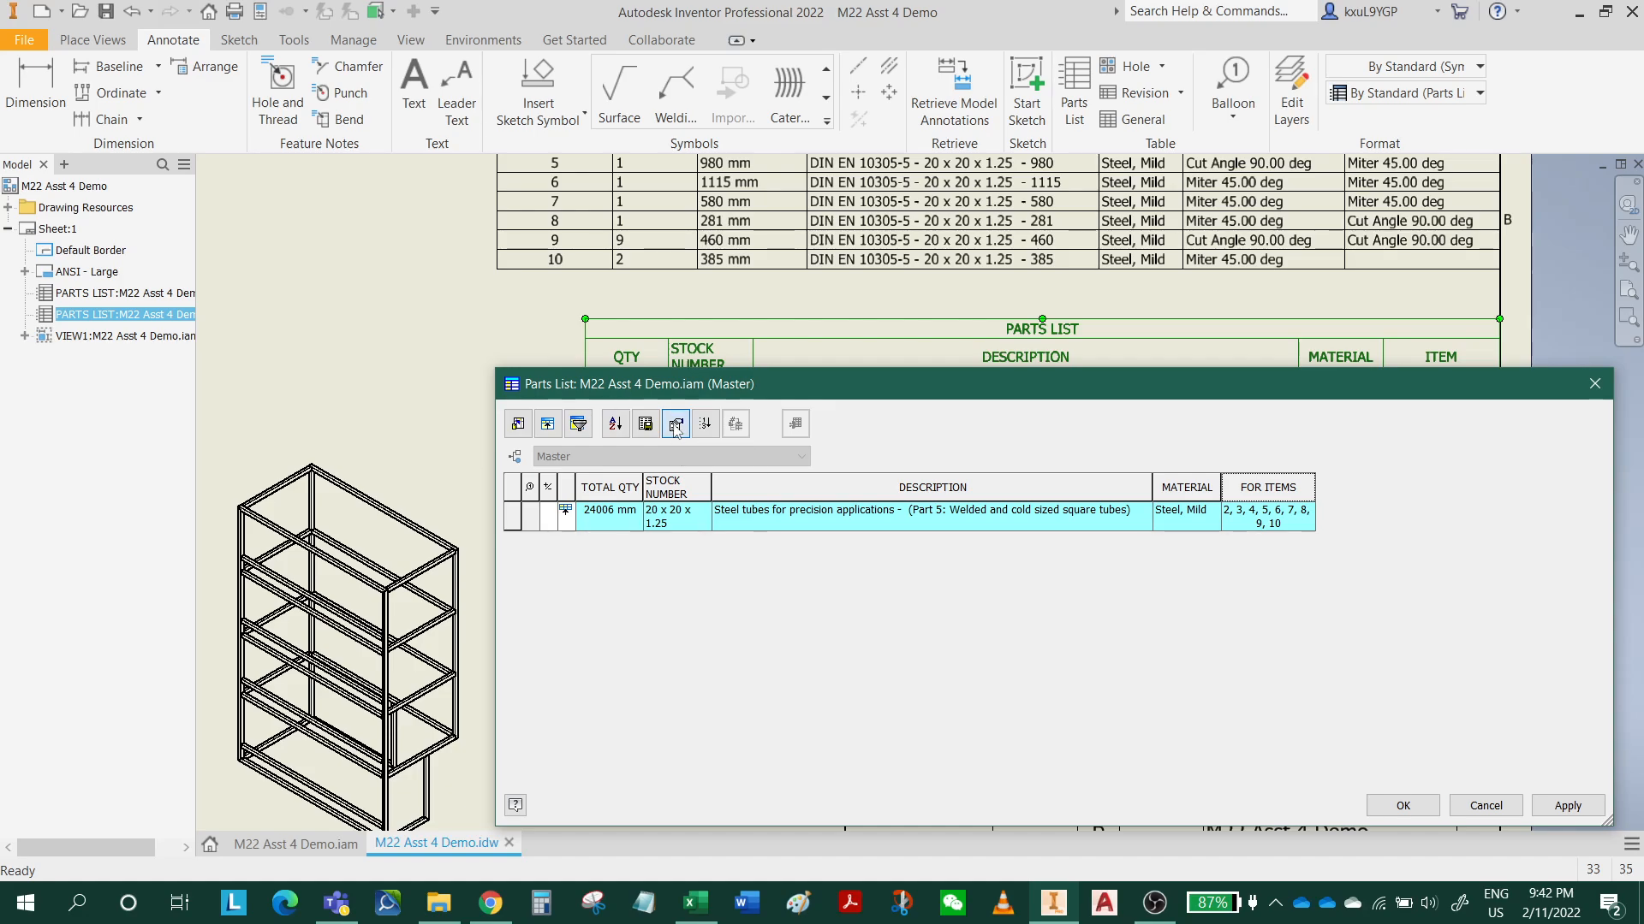
{"action": "left_click_drag", "start_coordinate": [654, 389], "coordinate": [684, 296]}
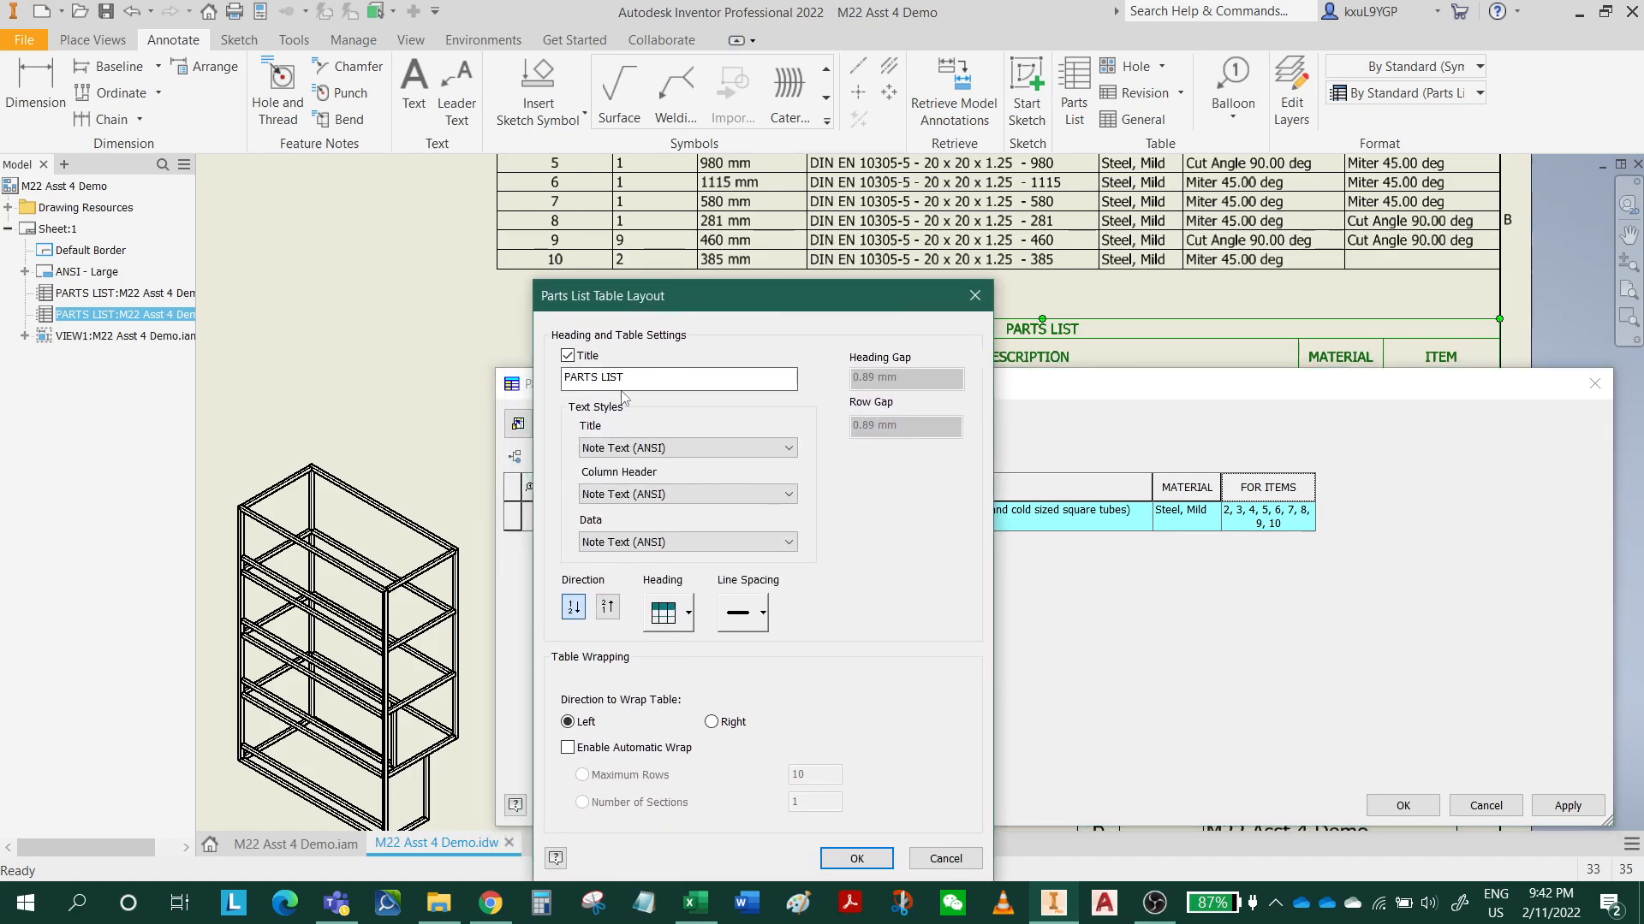
{"action": "left_click_drag", "start_coordinate": [597, 376], "coordinate": [576, 377]}
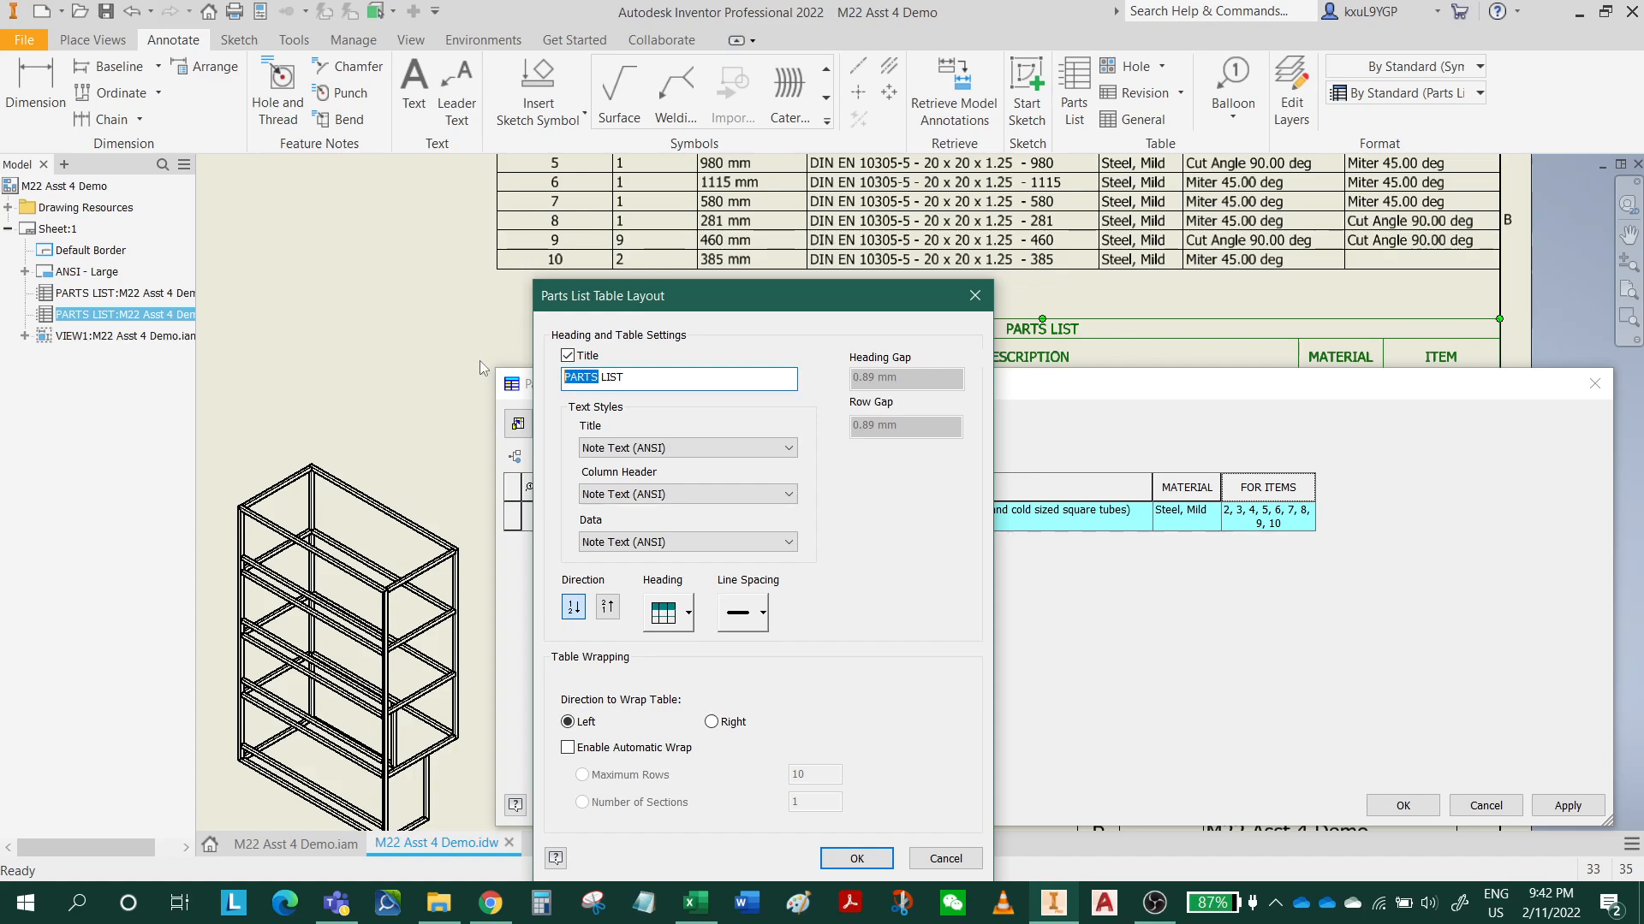
{"action": "type", "text": "MATERIO"}
{"action": "key", "text": "BackSpace"}
{"action": "type", "text": "AL"}
{"action": "left_click", "coordinate": [840, 859]}
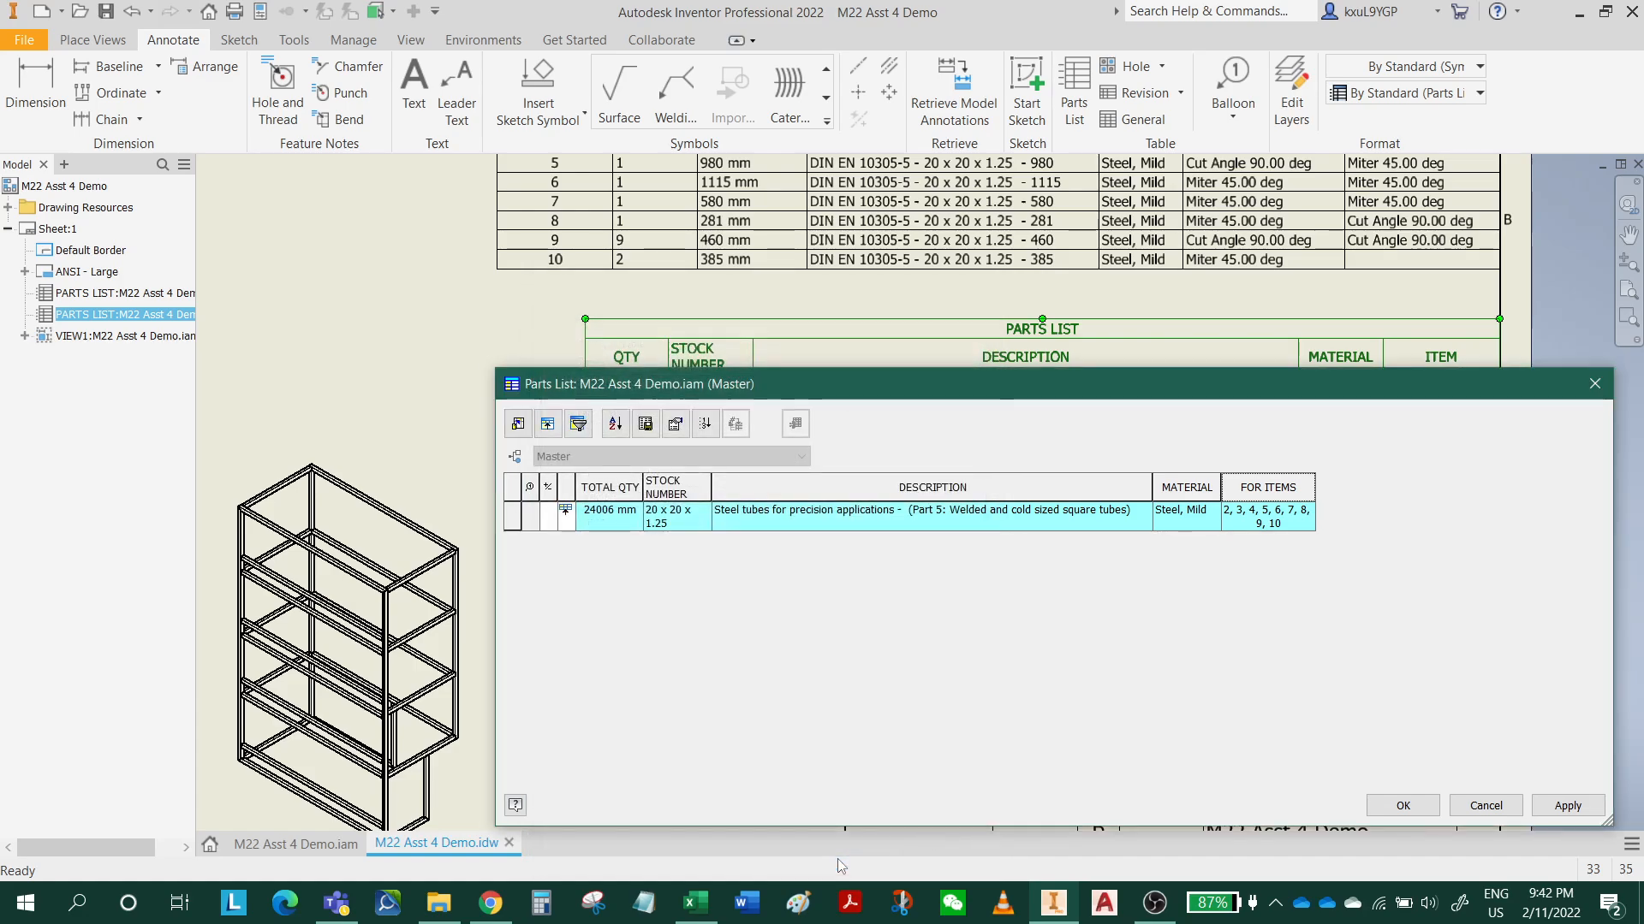
Step: Apply the edits to the second parts list and widen its FOR ITEMS and STOCK NUMBER columns to fit their text on single lines
{"action": "left_click", "coordinate": [1403, 805]}
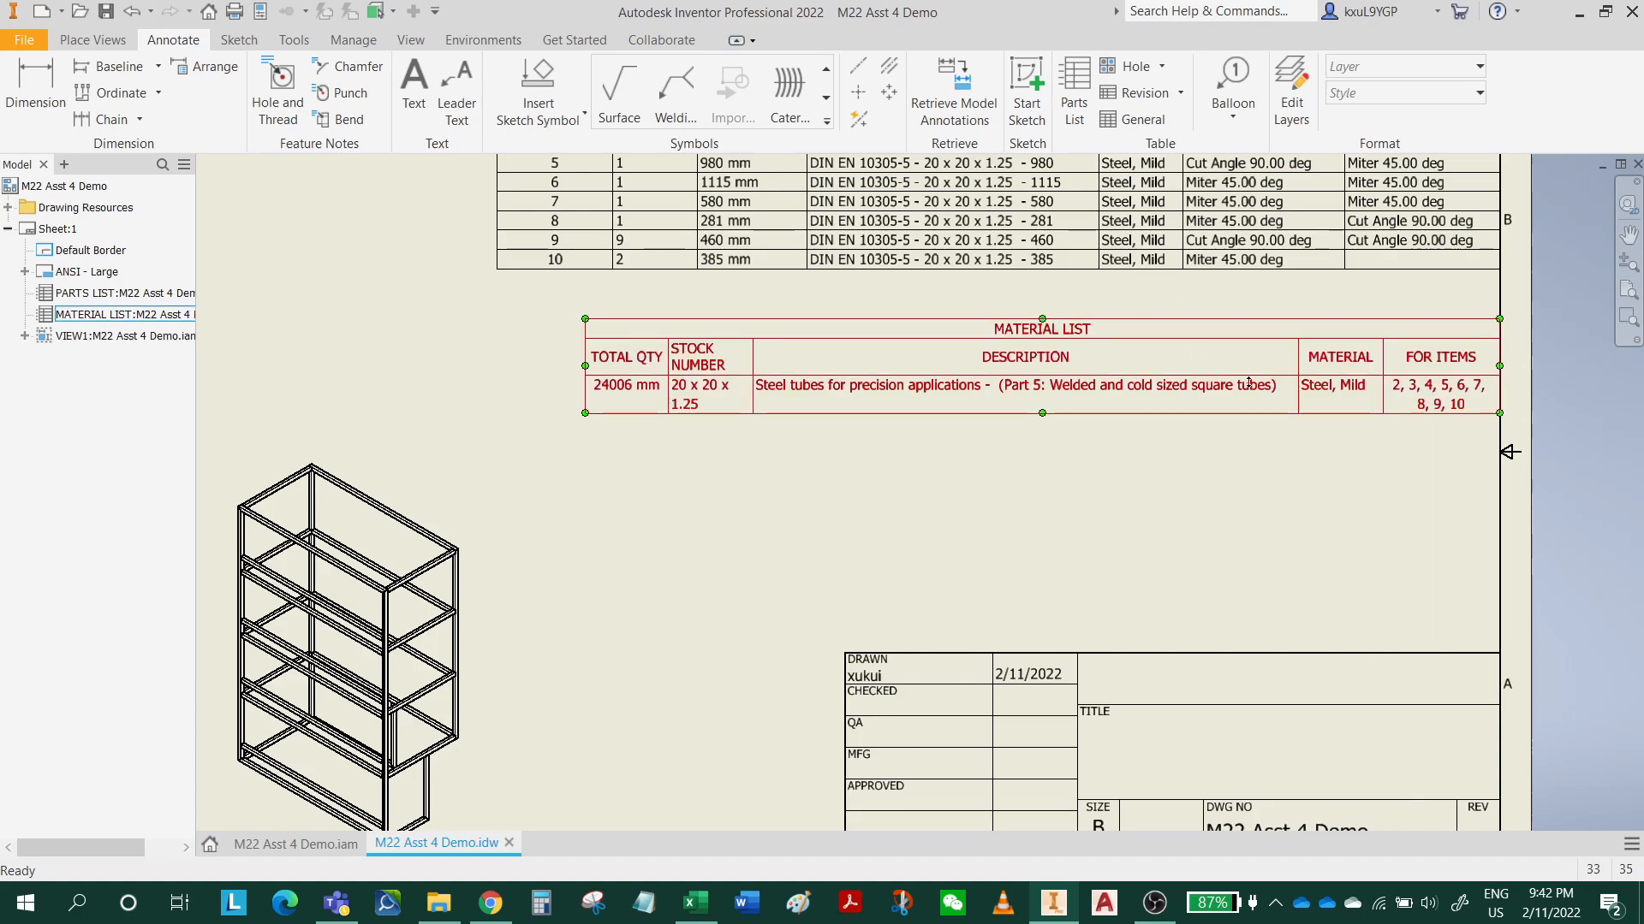
{"action": "left_click_drag", "start_coordinate": [1380, 367], "coordinate": [1322, 369]}
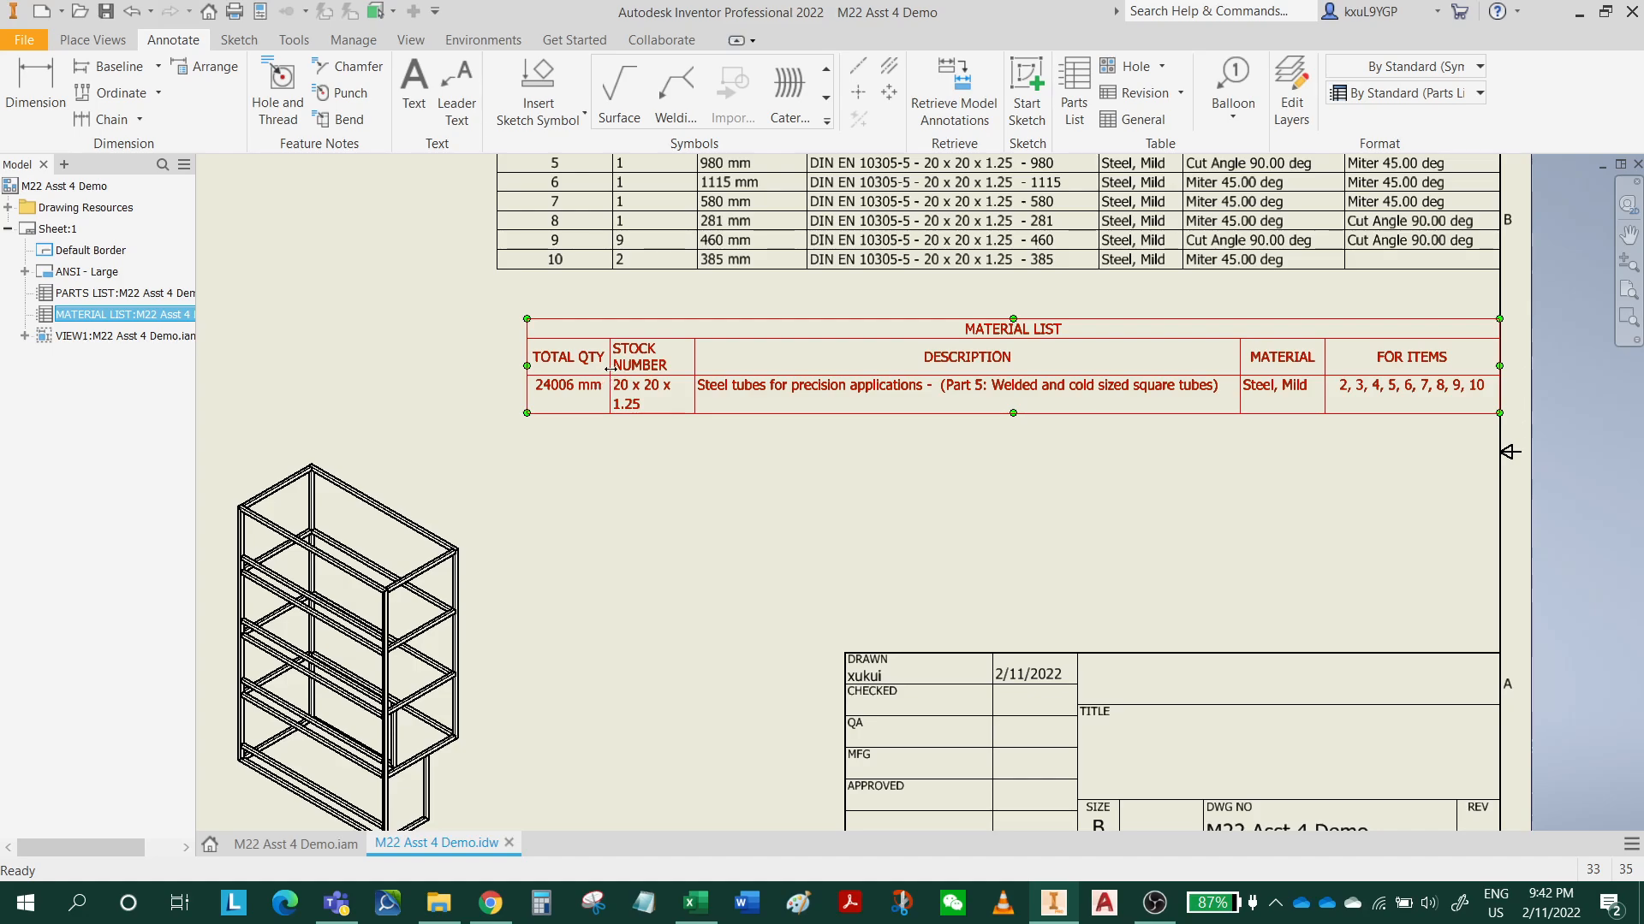
{"action": "left_click_drag", "start_coordinate": [606, 385], "coordinate": [580, 369]}
{"action": "left_click", "coordinate": [679, 271], "text": "ctrl"}
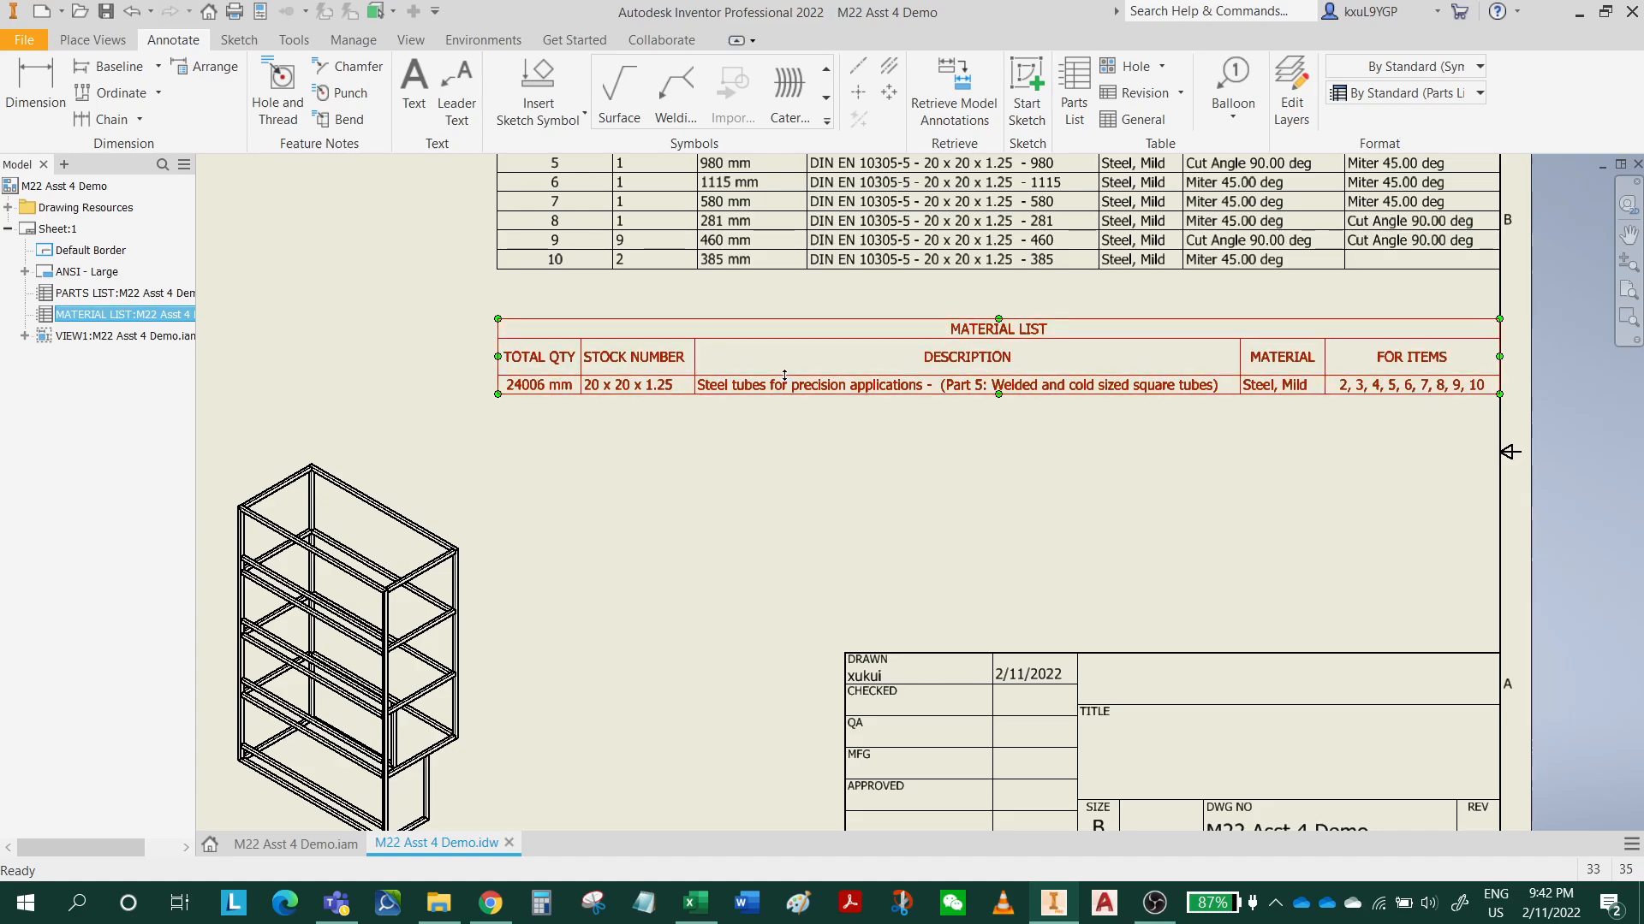
Step: Adjust the height of the material list's column heading row on the sheet so it is slightly taller than the data row
{"action": "left_click_drag", "start_coordinate": [784, 375], "coordinate": [784, 364]}
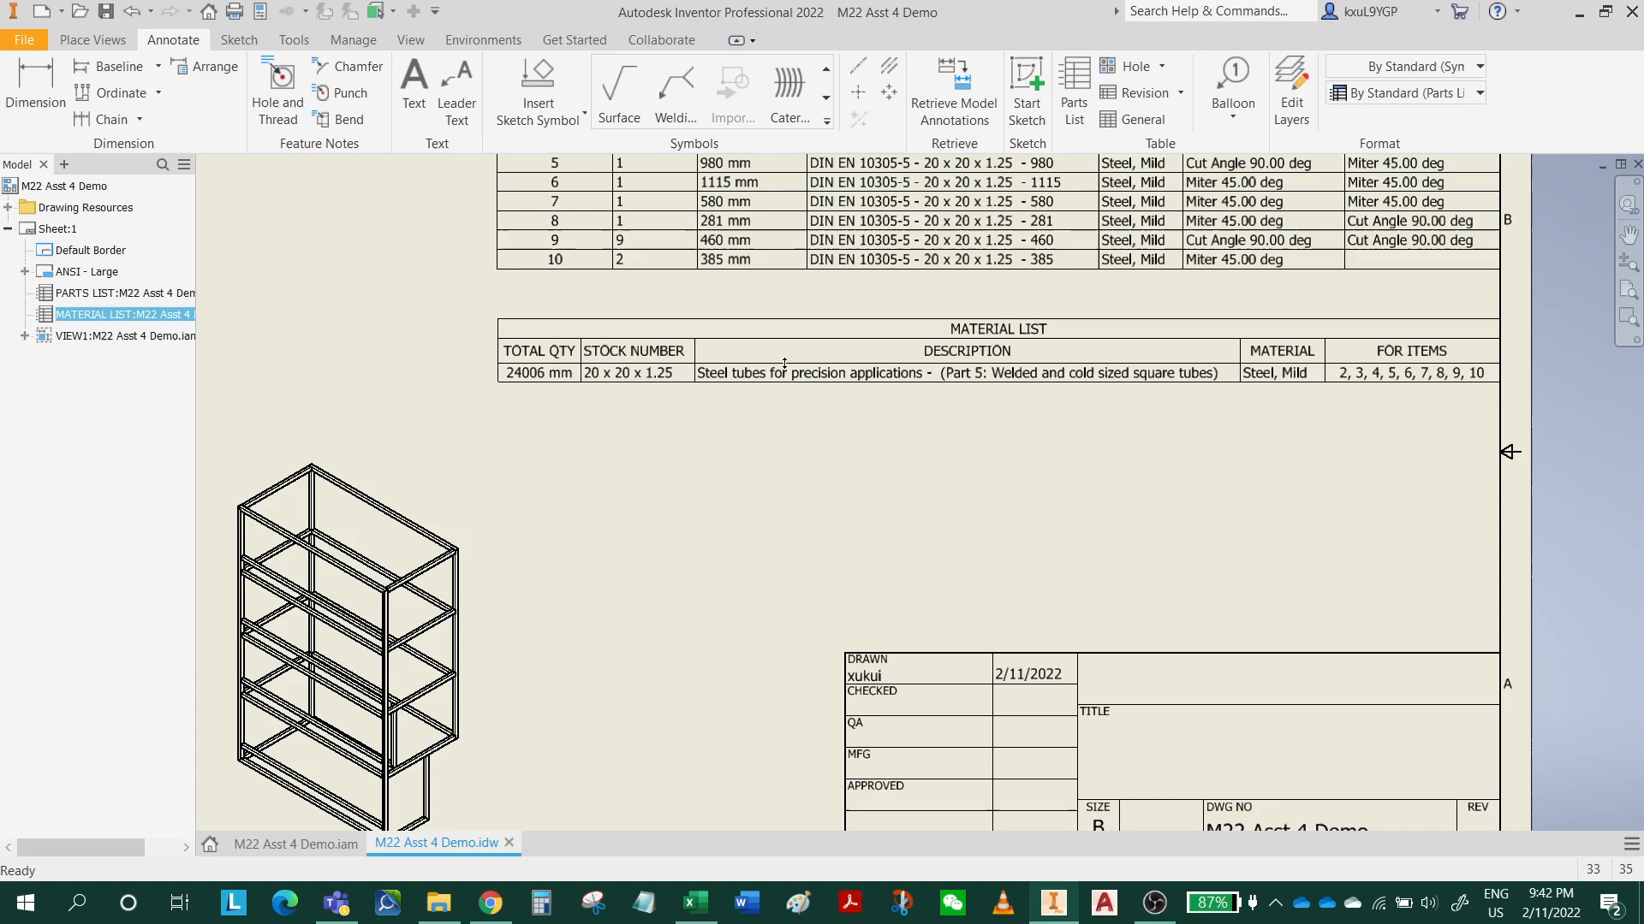
{"action": "left_click", "coordinate": [1052, 486]}
{"action": "middle_click_drag", "start_coordinate": [1020, 488], "coordinate": [992, 647]}
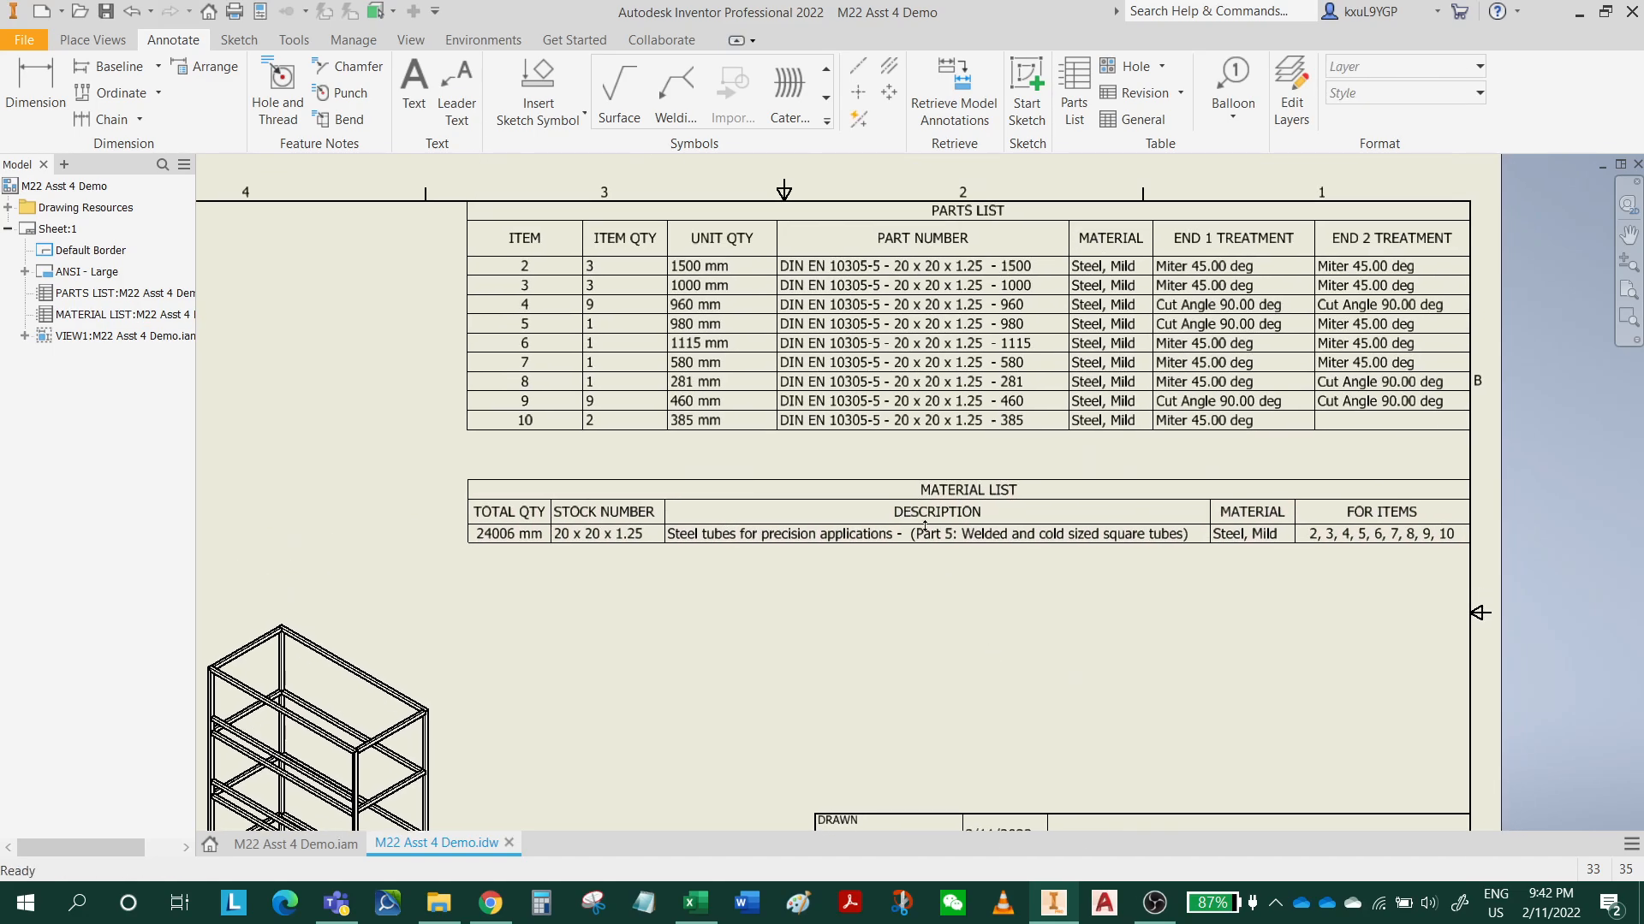
{"action": "scroll", "coordinate": [844, 516], "scroll_direction": "up", "scroll_amount": 3}
{"action": "scroll", "coordinate": [811, 503], "scroll_direction": "down", "scroll_amount": 3}
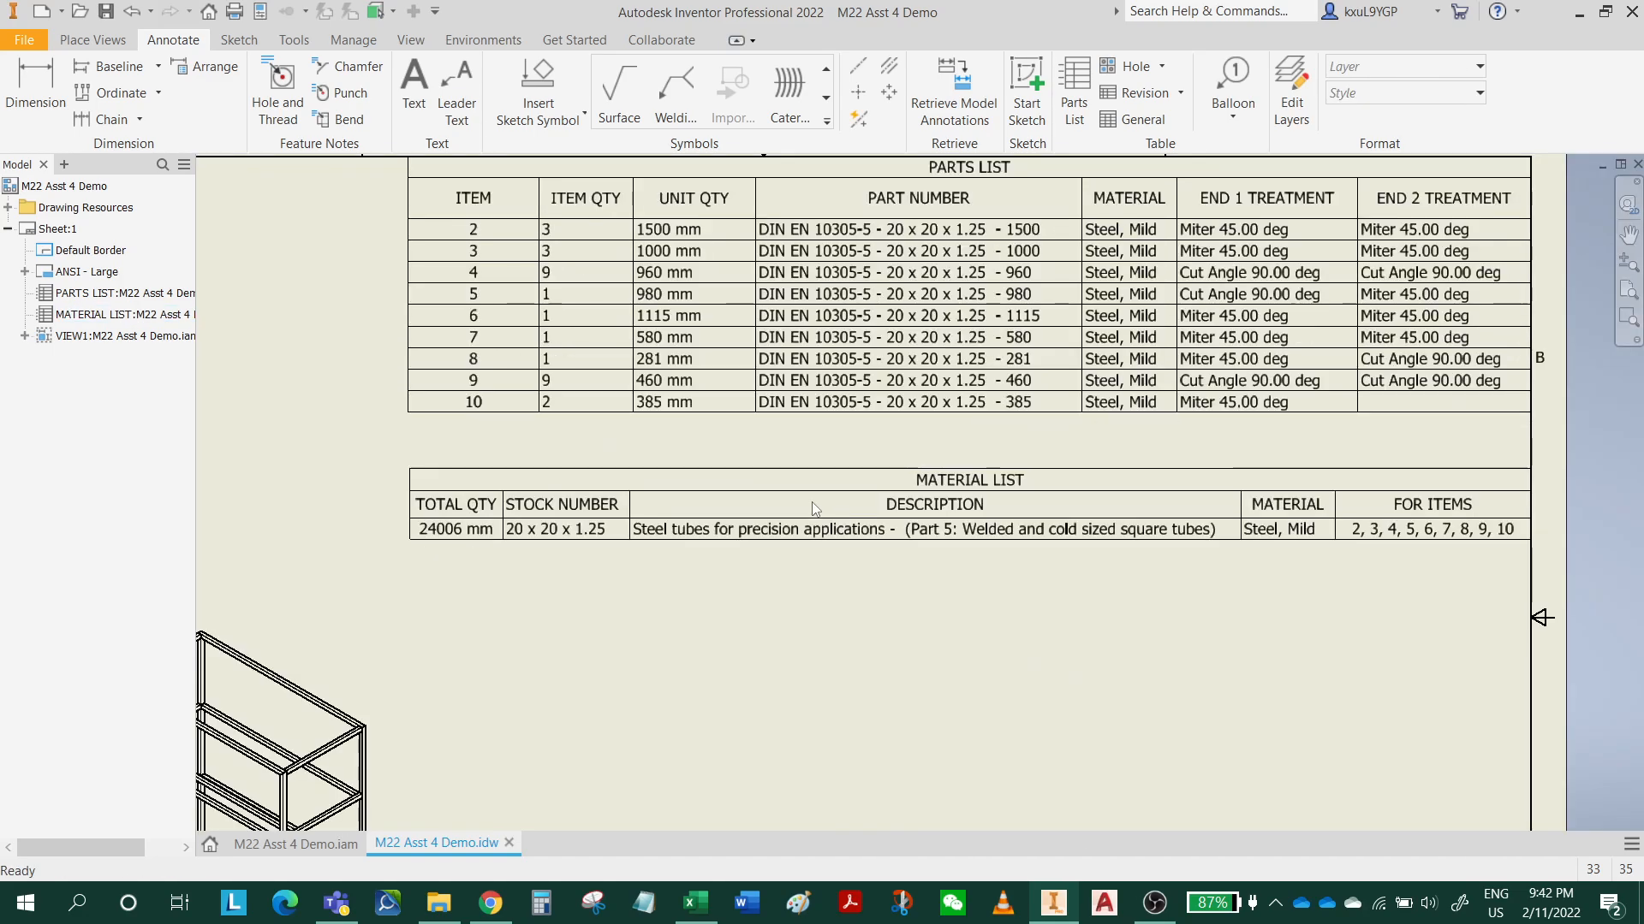
{"action": "left_click", "coordinate": [766, 520]}
{"action": "left_click_drag", "start_coordinate": [766, 520], "coordinate": [766, 517]}
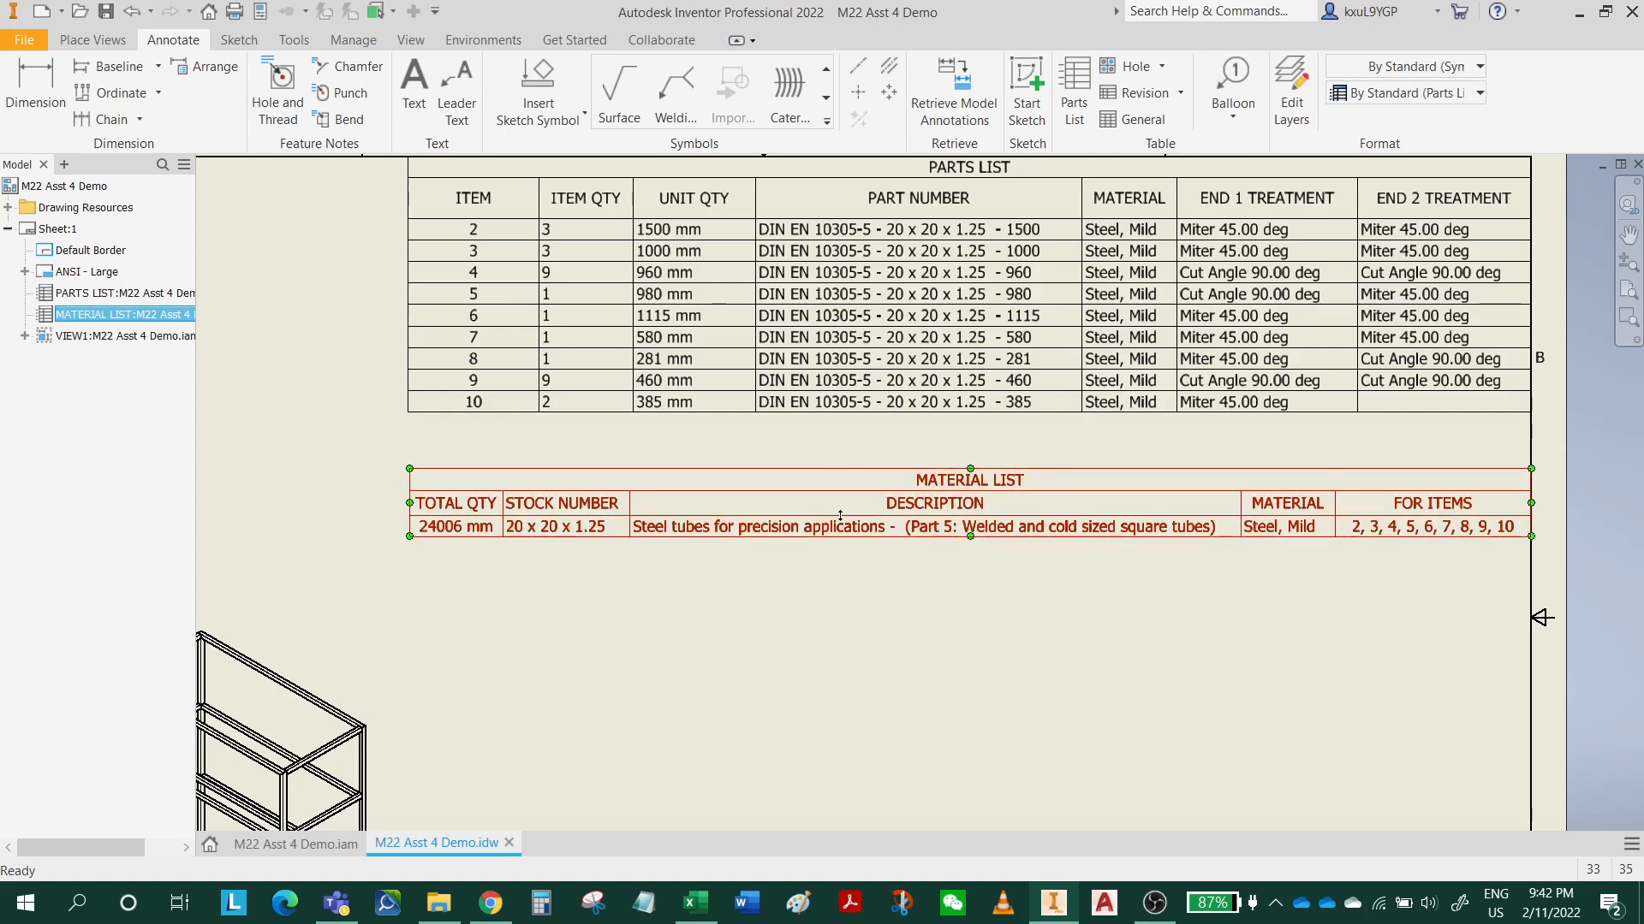
{"action": "left_click_drag", "start_coordinate": [841, 515], "coordinate": [843, 532]}
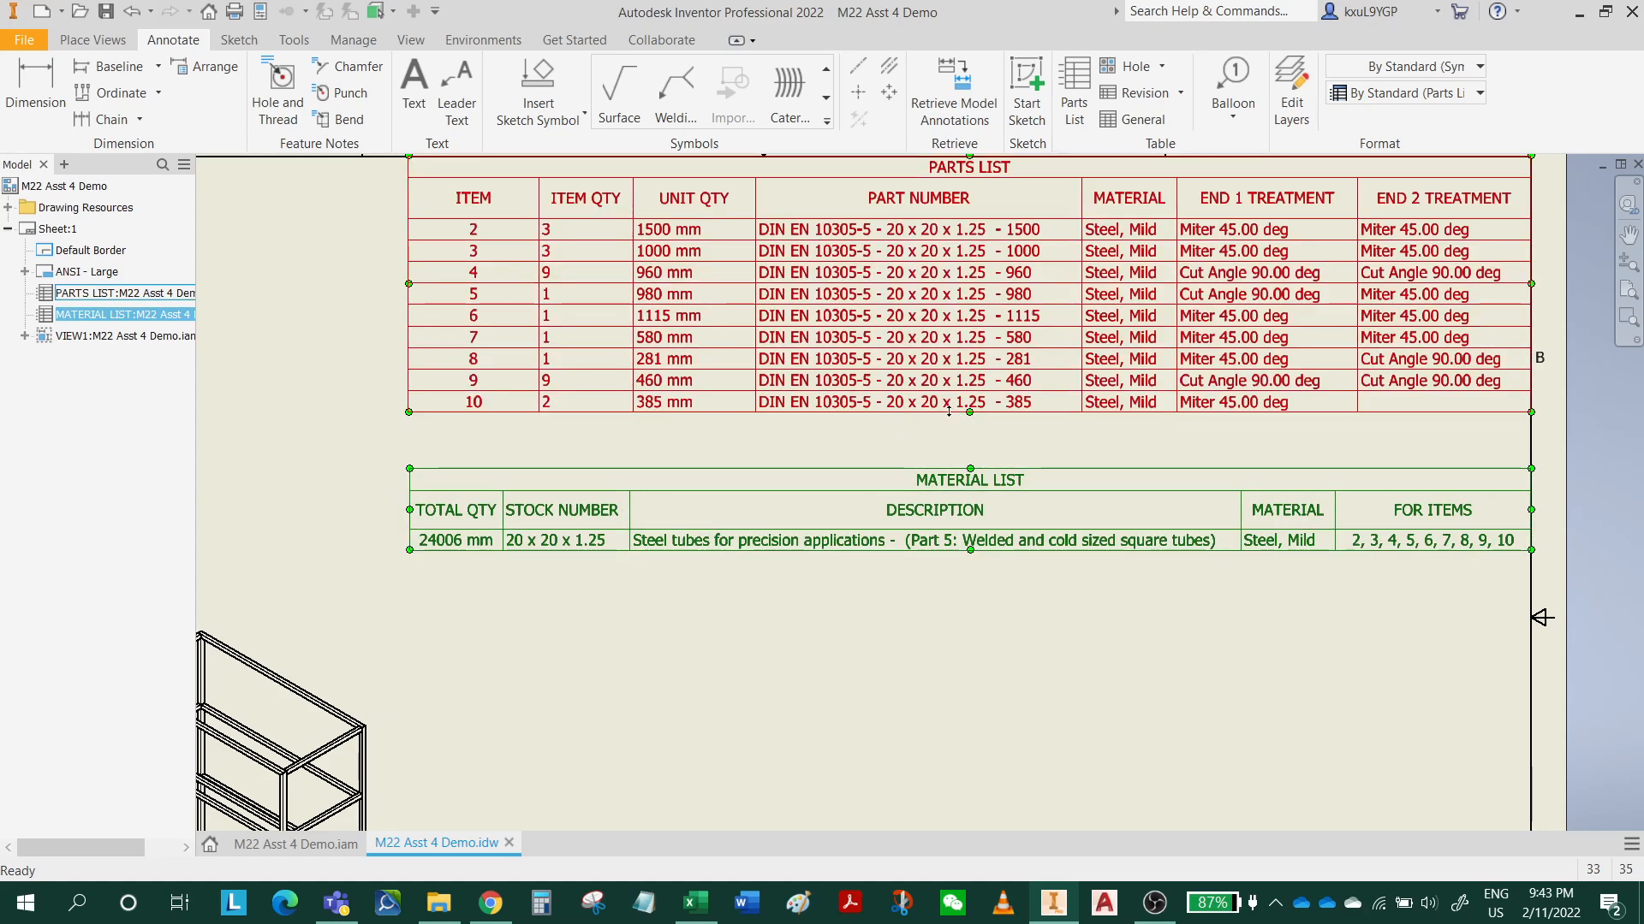
Step: Change the first parts list's title to CUT LIST in its table layout settings and apply the edit
{"action": "middle_click_drag", "start_coordinate": [957, 368], "coordinate": [950, 463]}
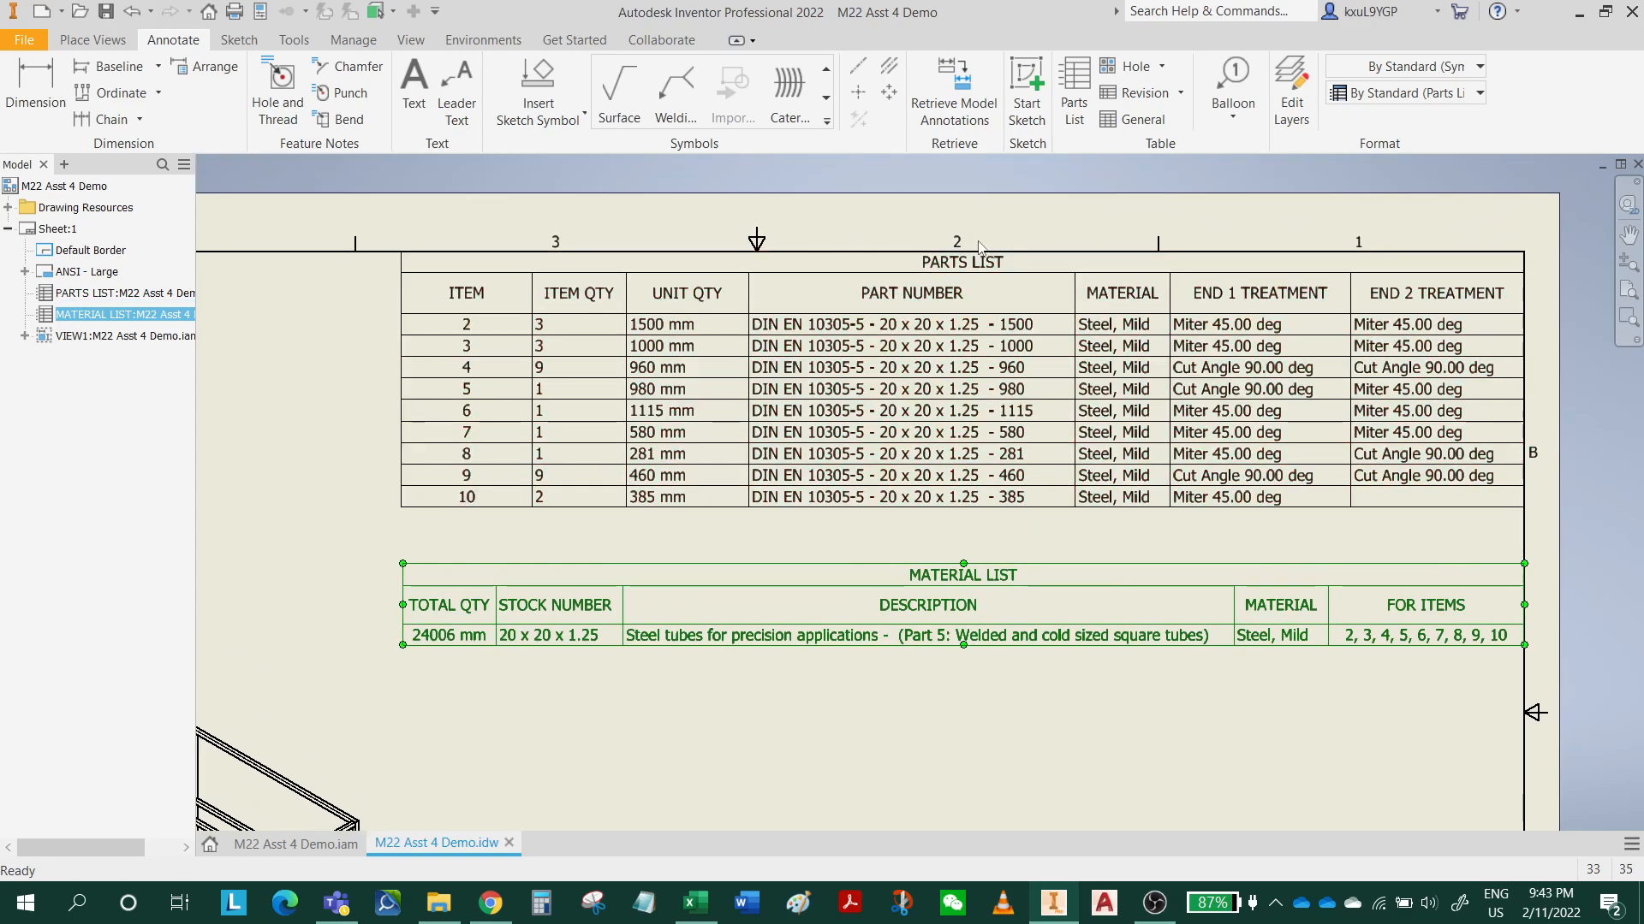
{"action": "double_click", "coordinate": [946, 267]}
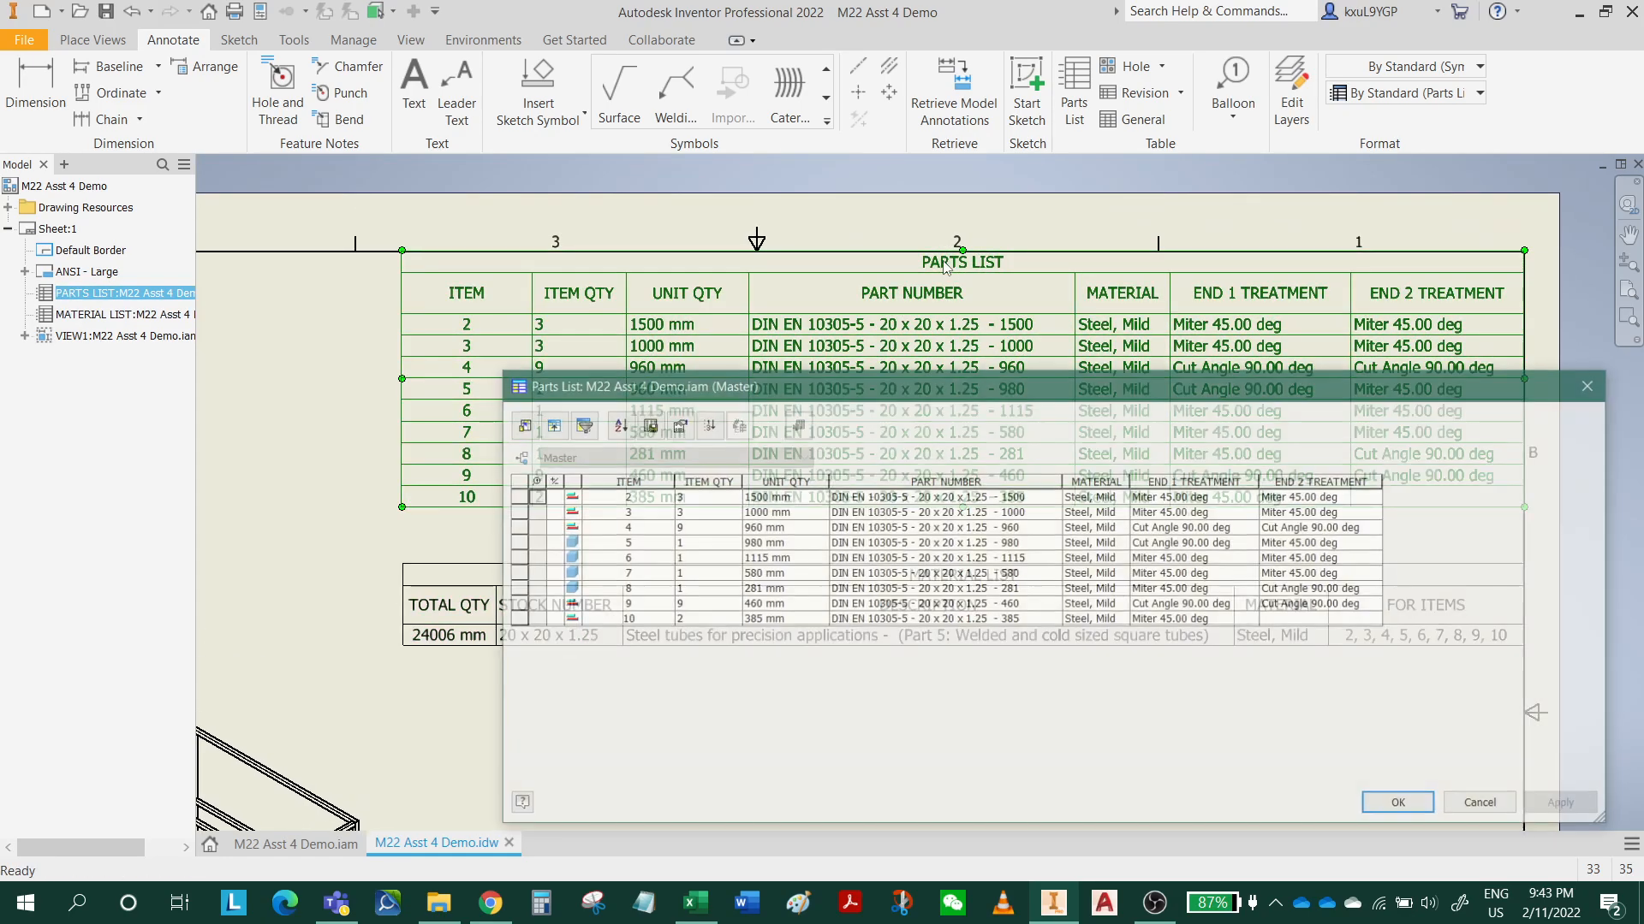
{"action": "left_click", "coordinate": [688, 426]}
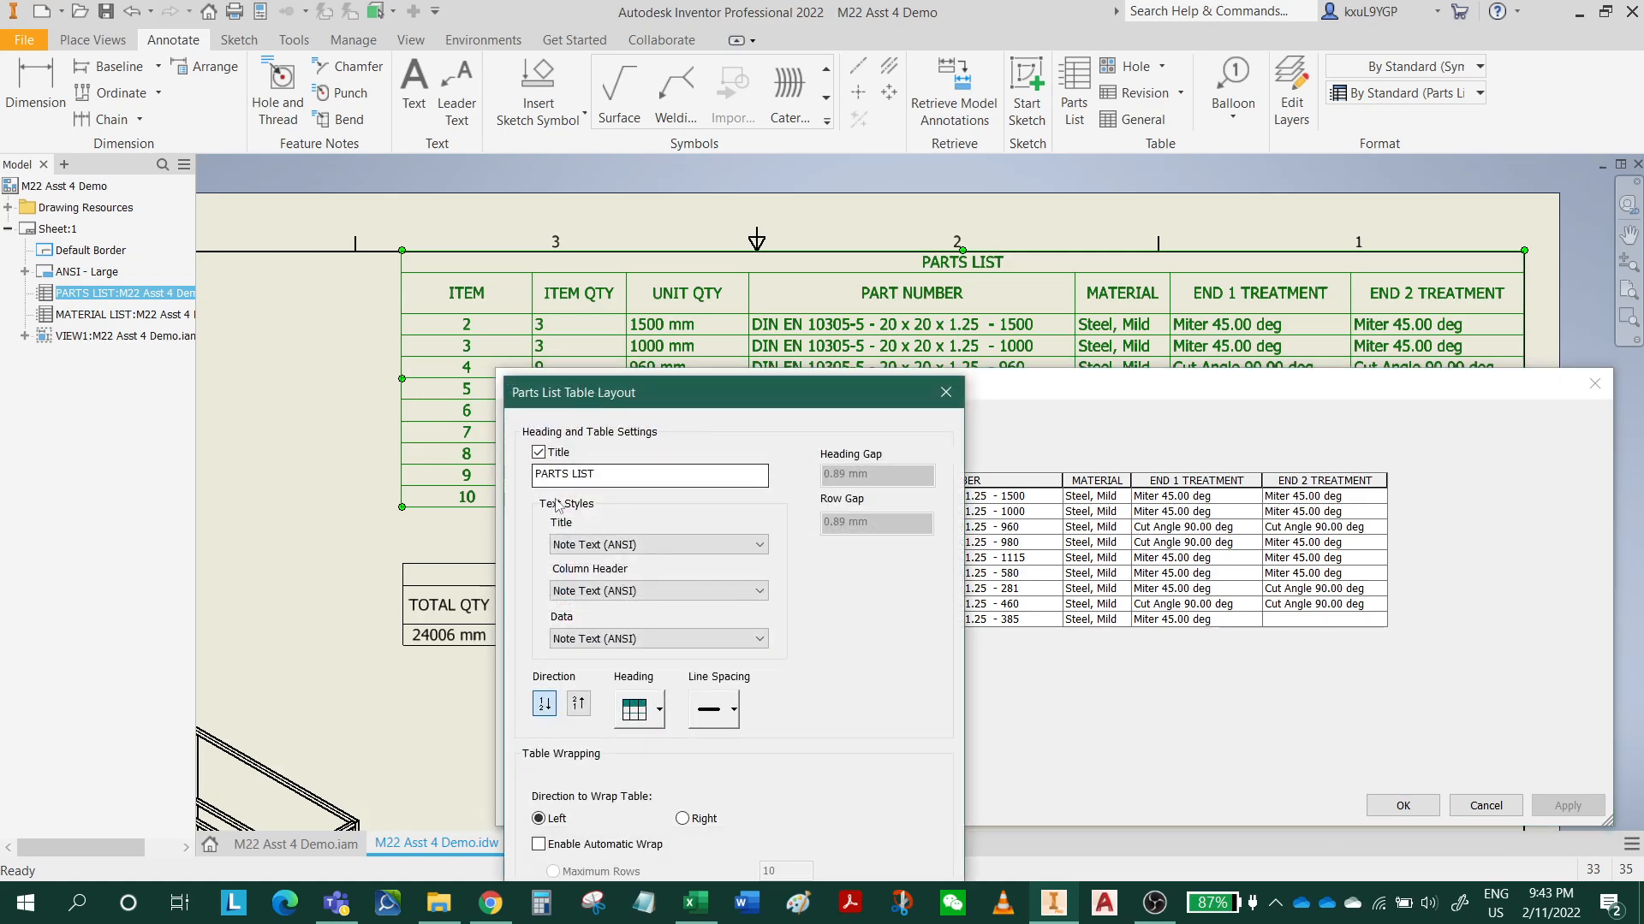
{"action": "double_click", "coordinate": [568, 477]}
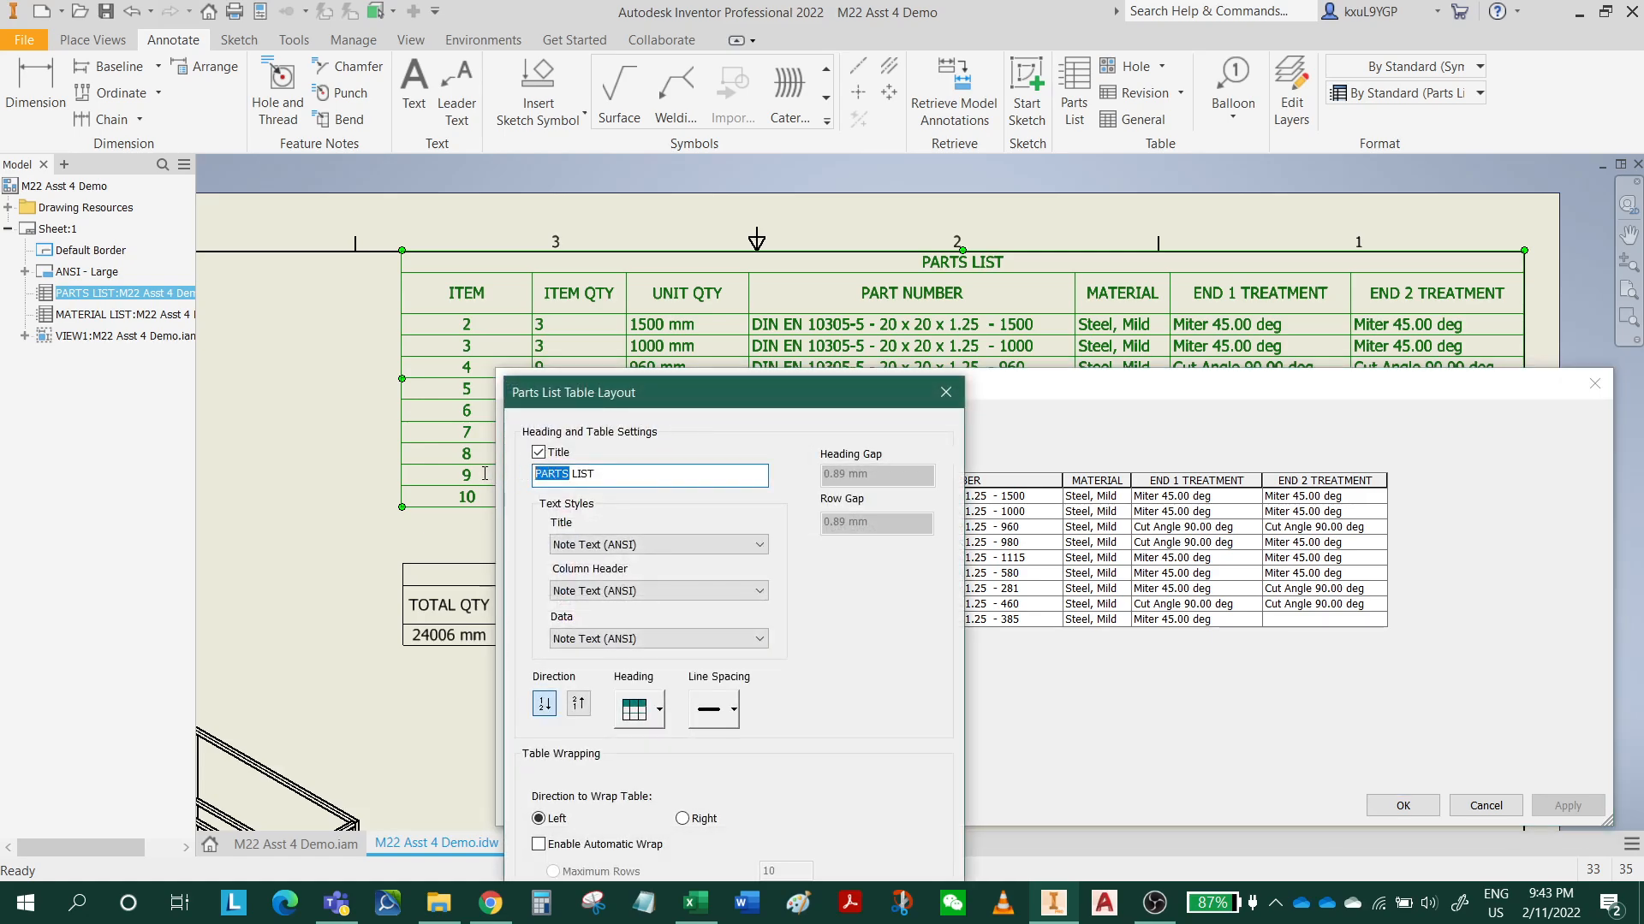
{"action": "type", "text": "CUT"}
{"action": "left_click_drag", "start_coordinate": [803, 387], "coordinate": [776, 233]}
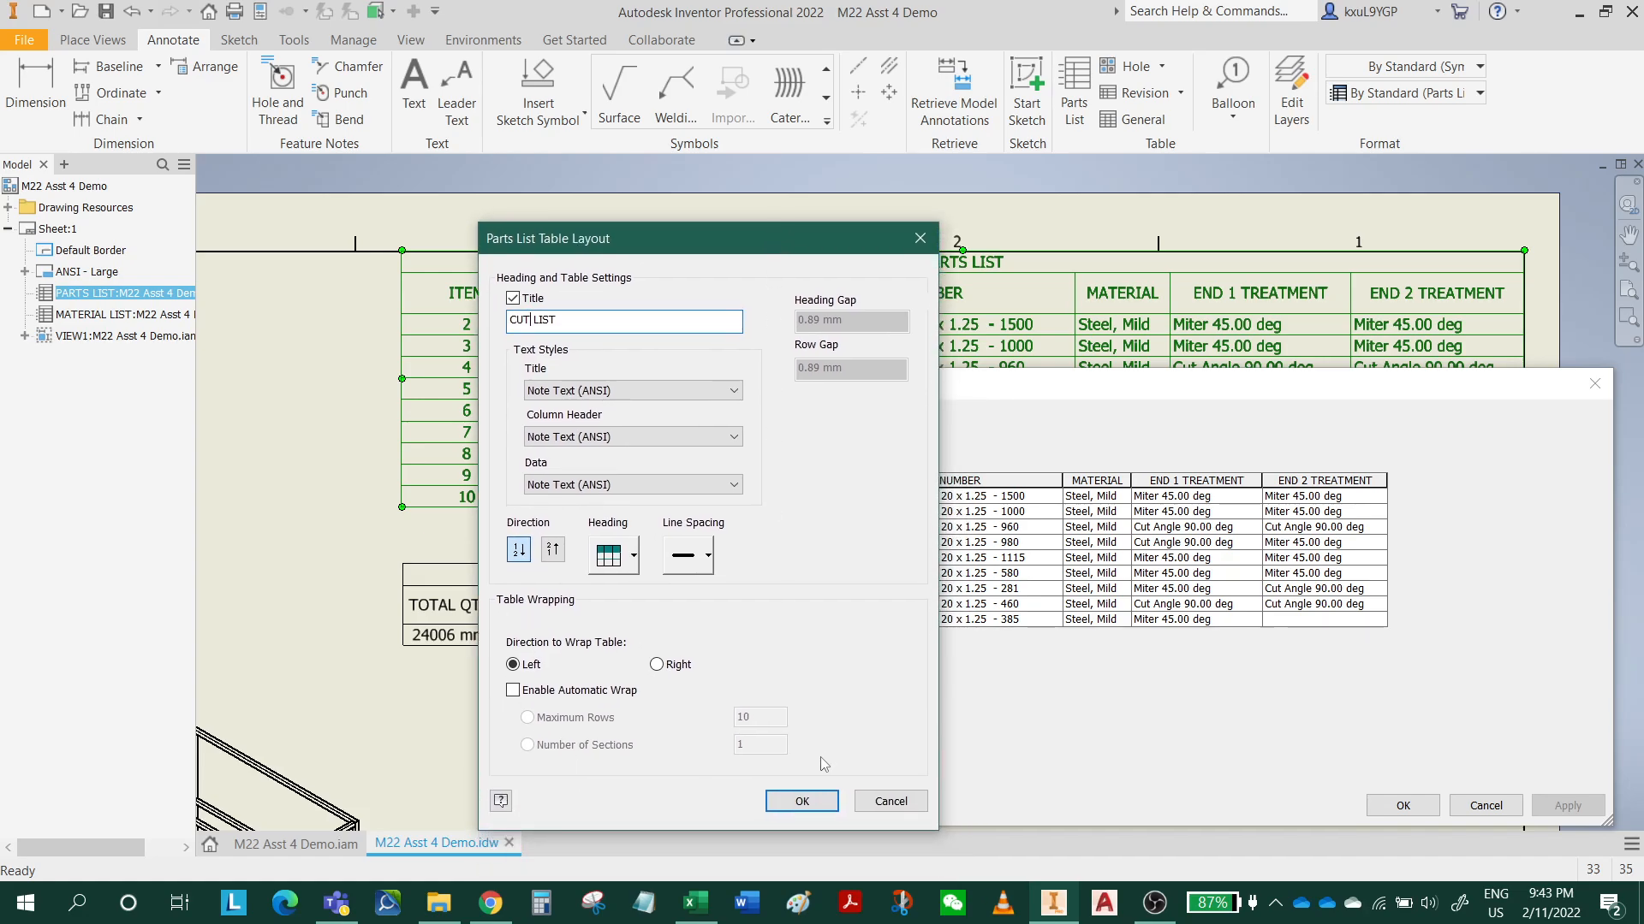
{"action": "left_click", "coordinate": [801, 802]}
{"action": "left_click", "coordinate": [1402, 807]}
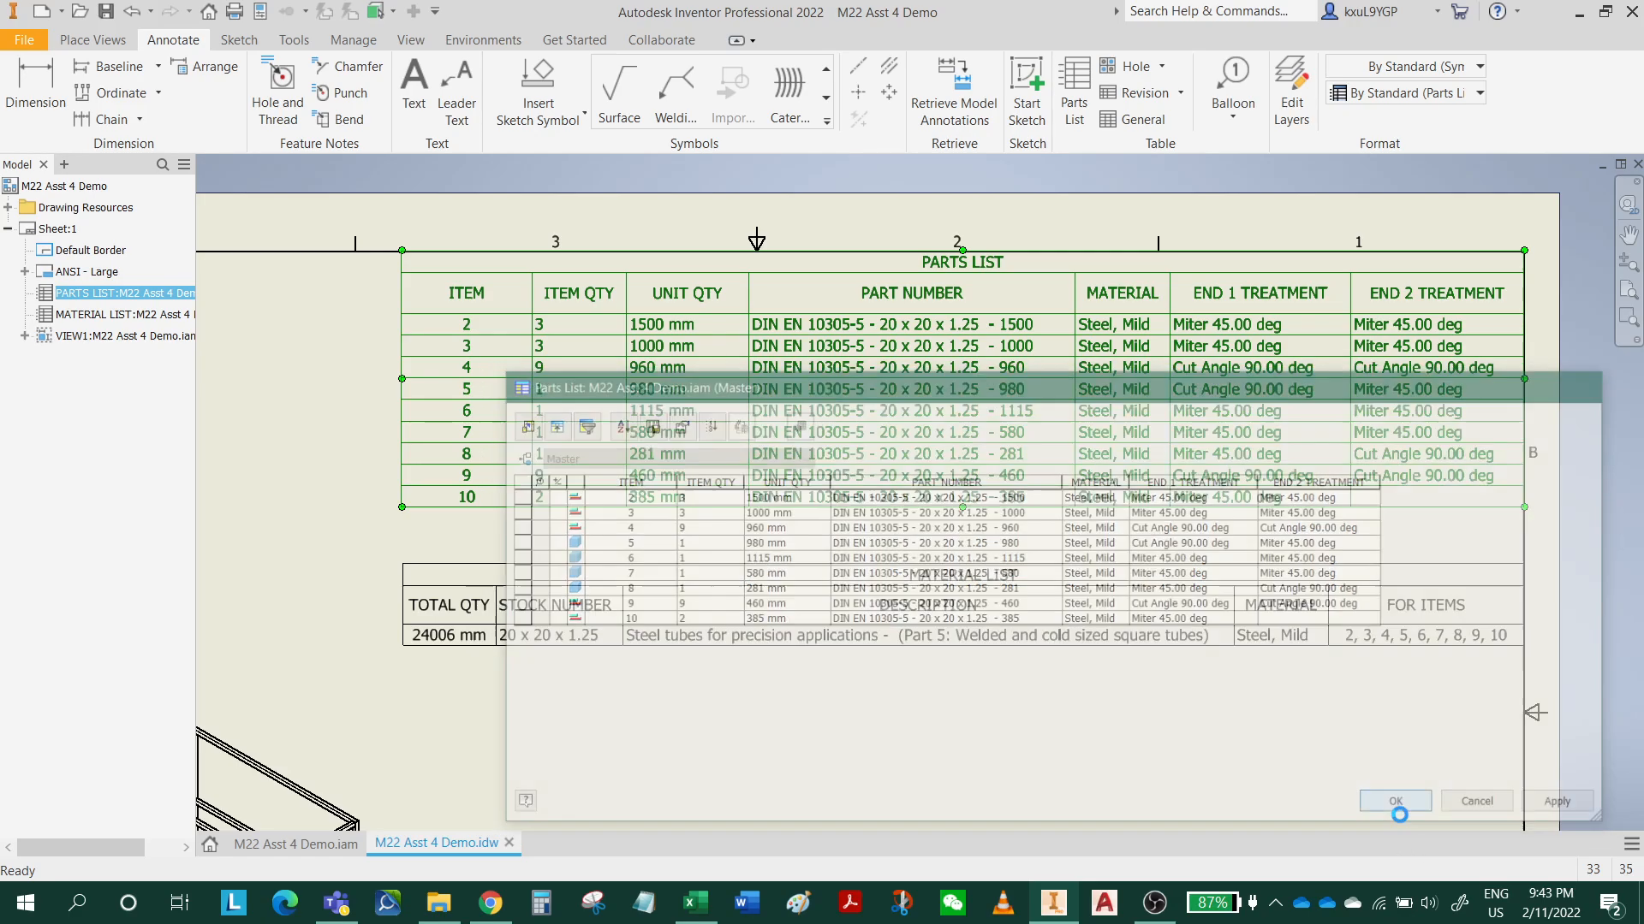
Step: Move the isometric frame view slightly up and to the right within the empty area beside the title block
{"action": "middle_click_drag", "start_coordinate": [1101, 551], "coordinate": [1112, 297]}
{"action": "scroll", "coordinate": [1126, 335], "scroll_direction": "up", "scroll_amount": 3}
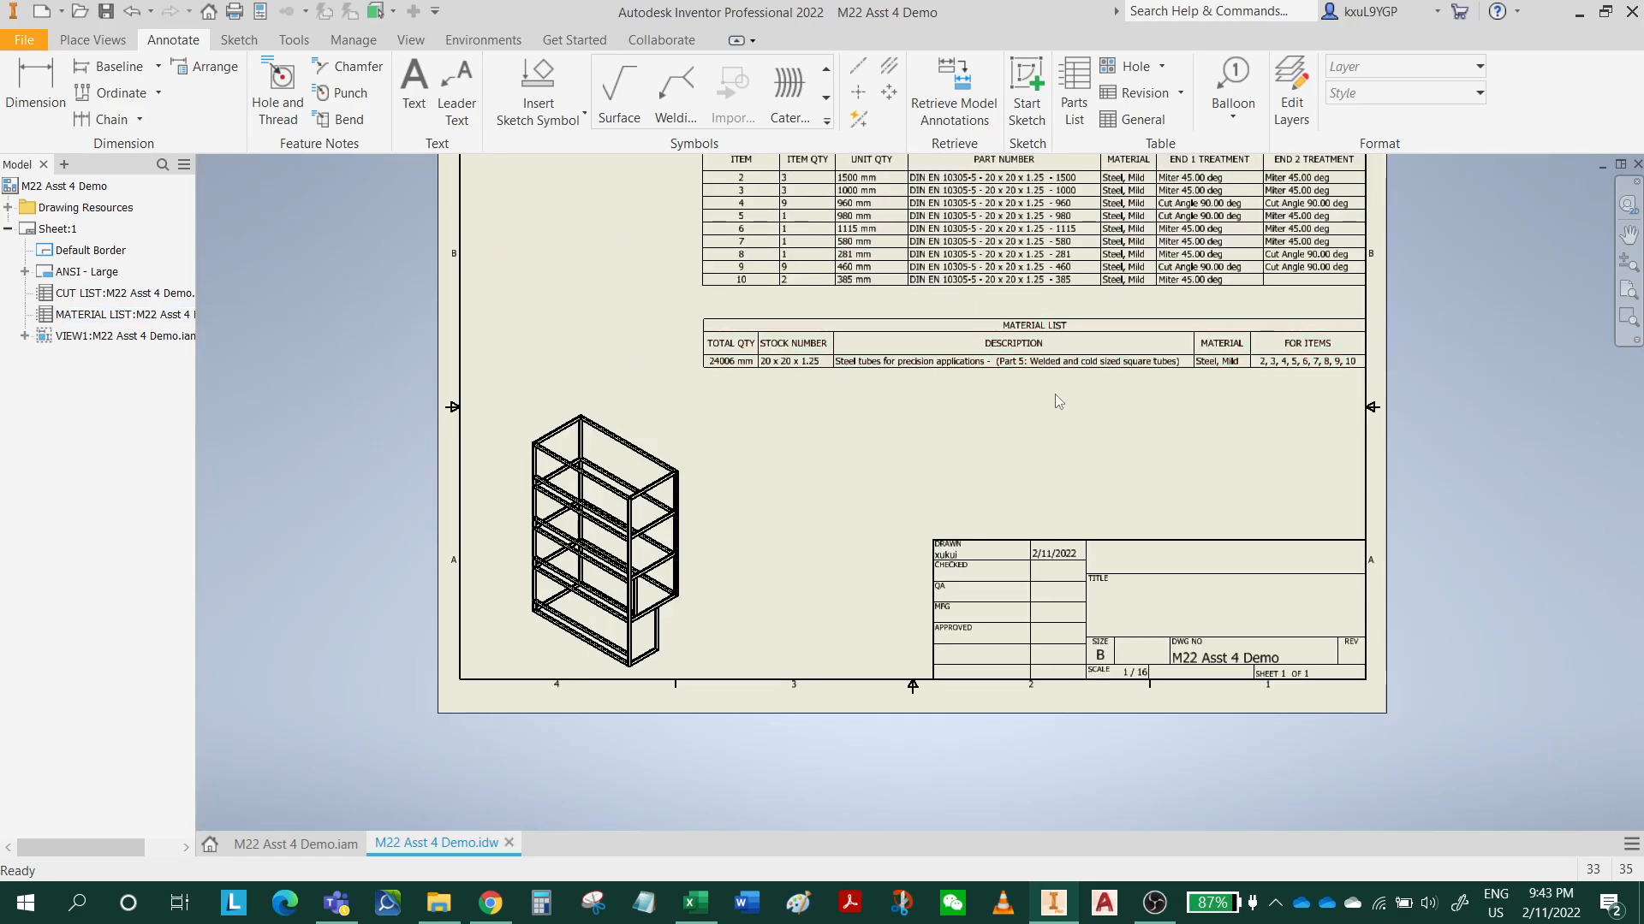
{"action": "middle_click_drag", "start_coordinate": [1056, 407], "coordinate": [1070, 479]}
{"action": "scroll", "coordinate": [743, 513], "scroll_direction": "down", "scroll_amount": 3}
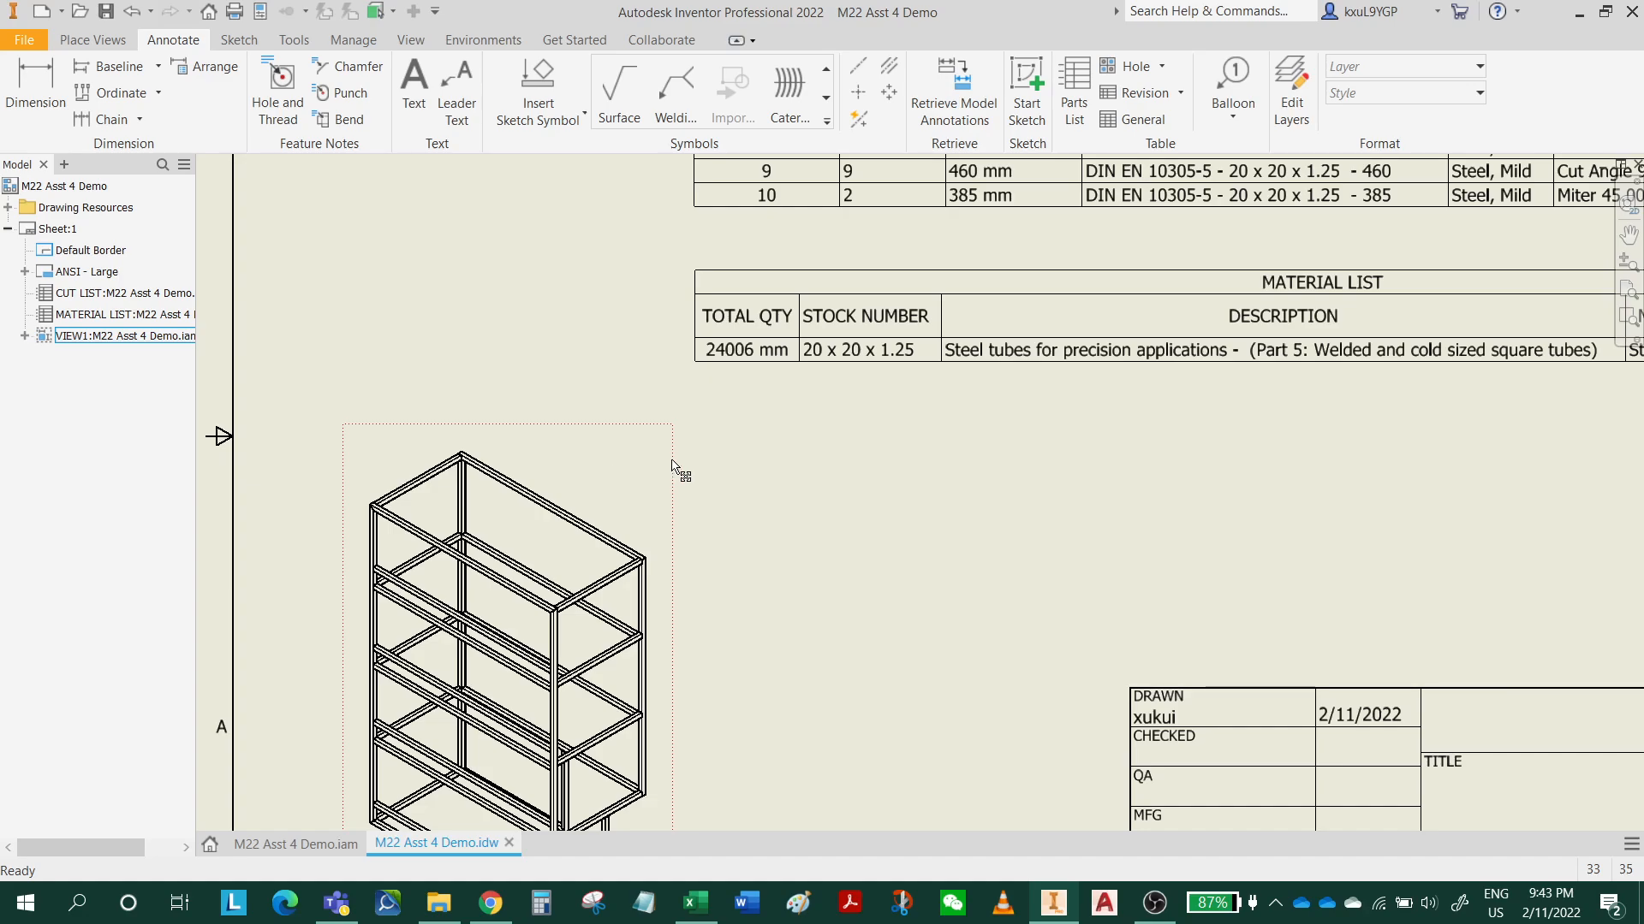
{"action": "left_click_drag", "start_coordinate": [673, 461], "coordinate": [707, 399]}
{"action": "scroll", "coordinate": [845, 479], "scroll_direction": "up", "scroll_amount": 3}
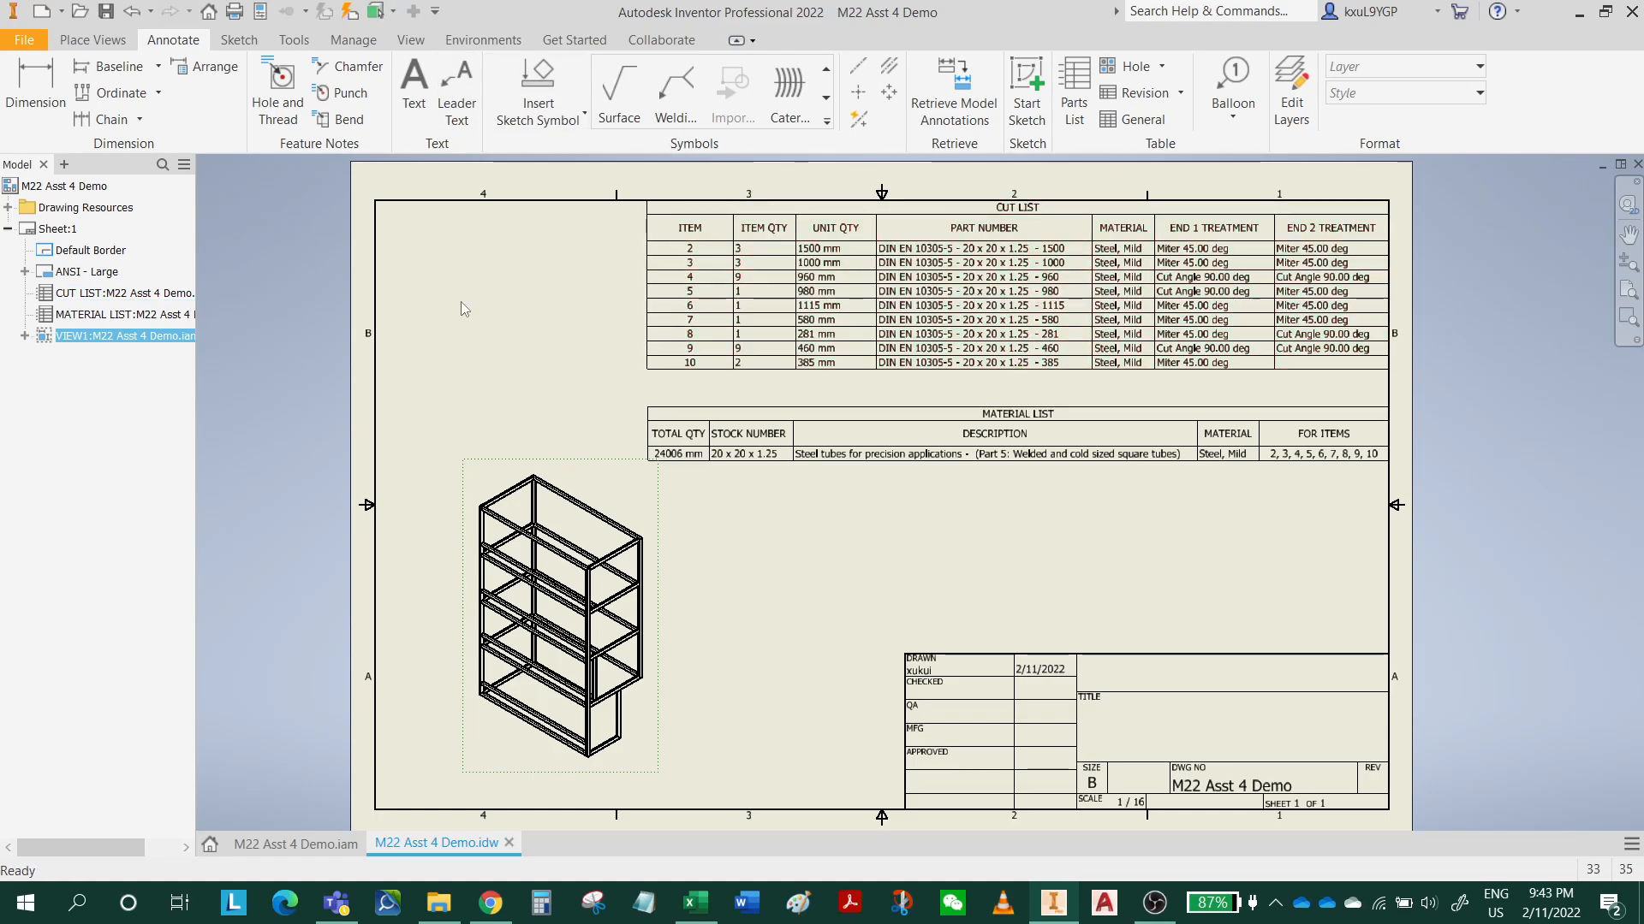
Step: Save the drawing M22 Asst 4 Demo.idw, accepting that some modified dependent documents are excluded
{"action": "left_click", "coordinate": [106, 12]}
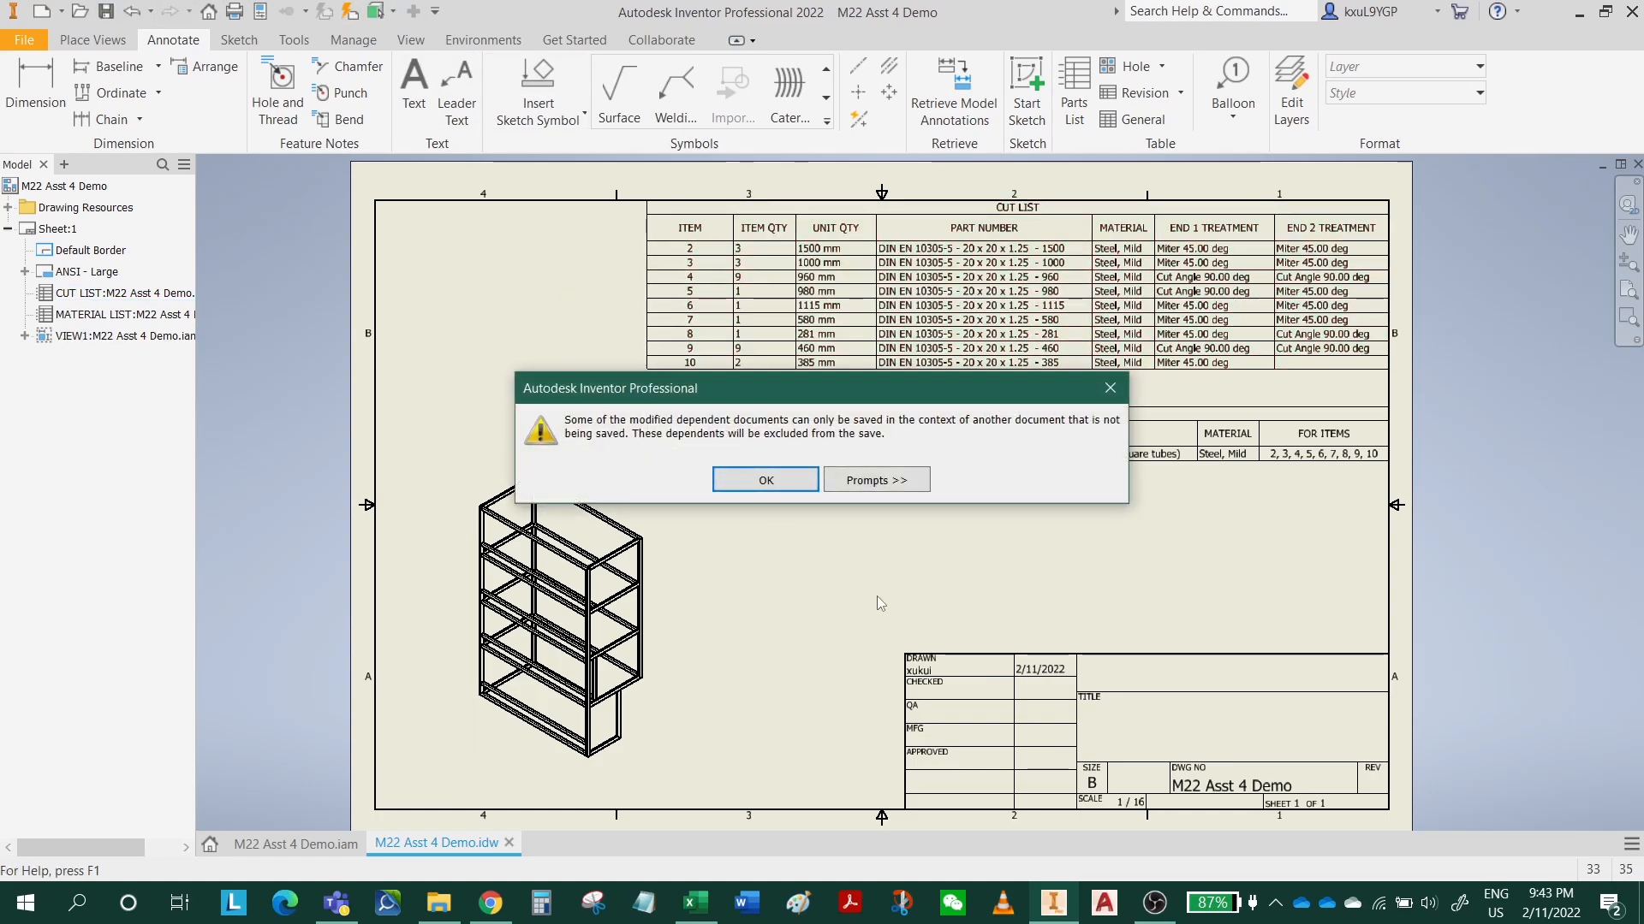
{"action": "left_click", "coordinate": [776, 481]}
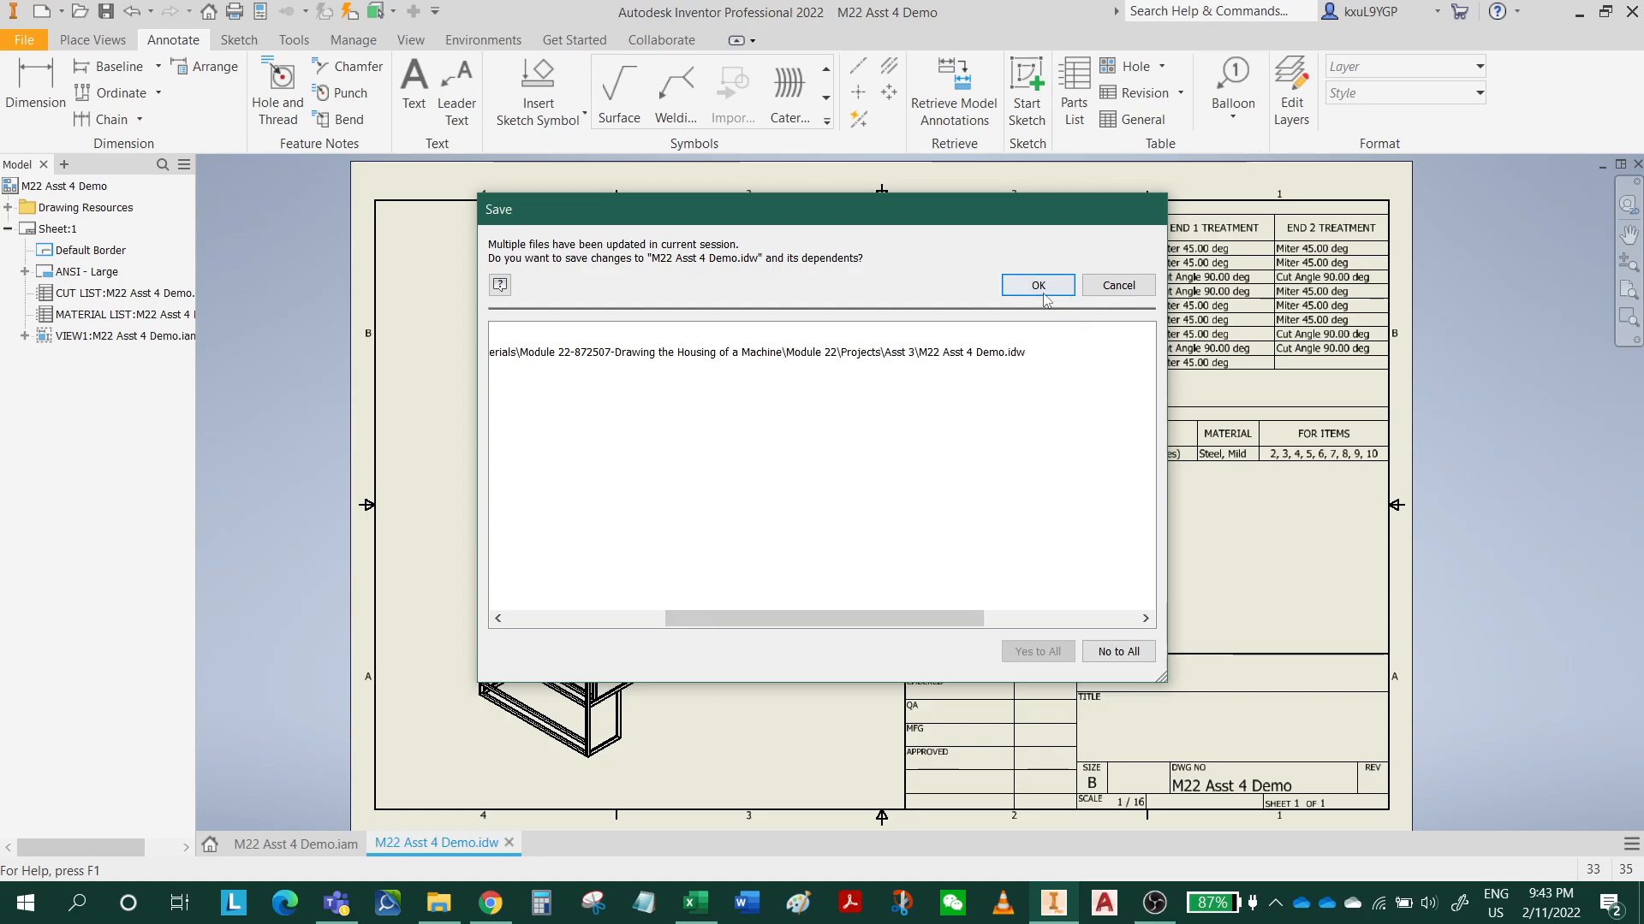
{"action": "left_click", "coordinate": [1041, 287]}
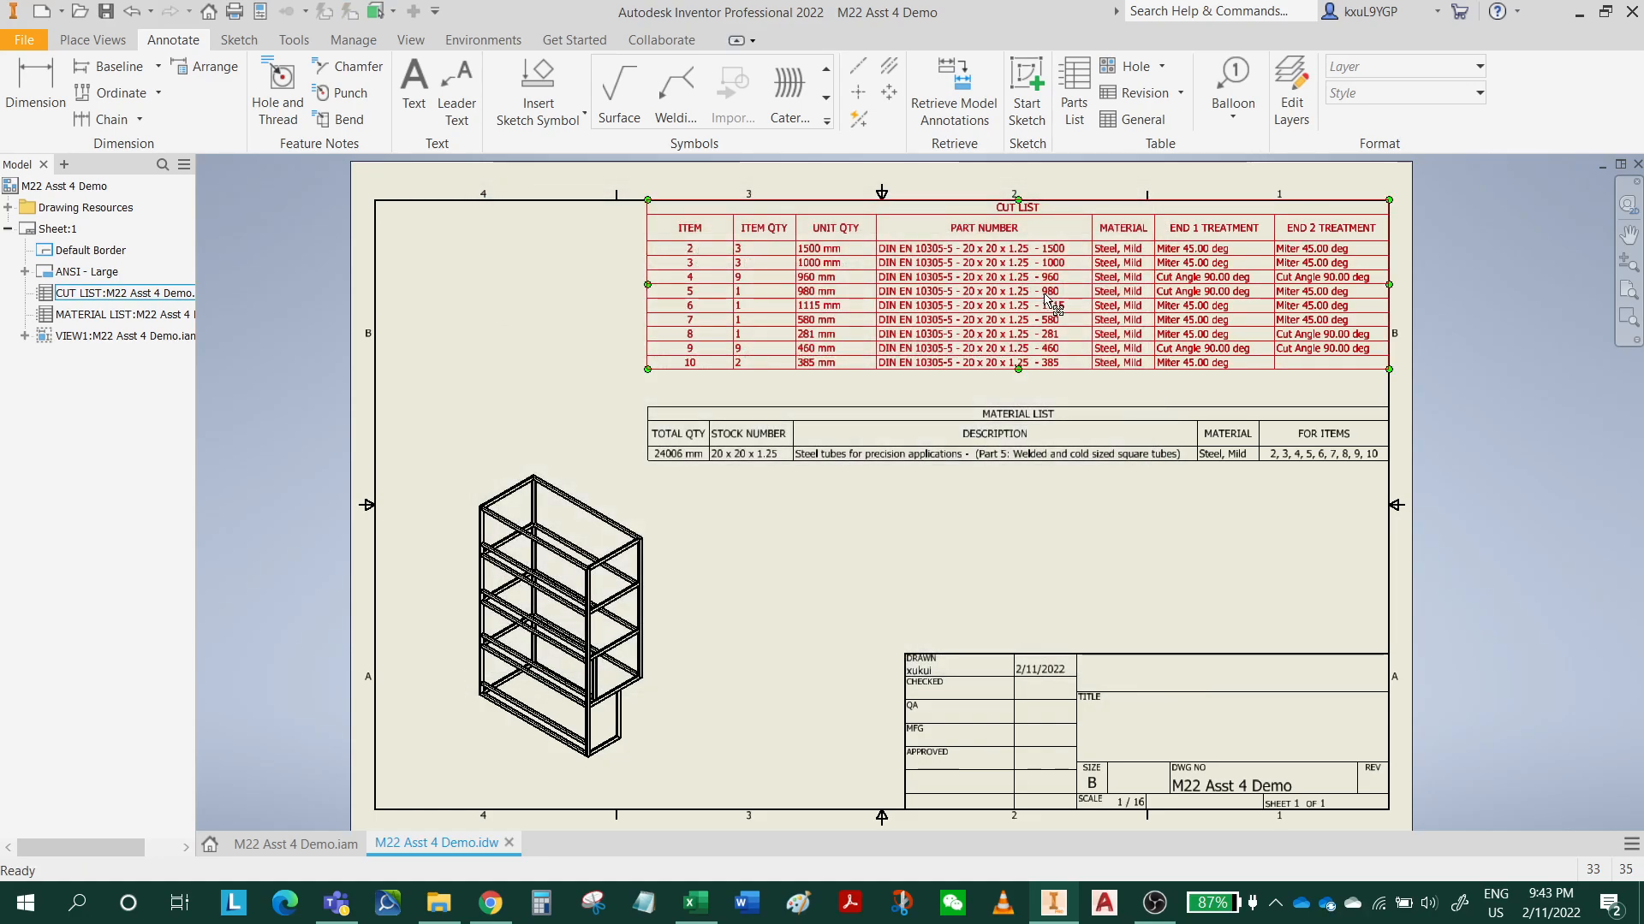
Step: Set the drawing's title to SHOPPING STOWAGE RACK and replace the author's name in the iProperties summary
{"action": "left_click", "coordinate": [261, 12]}
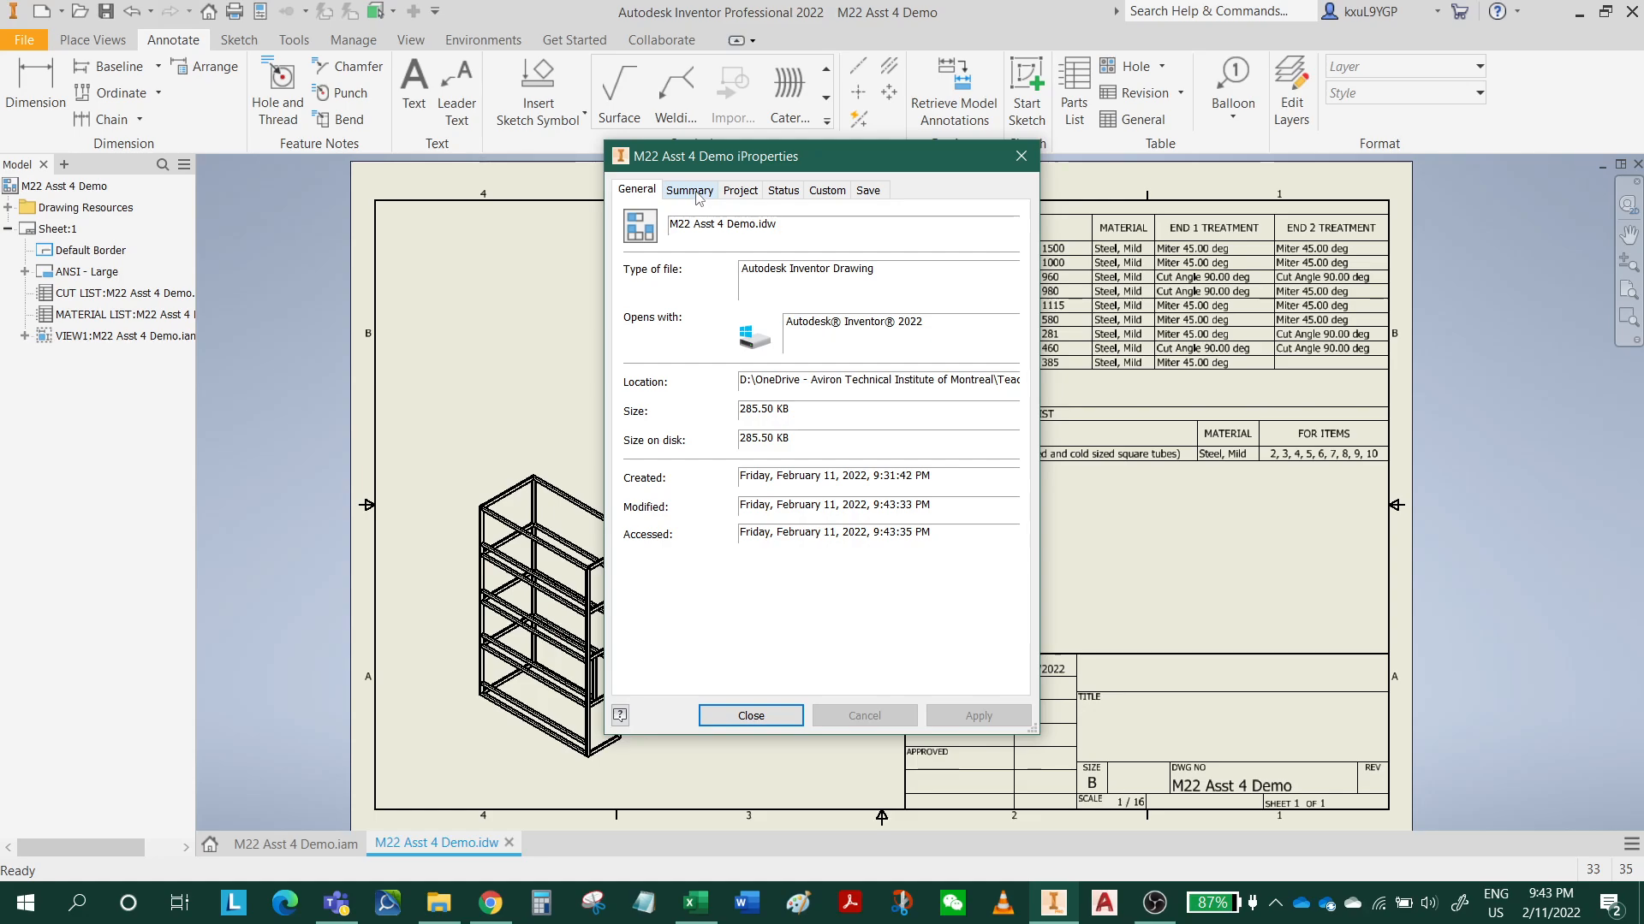
{"action": "left_click", "coordinate": [697, 192]}
{"action": "left_click_drag", "start_coordinate": [791, 275], "coordinate": [602, 273]}
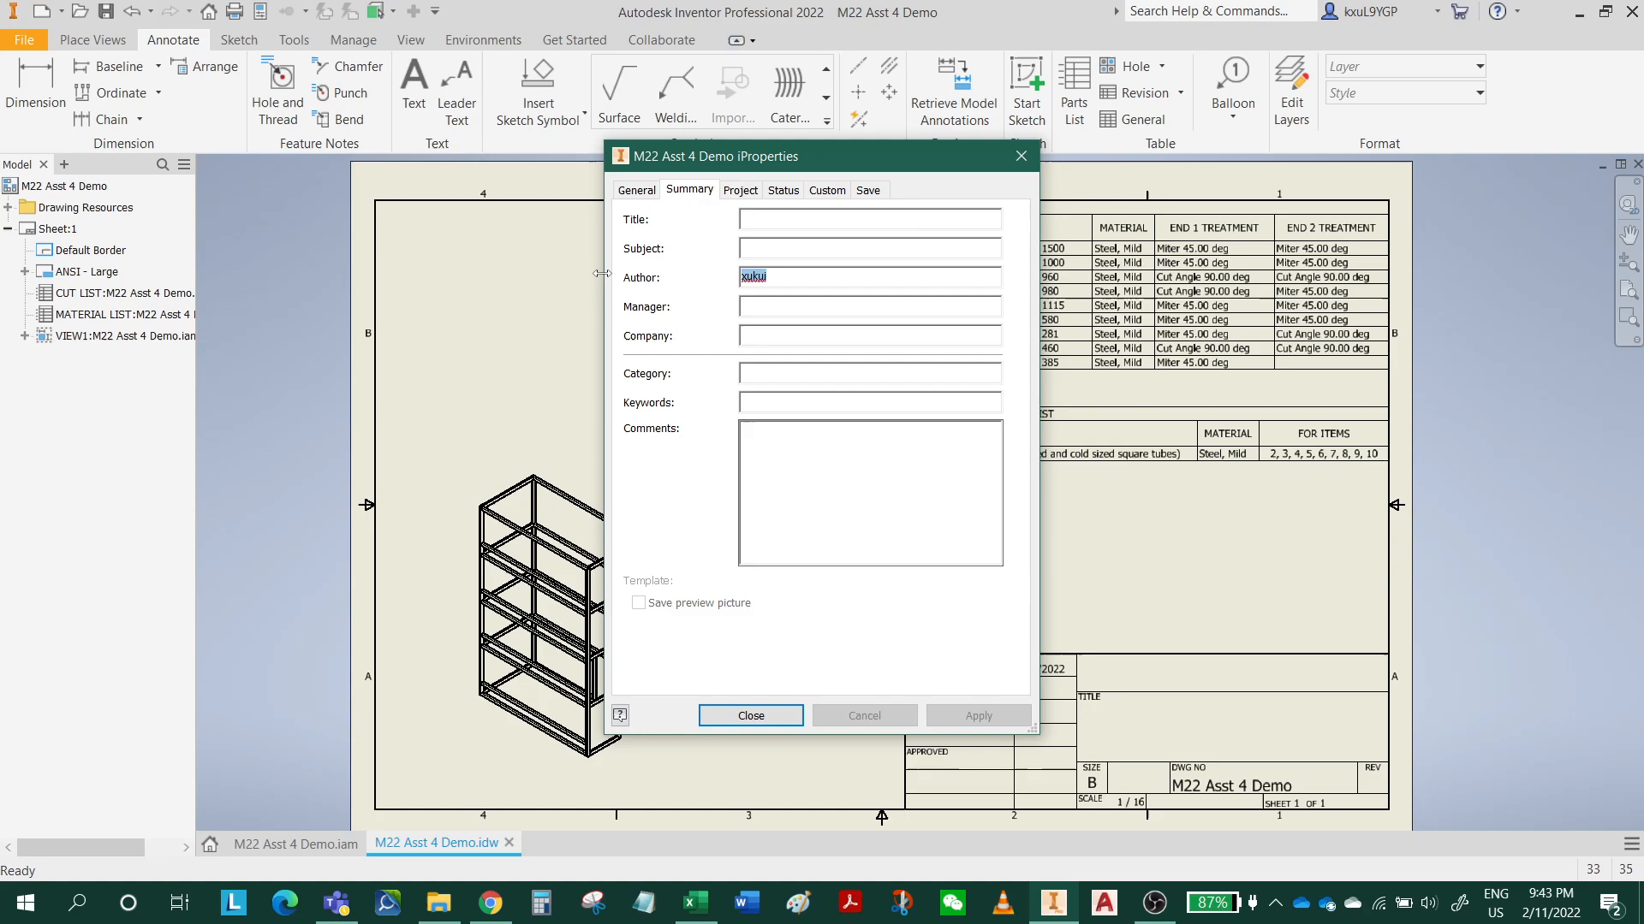
{"action": "type", "text": "K"}
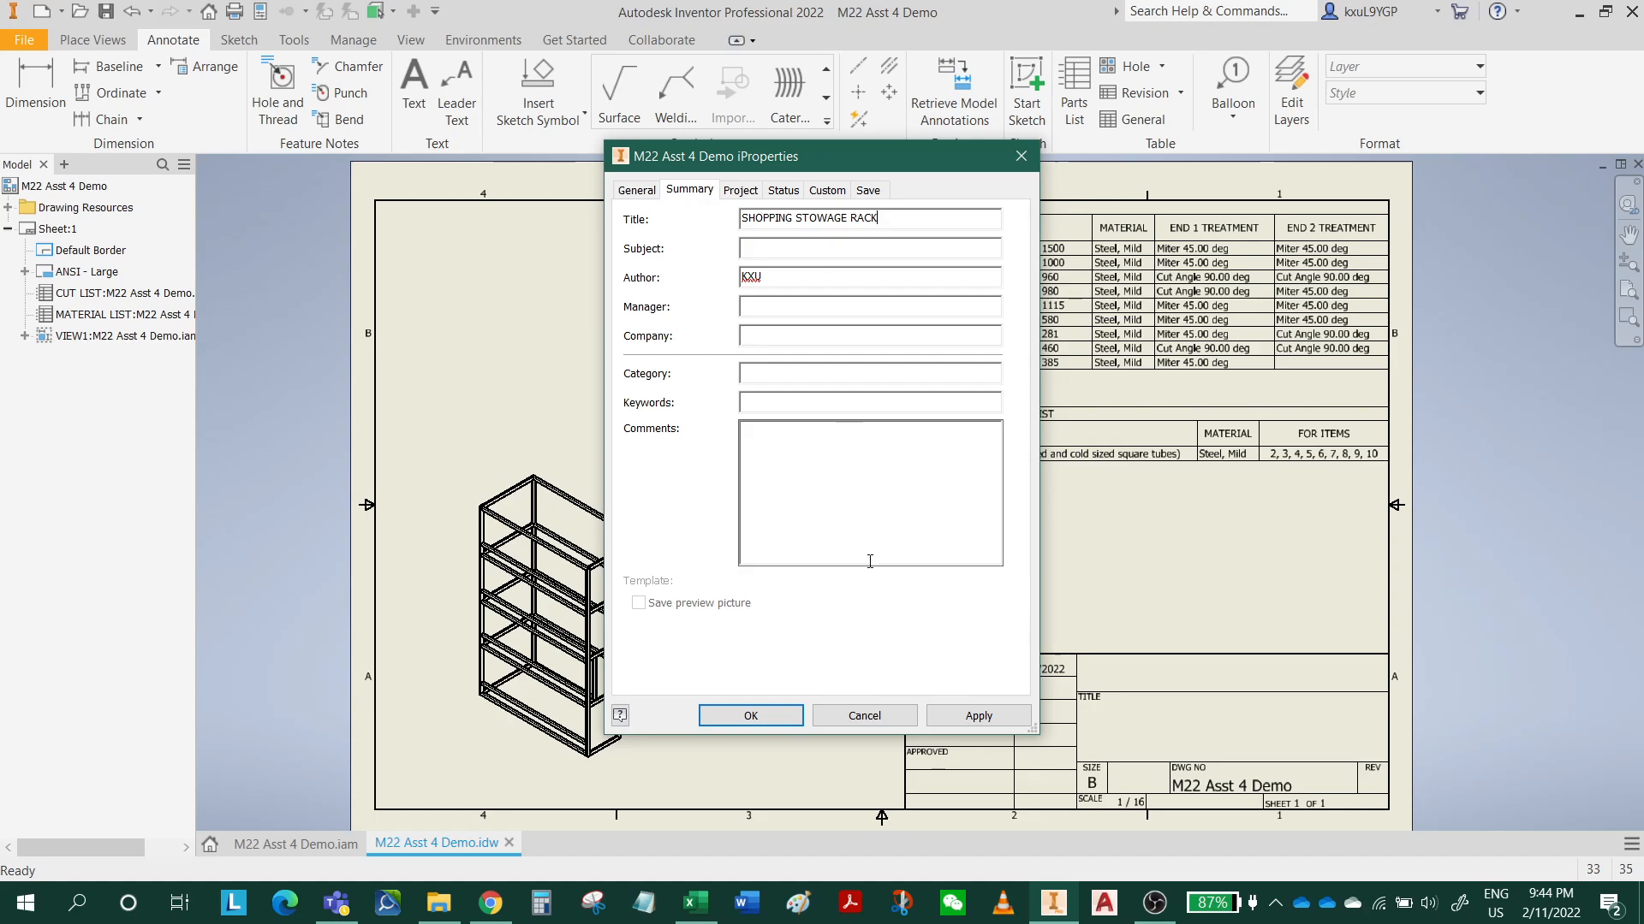
{"action": "left_click", "coordinate": [787, 728]}
{"action": "left_click", "coordinate": [787, 727]}
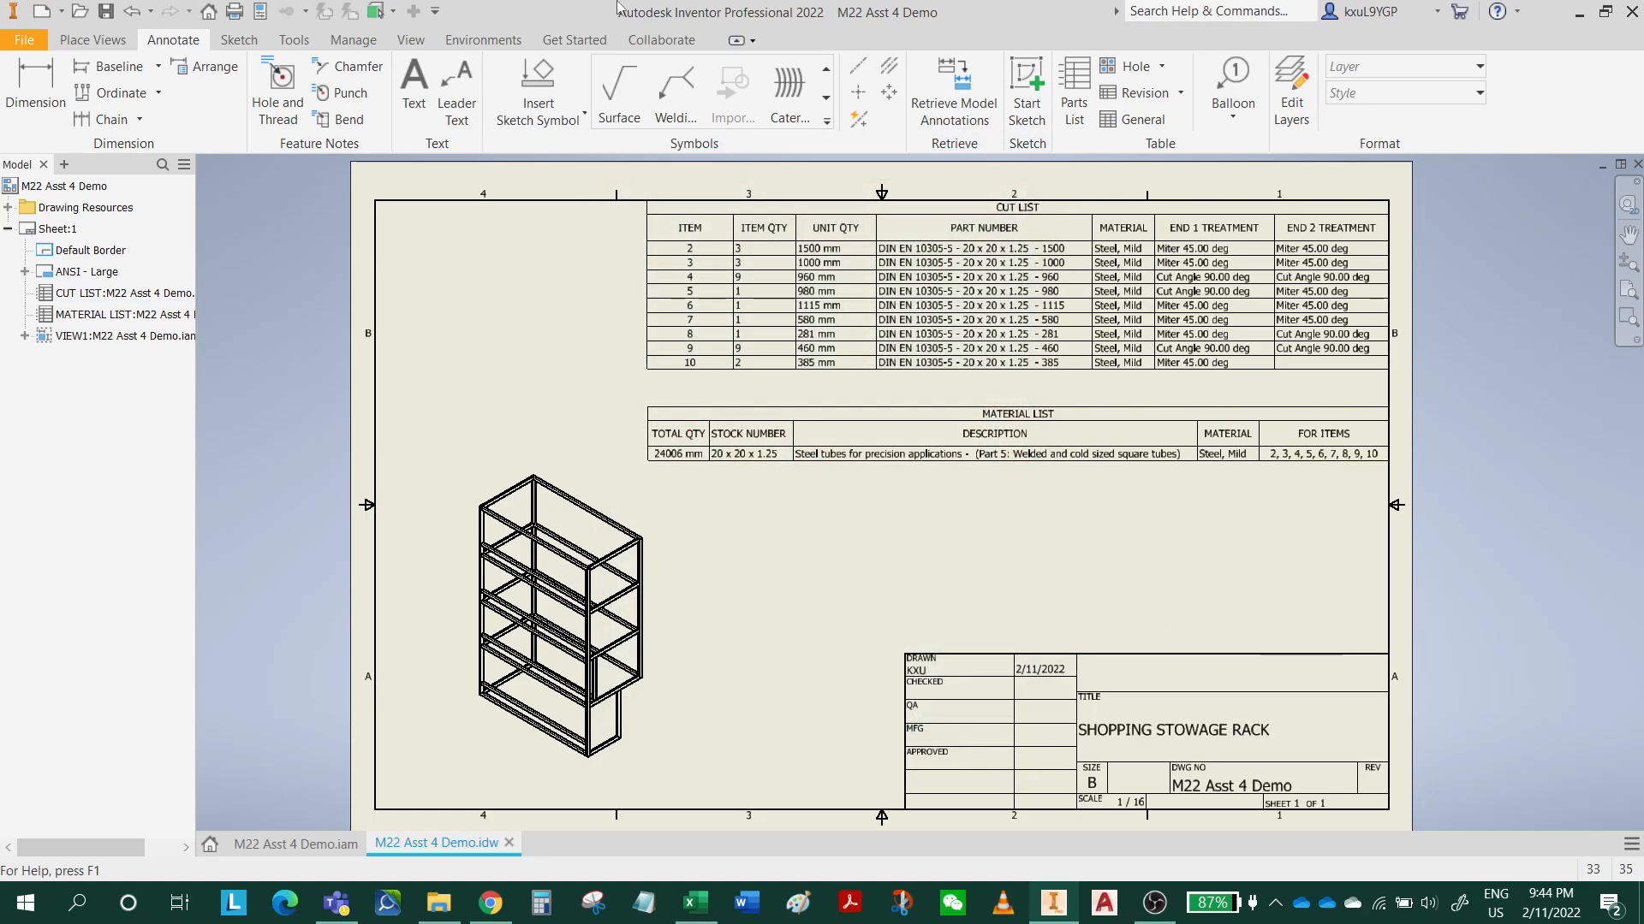
Step: Save the drawing again with the updated title block information
{"action": "left_click", "coordinate": [112, 12]}
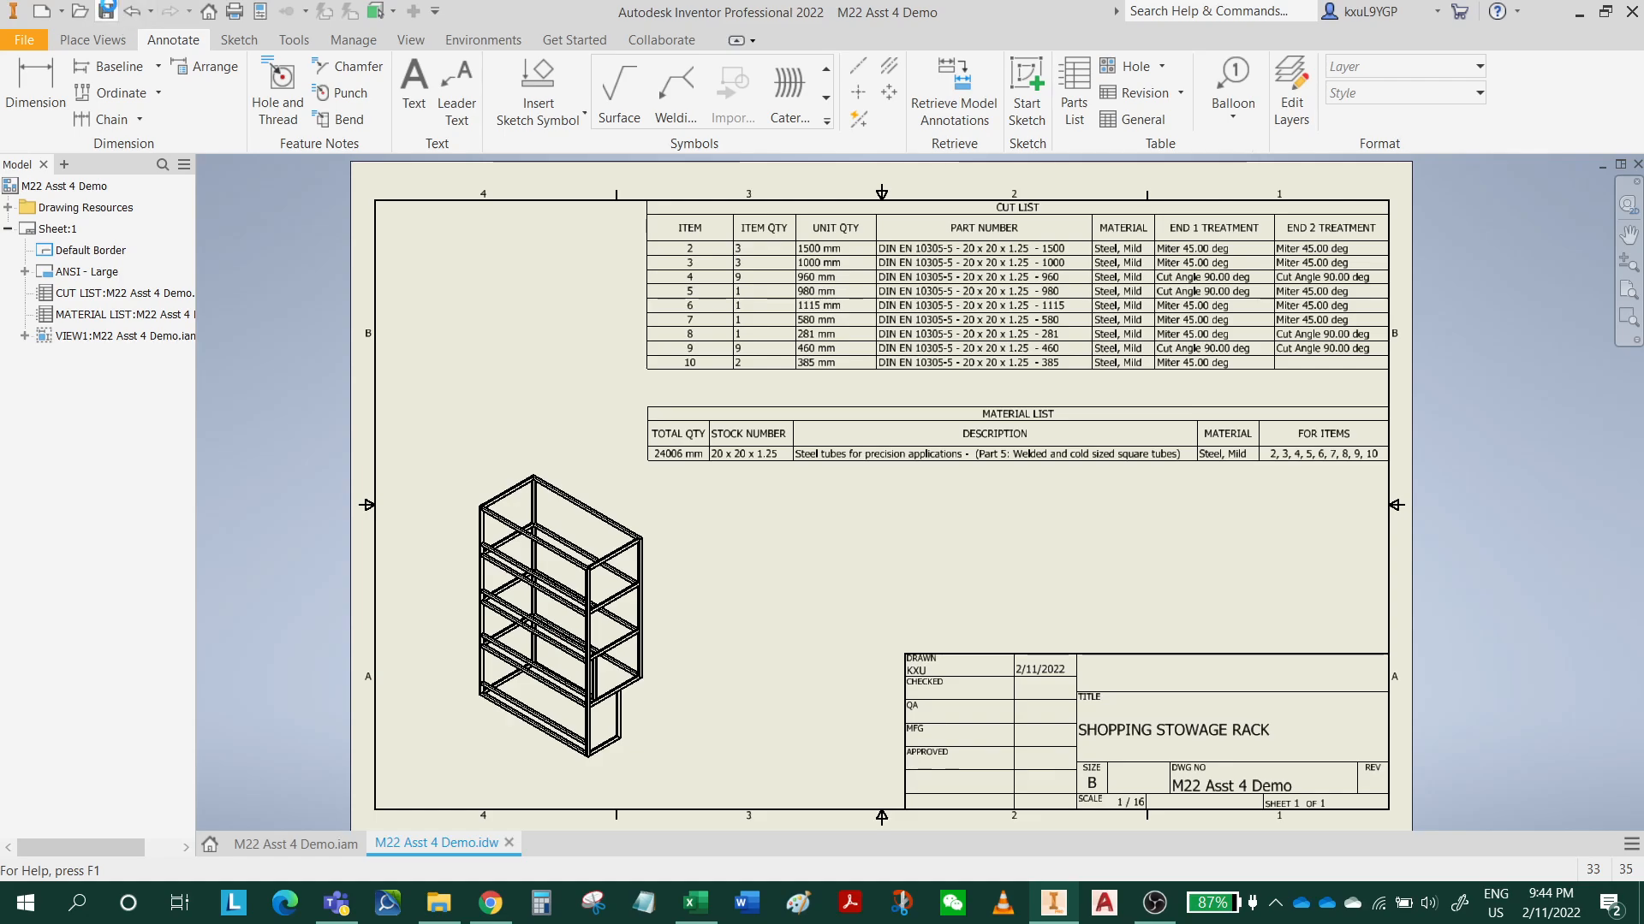
{"action": "left_click", "coordinate": [754, 484]}
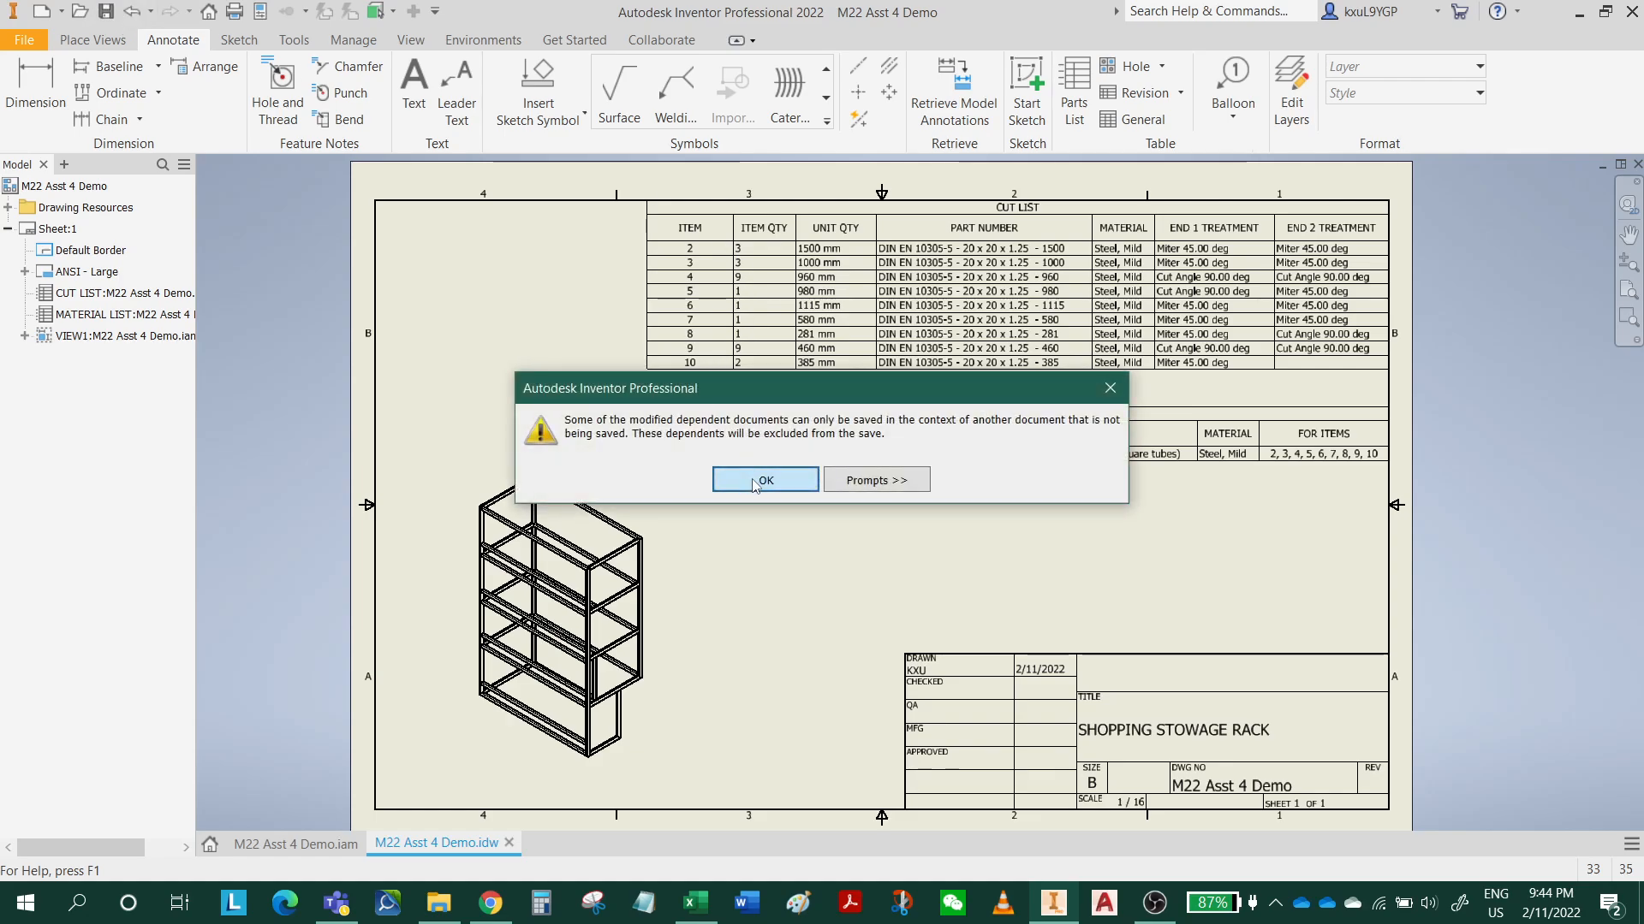
{"action": "left_click", "coordinate": [1034, 291]}
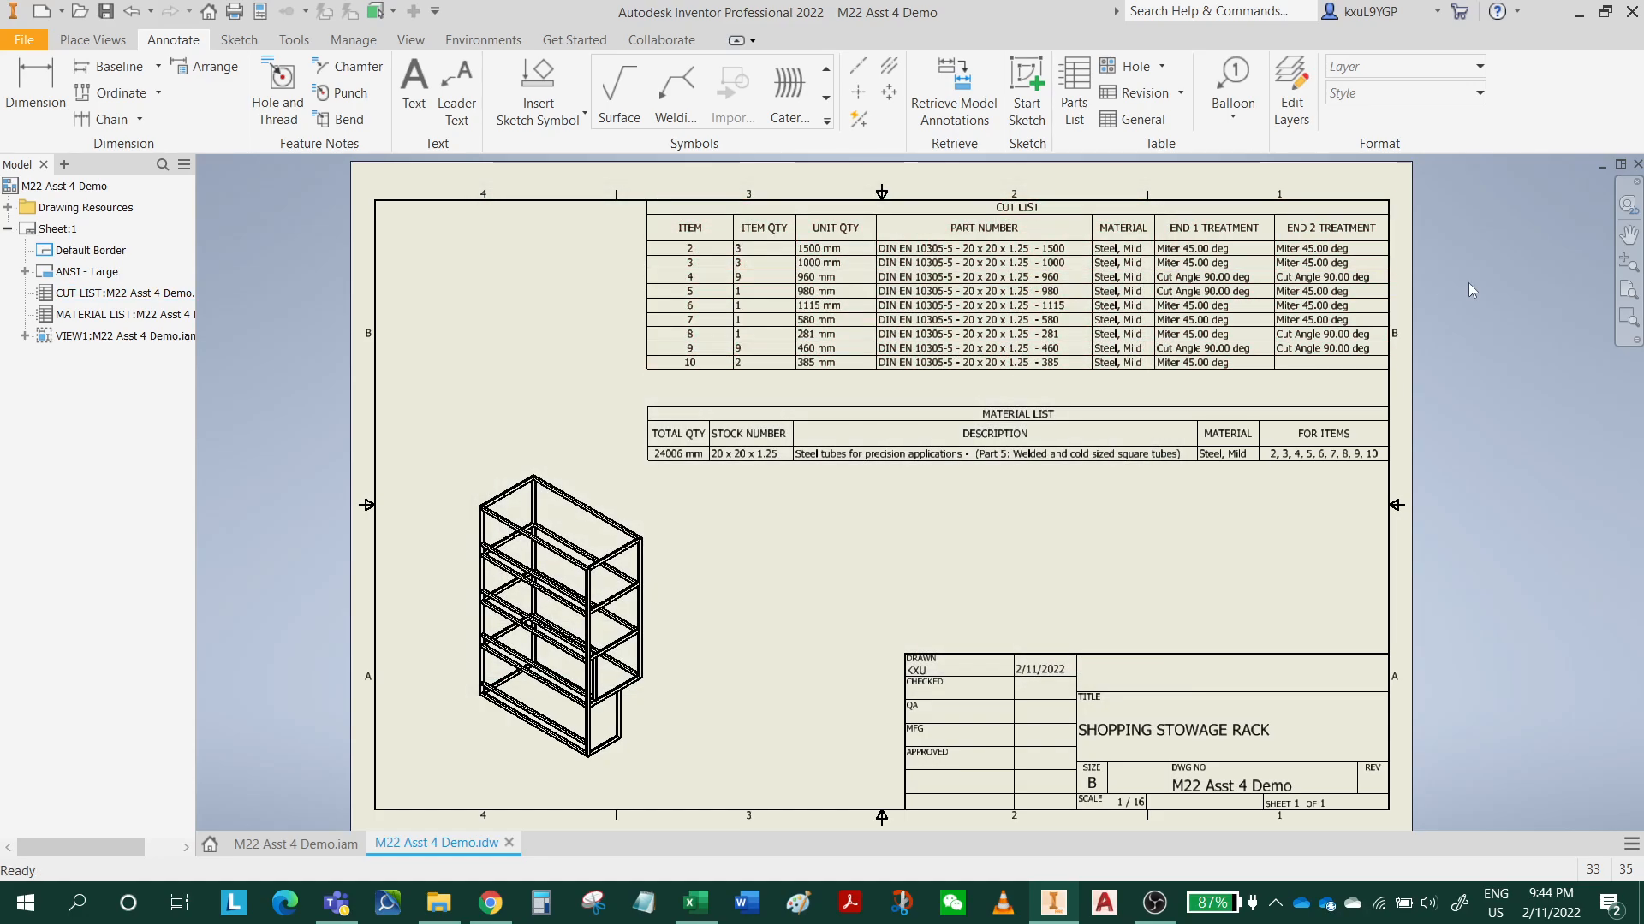